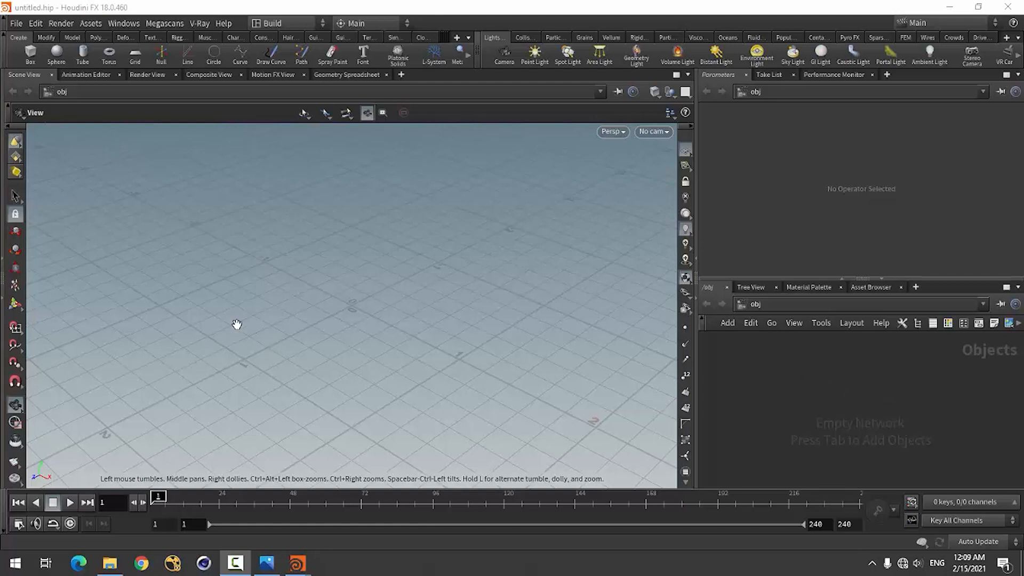
Create a Geometry object in the object network and go inside it
{"action": "left_click_drag", "start_coordinate": [238, 324], "coordinate": [203, 318]}
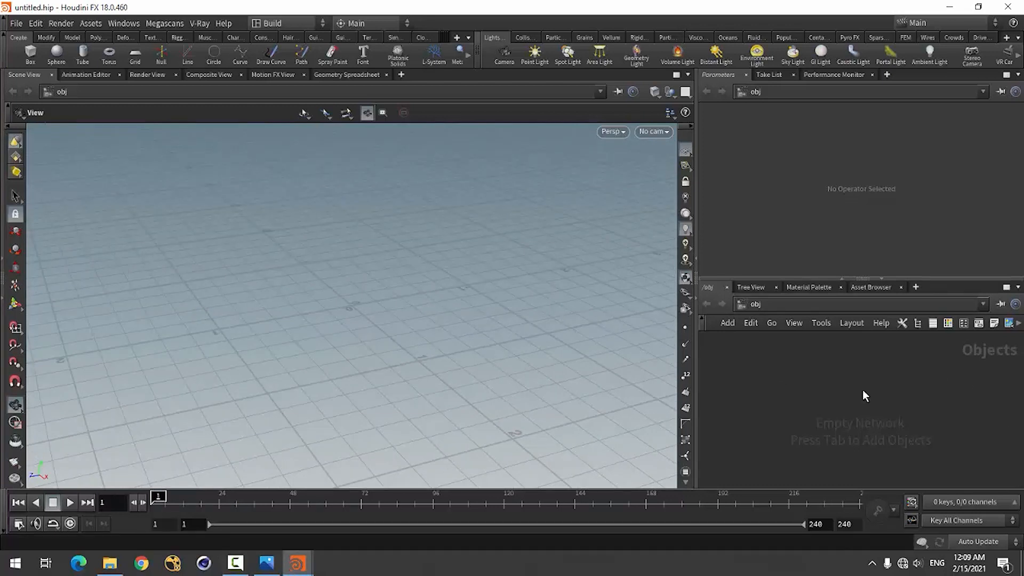
{"action": "key", "text": "Tab"}
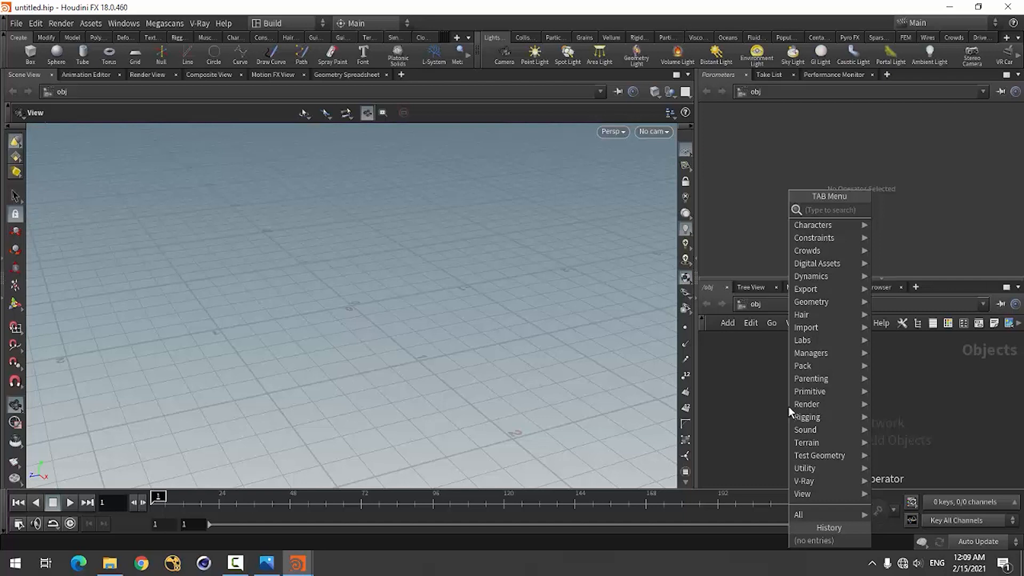
{"action": "type", "text": "geo"}
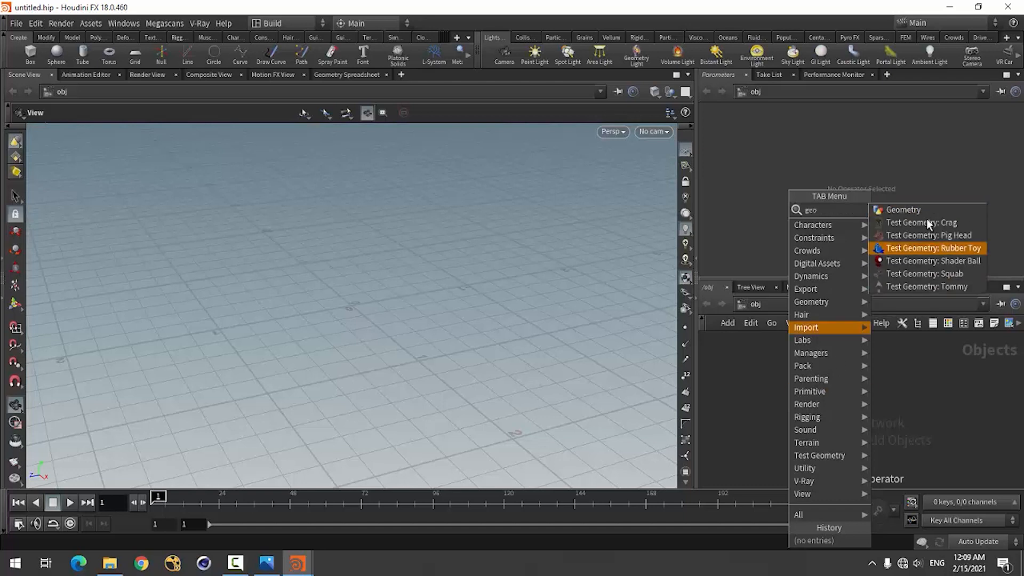
{"action": "left_click", "coordinate": [930, 207]}
{"action": "left_click", "coordinate": [850, 379]}
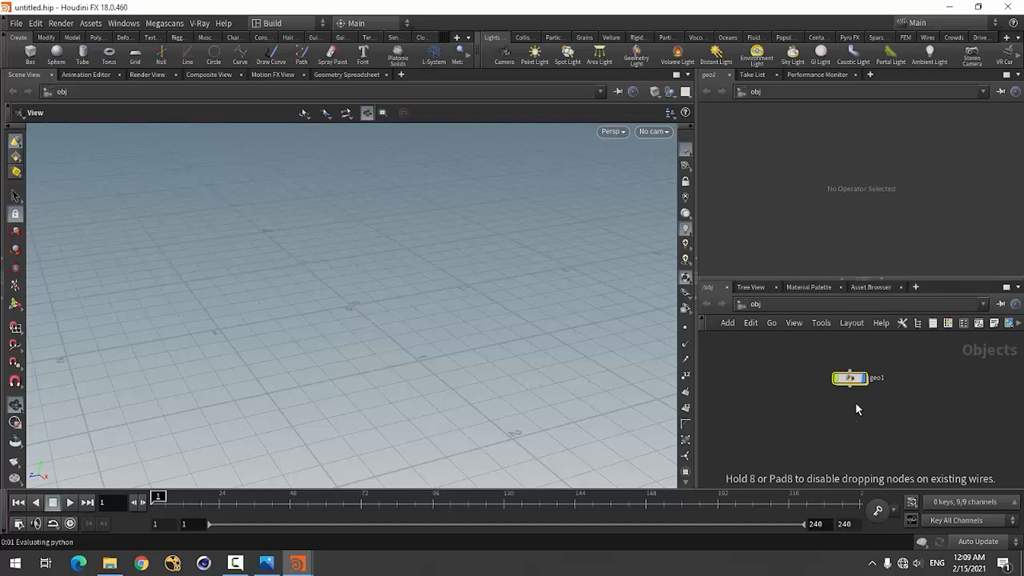
{"action": "double_click", "coordinate": [849, 377]}
Add a File node to the empty geometry network
{"action": "key", "text": "Tab"}
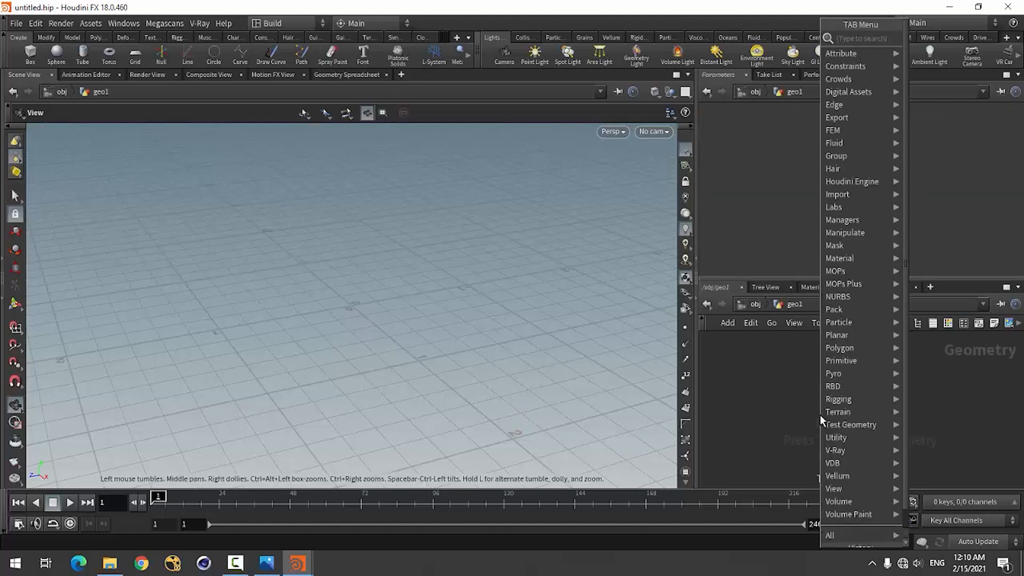
{"action": "type", "text": "file"}
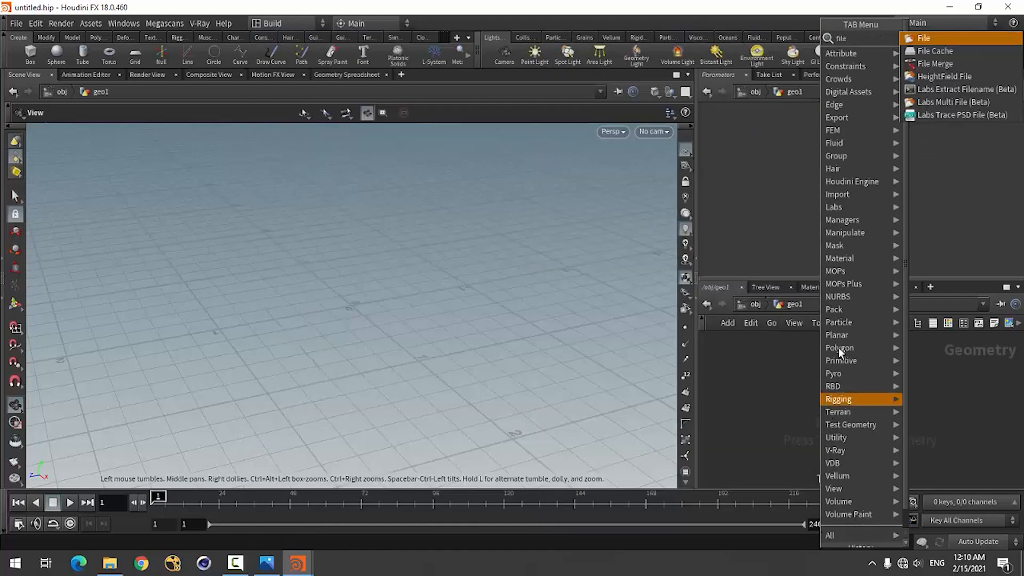
{"action": "left_click", "coordinate": [952, 37]}
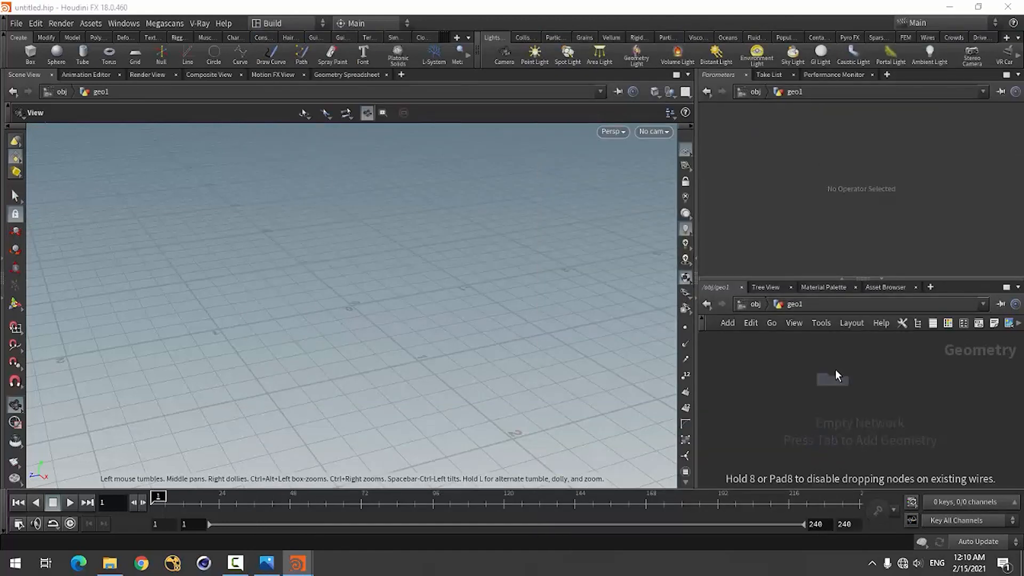
{"action": "left_click", "coordinate": [835, 370]}
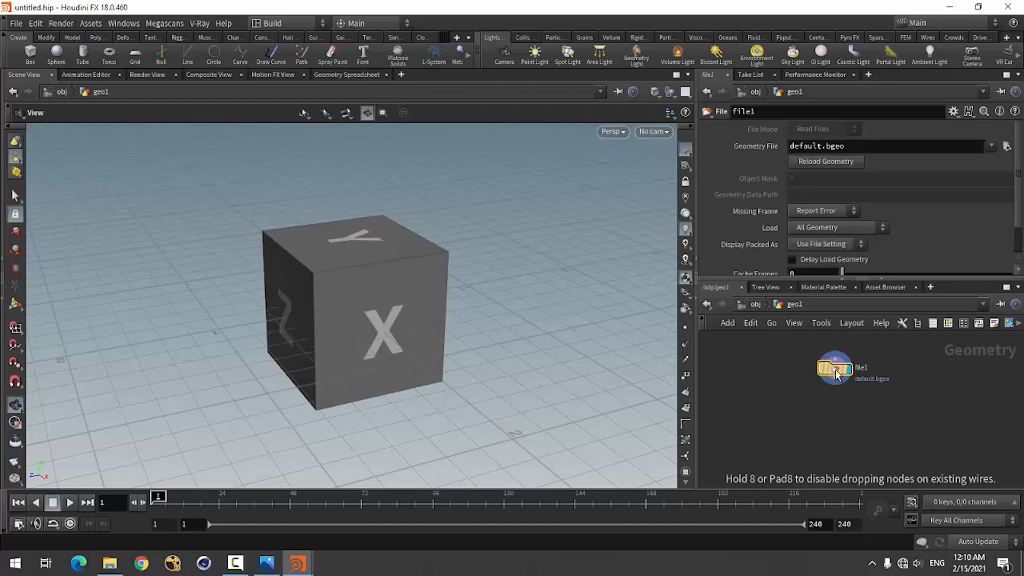
Load 19335_Heart_v1.obj into the File node from the Heart_v1_L1 folder in F:/3D model
{"action": "left_click", "coordinate": [1007, 146]}
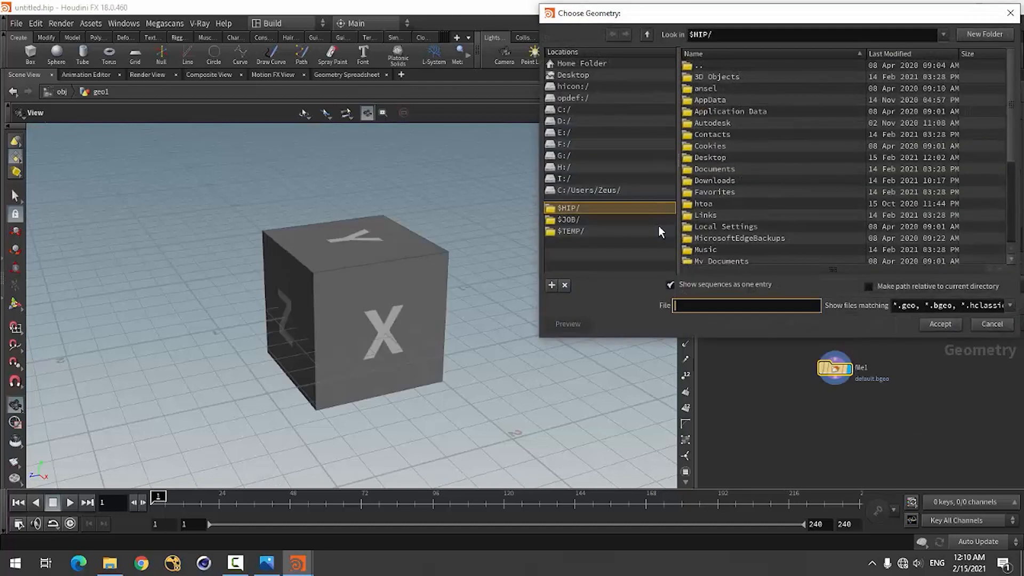
{"action": "left_click", "coordinate": [563, 144]}
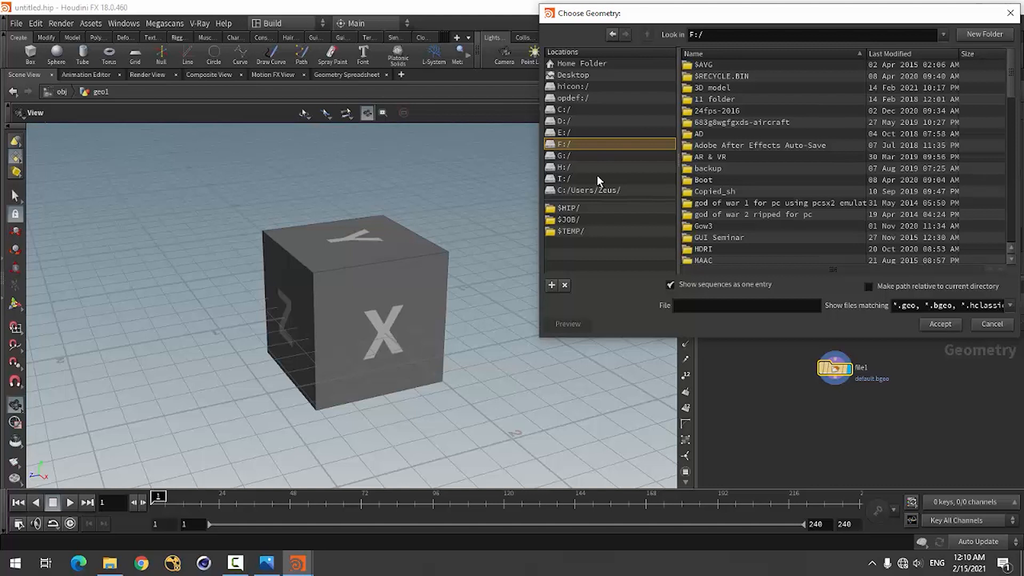
{"action": "double_click", "coordinate": [716, 88]}
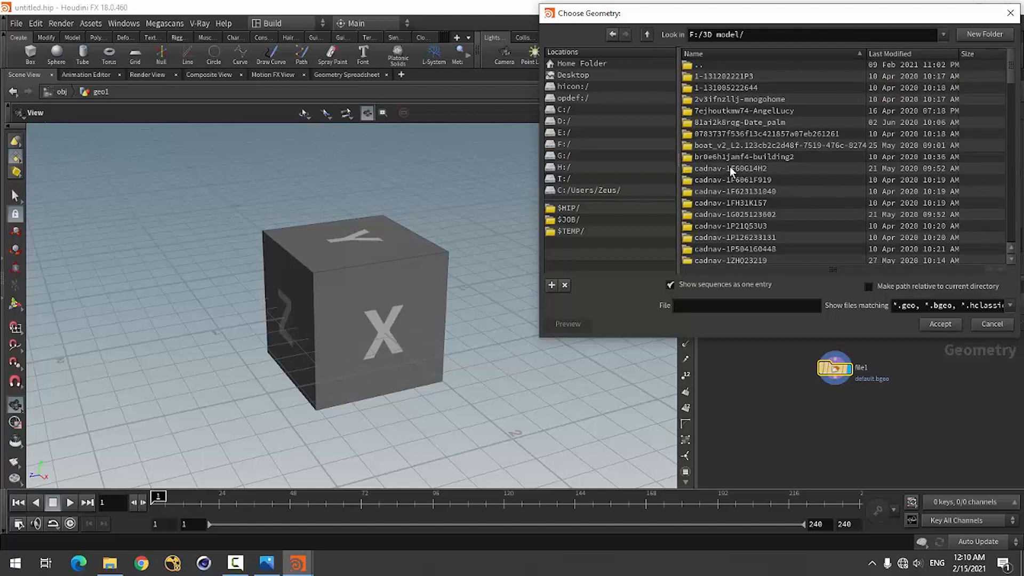
{"action": "scroll", "coordinate": [730, 214], "scroll_direction": "down", "scroll_amount": 10}
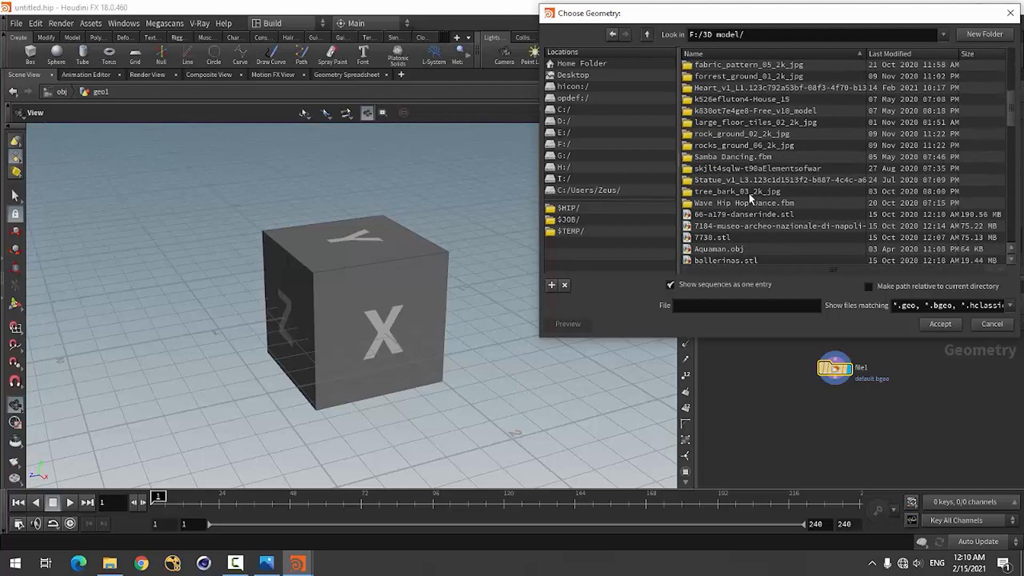
{"action": "scroll", "coordinate": [749, 193], "scroll_direction": "up", "scroll_amount": 2}
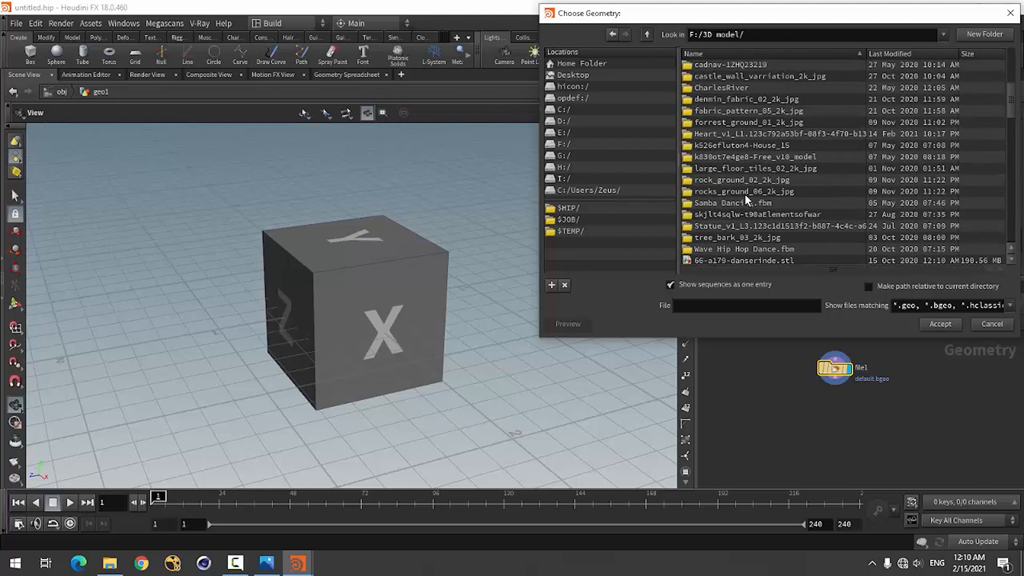
{"action": "left_click", "coordinate": [745, 136]}
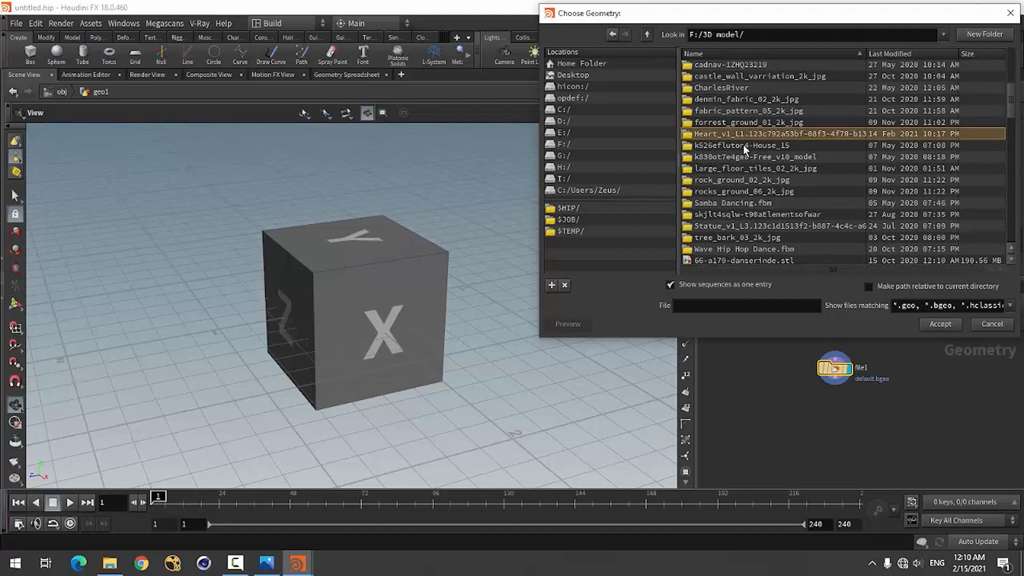
{"action": "double_click", "coordinate": [751, 134]}
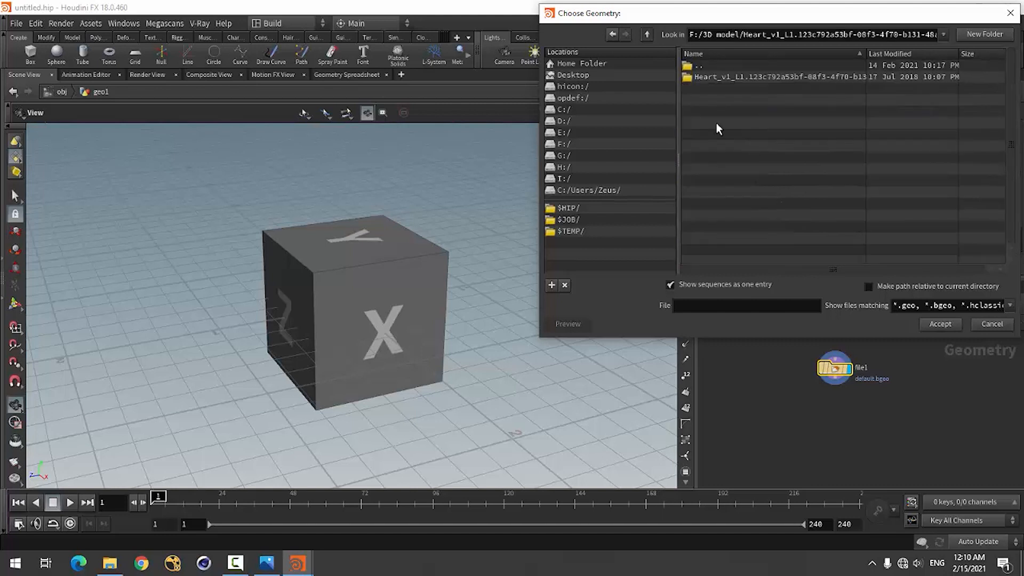
{"action": "left_click", "coordinate": [721, 79]}
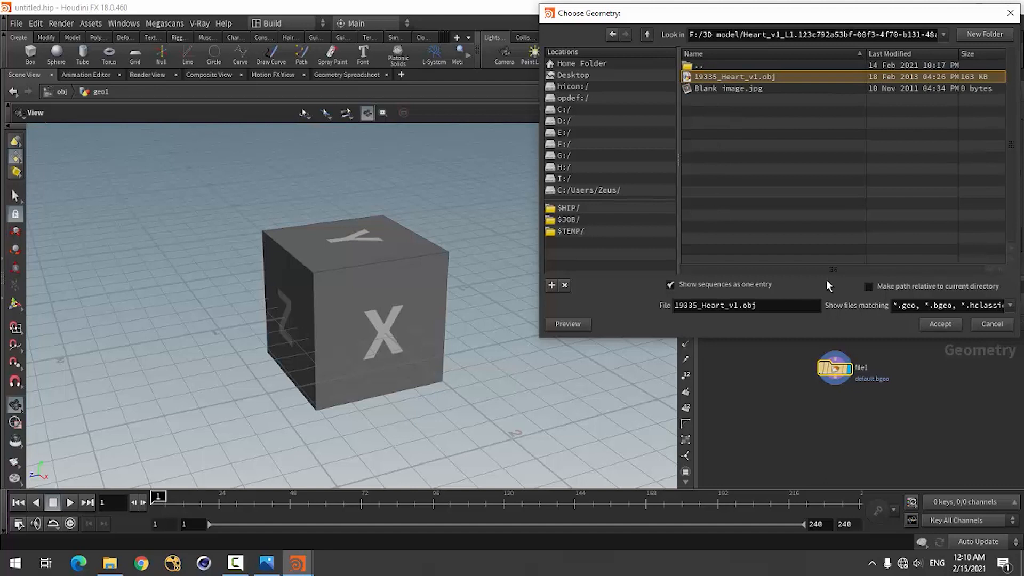
{"action": "left_click", "coordinate": [948, 327]}
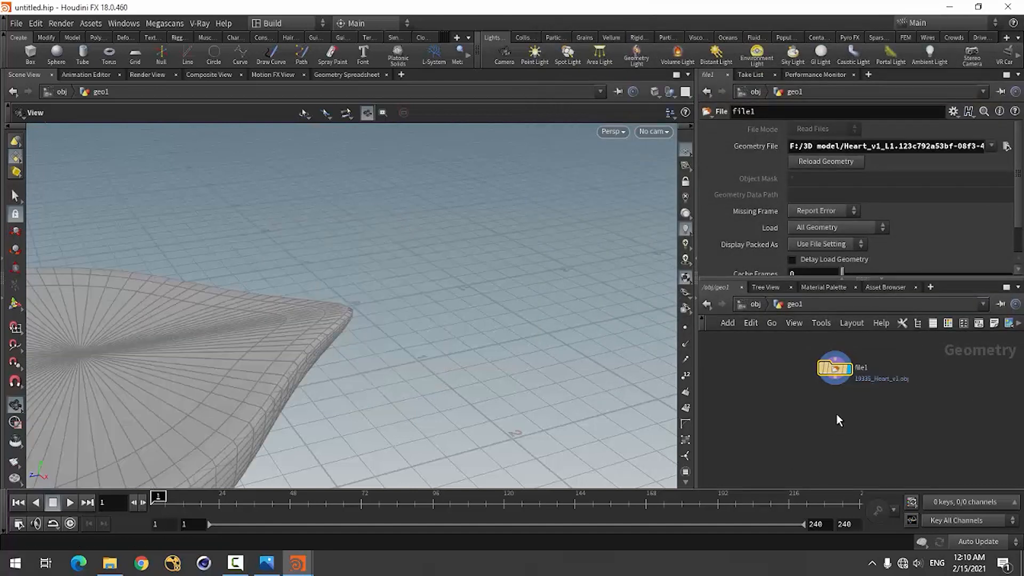
Add a Transform node below the File node, wire it to the File output and display it
{"action": "key", "text": "Tab"}
{"action": "type", "text": "tr"}
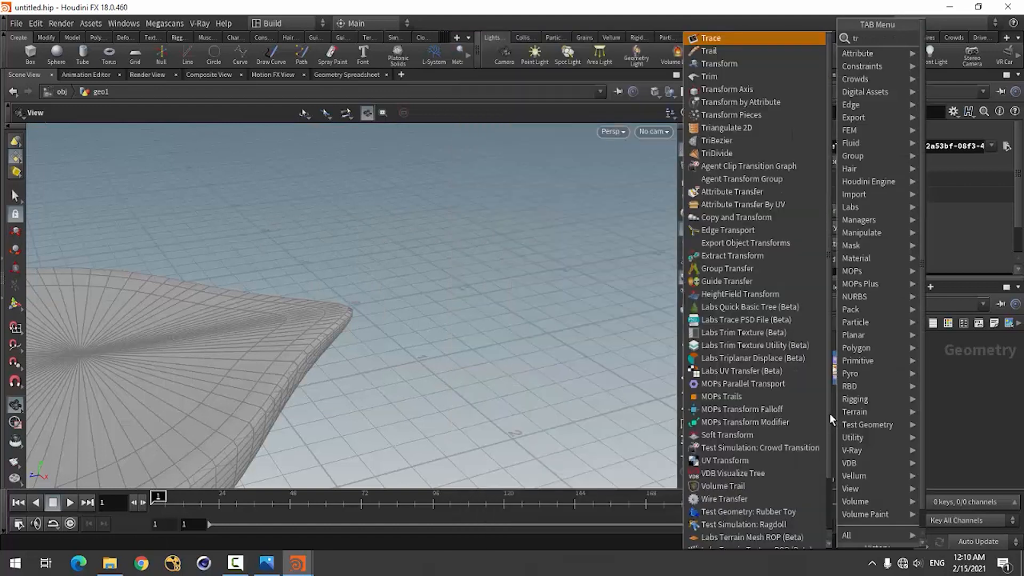
{"action": "left_click", "coordinate": [714, 63]}
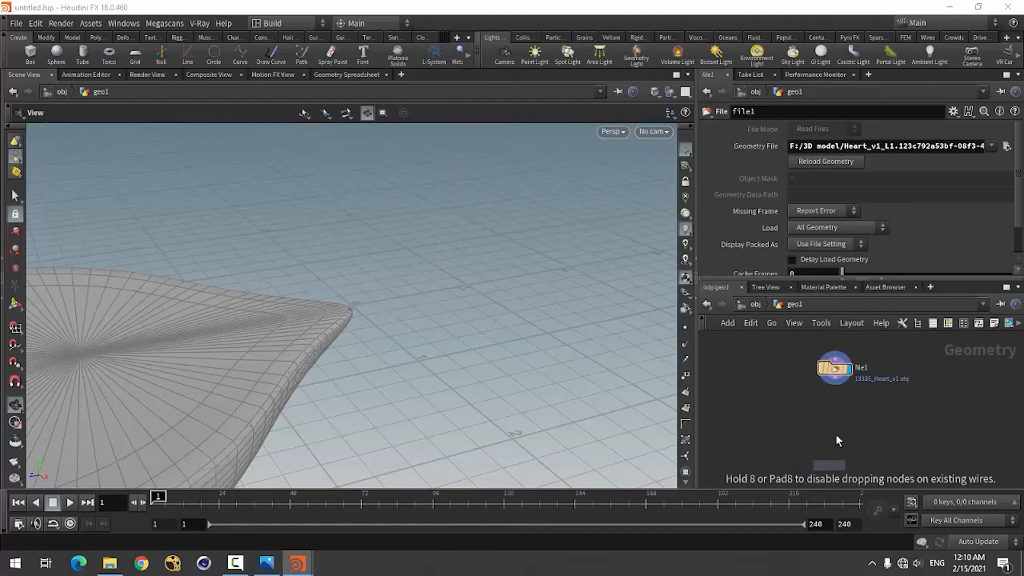
{"action": "left_click", "coordinate": [837, 424]}
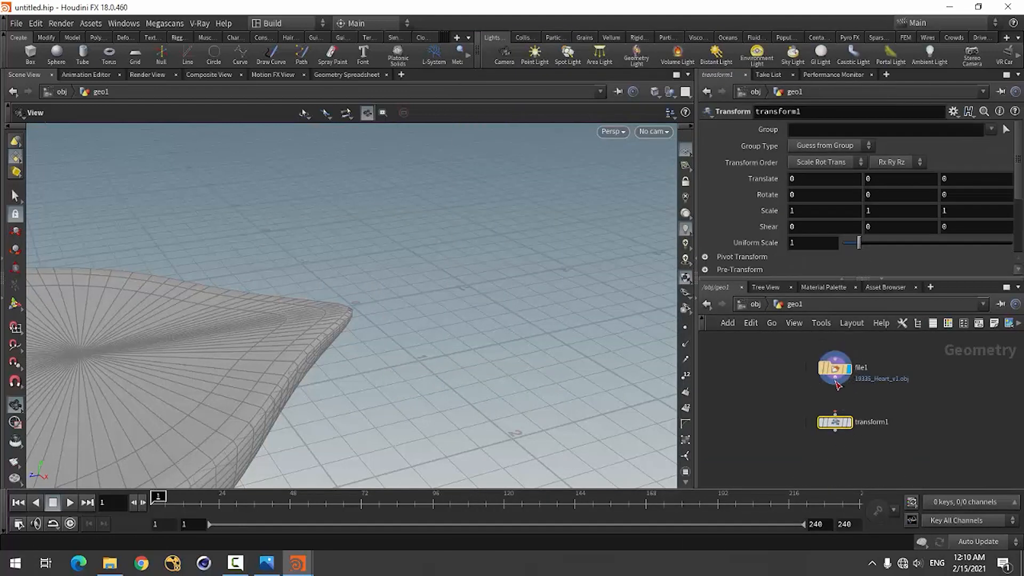
Rotate the heart -90 degrees about X with the Transform node so it stands upright
{"action": "left_click", "coordinate": [799, 196]}
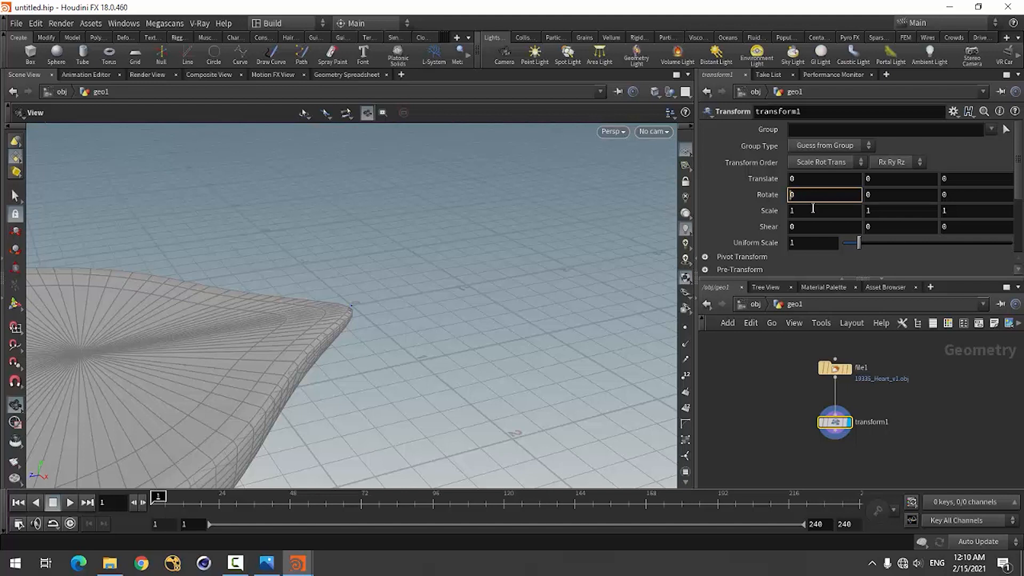
{"action": "type", "text": "-9"}
{"action": "key", "text": "Return"}
{"action": "mouse_move", "coordinate": [283, 361]}
{"action": "left_mouse_down"}
{"action": "mouse_move", "coordinate": [301, 354]}
{"action": "mouse_move", "coordinate": [231, 348]}
{"action": "mouse_move", "coordinate": [341, 306]}
{"action": "mouse_move", "coordinate": [294, 310]}
{"action": "mouse_move", "coordinate": [286, 357]}
{"action": "left_mouse_up"}
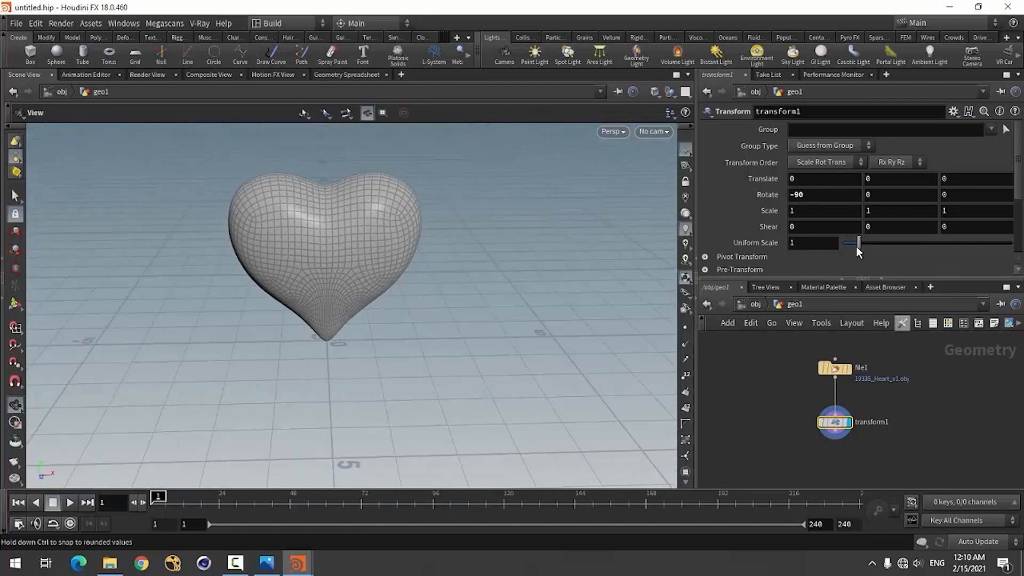
Scale the heart down by setting the Transform node's Uniform Scale to 0.15
{"action": "left_click_drag", "start_coordinate": [856, 246], "coordinate": [845, 247]}
{"action": "left_click_drag", "start_coordinate": [196, 368], "coordinate": [425, 334]}
{"action": "right_click_drag", "start_coordinate": [425, 334], "coordinate": [553, 316]}
{"action": "left_click_drag", "start_coordinate": [441, 350], "coordinate": [388, 360]}
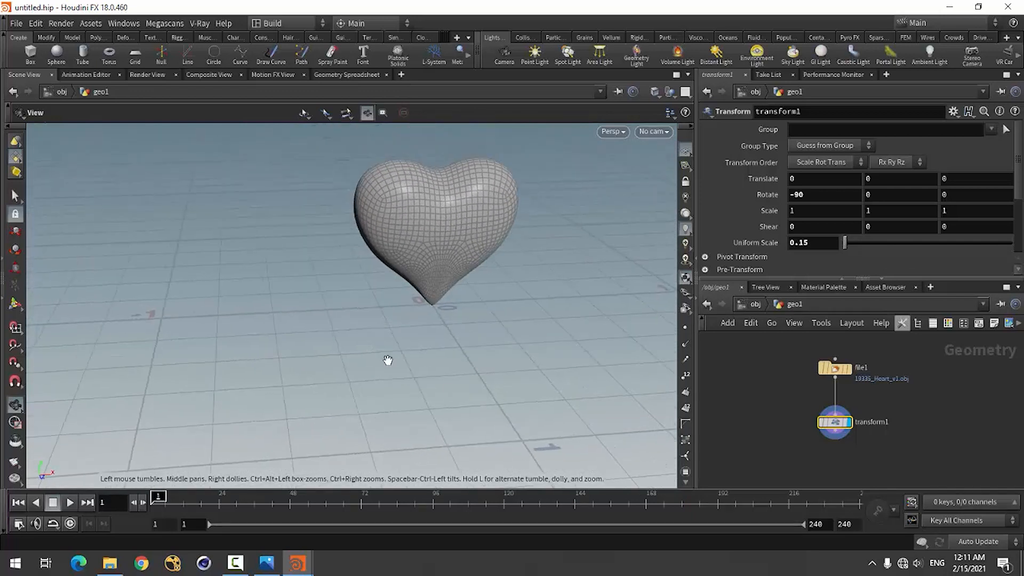
Add a Null node below the Transform node, connect it to the Transform output and display it
{"action": "scroll", "coordinate": [765, 363], "scroll_direction": "down", "scroll_amount": 3}
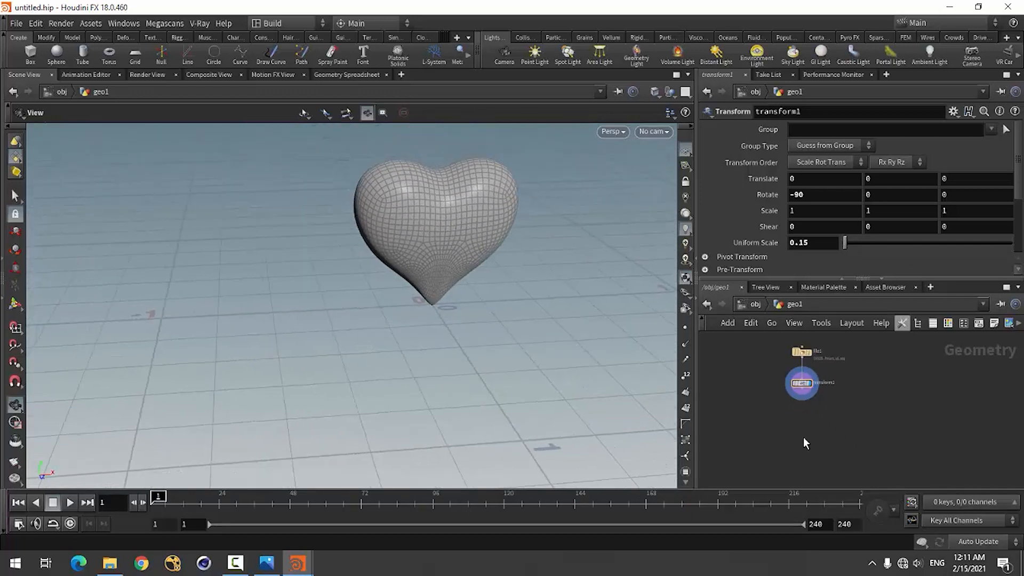
{"action": "key", "text": "Tab"}
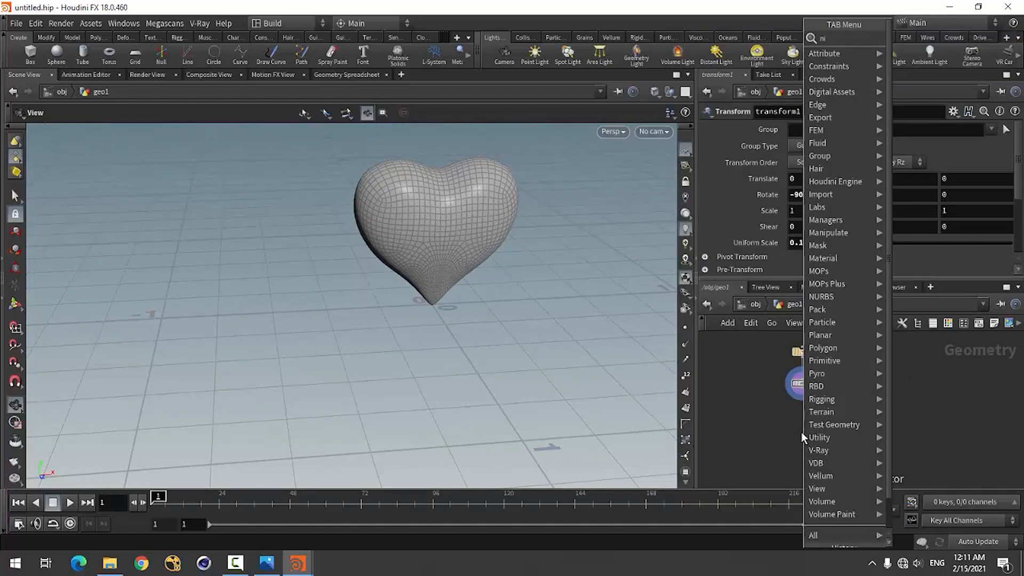
{"action": "mouse_move", "coordinate": [801, 433]}
{"action": "left_click", "coordinate": [744, 77]}
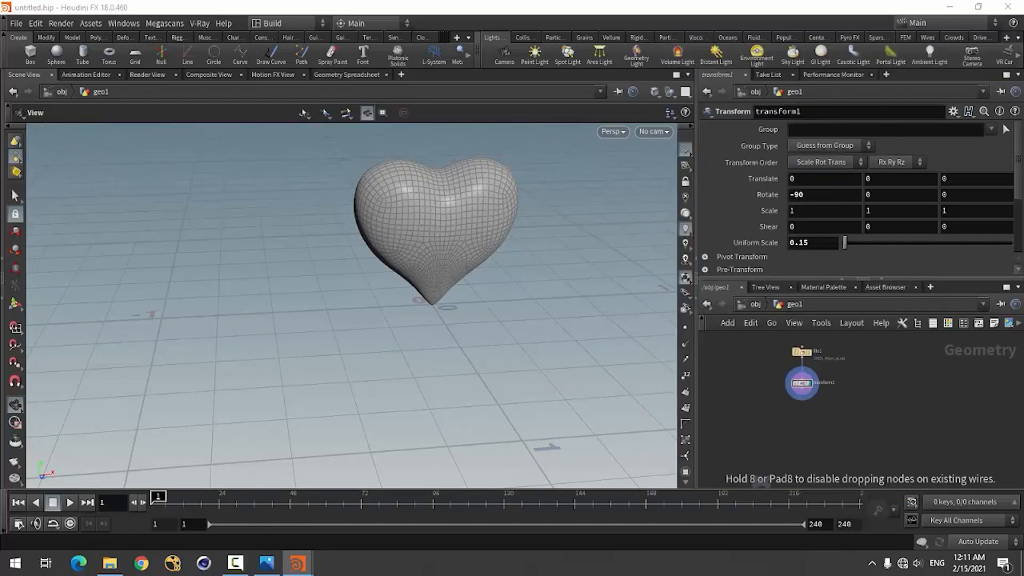
{"action": "left_click", "coordinate": [808, 424]}
{"action": "scroll", "coordinate": [808, 417], "scroll_direction": "up", "scroll_amount": 2}
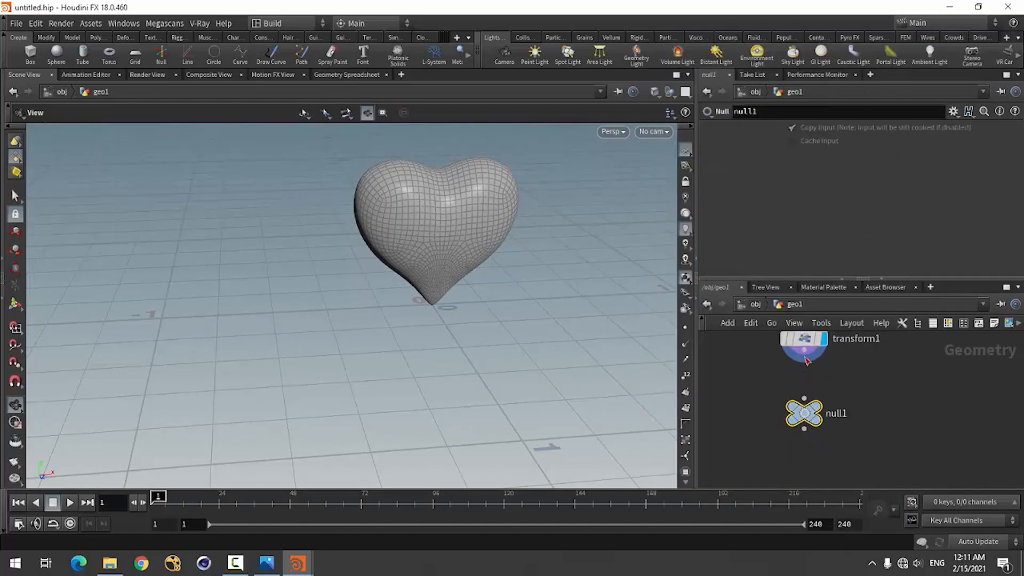
{"action": "left_click", "coordinate": [804, 351]}
{"action": "left_click", "coordinate": [804, 400]}
Rename the Null node Out and return to the object level
{"action": "double_click", "coordinate": [841, 413]}
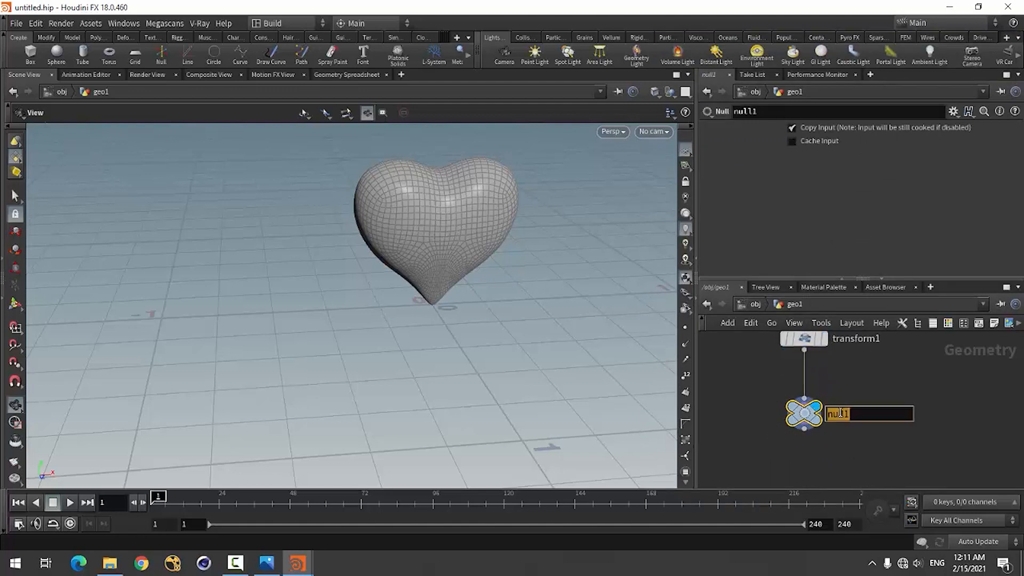
{"action": "type", "text": "Out"}
{"action": "key", "text": "Return"}
{"action": "left_click", "coordinate": [755, 304]}
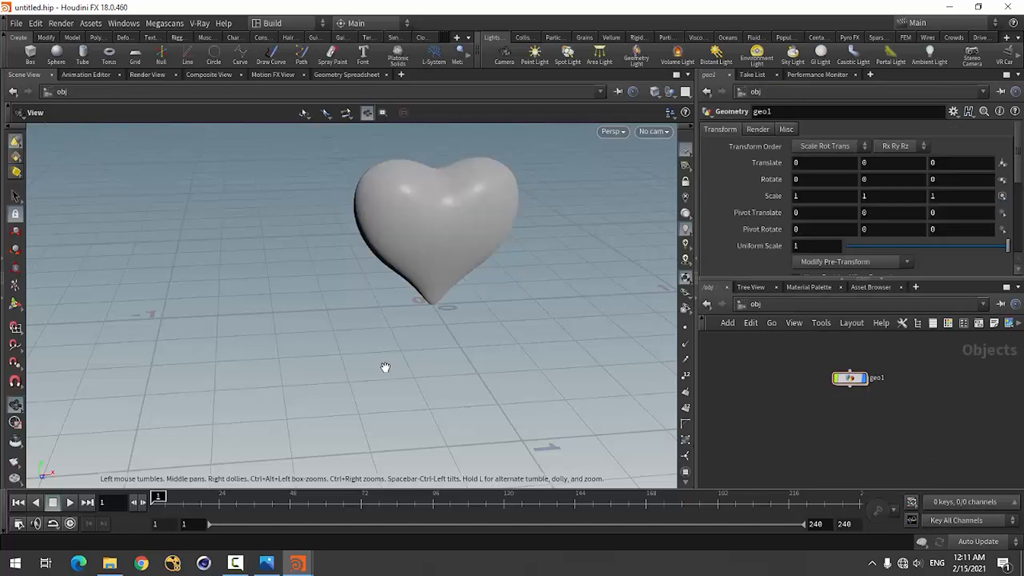
Apply the Pyro FX Volcano effect with the heart object as its emitter
{"action": "left_click_drag", "start_coordinate": [384, 366], "coordinate": [427, 307]}
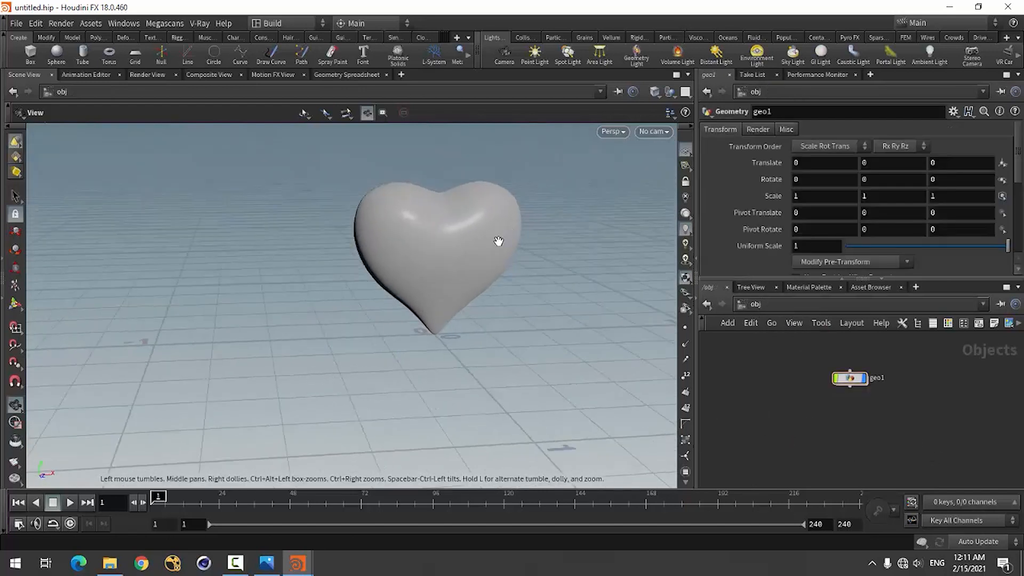
{"action": "left_click_drag", "start_coordinate": [498, 240], "coordinate": [454, 319]}
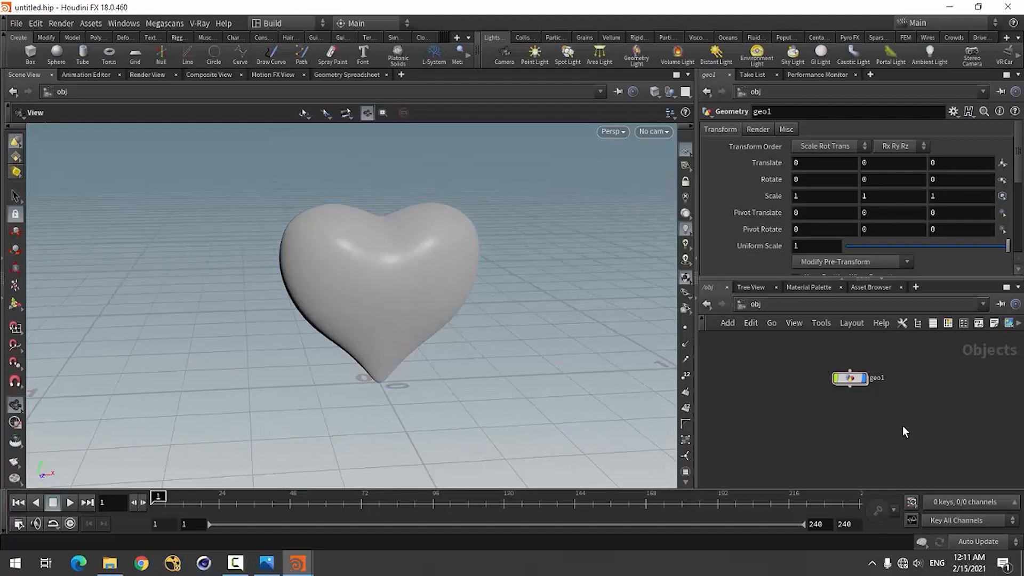
{"action": "left_click", "coordinate": [856, 35]}
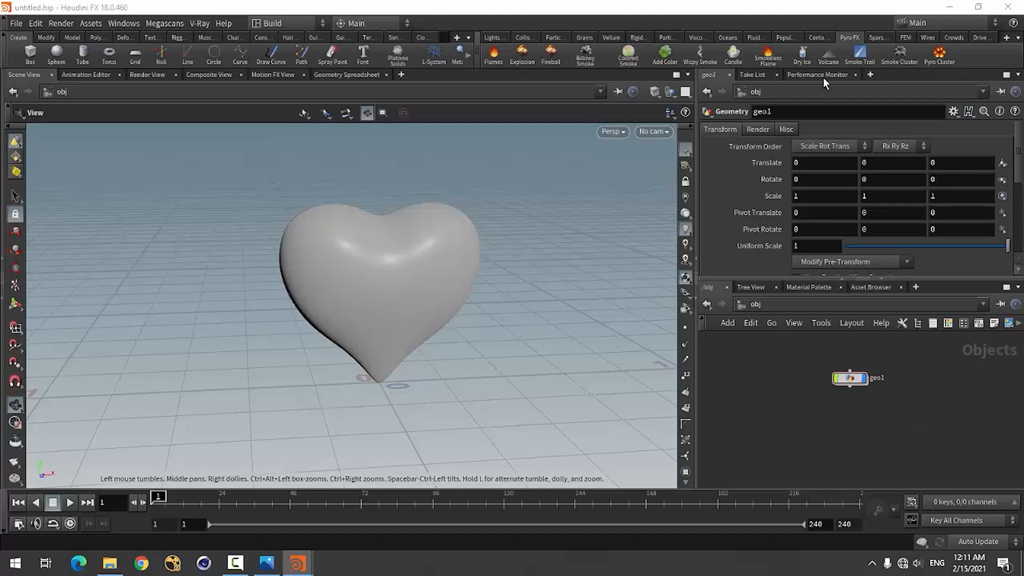
{"action": "left_click", "coordinate": [828, 57]}
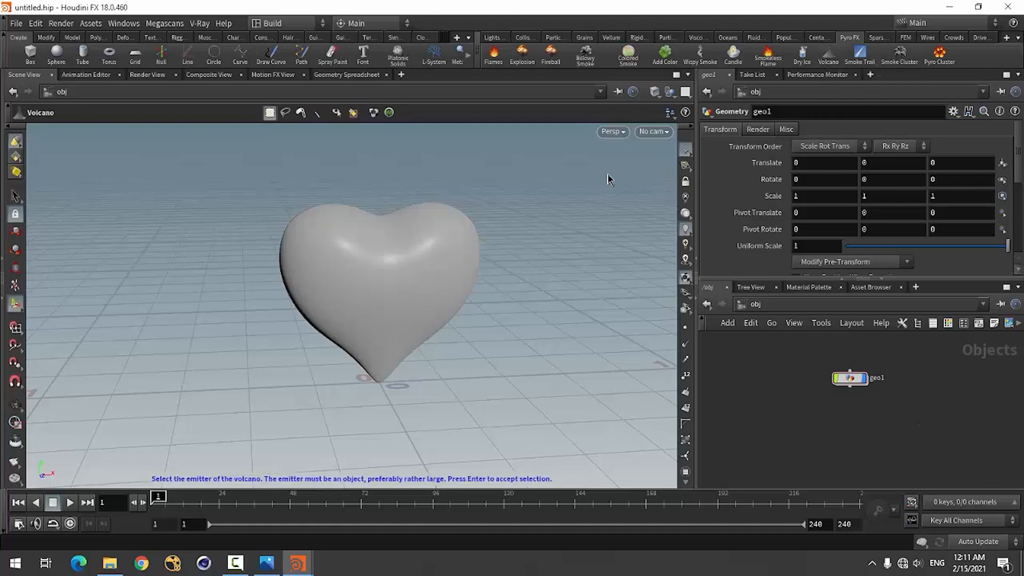
{"action": "left_click", "coordinate": [364, 295]}
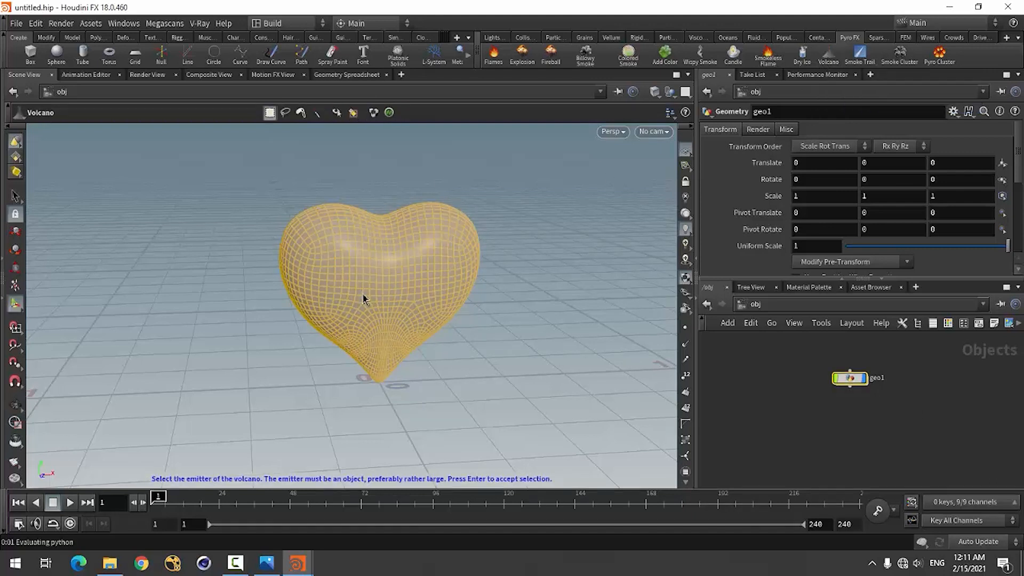
{"action": "key", "text": "Return"}
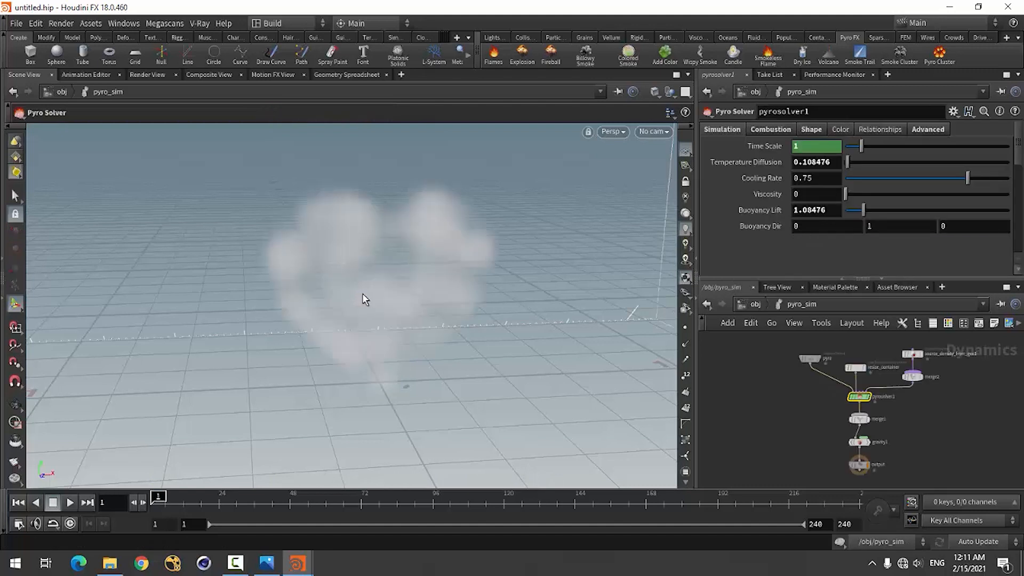
{"action": "key", "text": "Escape"}
{"action": "left_click_drag", "start_coordinate": [263, 375], "coordinate": [372, 354]}
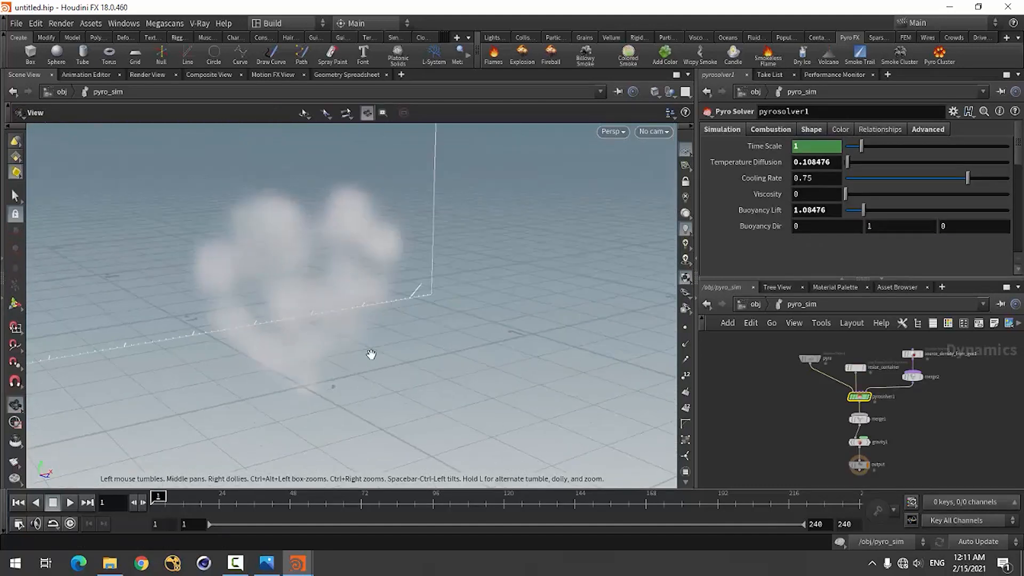
{"action": "right_click_drag", "start_coordinate": [371, 354], "coordinate": [373, 354]}
{"action": "key", "text": "Escape"}
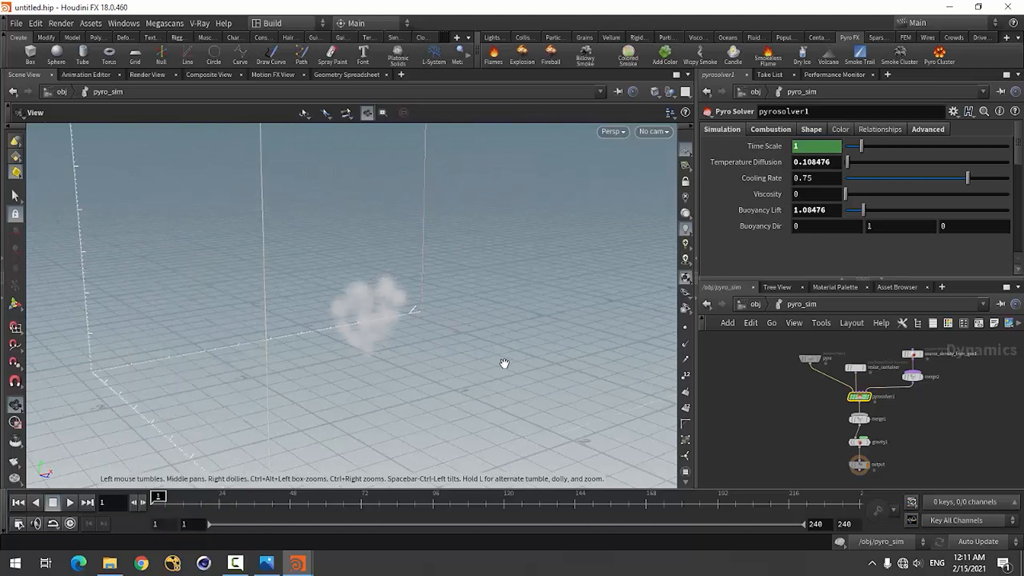
{"action": "left_click_drag", "start_coordinate": [504, 363], "coordinate": [466, 366]}
{"action": "key", "text": "Return"}
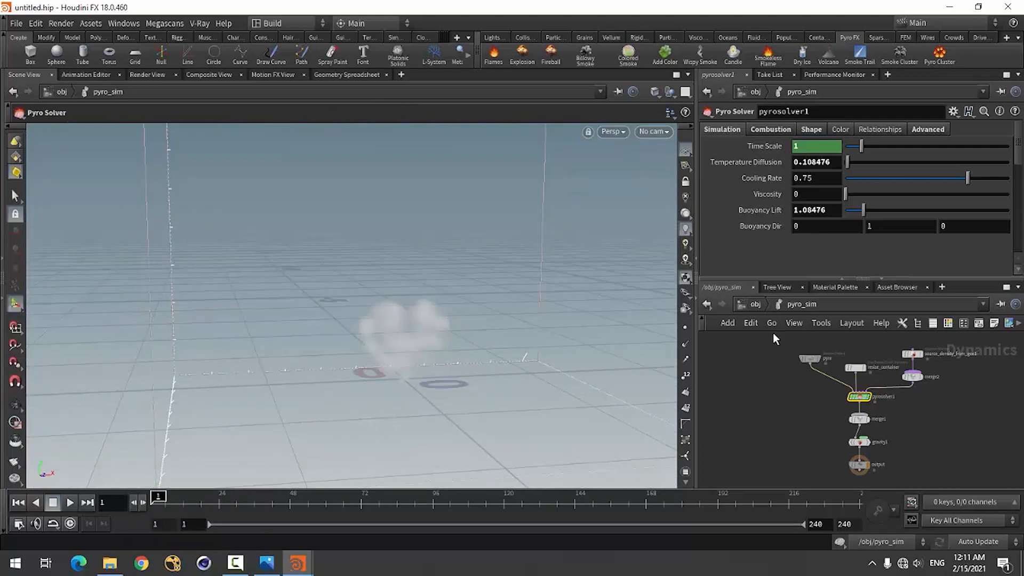
Return to the object level, enter the pyro_sim network and select its pyro Smoke Object node
{"action": "left_click", "coordinate": [755, 304]}
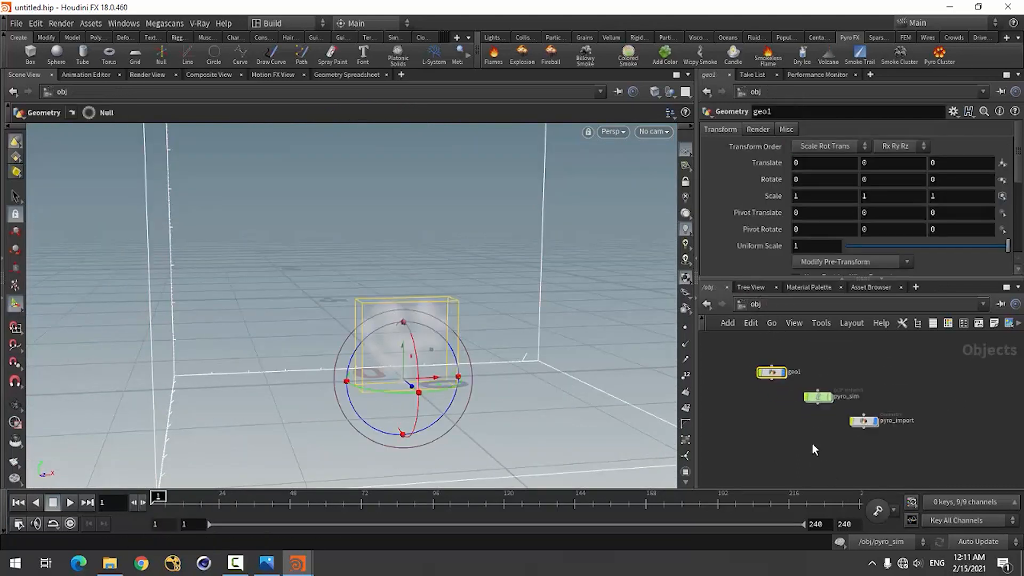
{"action": "scroll", "coordinate": [815, 424], "scroll_direction": "up", "scroll_amount": 2}
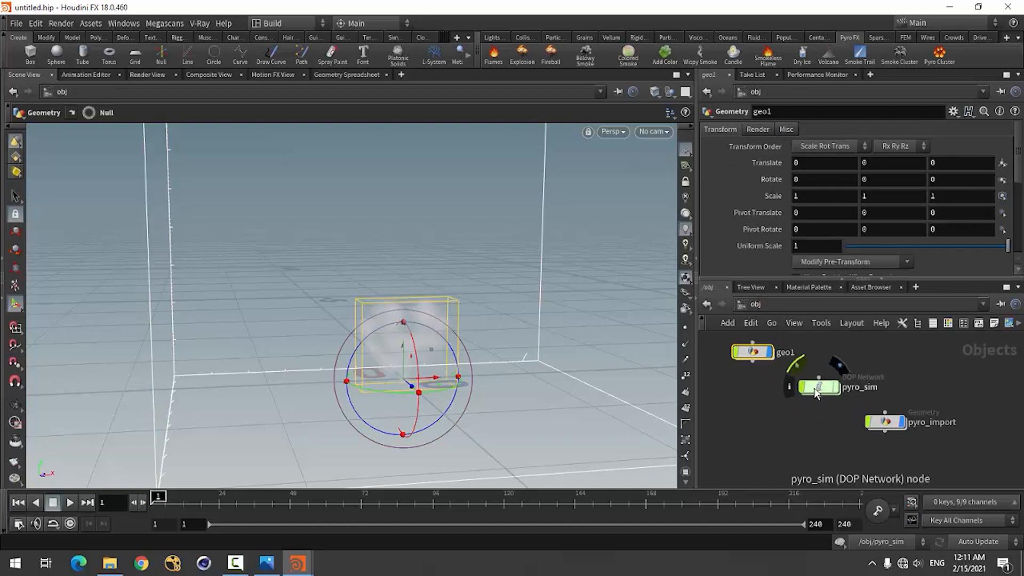
{"action": "double_click", "coordinate": [818, 389]}
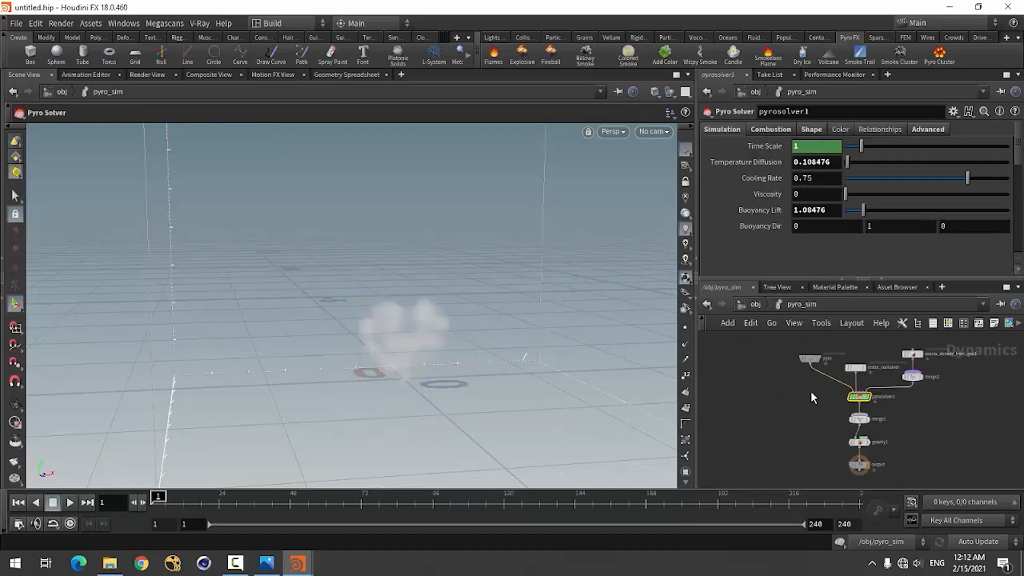
{"action": "scroll", "coordinate": [789, 432], "scroll_direction": "up", "scroll_amount": 3}
{"action": "left_click", "coordinate": [775, 399]}
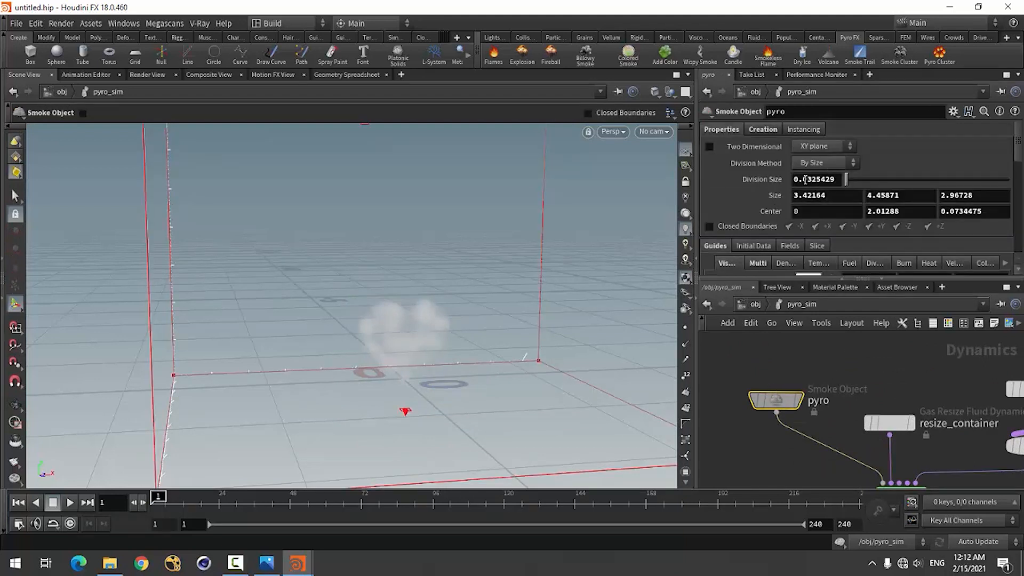
Set the pyro smoke object's container size to 2 in X, 3 in Y and 2 in Z
{"action": "double_click", "coordinate": [835, 197]}
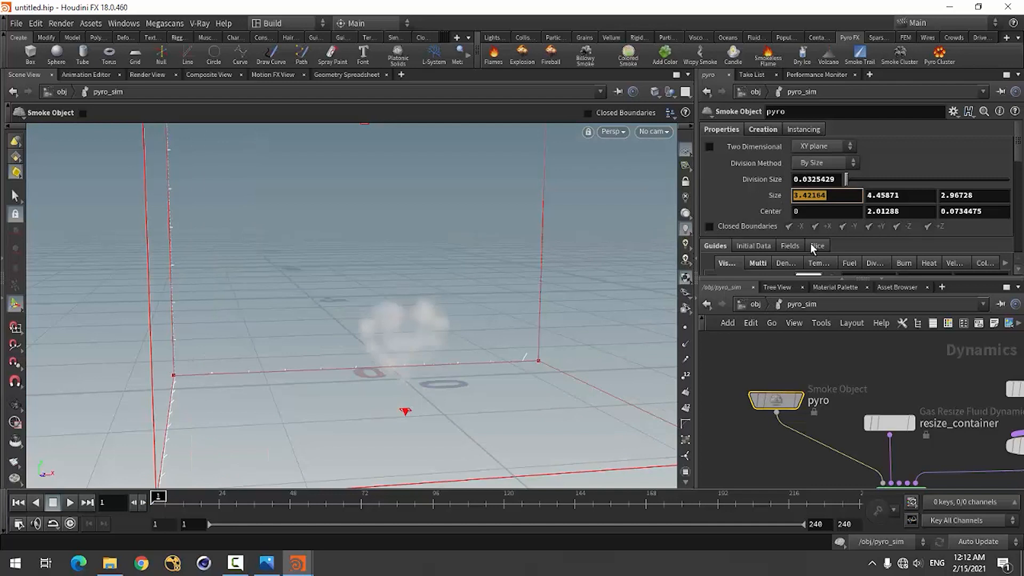
{"action": "type", "text": "2"}
{"action": "key", "text": "Tab"}
{"action": "type", "text": "33"}
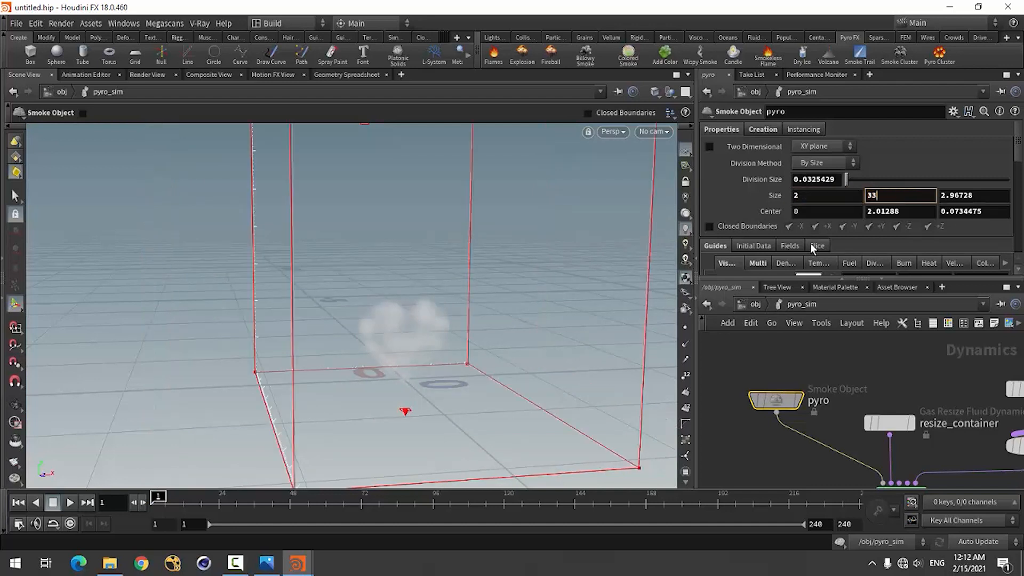
{"action": "key", "text": "Tab"}
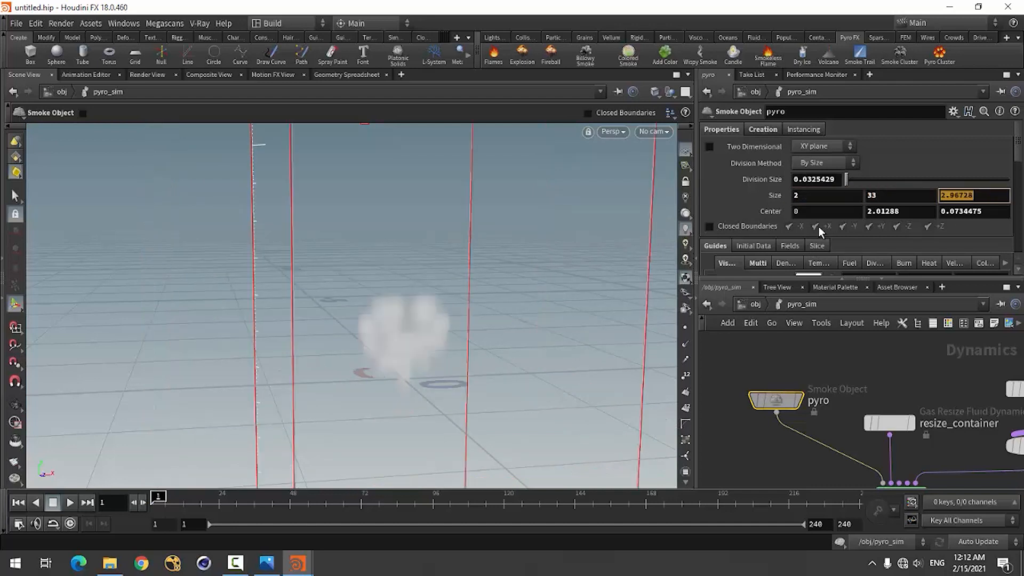
{"action": "double_click", "coordinate": [886, 198]}
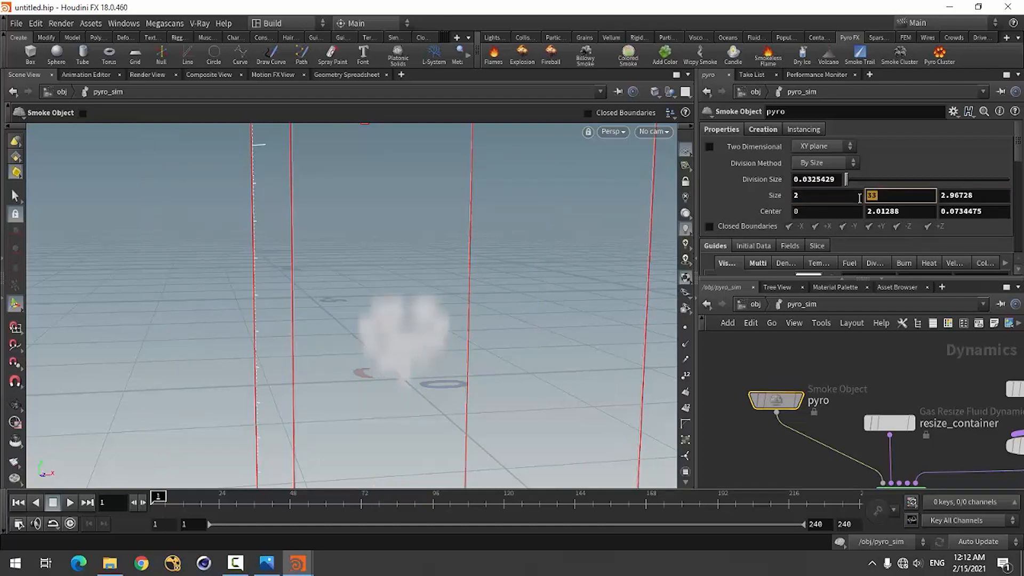
{"action": "type", "text": "3"}
{"action": "key", "text": "Tab"}
{"action": "type", "text": "2"}
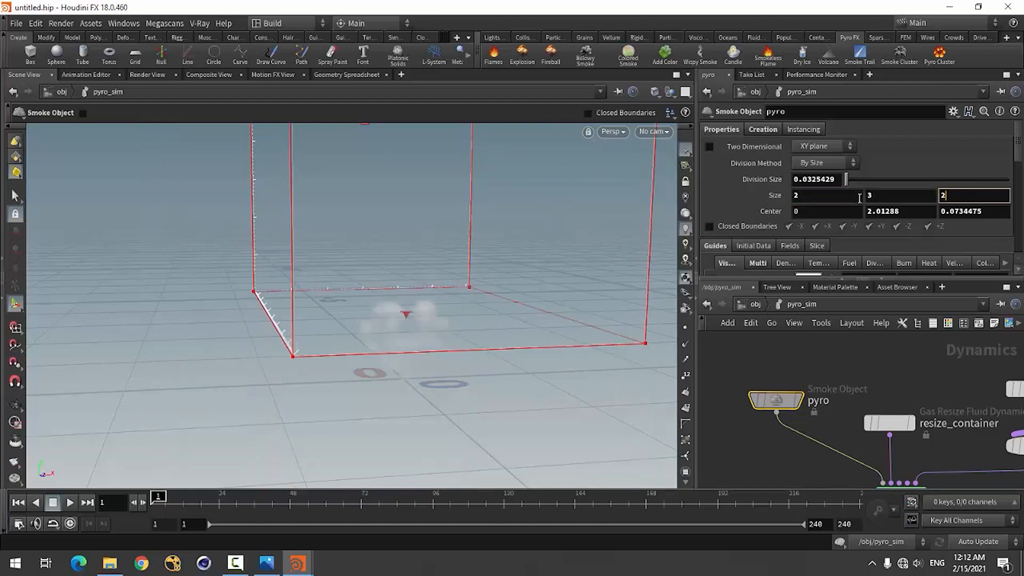
{"action": "key", "text": "Return"}
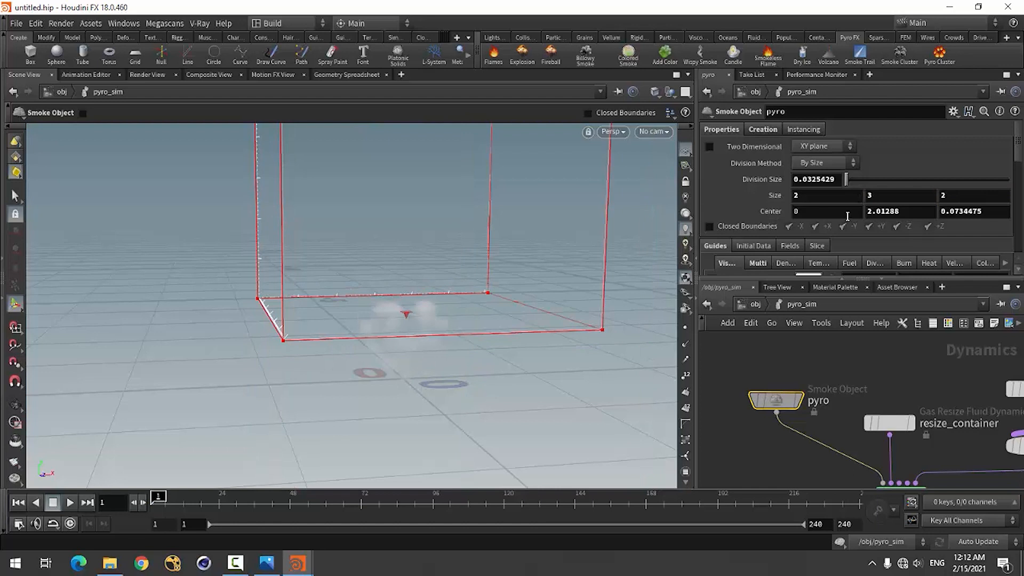
Center the smoke container on the origin by setting its Center Y and Z to 0
{"action": "left_click_drag", "start_coordinate": [800, 211], "coordinate": [773, 219]}
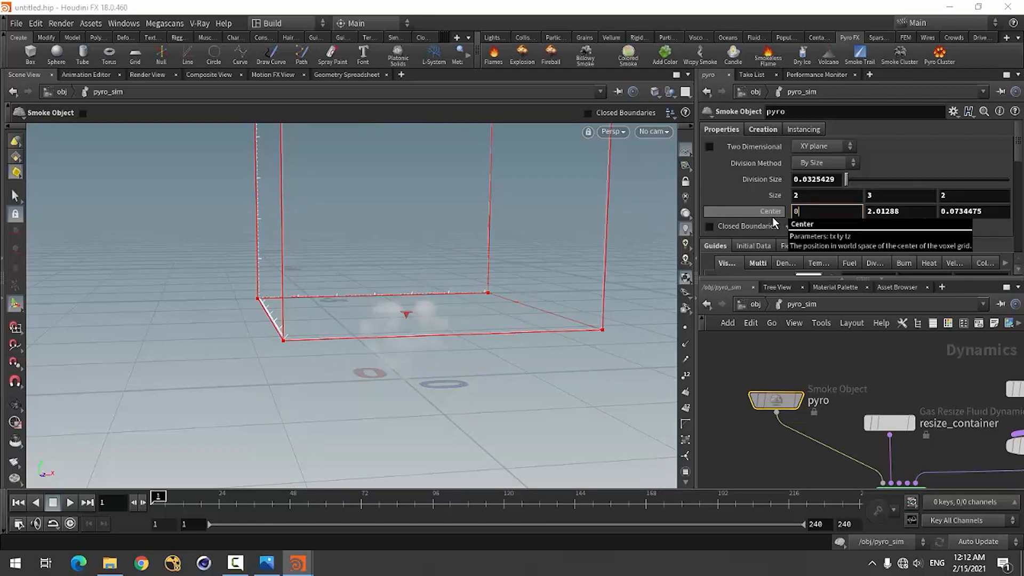
{"action": "key", "text": "Tab"}
{"action": "type", "text": "0"}
{"action": "key", "text": "Tab"}
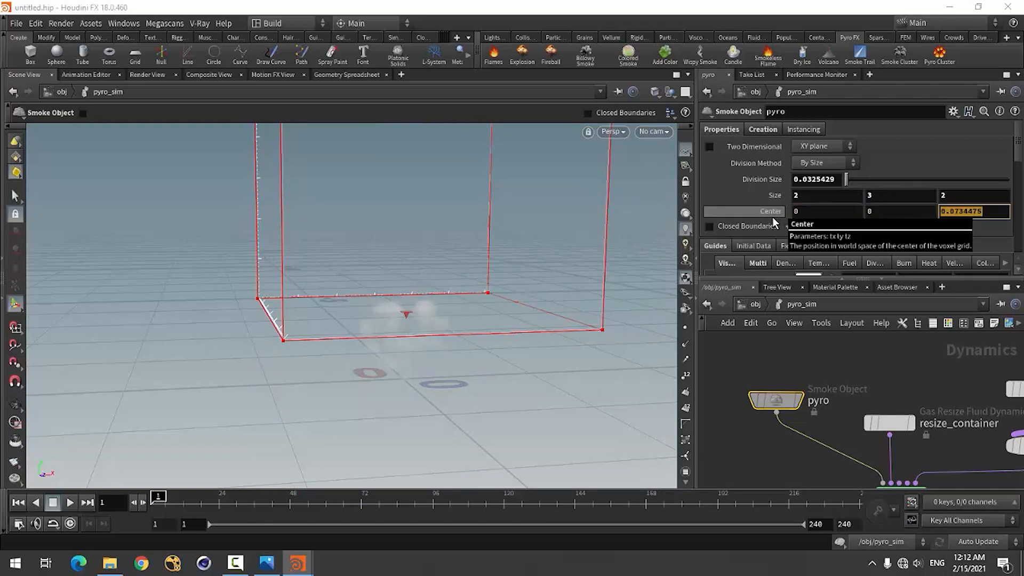
{"action": "type", "text": "0"}
{"action": "key", "text": "Return"}
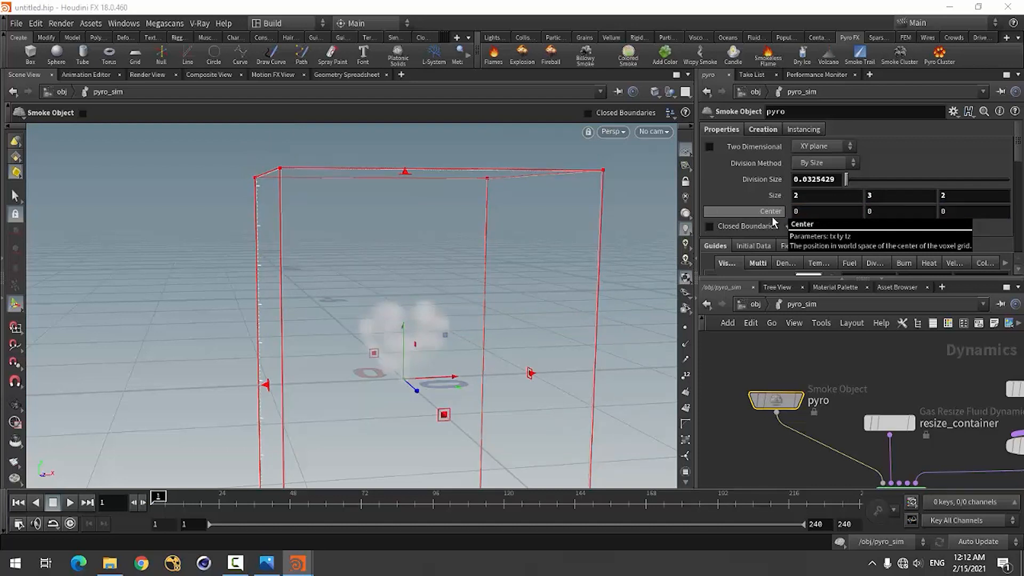
Examine how the smoke container encloses the heart-shaped smoke from several angles and distances
{"action": "mouse_move", "coordinate": [255, 379]}
{"action": "left_mouse_down", "text": "alt"}
{"action": "mouse_move", "coordinate": [338, 409]}
{"action": "mouse_move", "coordinate": [217, 368]}
{"action": "mouse_move", "coordinate": [266, 372]}
{"action": "left_mouse_up", "text": "alt"}
{"action": "right_click_drag", "start_coordinate": [267, 372], "coordinate": [300, 372], "text": "alt"}
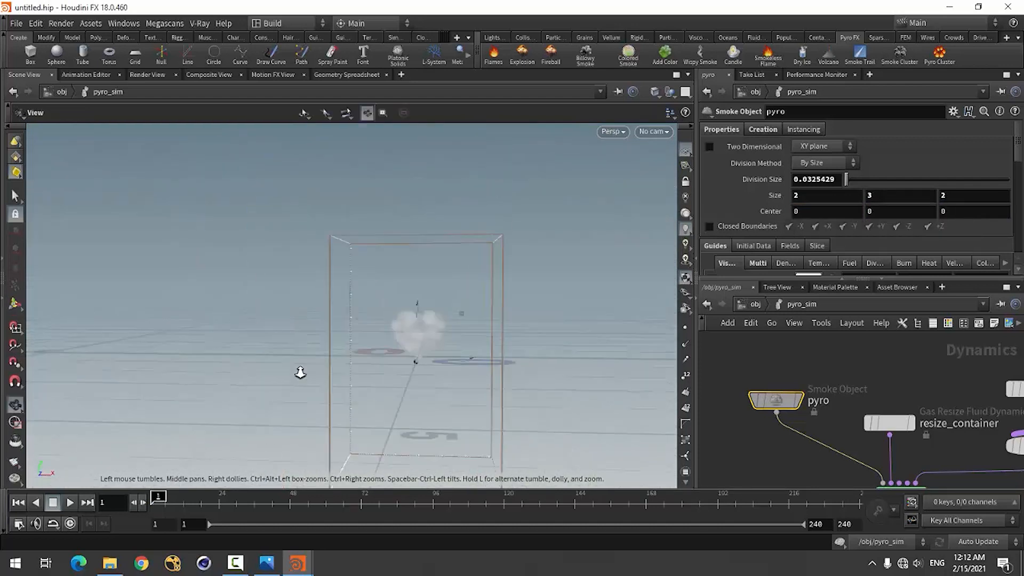
{"action": "left_click_drag", "start_coordinate": [300, 373], "coordinate": [361, 402], "text": "alt"}
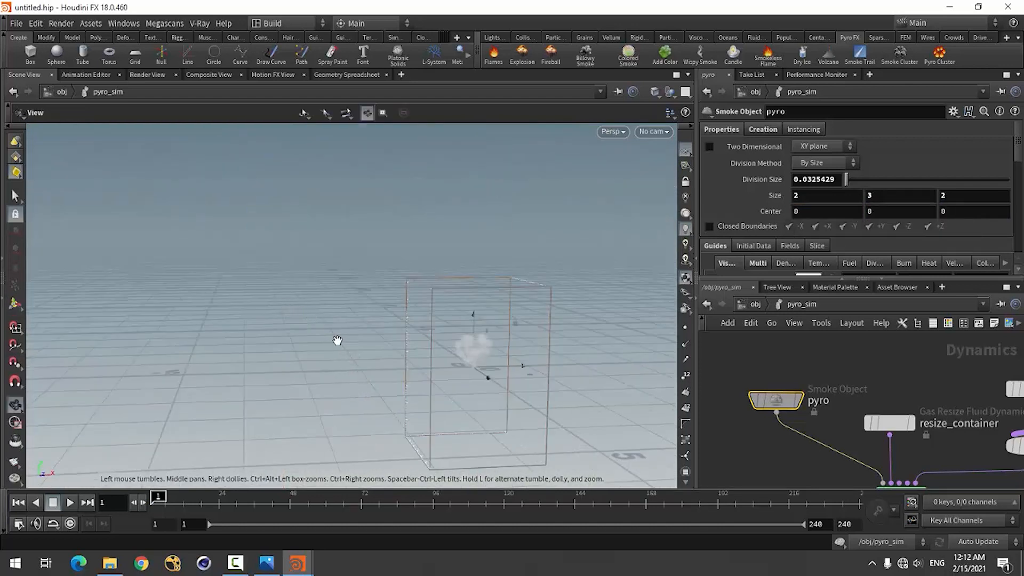
{"action": "left_click_drag", "start_coordinate": [269, 311], "coordinate": [189, 281], "text": "alt"}
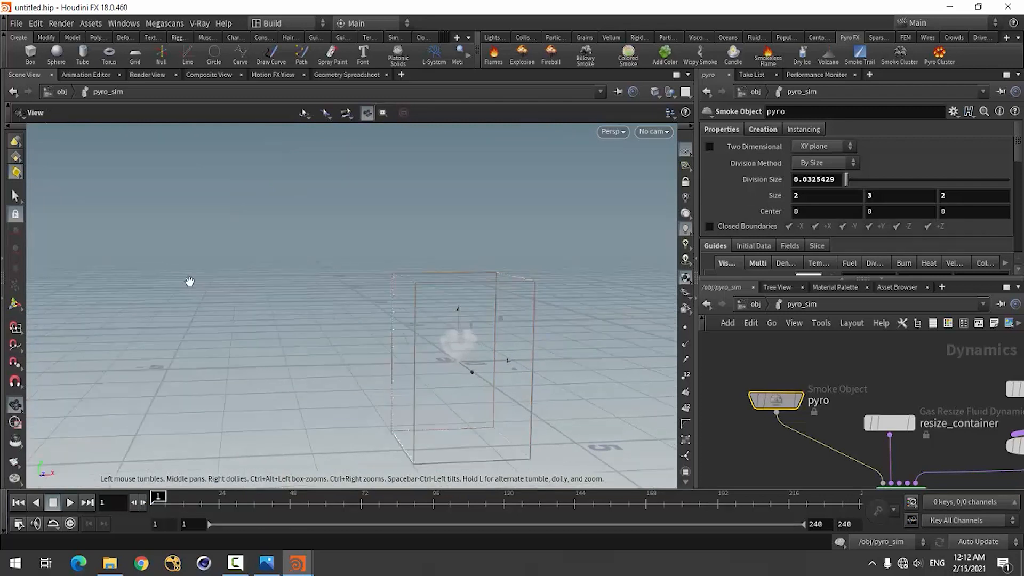
{"action": "left_click_drag", "start_coordinate": [379, 414], "coordinate": [323, 286]}
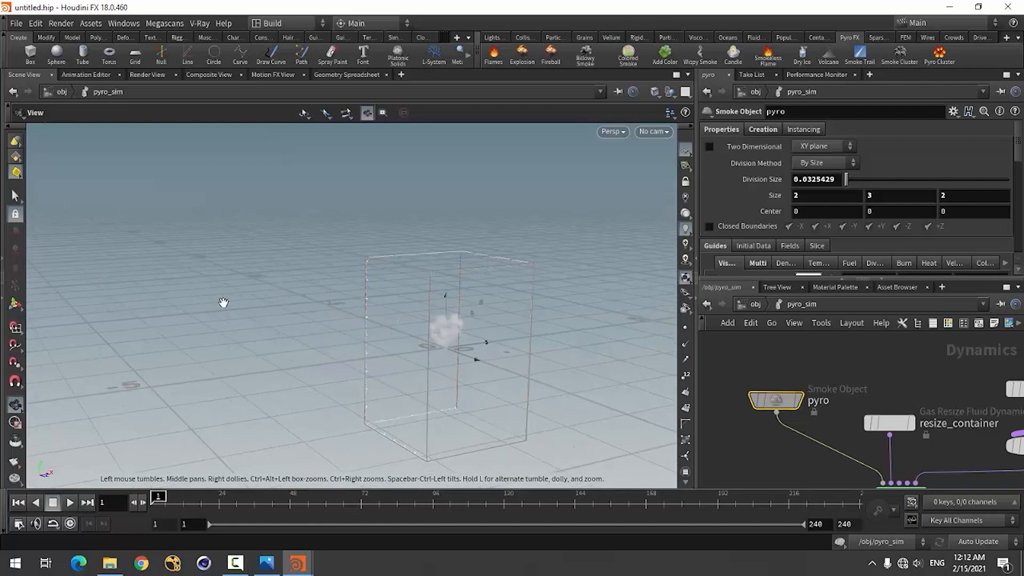
{"action": "key", "text": "alt"}
{"action": "left_click_drag", "start_coordinate": [579, 401], "coordinate": [384, 371]}
{"action": "right_click_drag", "start_coordinate": [531, 294], "coordinate": [472, 328], "text": "alt"}
{"action": "left_click_drag", "start_coordinate": [472, 328], "coordinate": [478, 341], "text": "alt"}
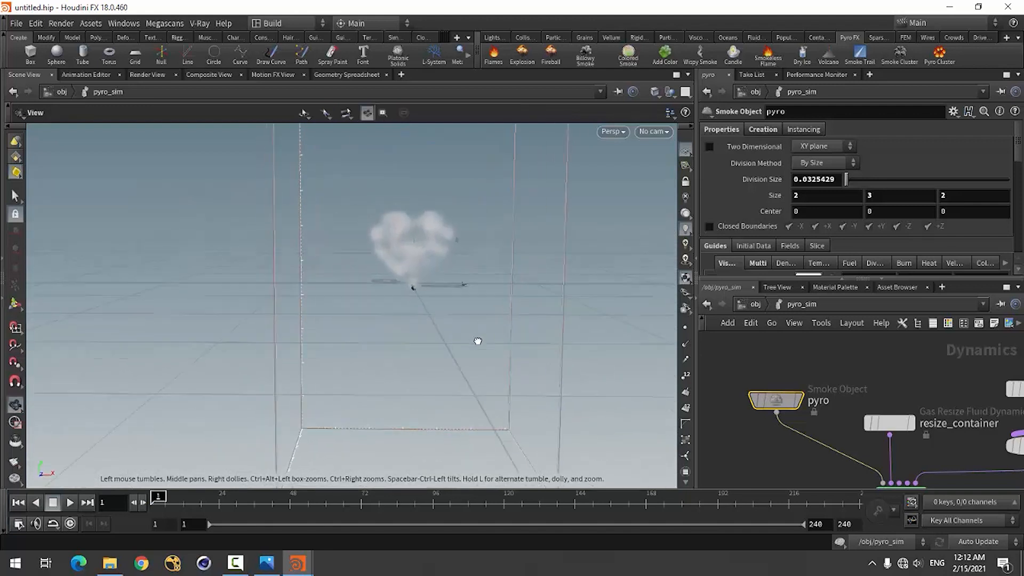
Enable Closed Boundaries on the pyro smoke object
{"action": "left_click", "coordinate": [709, 226]}
{"action": "scroll", "coordinate": [811, 347], "scroll_direction": "down", "scroll_amount": 4}
{"action": "scroll", "coordinate": [846, 424], "scroll_direction": "up", "scroll_amount": 3}
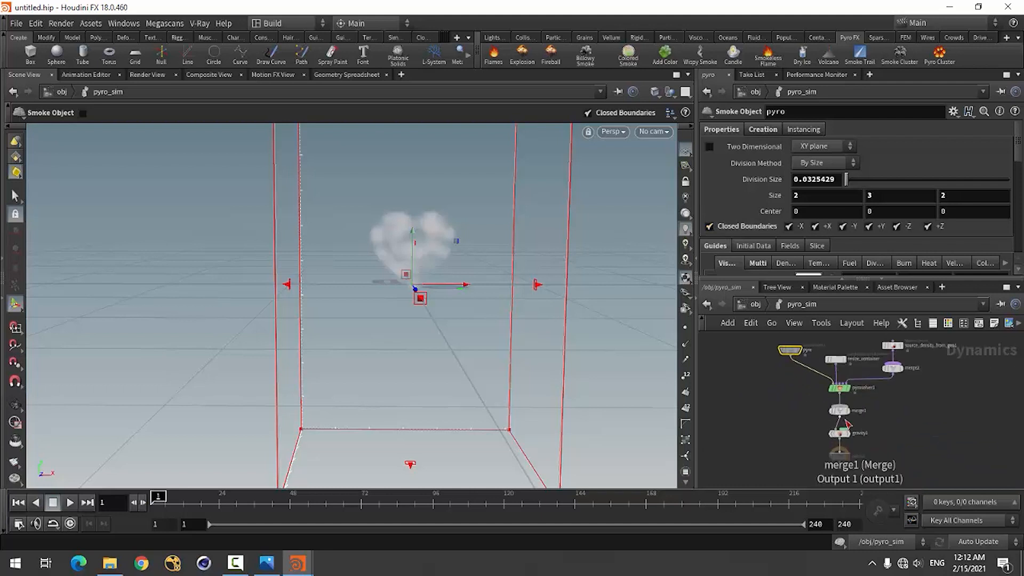
Play the smoke simulation for a few dozen frames, stop it and examine the smoke inside the container
{"action": "left_click", "coordinate": [70, 503]}
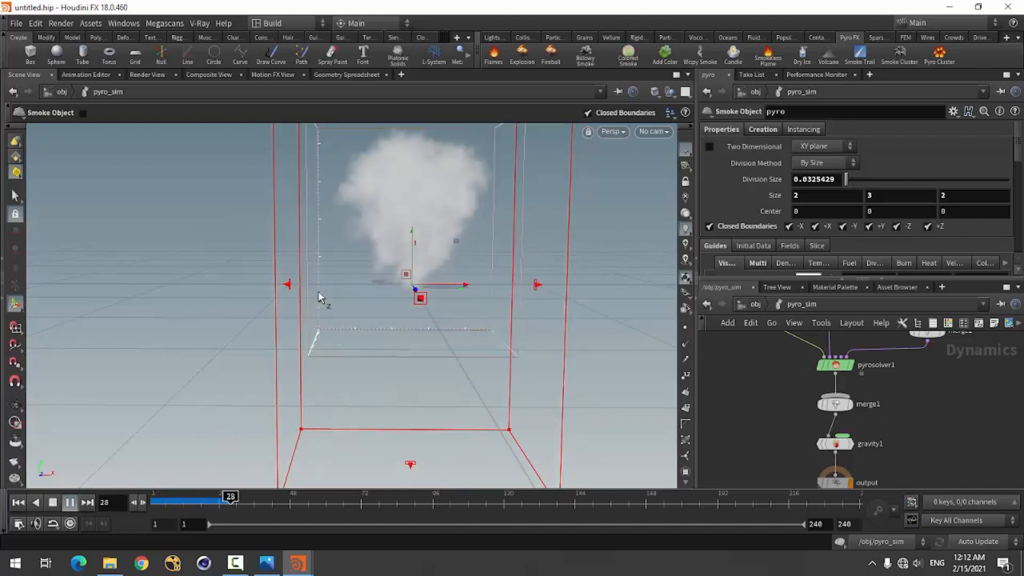
{"action": "left_click", "coordinate": [75, 502]}
{"action": "key", "text": "Escape"}
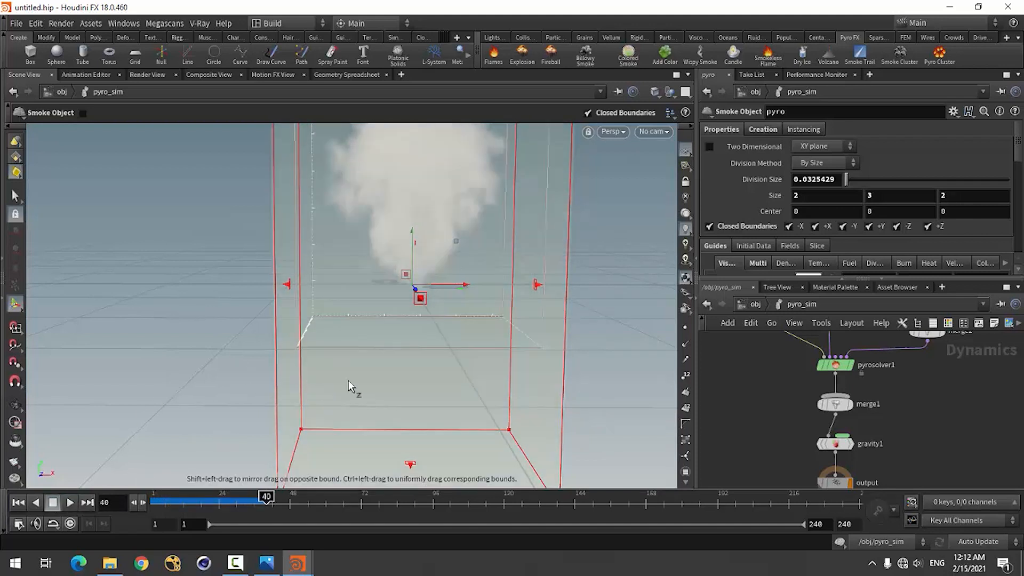
{"action": "right_click_drag", "start_coordinate": [469, 277], "coordinate": [361, 340]}
{"action": "left_click_drag", "start_coordinate": [361, 341], "coordinate": [440, 319]}
{"action": "right_click_drag", "start_coordinate": [440, 319], "coordinate": [527, 255]}
{"action": "left_click_drag", "start_coordinate": [527, 255], "coordinate": [320, 307], "text": "alt"}
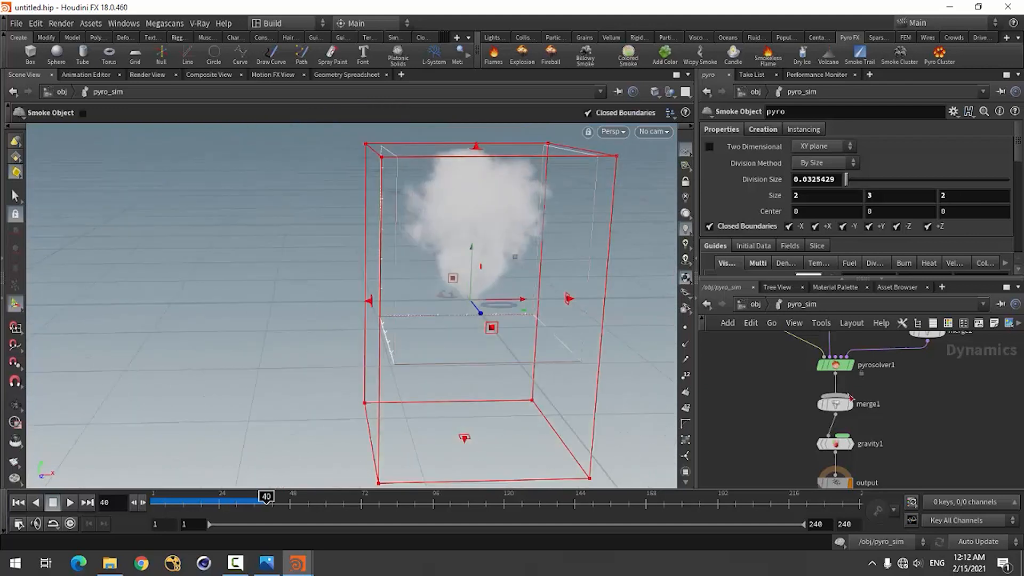
With the timeline back at frame 1, set the Pyro Solver's Buoyancy Lift to 1 and delete the Time Scale channels
{"action": "scroll", "coordinate": [766, 455], "scroll_direction": "down", "scroll_amount": 3}
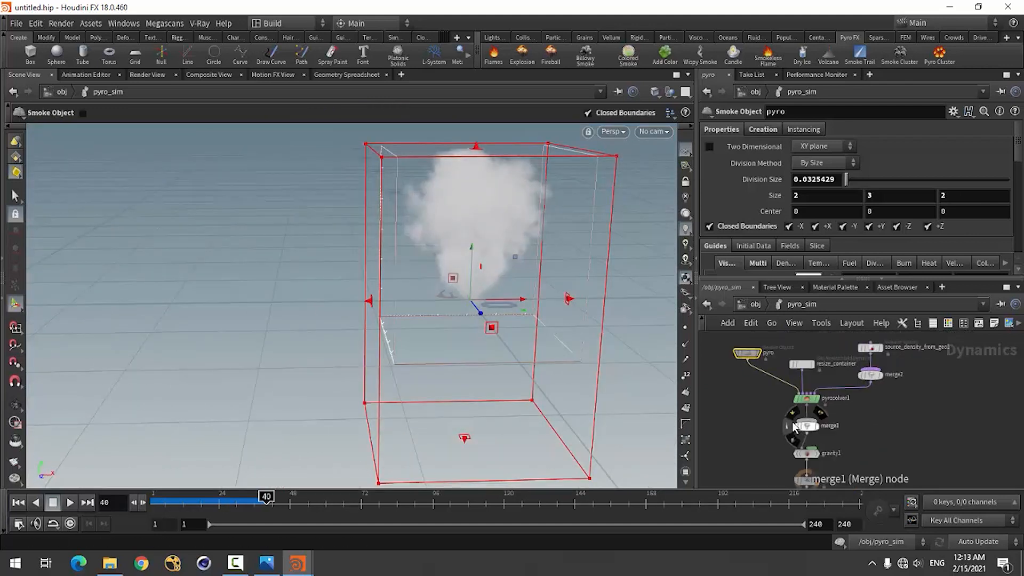
{"action": "scroll", "coordinate": [813, 390], "scroll_direction": "up", "scroll_amount": 3}
{"action": "left_click", "coordinate": [813, 390]}
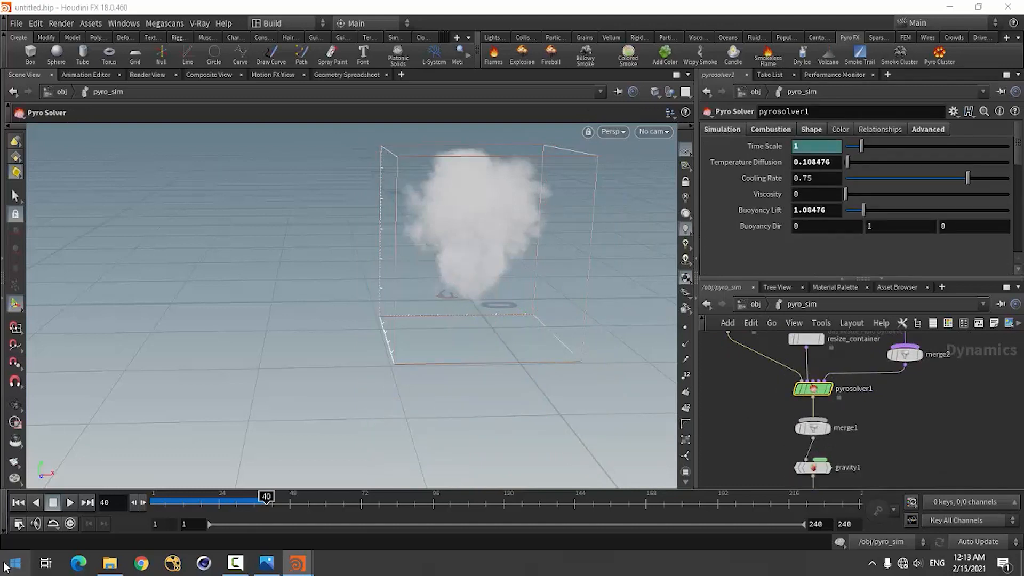
{"action": "left_click", "coordinate": [18, 502]}
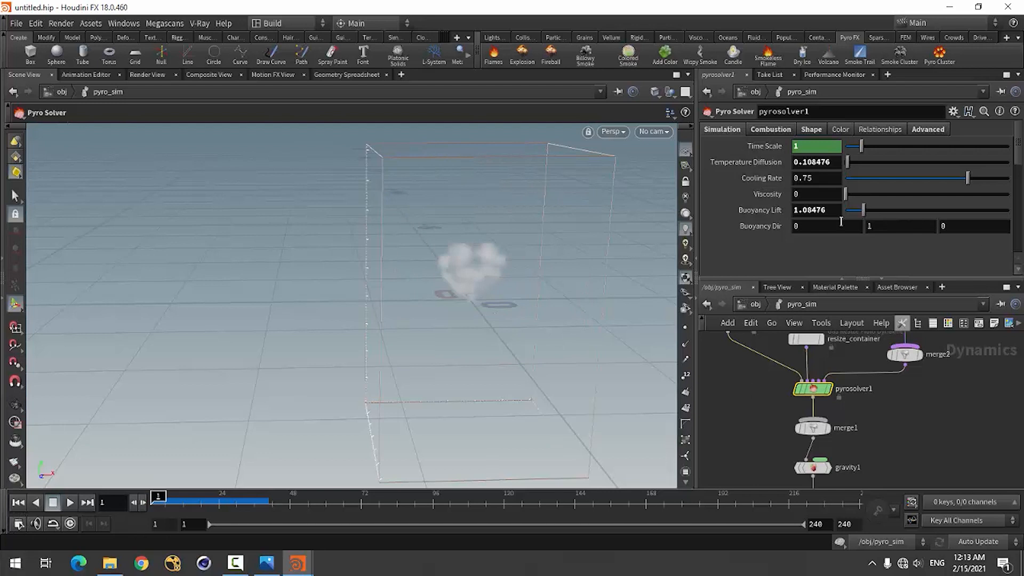
{"action": "left_click_drag", "start_coordinate": [836, 213], "coordinate": [794, 214]}
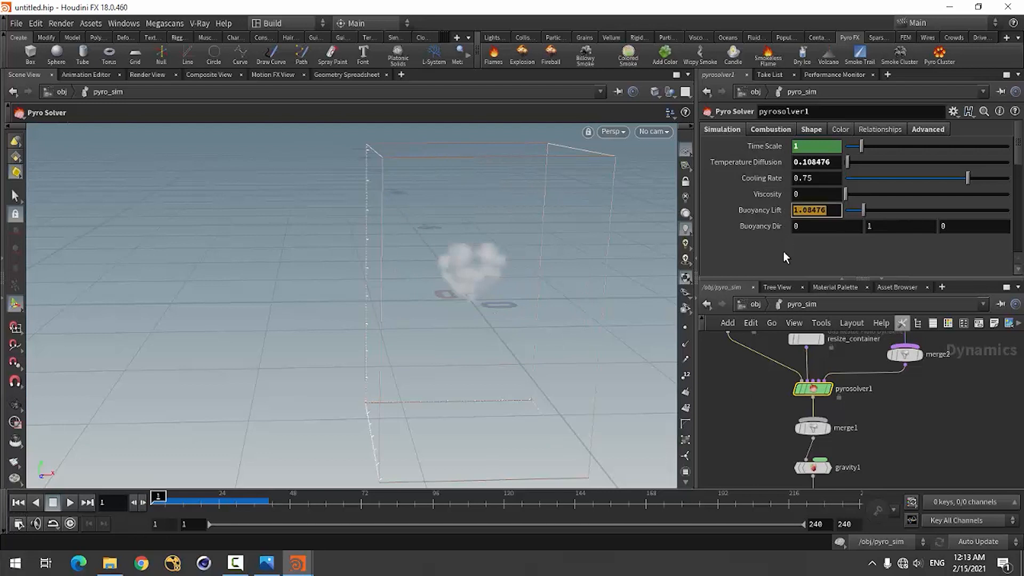
{"action": "type", "text": "1"}
{"action": "key", "text": "Return"}
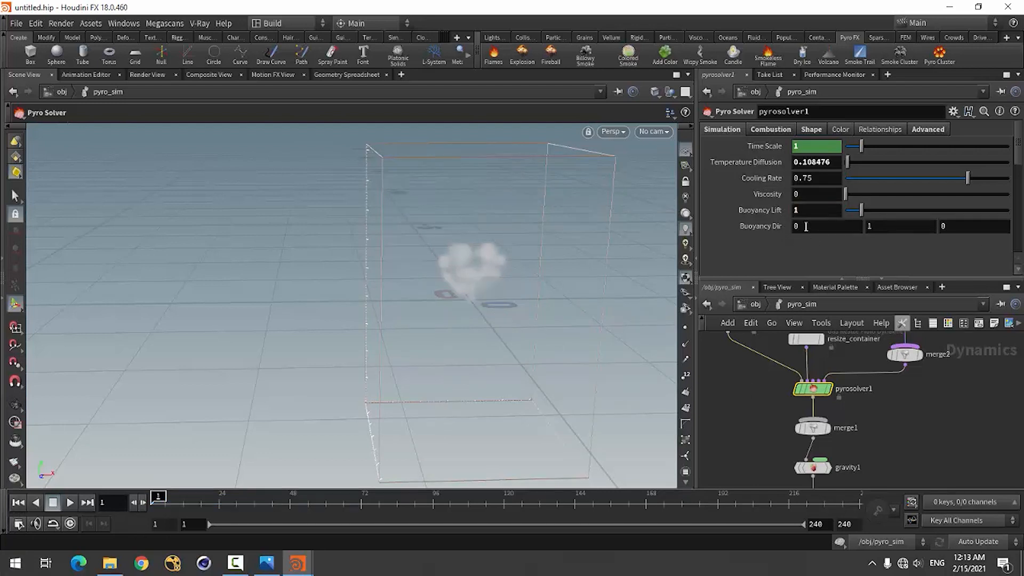
{"action": "right_click", "coordinate": [763, 142]}
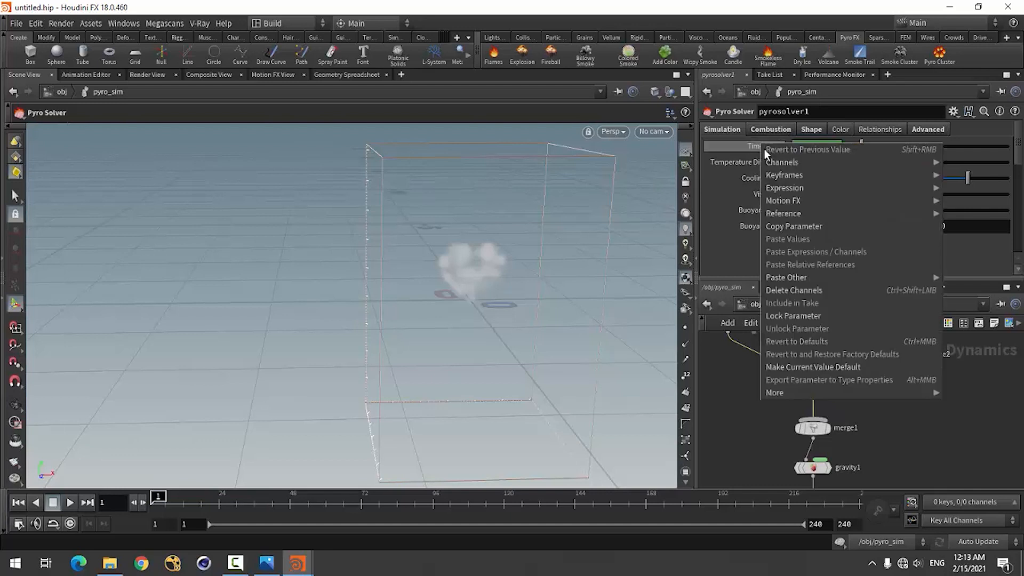
{"action": "left_click", "coordinate": [777, 289]}
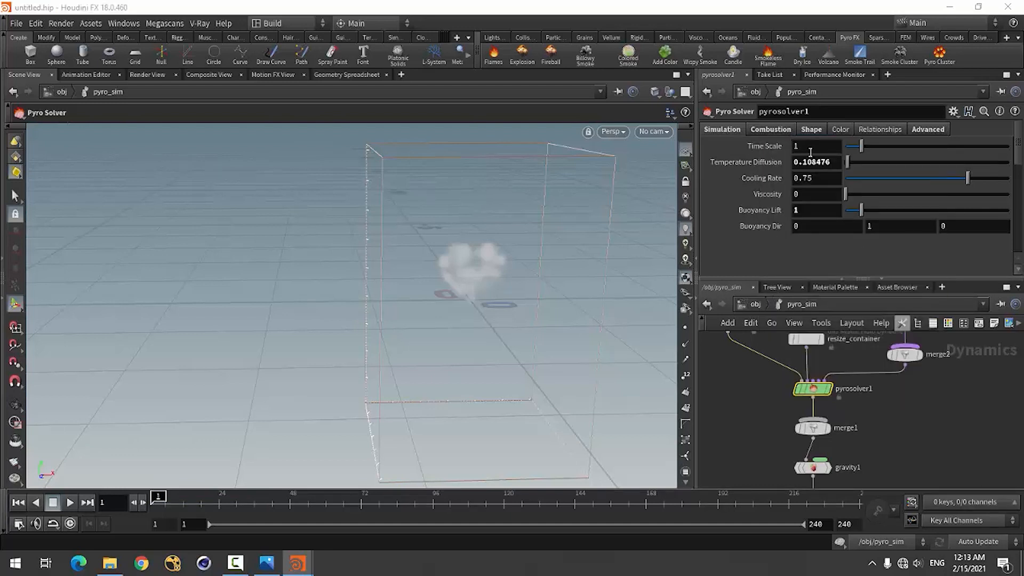
In the Pyro Solver's shape settings, disable Disturbance and set Sharpening to 1
{"action": "left_click", "coordinate": [783, 133]}
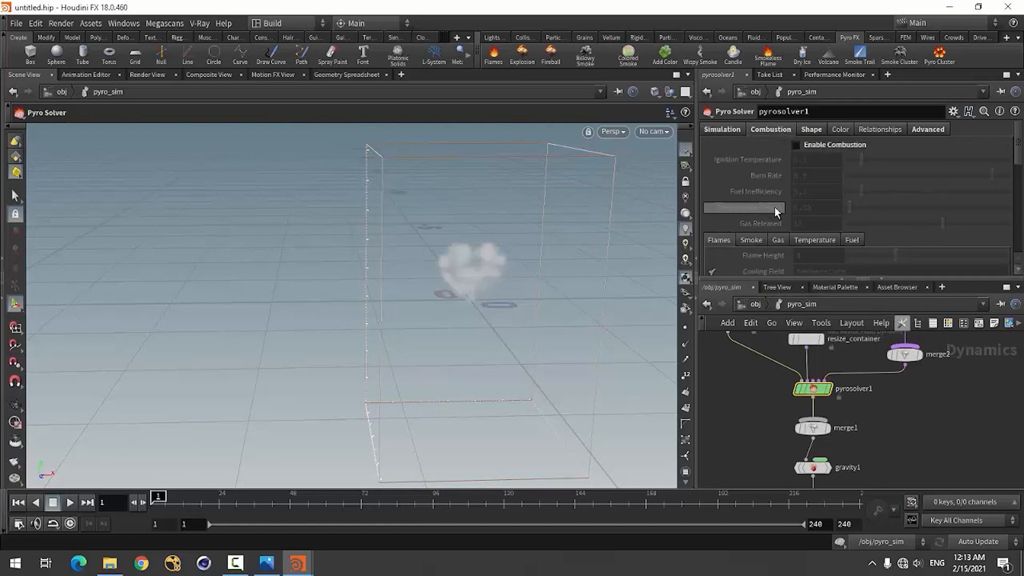
{"action": "left_click", "coordinate": [812, 129]}
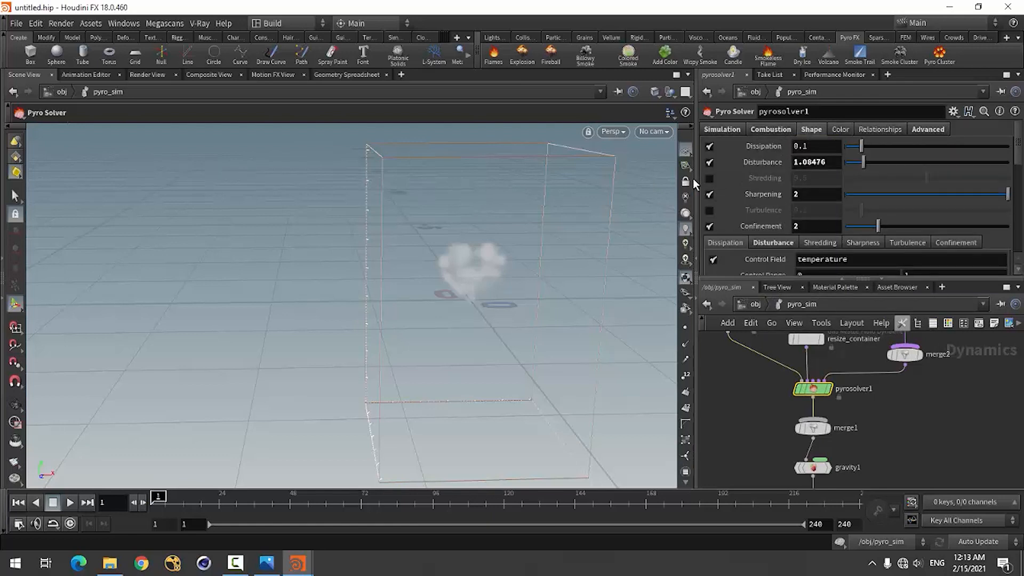
{"action": "double_click", "coordinate": [832, 162]}
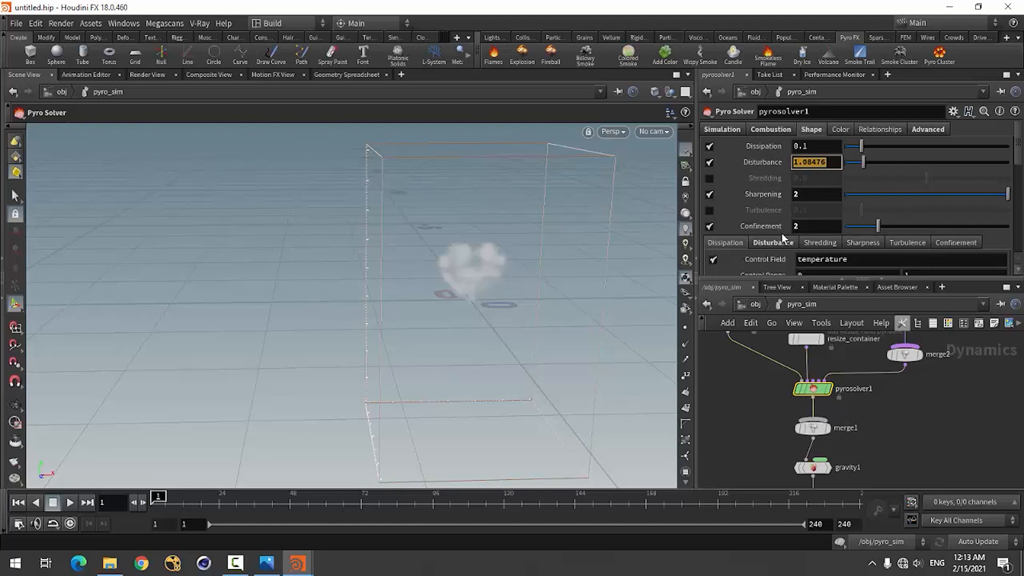
{"action": "left_click", "coordinate": [709, 163]}
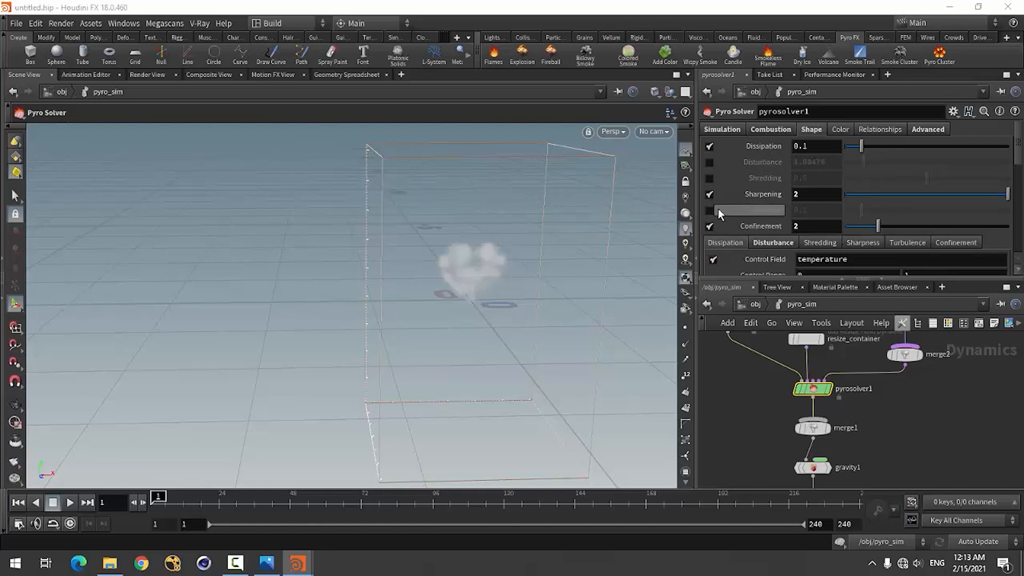
{"action": "left_click", "coordinate": [814, 195]}
{"action": "type", "text": "1"}
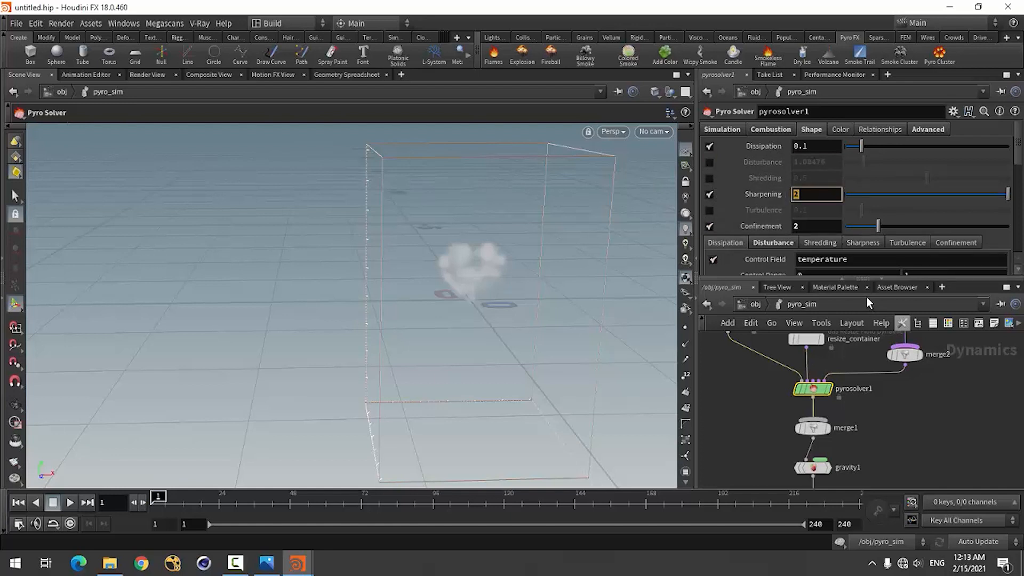
{"action": "key", "text": "Return"}
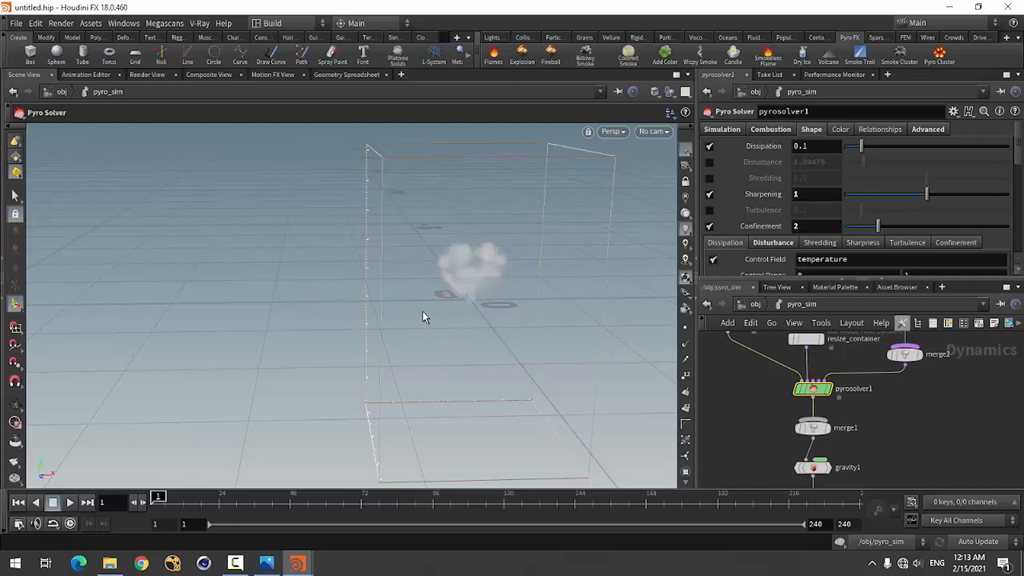
Enable the Pyro Solver's Turbulence with a value of 2 and set Dissipation to .98
{"action": "left_click", "coordinate": [710, 211]}
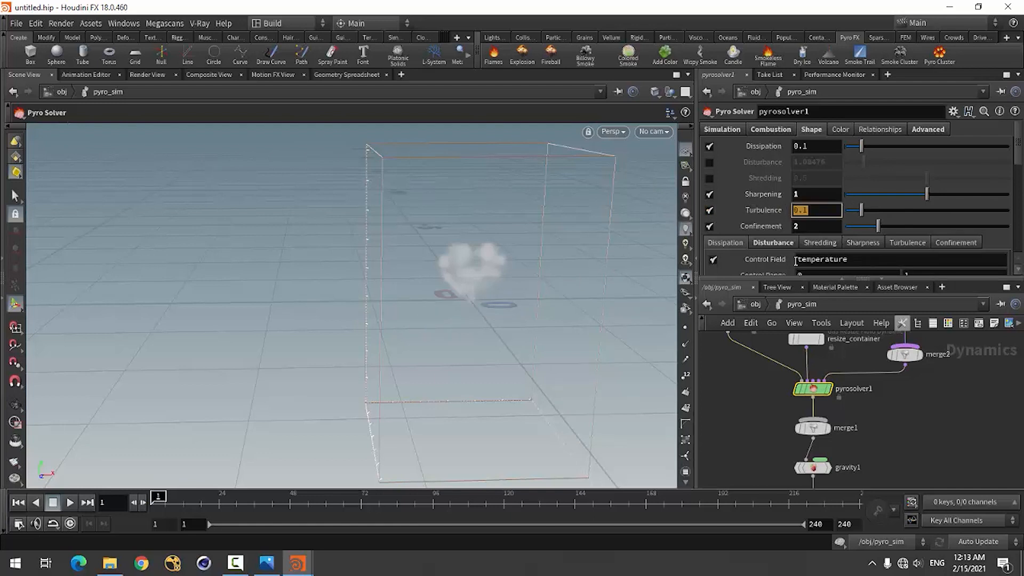
{"action": "type", "text": "2"}
{"action": "key", "text": "Return"}
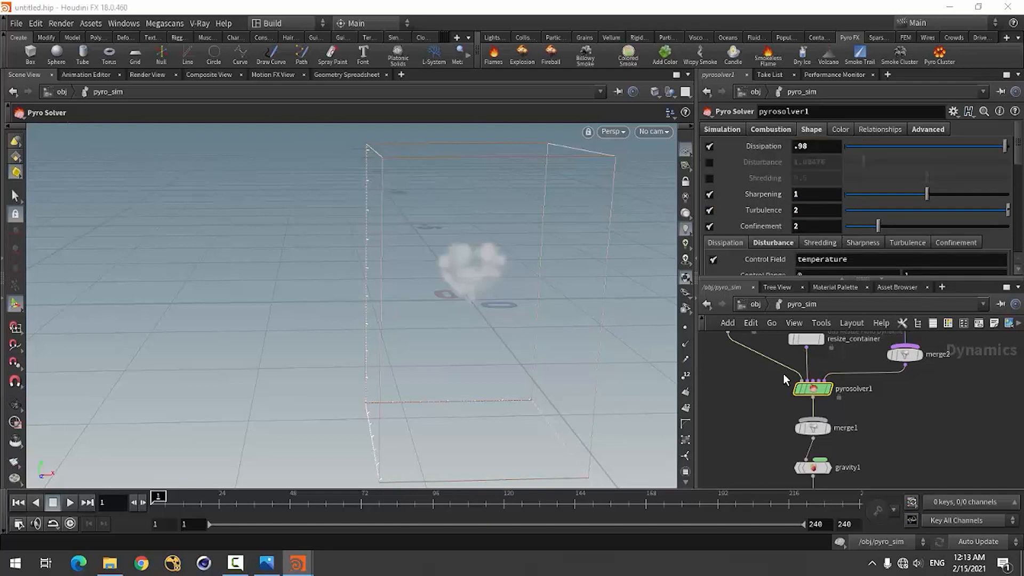
In the Pyro Solver's detailed Turbulence settings, set Swirl Size to .3 and Grain to .2
{"action": "scroll", "coordinate": [767, 214], "scroll_direction": "down", "scroll_amount": 3}
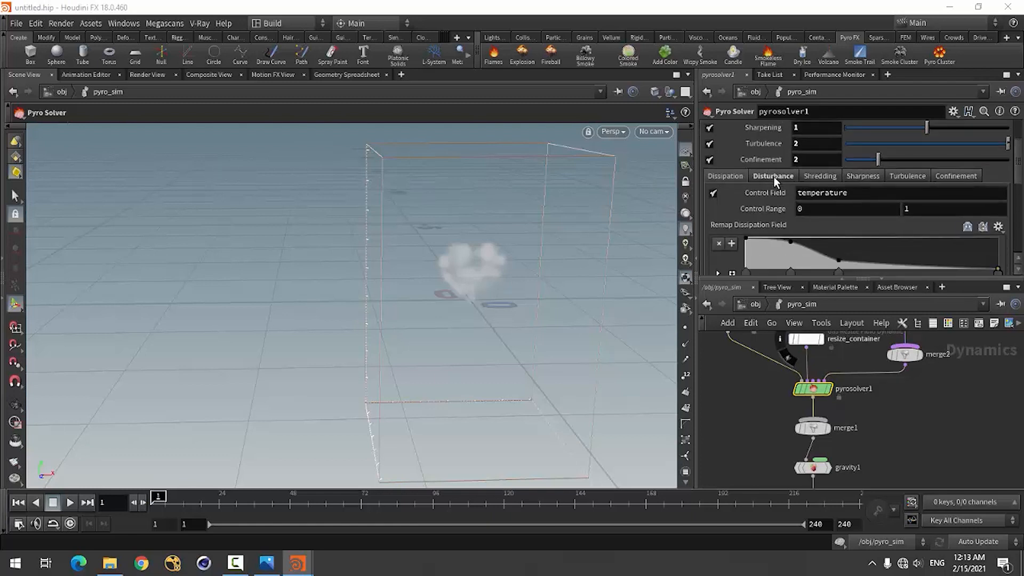
{"action": "left_click", "coordinate": [888, 175]}
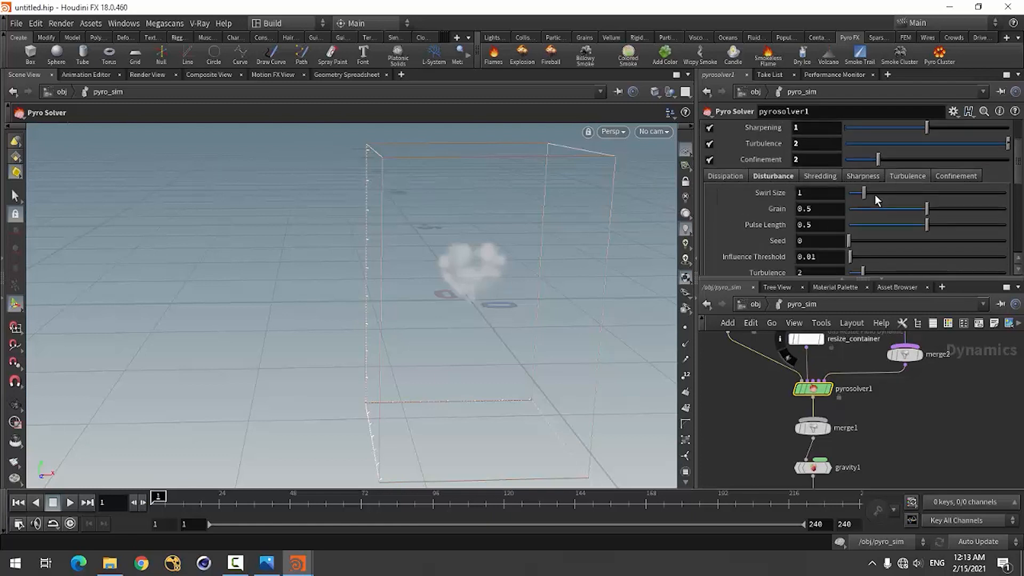
{"action": "double_click", "coordinate": [807, 197]}
{"action": "type", "text": ".3"}
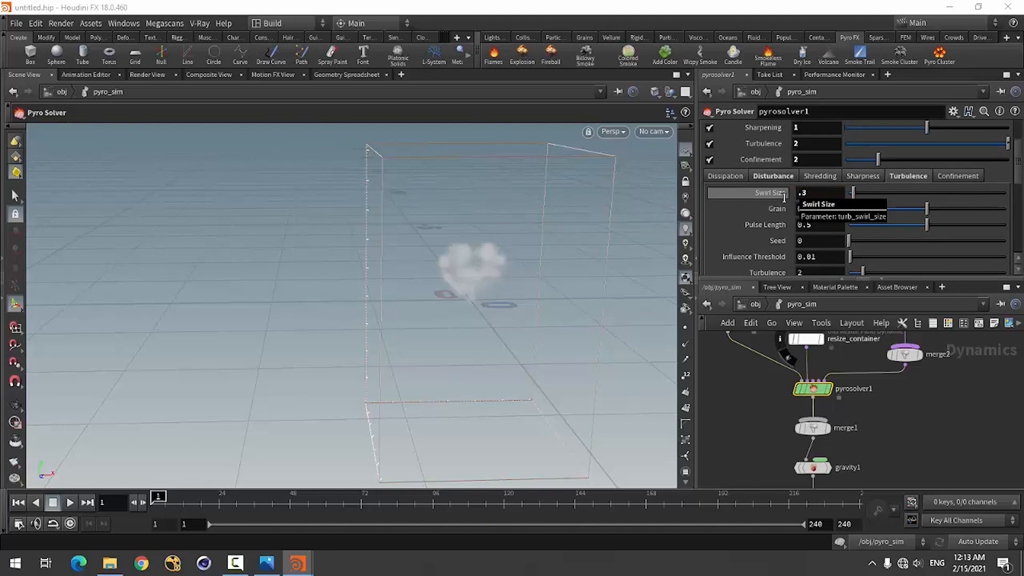
{"action": "key", "text": "Return"}
{"action": "double_click", "coordinate": [807, 209]}
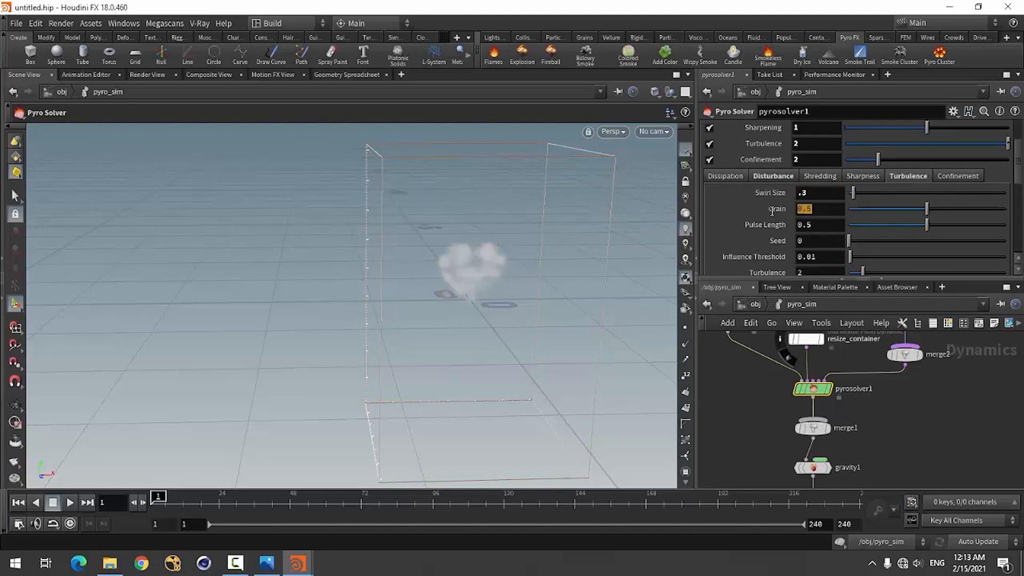
{"action": "type", "text": ".2"}
{"action": "key", "text": "Return"}
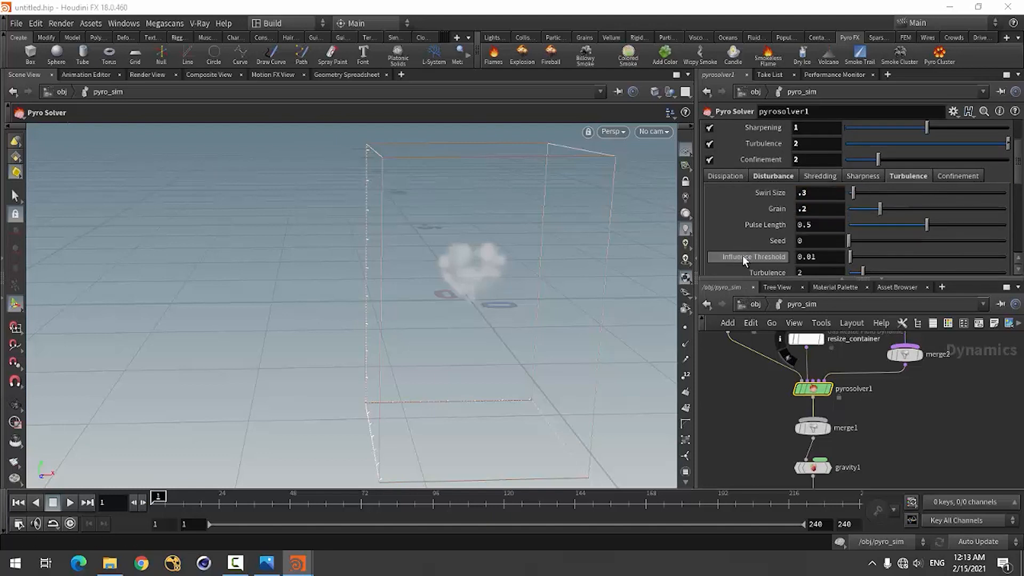
Set the Turbulence value below Influence Threshold to 3 in the detailed turbulence settings
{"action": "scroll", "coordinate": [747, 251], "scroll_direction": "down", "scroll_amount": 3}
{"action": "double_click", "coordinate": [800, 223]}
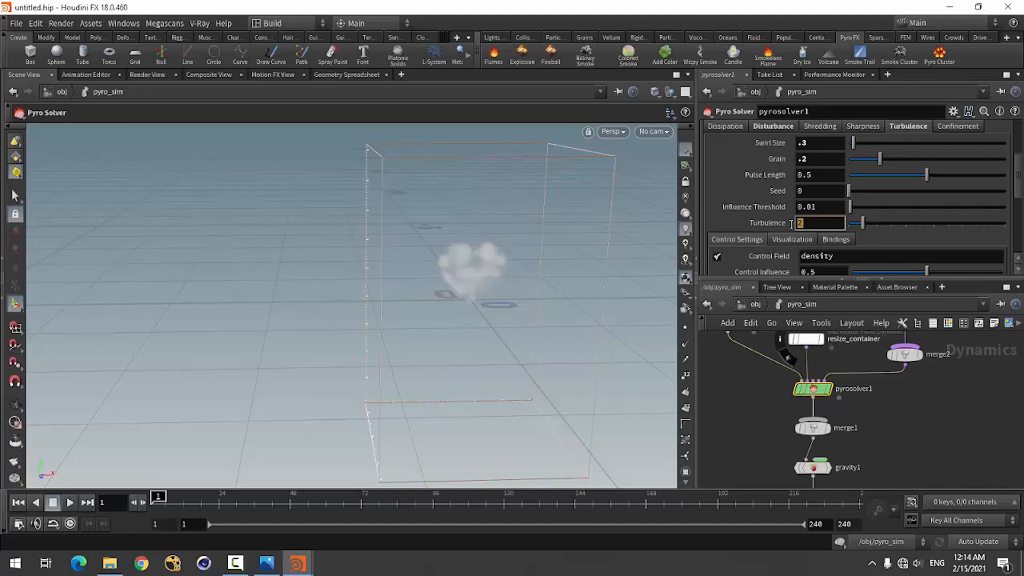
{"action": "type", "text": "3"}
{"action": "key", "text": "Return"}
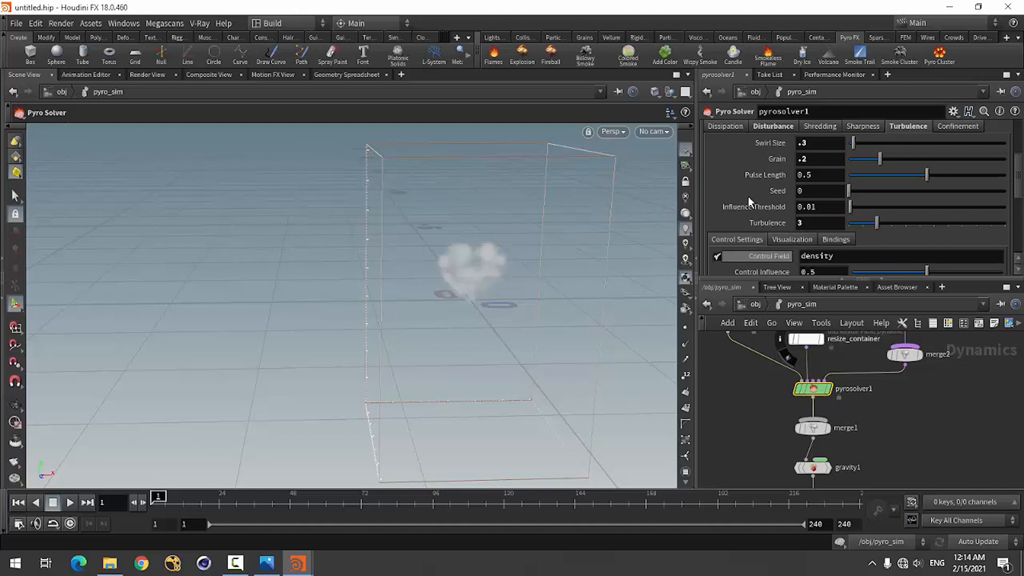
{"action": "scroll", "coordinate": [749, 200], "scroll_direction": "down", "scroll_amount": 4}
{"action": "scroll", "coordinate": [750, 192], "scroll_direction": "up", "scroll_amount": 10}
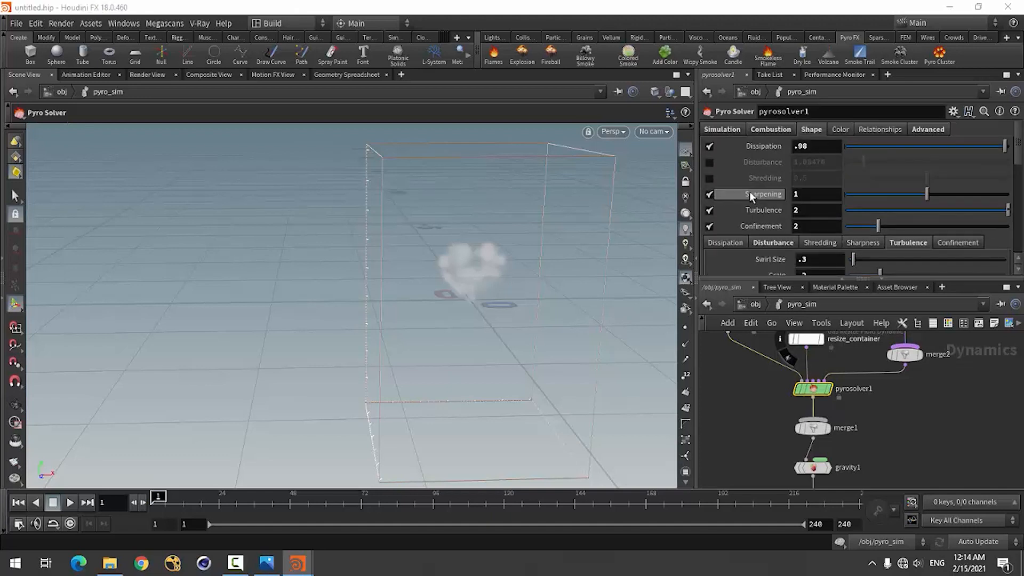
Remove ^Gravity from the Pyro Solver's Scaled Forces so that only * is left
{"action": "left_click", "coordinate": [921, 129]}
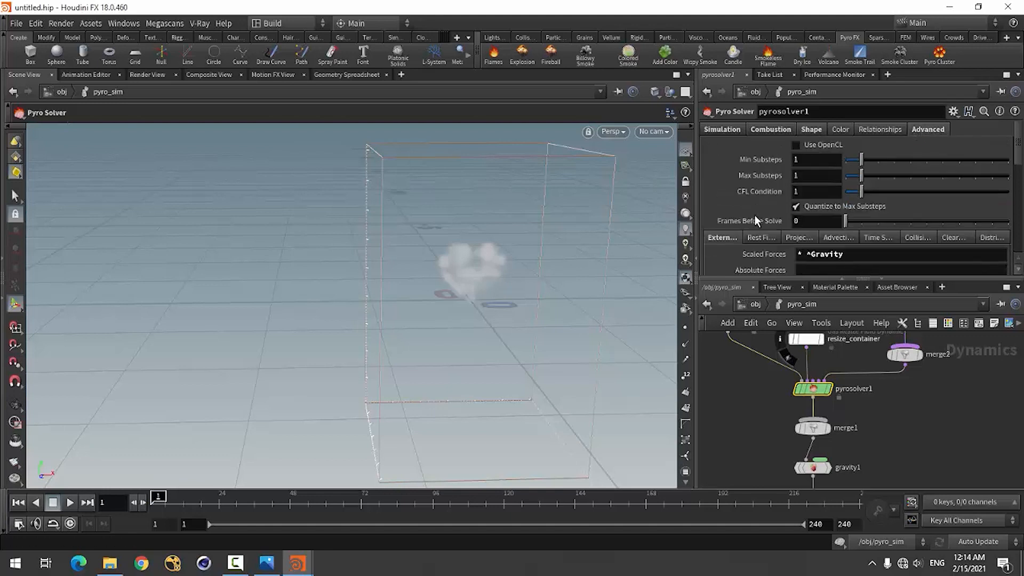
{"action": "scroll", "coordinate": [731, 232], "scroll_direction": "down", "scroll_amount": 5}
{"action": "scroll", "coordinate": [730, 233], "scroll_direction": "up", "scroll_amount": 4}
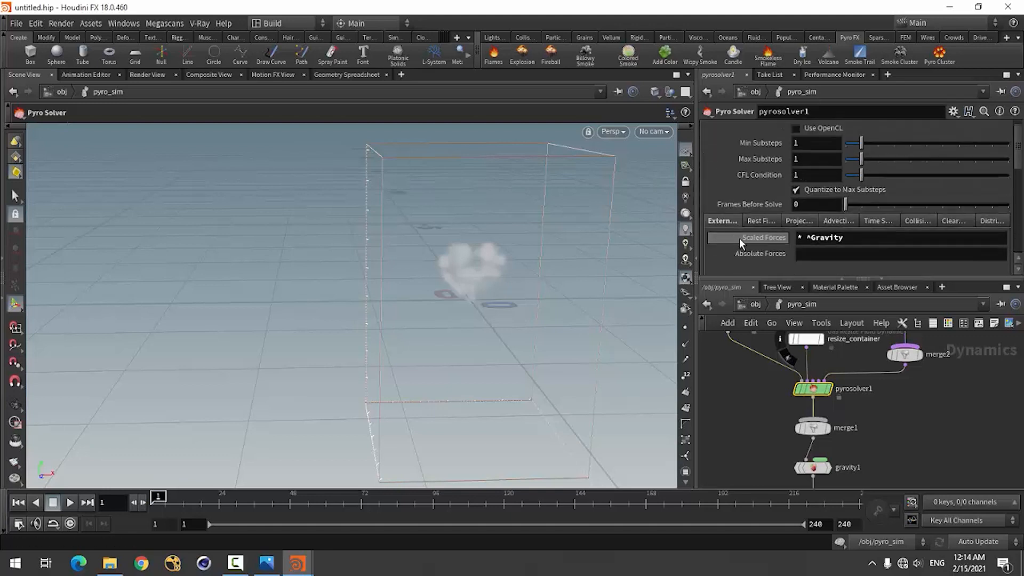
{"action": "left_click", "coordinate": [861, 240]}
{"action": "key", "text": "BackSpace"}
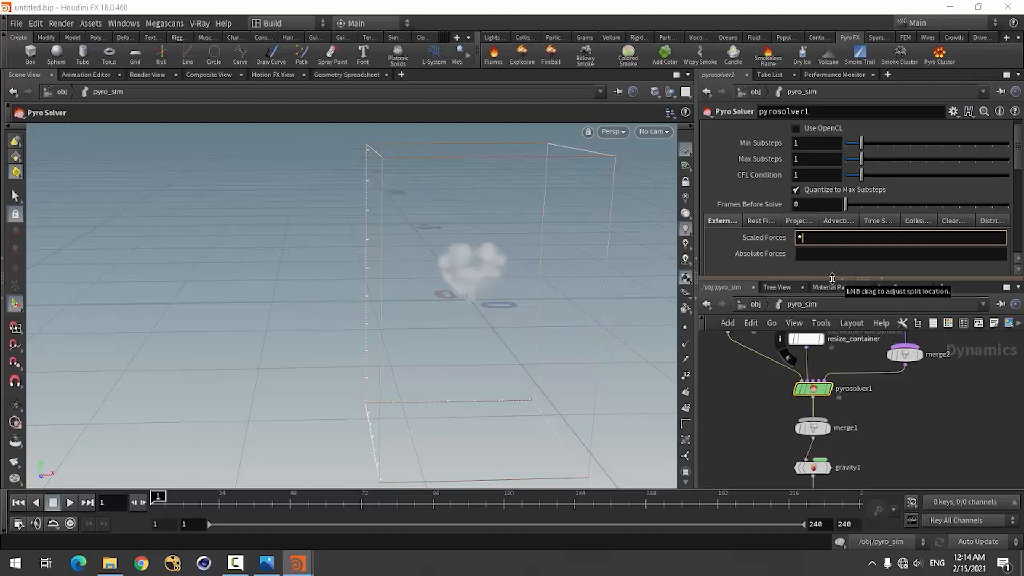
Select the gravity1 node, play the smoke simulation up to frame 45 and stop it to check the motion
{"action": "key", "text": "h"}
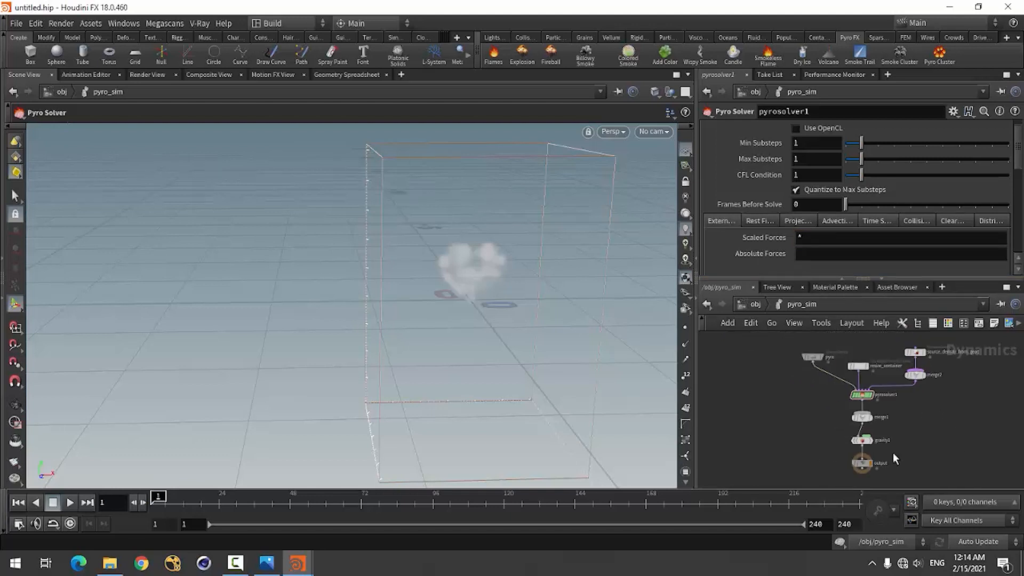
{"action": "scroll", "coordinate": [893, 454], "scroll_direction": "up", "scroll_amount": 3}
{"action": "left_click", "coordinate": [840, 430]}
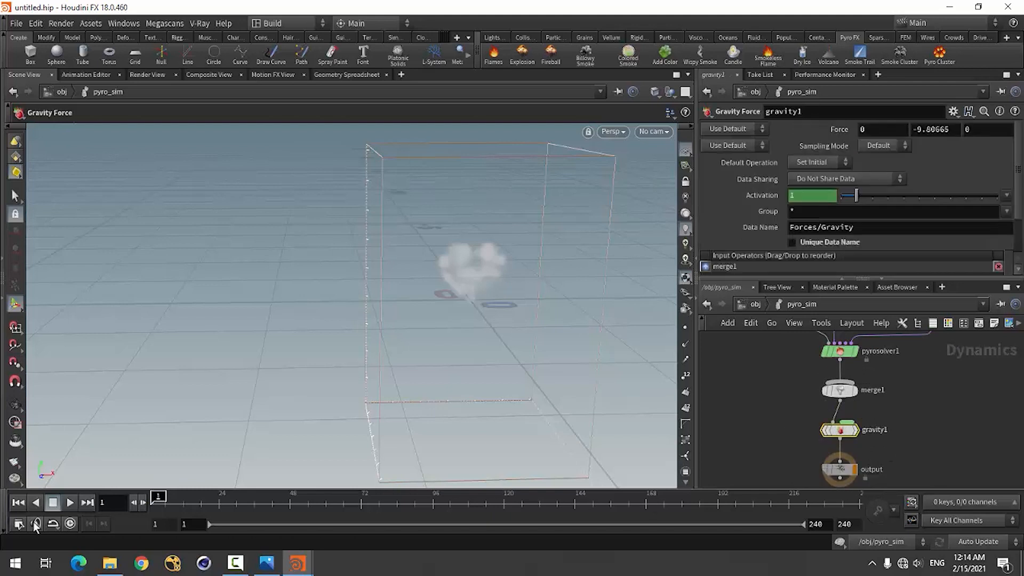
{"action": "left_click", "coordinate": [70, 503]}
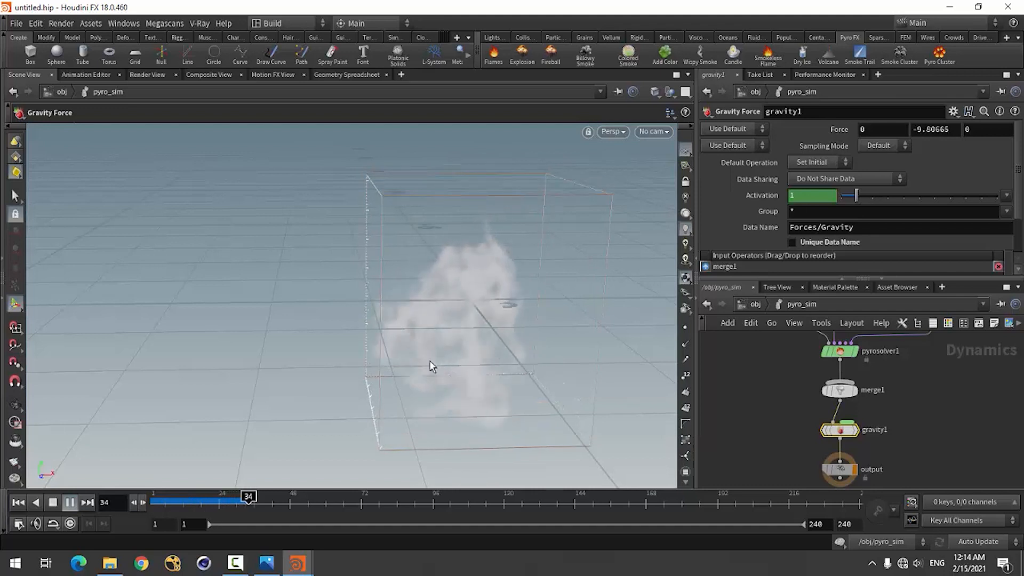
{"action": "left_click", "coordinate": [53, 502]}
{"action": "mouse_move", "coordinate": [281, 499]}
{"action": "left_mouse_down"}
{"action": "mouse_move", "coordinate": [141, 503]}
{"action": "mouse_move", "coordinate": [281, 502]}
{"action": "left_mouse_up"}
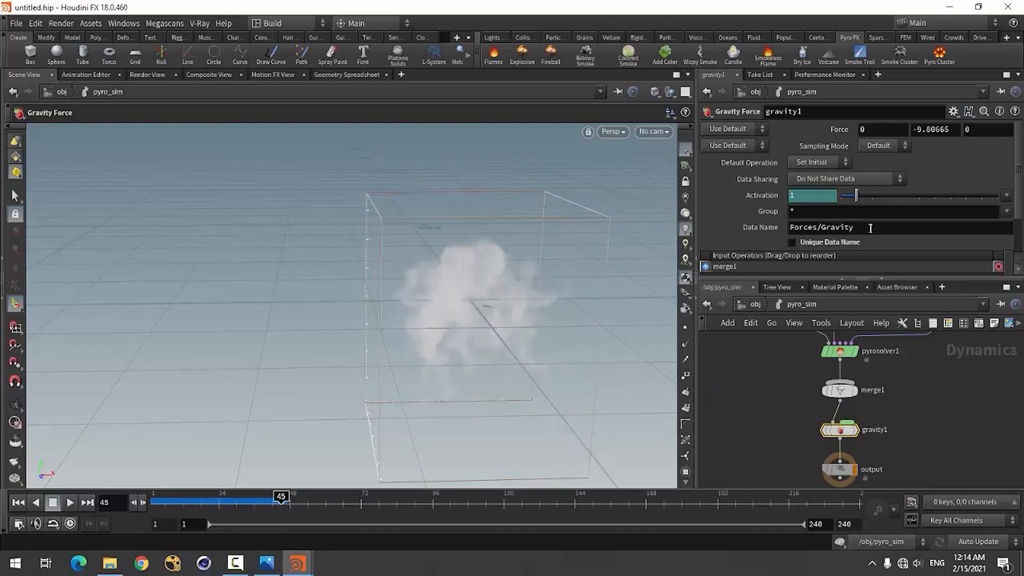
Set the pyro smoke object's Division Size to 0.02 and return the timeline to frame 1
{"action": "scroll", "coordinate": [830, 374], "scroll_direction": "up", "scroll_amount": 5}
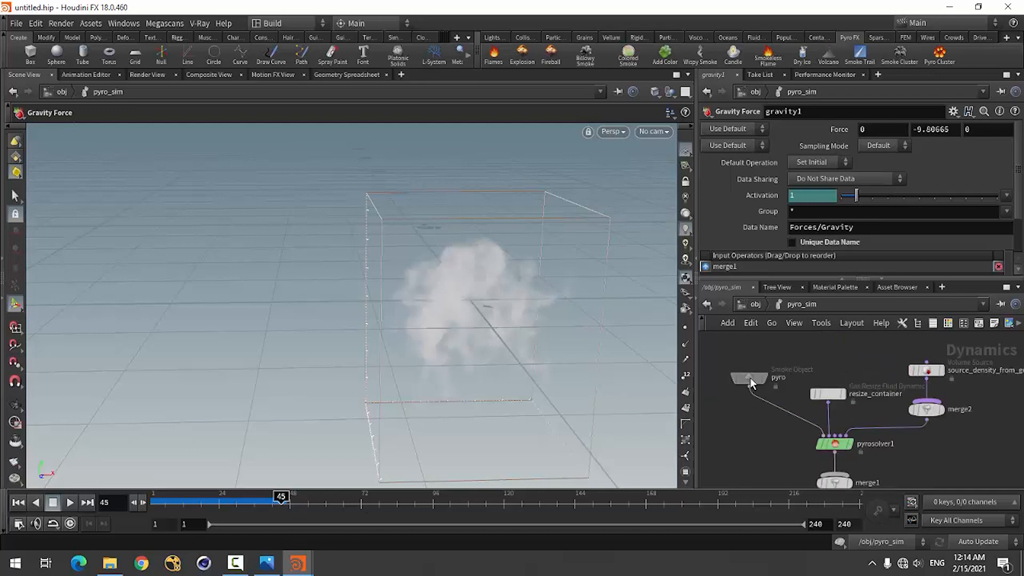
{"action": "left_click", "coordinate": [750, 378]}
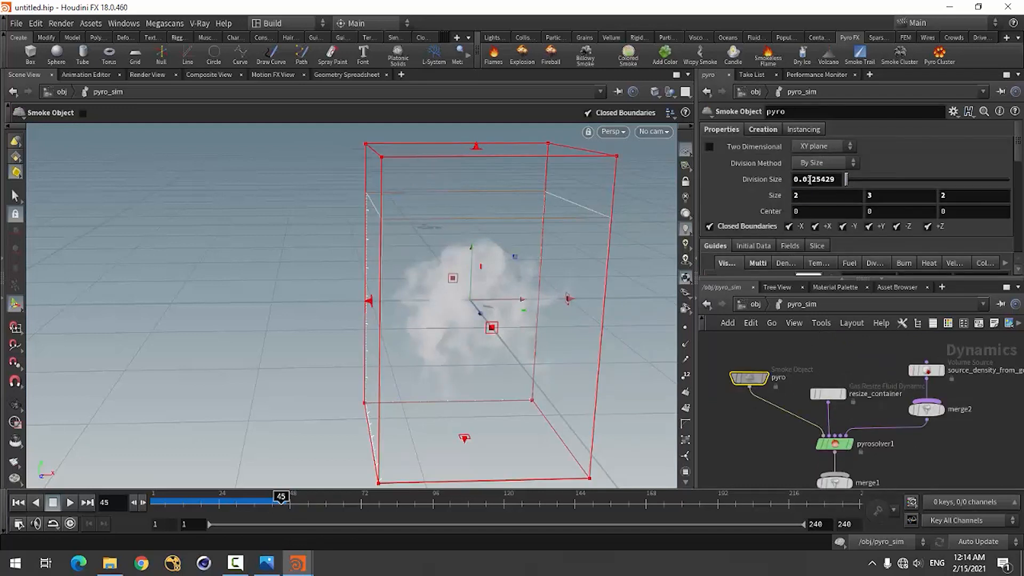
{"action": "left_click_drag", "start_coordinate": [812, 178], "coordinate": [838, 179]}
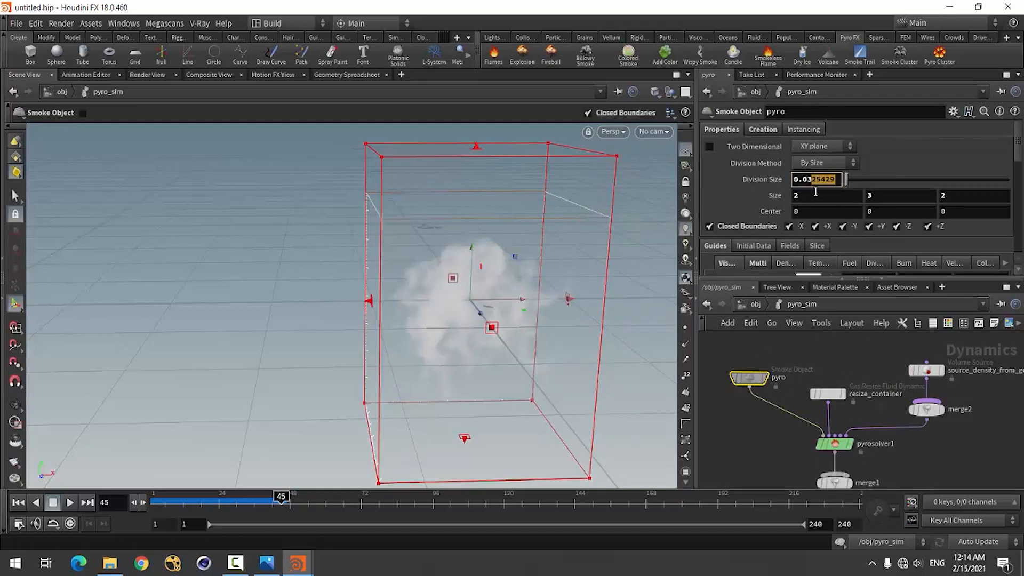
{"action": "key", "text": "BackSpace"}
{"action": "key", "text": "Return"}
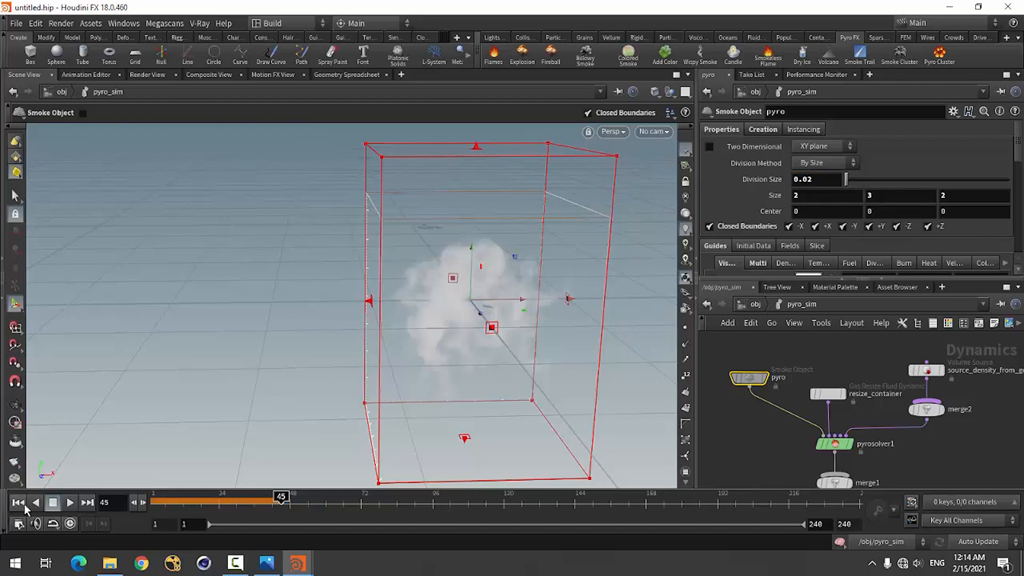
{"action": "left_click", "coordinate": [24, 505]}
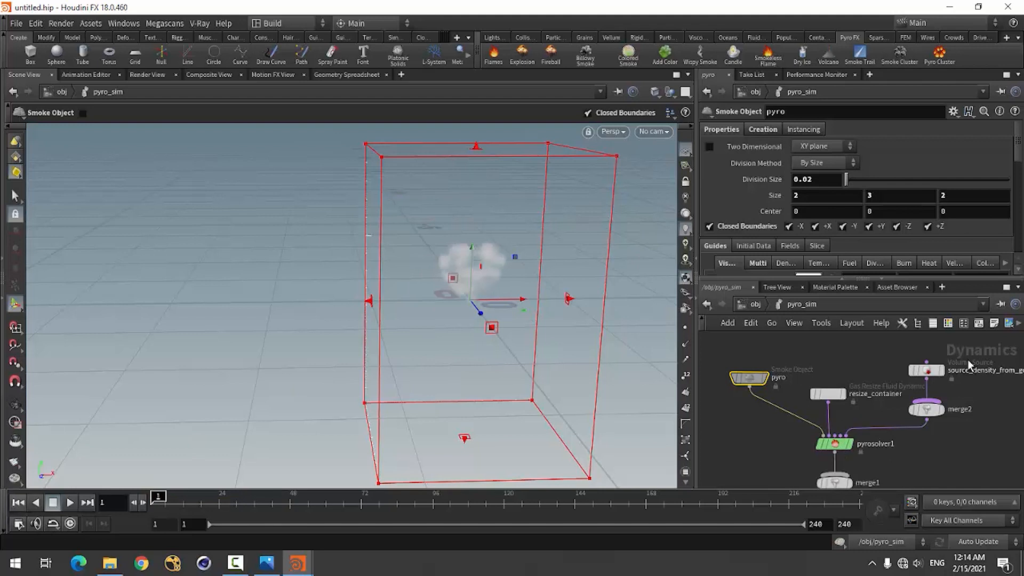
Set the Scale of the temperature operation on the source_density_from_geo1 volume source to .1
{"action": "left_click", "coordinate": [920, 370]}
{"action": "scroll", "coordinate": [749, 232], "scroll_direction": "down", "scroll_amount": 5}
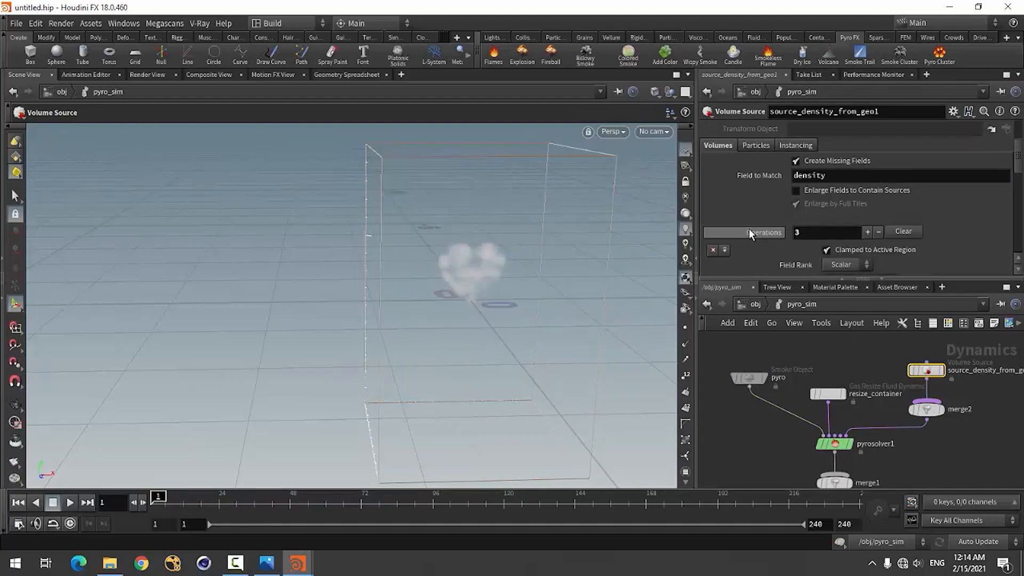
{"action": "scroll", "coordinate": [789, 240], "scroll_direction": "down", "scroll_amount": 3}
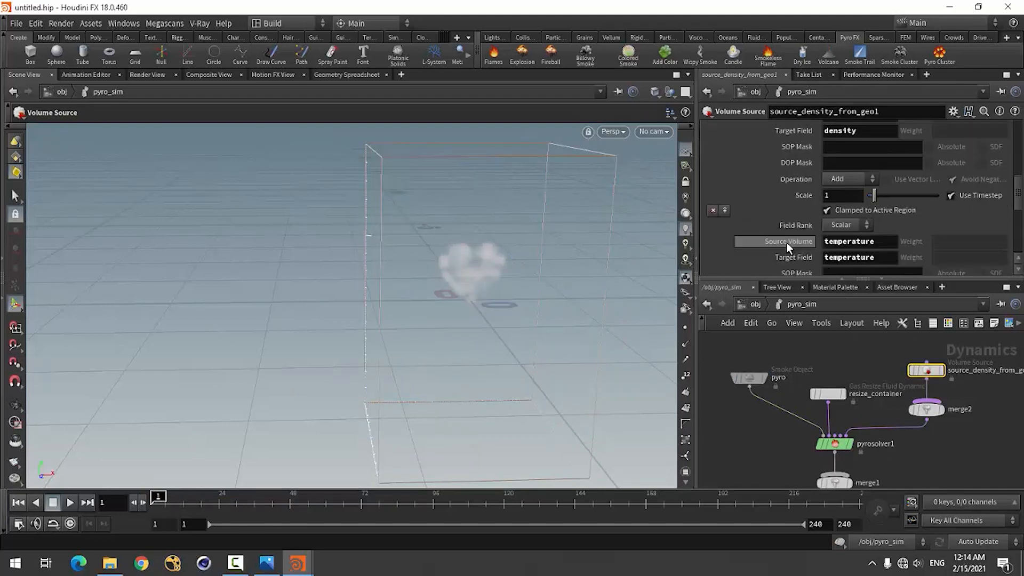
{"action": "scroll", "coordinate": [786, 242], "scroll_direction": "down", "scroll_amount": 5}
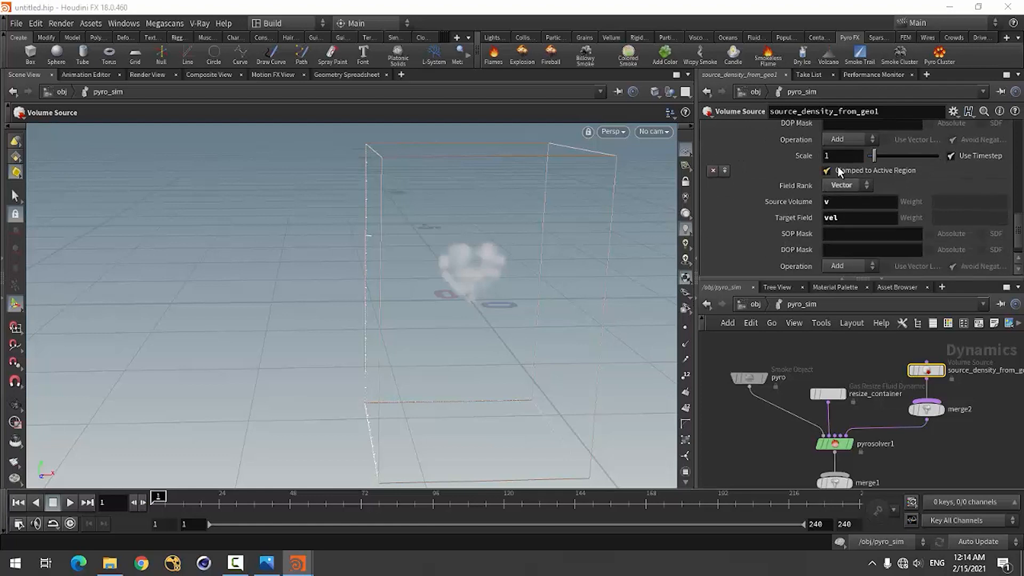
{"action": "type", "text": ".1"}
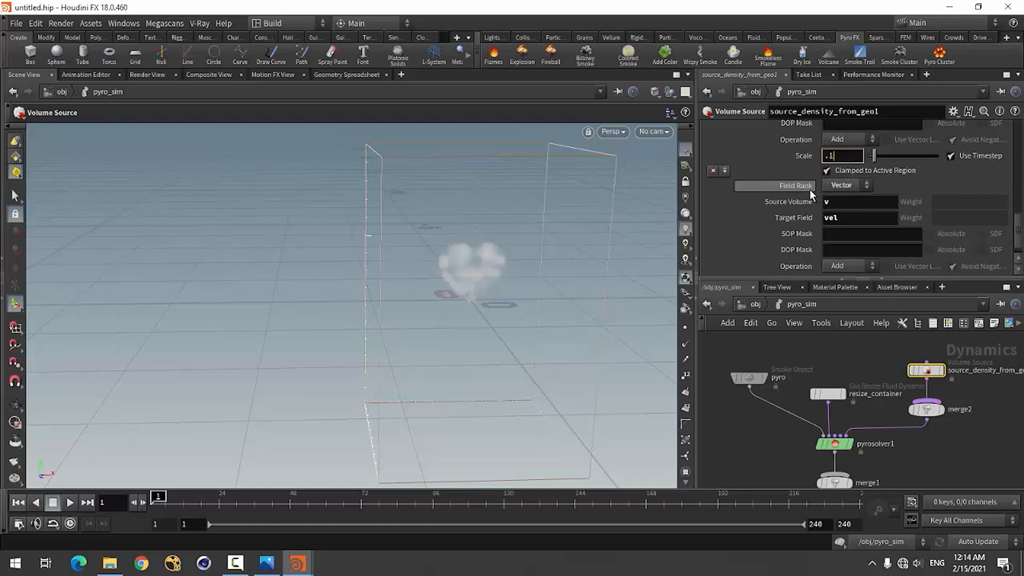
{"action": "key", "text": "Return"}
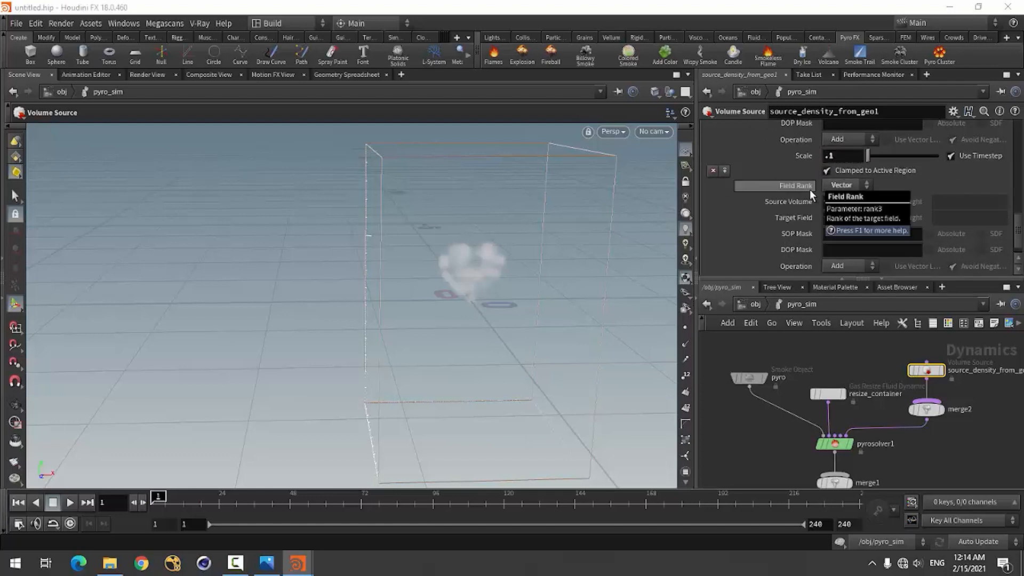
Play the smoke simulation to frame 40, stop it and switch to the view tool to inspect the heart smoke
{"action": "left_click", "coordinate": [70, 503]}
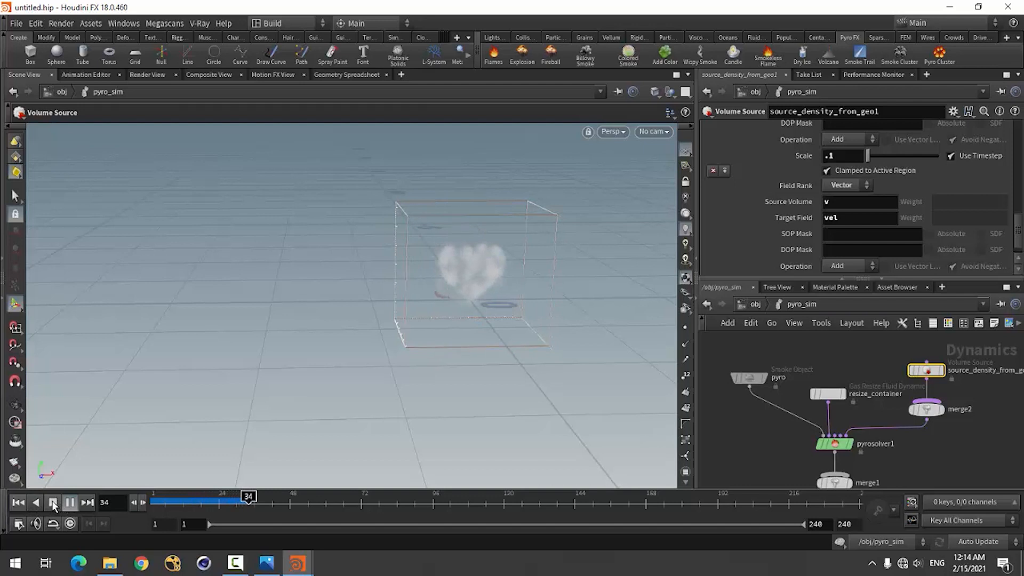
{"action": "left_click", "coordinate": [53, 502]}
{"action": "key", "text": "Escape"}
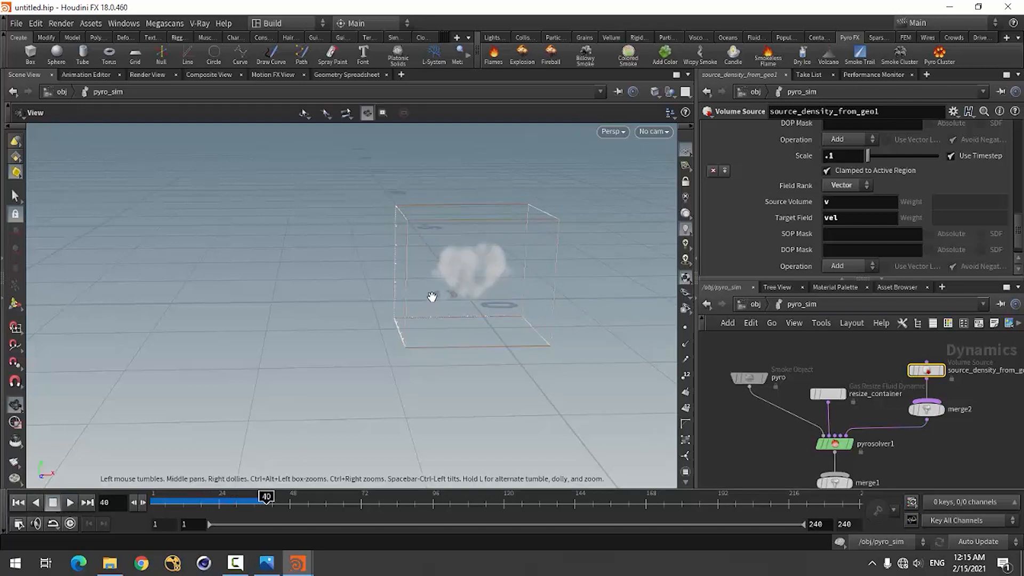
Set the Turbulence of pyrosolver1's shape controls to 1 and replay the smoke simulation from frame 1 to frame 25
{"action": "right_click_drag", "start_coordinate": [432, 297], "coordinate": [594, 292]}
{"action": "middle_click_drag", "start_coordinate": [503, 321], "coordinate": [350, 374]}
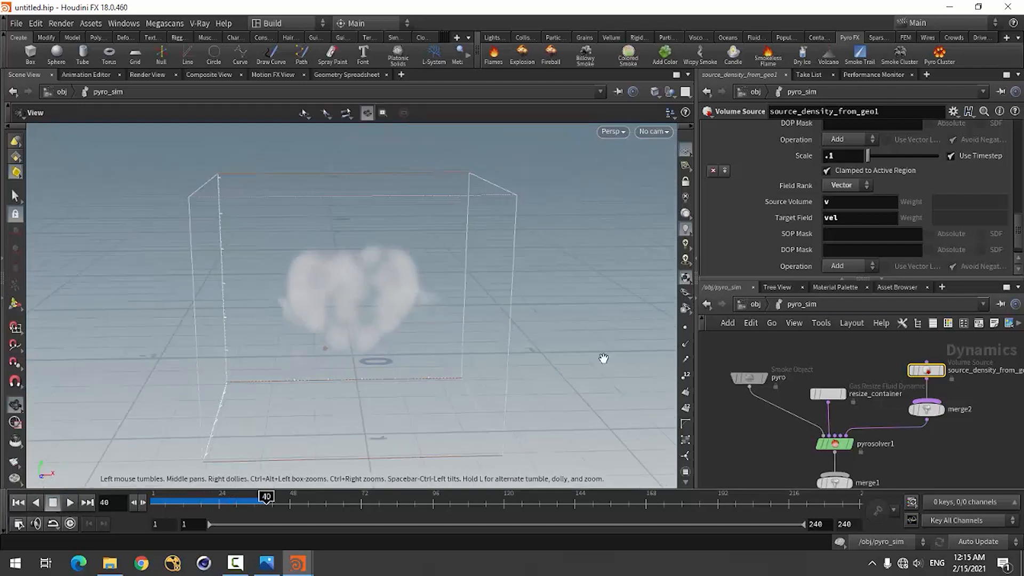
{"action": "key", "text": "Return"}
{"action": "scroll", "coordinate": [832, 410], "scroll_direction": "down", "scroll_amount": 3}
{"action": "scroll", "coordinate": [875, 416], "scroll_direction": "up", "scroll_amount": 2}
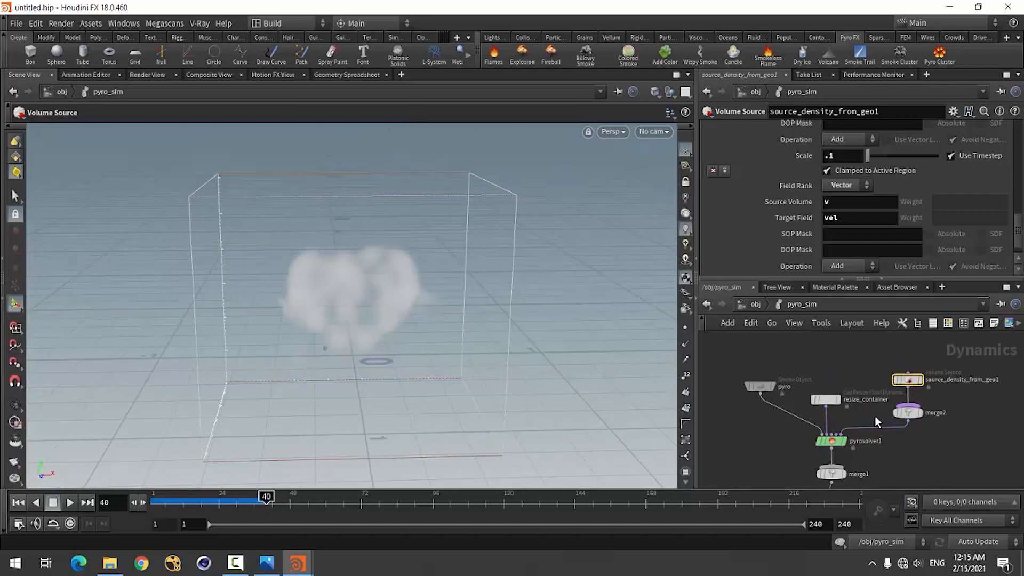
{"action": "left_click", "coordinate": [831, 439]}
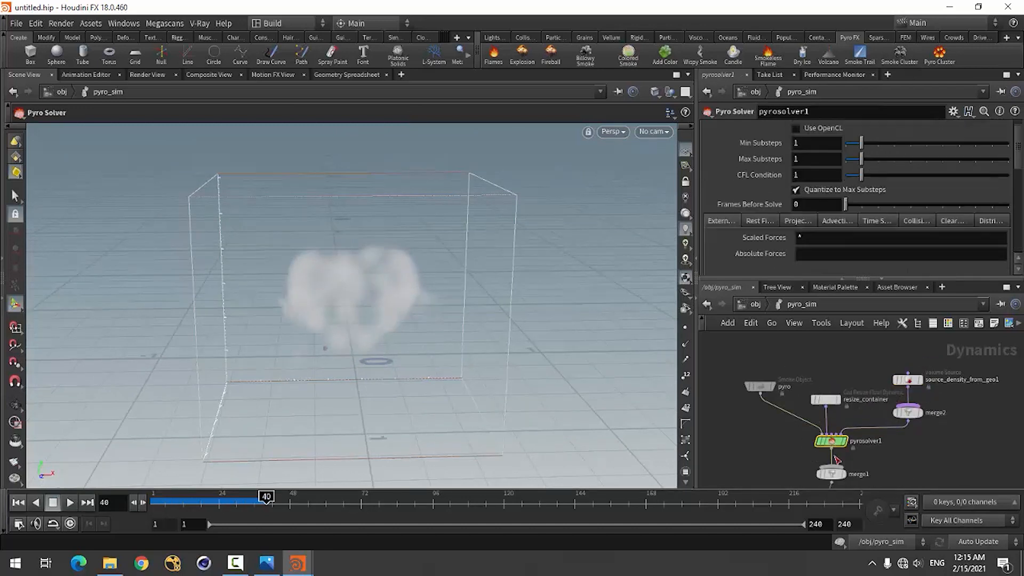
{"action": "scroll", "coordinate": [748, 186], "scroll_direction": "up", "scroll_amount": 2}
{"action": "left_click", "coordinate": [768, 129]}
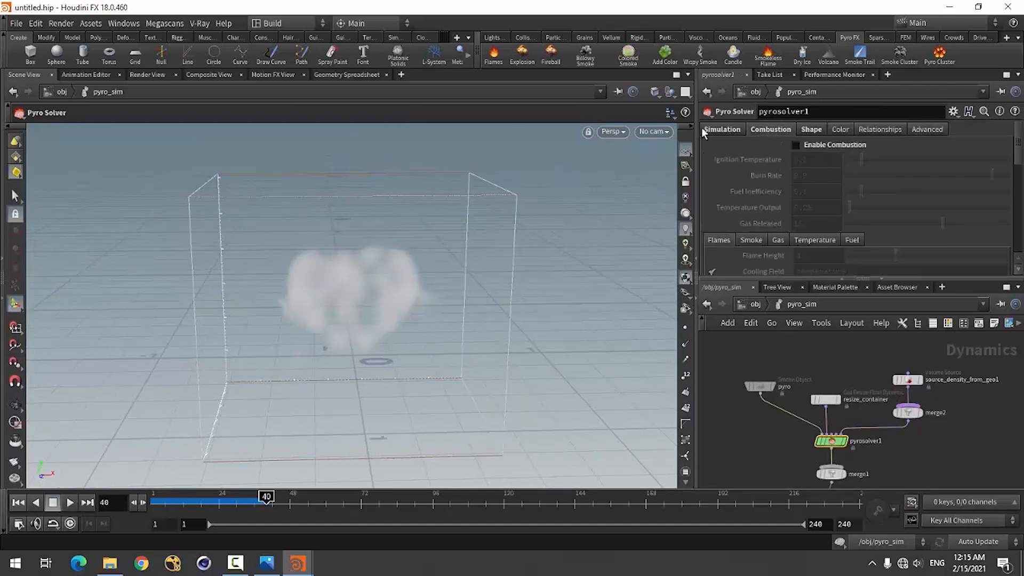
{"action": "left_click", "coordinate": [808, 130]}
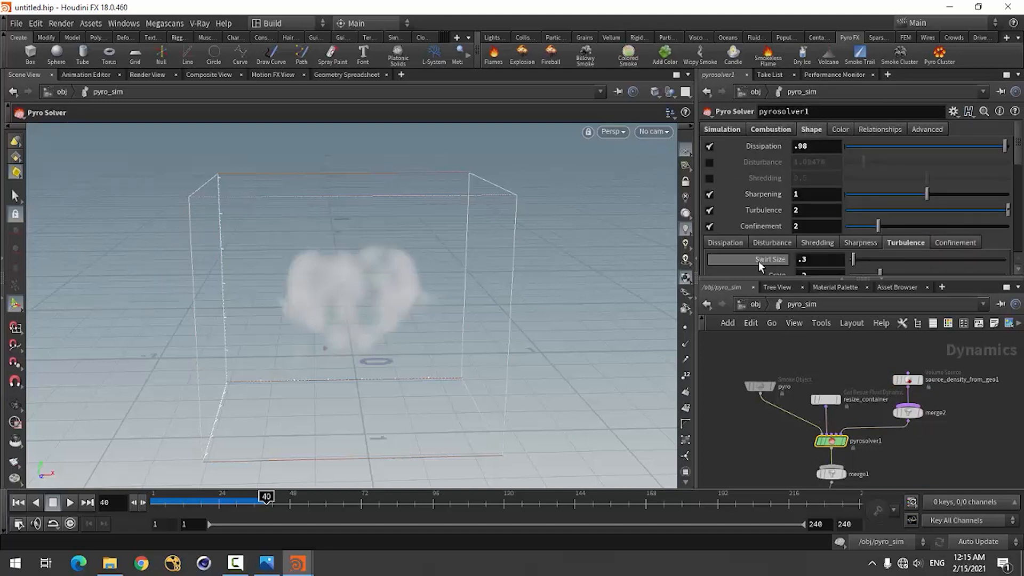
{"action": "left_click", "coordinate": [805, 212]}
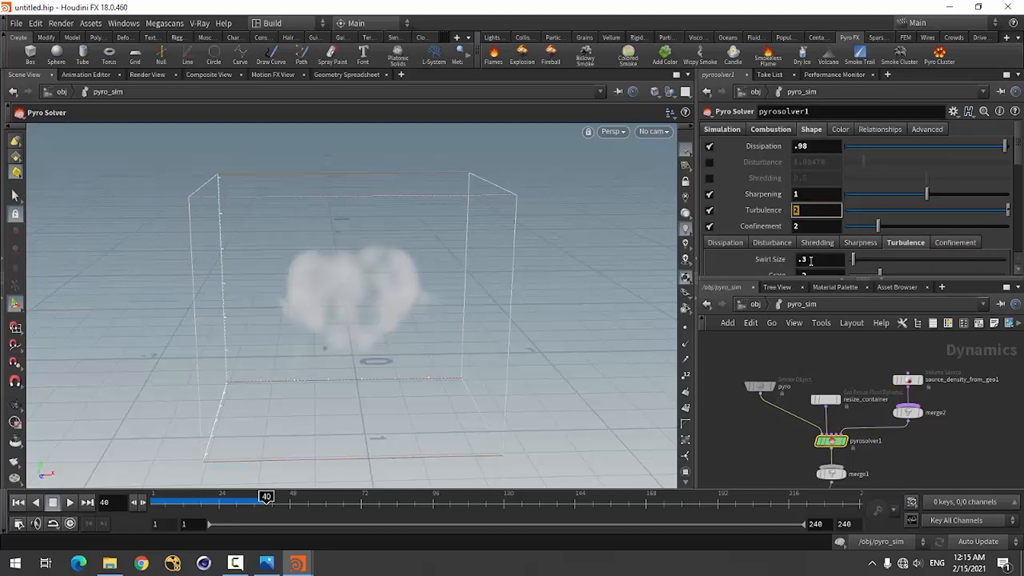
{"action": "type", "text": "1"}
{"action": "key", "text": "Return"}
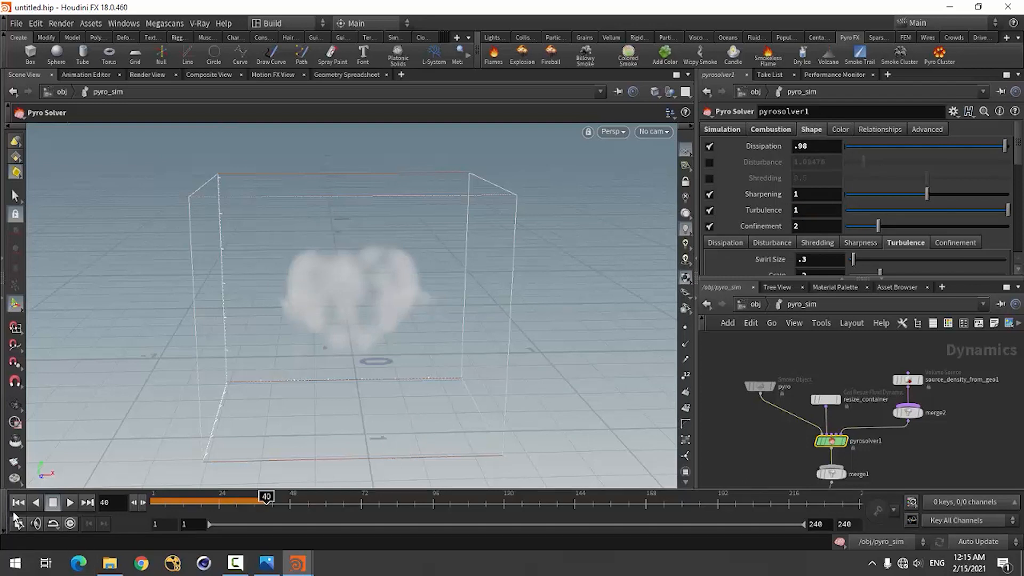
{"action": "left_click", "coordinate": [48, 508]}
{"action": "left_click", "coordinate": [68, 500]}
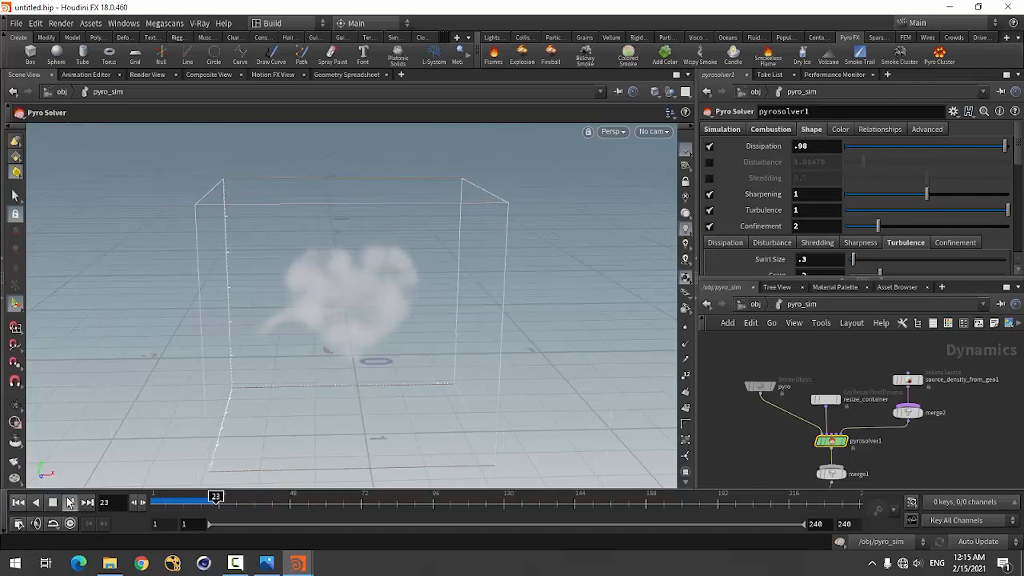
Set the Scale of the density operation on the source_density_from_geo1 volume source to 10
{"action": "left_click", "coordinate": [908, 380]}
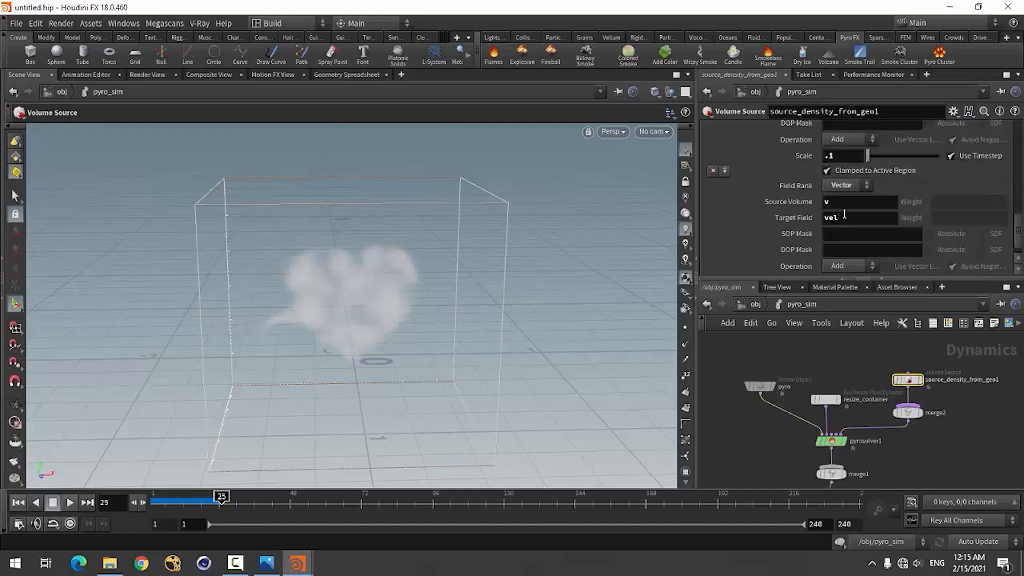
{"action": "scroll", "coordinate": [796, 253], "scroll_direction": "up", "scroll_amount": 10}
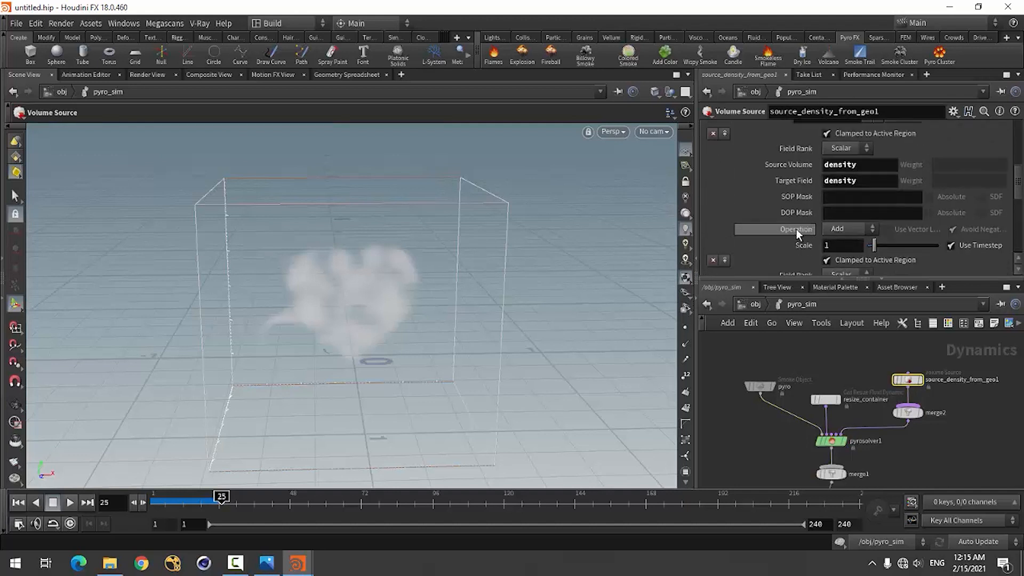
{"action": "left_click", "coordinate": [838, 245]}
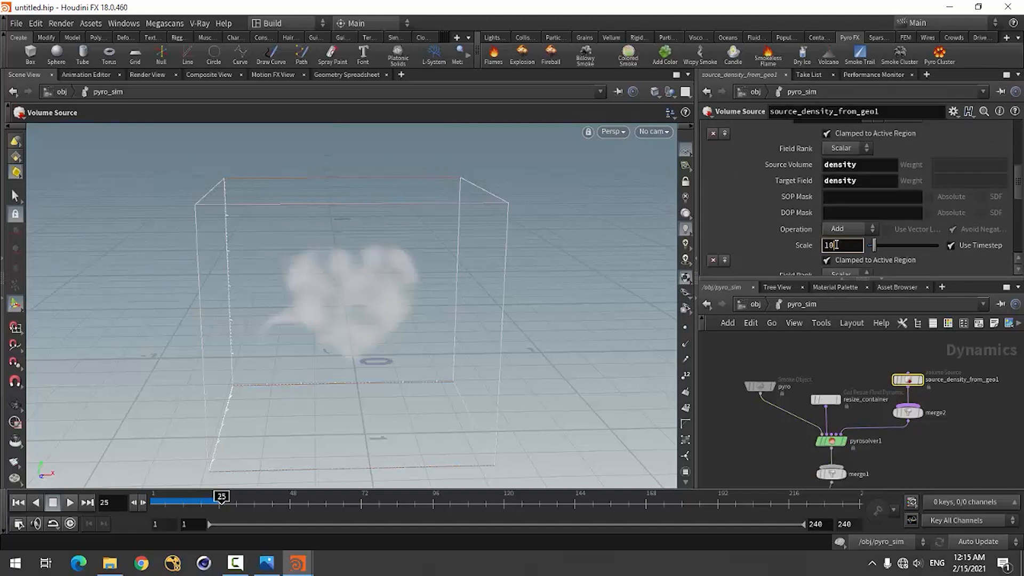
{"action": "type", "text": "0"}
{"action": "key", "text": "Return"}
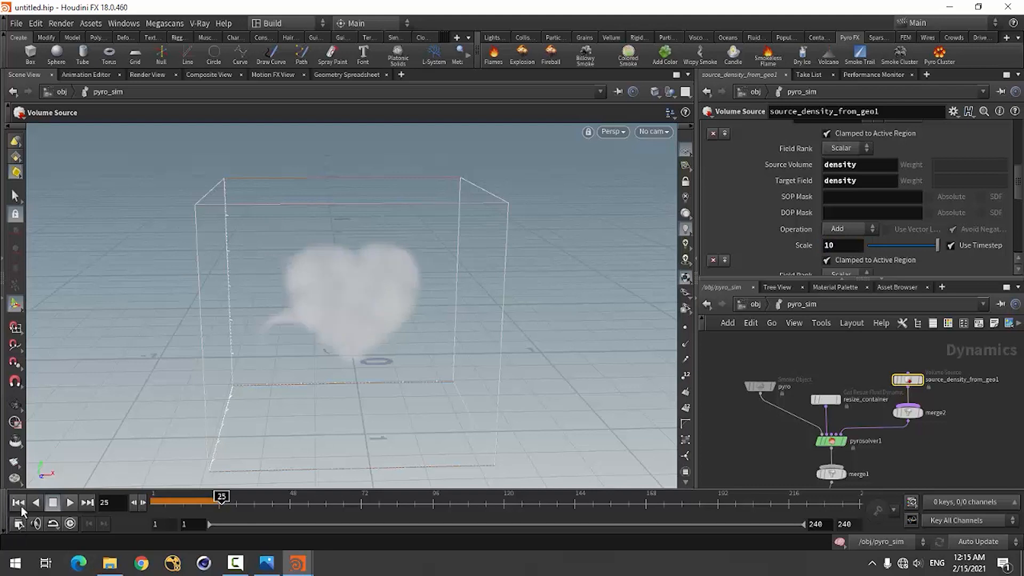
Replay the smoke simulation from the start, stop it at frame 20 and inspect the heart smoke from a lower angle
{"action": "left_click", "coordinate": [19, 504]}
{"action": "left_click", "coordinate": [69, 502]}
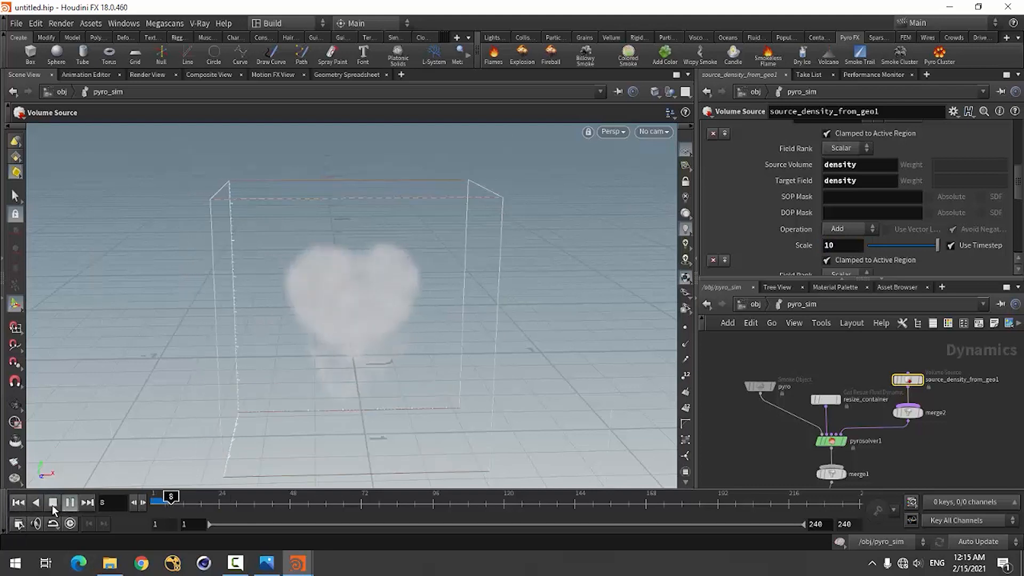
{"action": "left_click", "coordinate": [53, 505]}
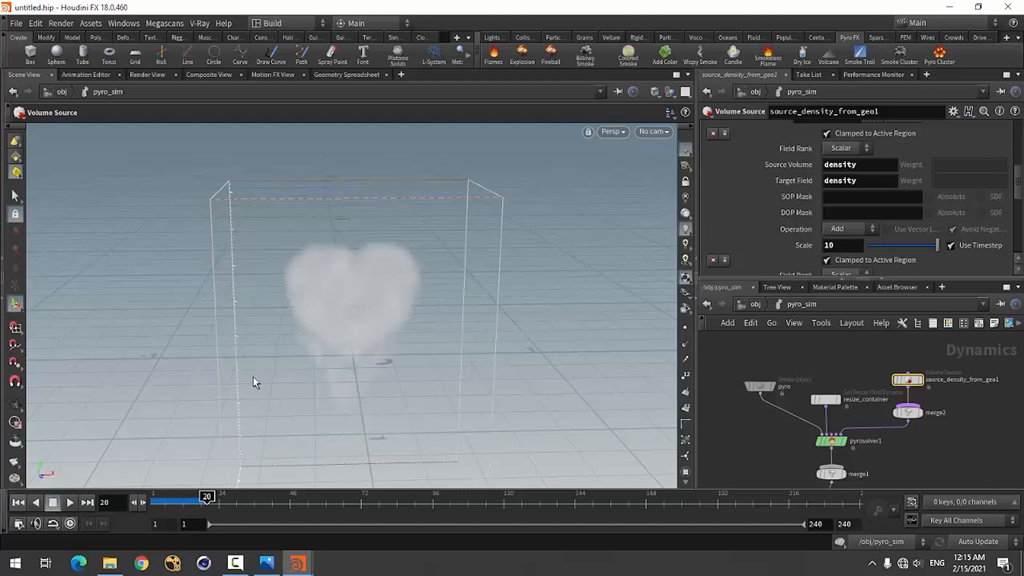
{"action": "key", "text": "Escape"}
{"action": "mouse_move", "coordinate": [251, 350]}
{"action": "left_mouse_down"}
{"action": "mouse_move", "coordinate": [297, 338]}
{"action": "mouse_move", "coordinate": [244, 336]}
{"action": "left_mouse_up"}
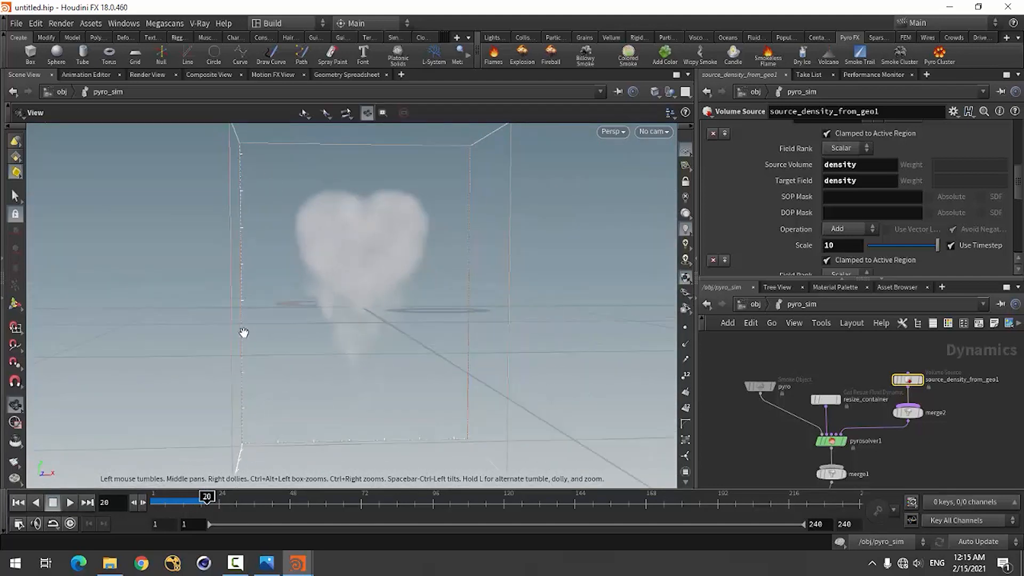
{"action": "key", "text": "Return"}
Inside the geo1 object, set the create_density Pyro Source's Particle Separation to 0.01 and return the timeline to frame 1
{"action": "left_click", "coordinate": [756, 304]}
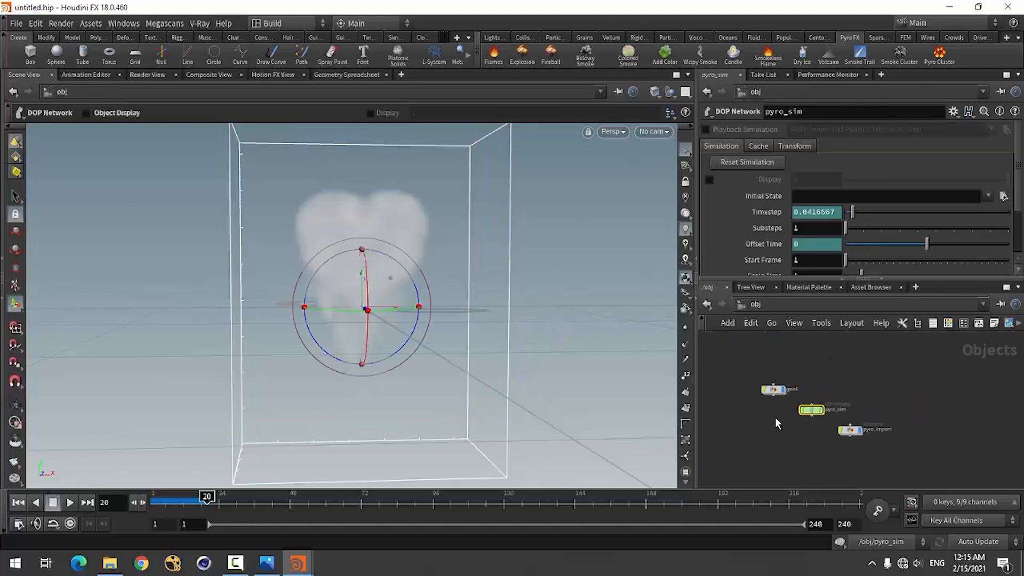
{"action": "double_click", "coordinate": [774, 360]}
{"action": "scroll", "coordinate": [875, 445], "scroll_direction": "down", "scroll_amount": 5}
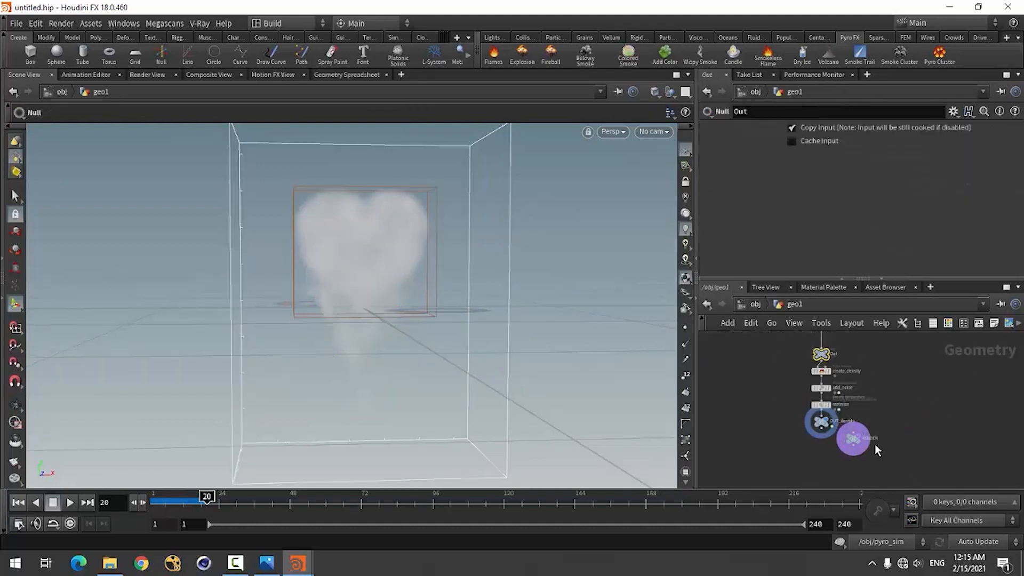
{"action": "scroll", "coordinate": [822, 367], "scroll_direction": "up", "scroll_amount": 5}
{"action": "left_click", "coordinate": [810, 384]}
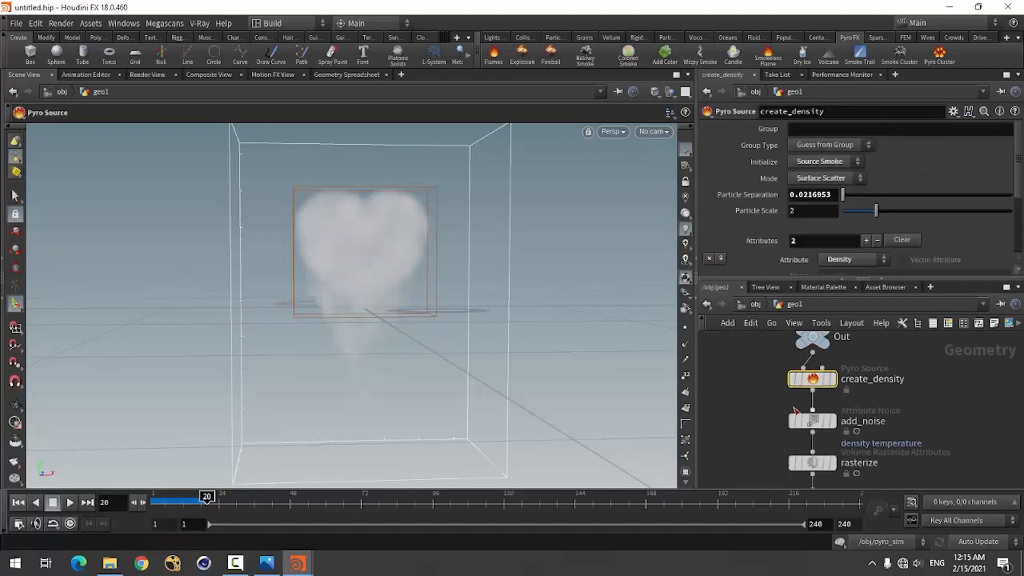
{"action": "left_click_drag", "start_coordinate": [806, 196], "coordinate": [827, 212]}
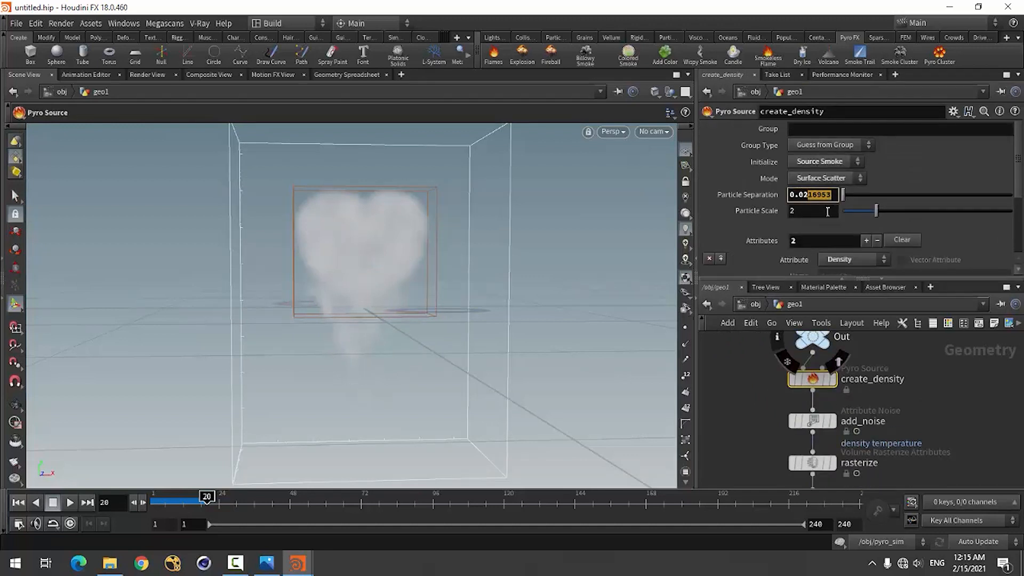
{"action": "key", "text": "BackSpace"}
{"action": "key", "text": "Return"}
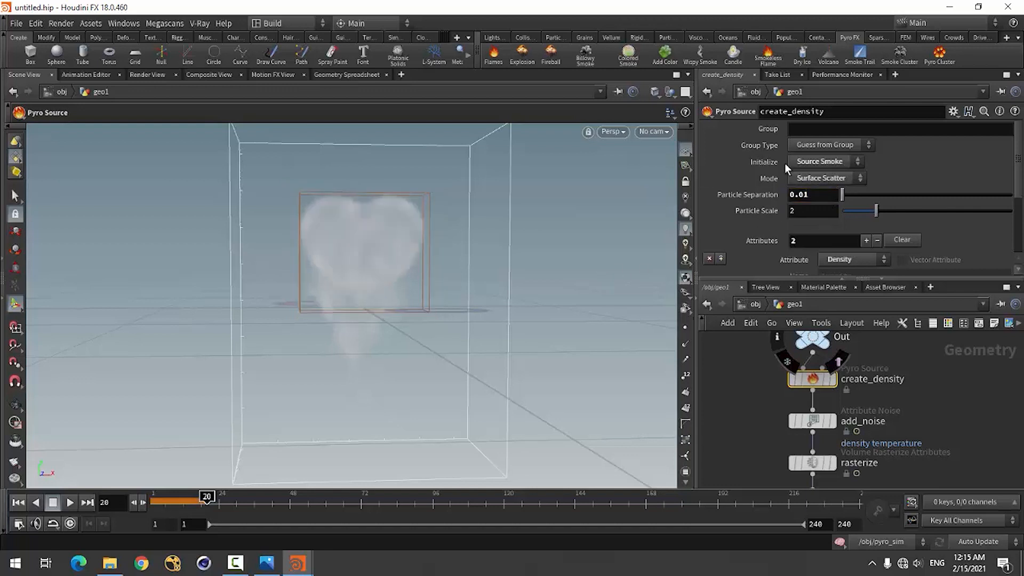
{"action": "left_click", "coordinate": [19, 503]}
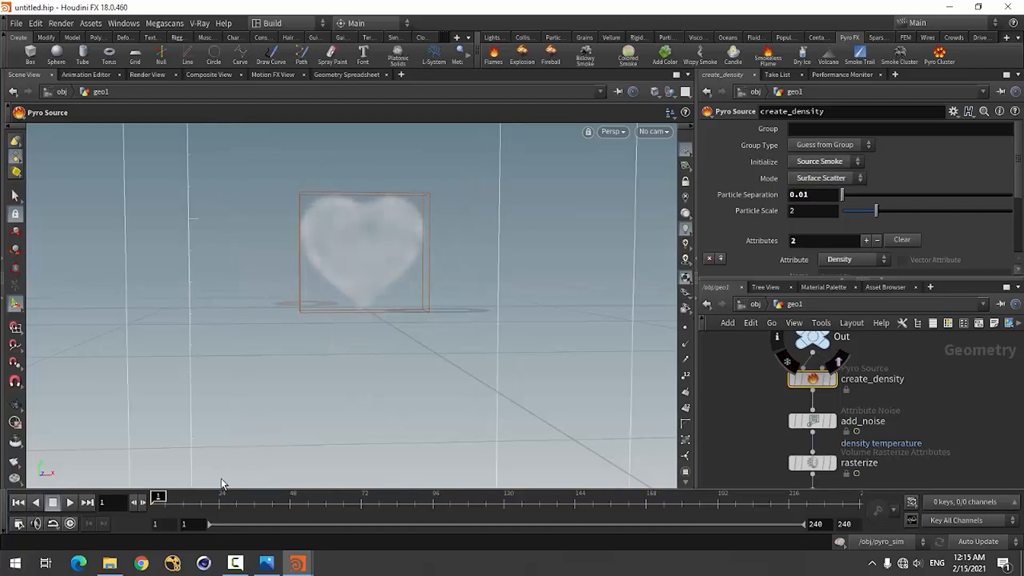
Set the Pulse Duration of the add_noise Attribute Noise node to .5
{"action": "left_click", "coordinate": [810, 421]}
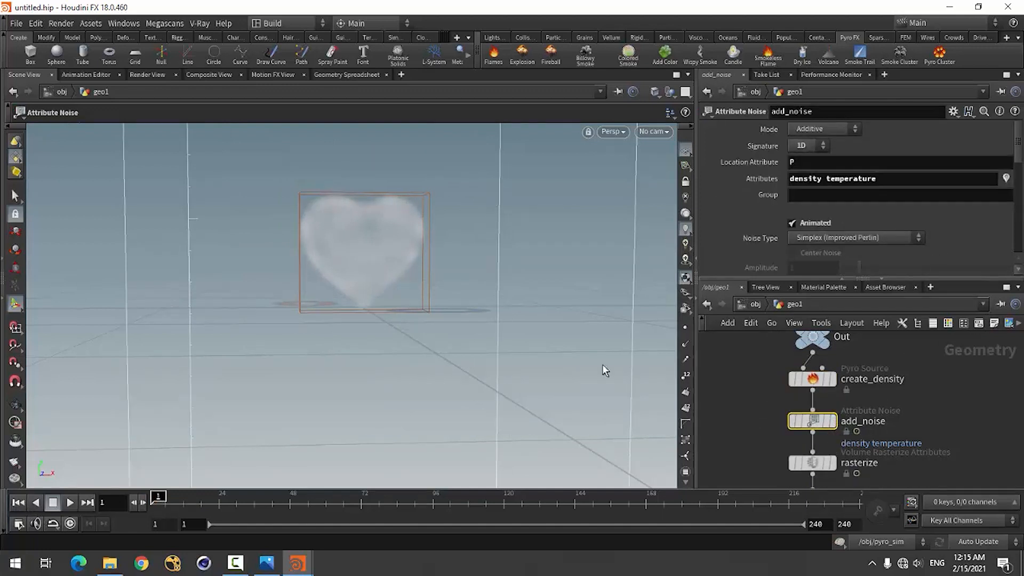
{"action": "left_click_drag", "start_coordinate": [377, 313], "coordinate": [387, 327]}
{"action": "scroll", "coordinate": [757, 213], "scroll_direction": "down", "scroll_amount": 3}
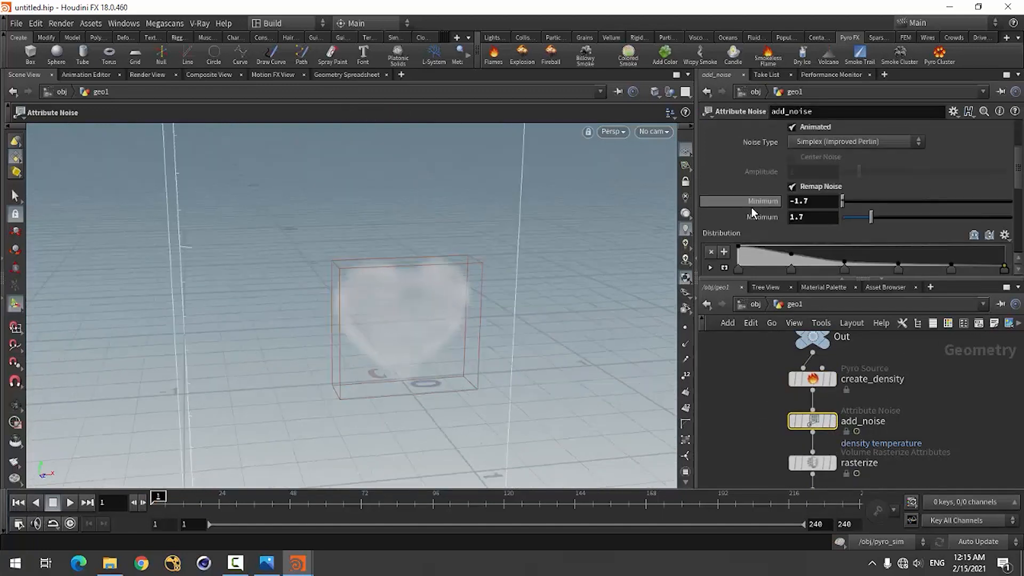
{"action": "scroll", "coordinate": [752, 207], "scroll_direction": "down", "scroll_amount": 2}
{"action": "scroll", "coordinate": [739, 187], "scroll_direction": "down", "scroll_amount": 2}
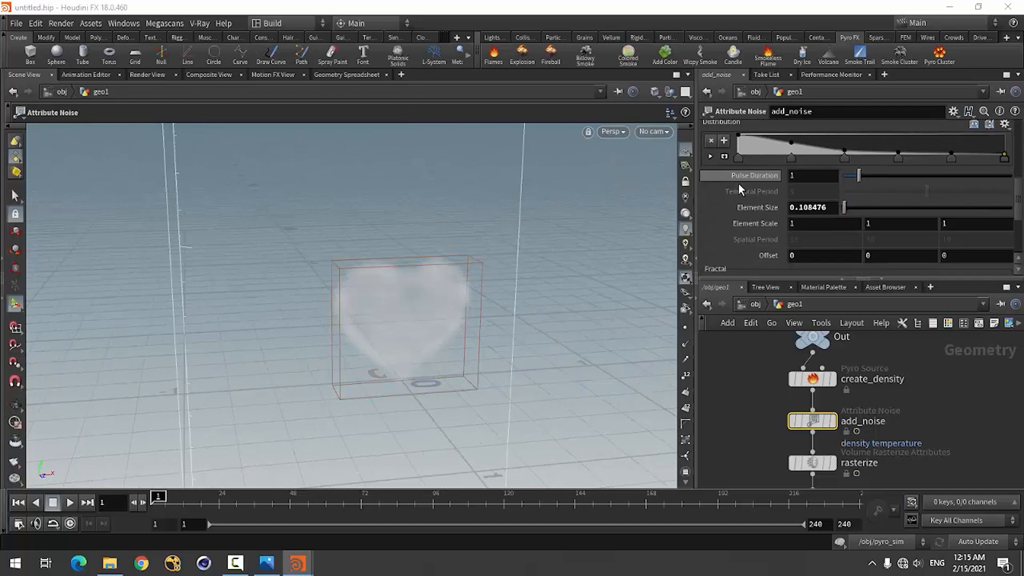
{"action": "double_click", "coordinate": [803, 178]}
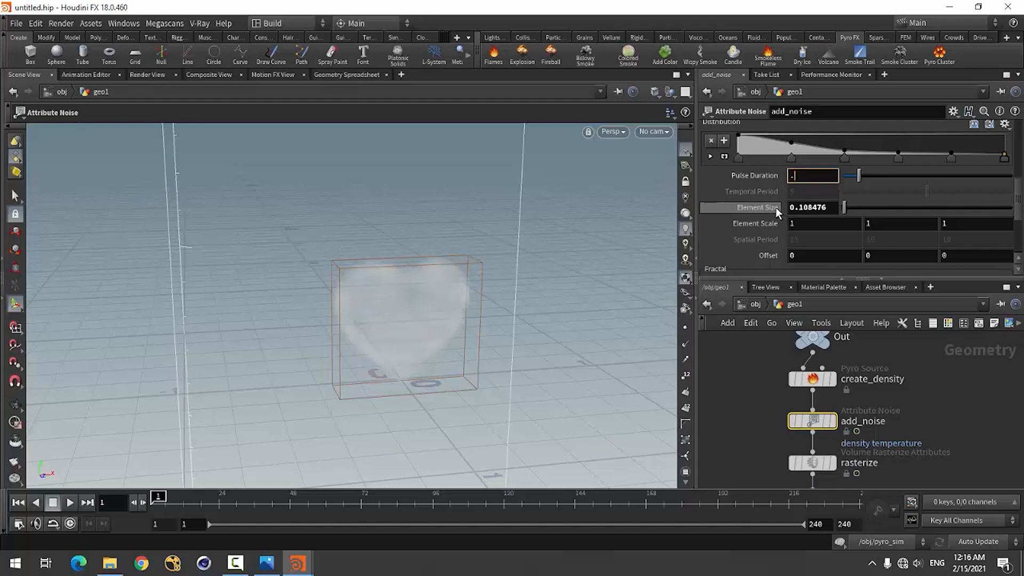
{"action": "type", "text": "5"}
{"action": "key", "text": "Return"}
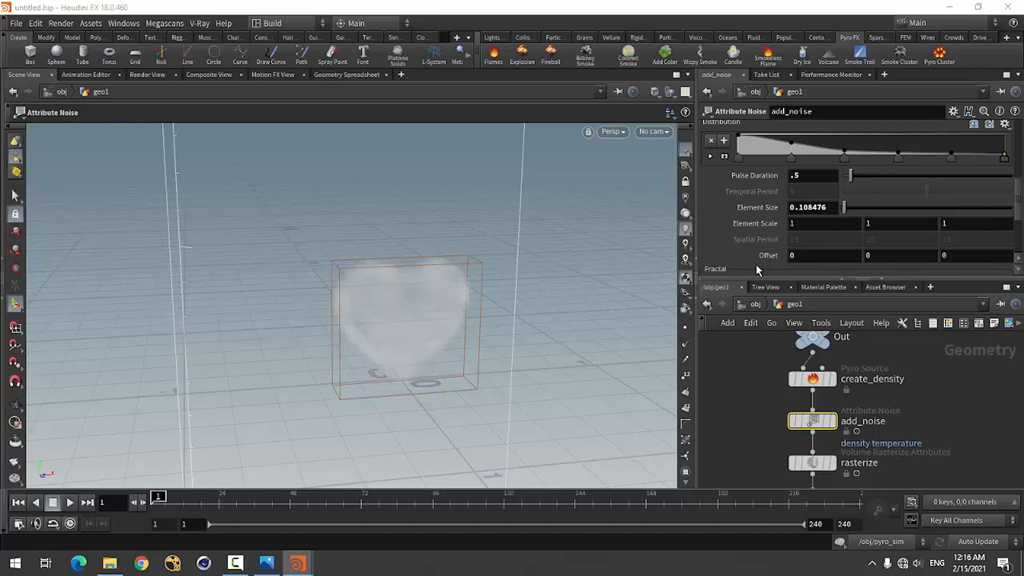
Remap the add_noise node's noise range to a Maximum of 2.95 and a Minimum of -2.7
{"action": "scroll", "coordinate": [753, 240], "scroll_direction": "down", "scroll_amount": 5}
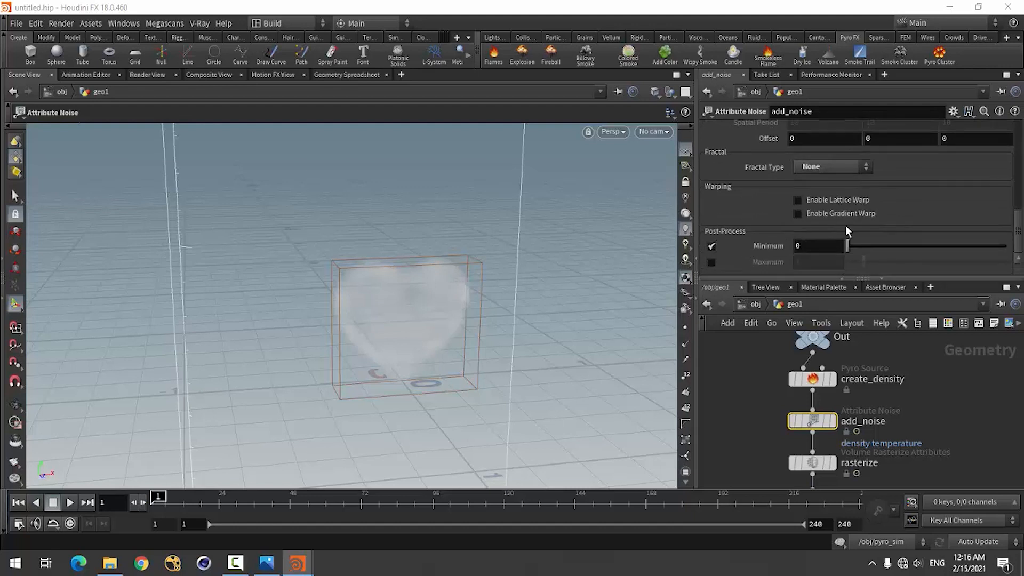
{"action": "scroll", "coordinate": [757, 213], "scroll_direction": "up", "scroll_amount": 7}
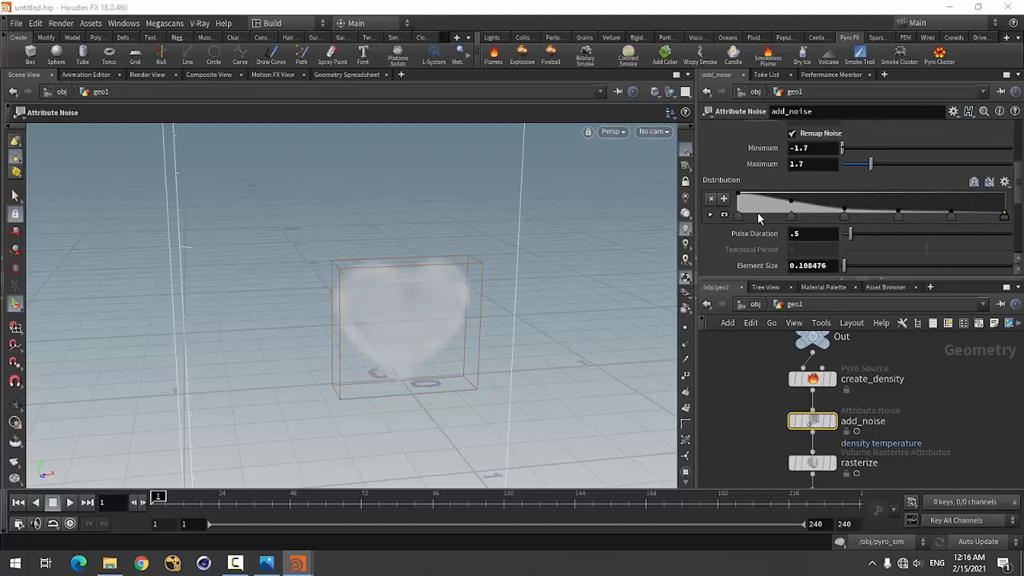
{"action": "scroll", "coordinate": [757, 213], "scroll_direction": "up", "scroll_amount": 5}
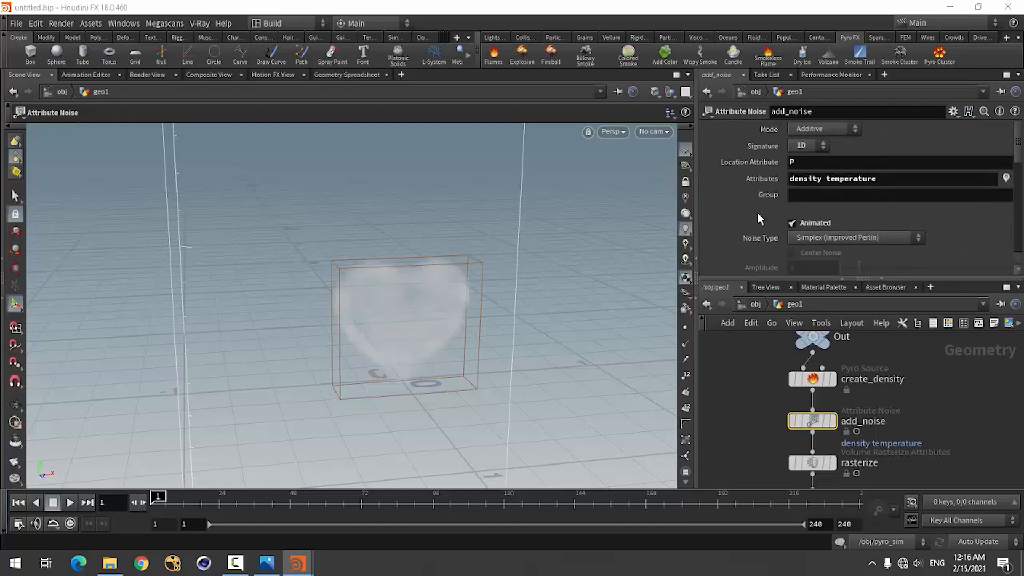
{"action": "scroll", "coordinate": [757, 214], "scroll_direction": "down", "scroll_amount": 3}
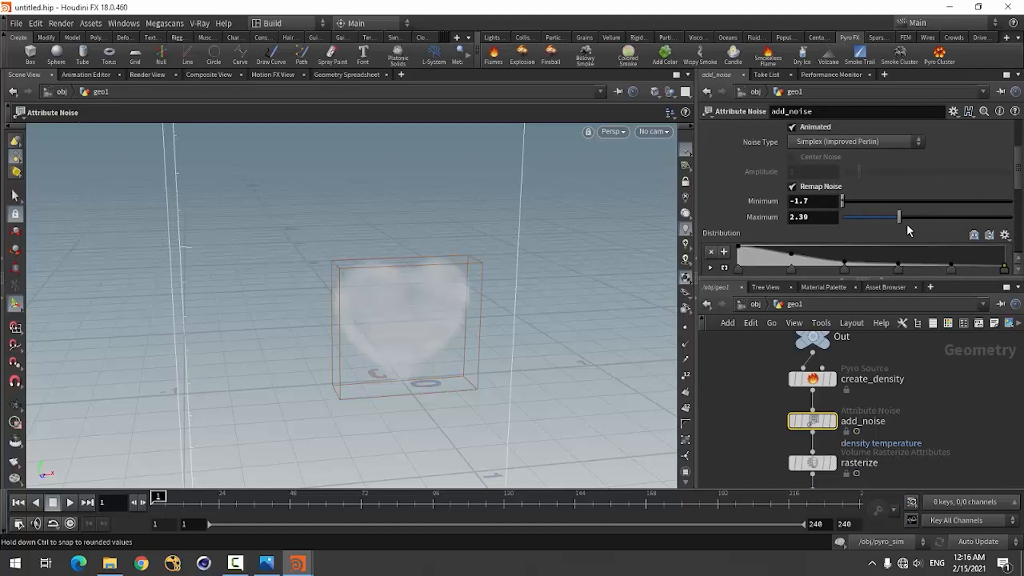
{"action": "left_click_drag", "start_coordinate": [908, 226], "coordinate": [887, 227]}
{"action": "left_click", "coordinate": [824, 205]}
{"action": "type", "text": "-2"}
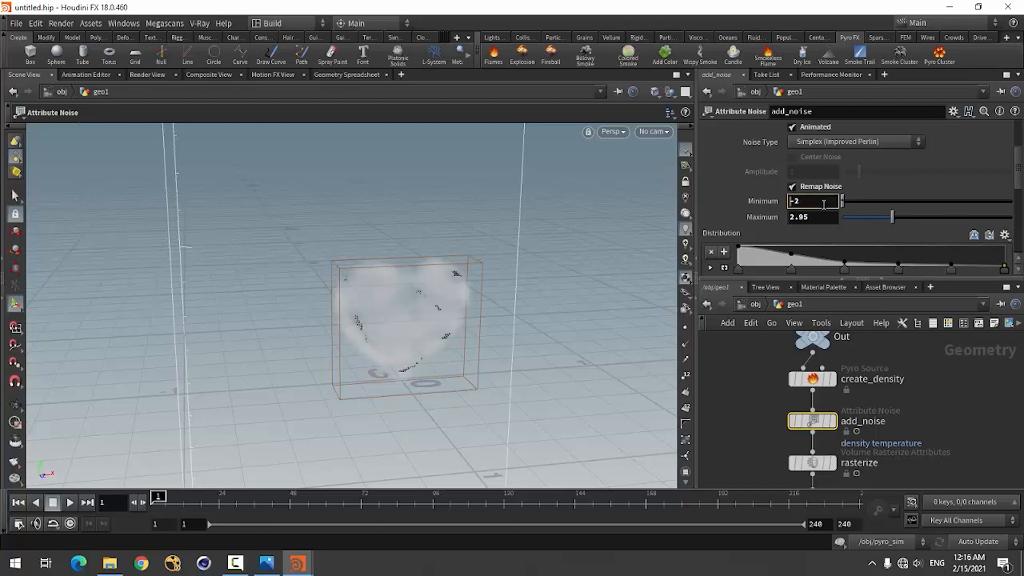
{"action": "type", "text": ".3"}
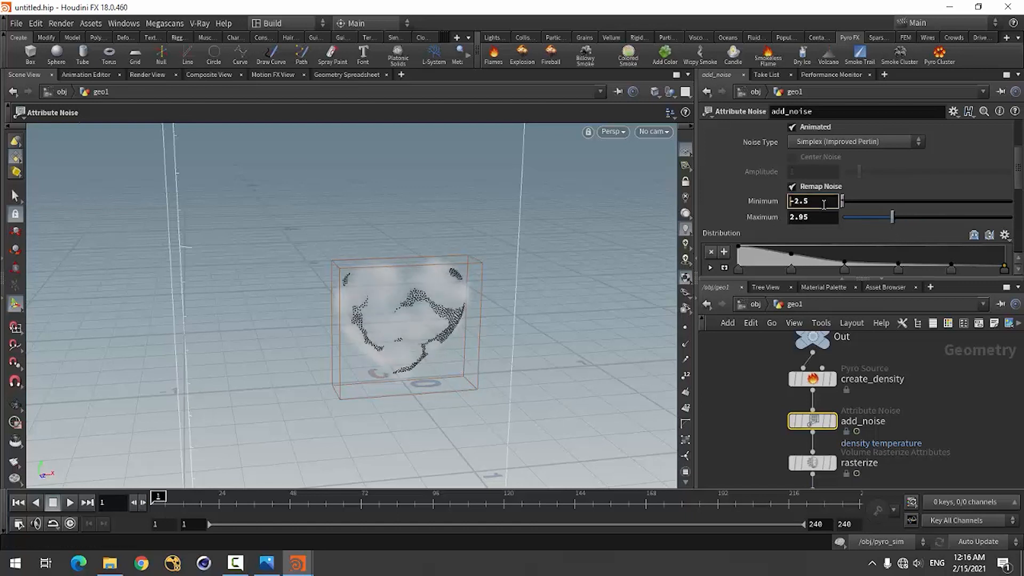
{"action": "key", "text": "BackSpace"}
{"action": "type", "text": "8"}
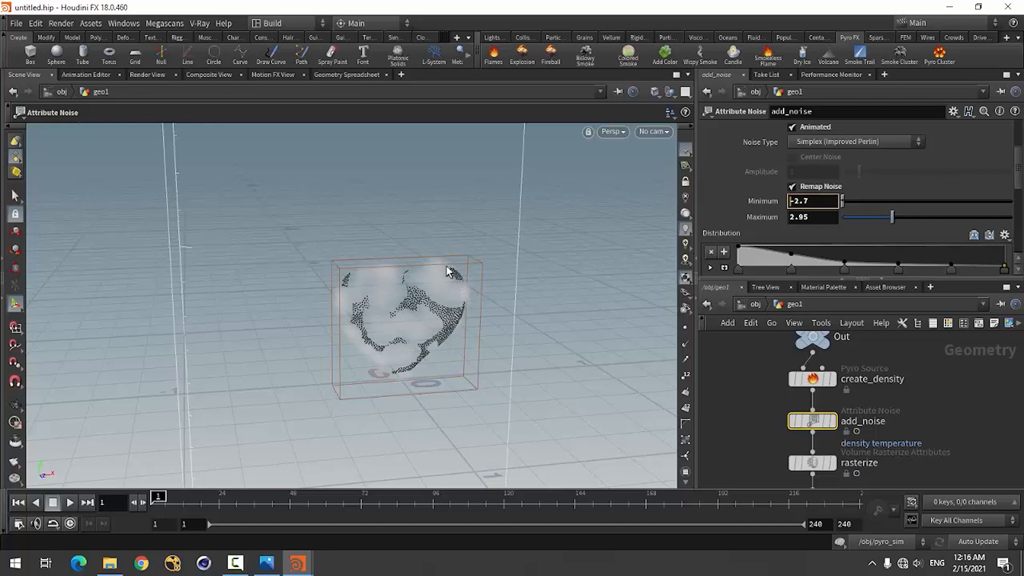
{"action": "scroll", "coordinate": [763, 184], "scroll_direction": "up", "scroll_amount": 6}
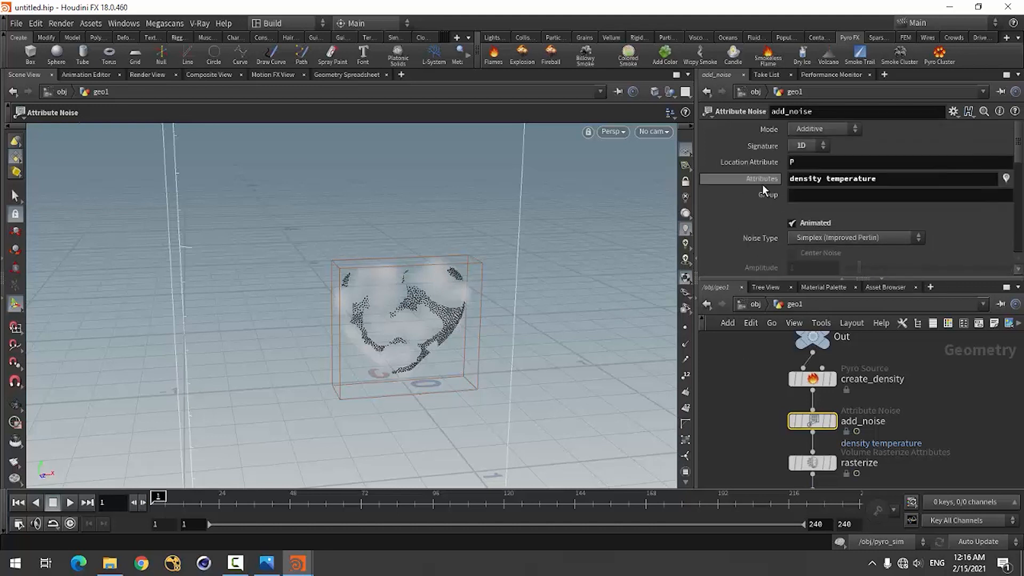
{"action": "scroll", "coordinate": [844, 357], "scroll_direction": "down", "scroll_amount": 4}
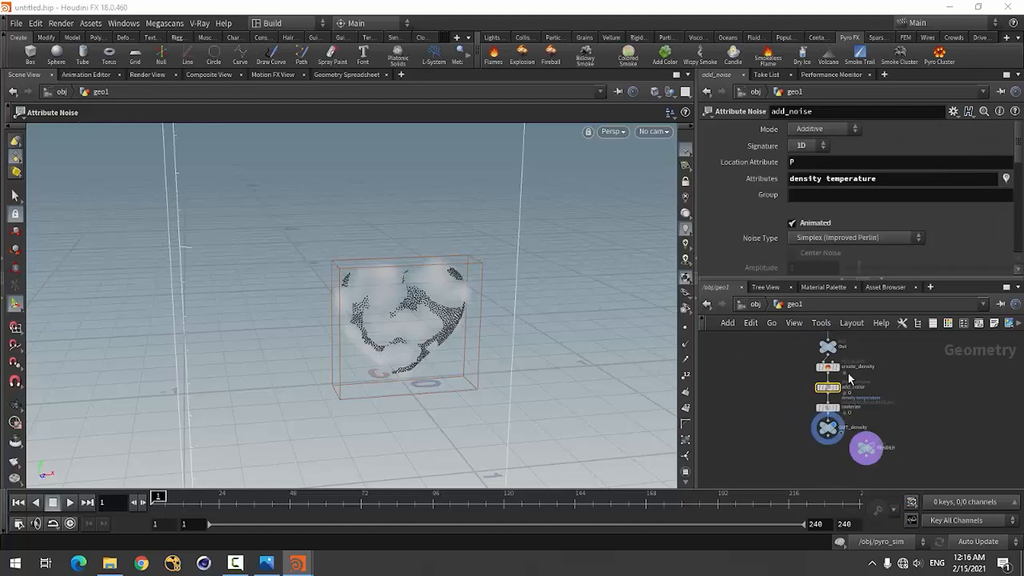
Review the parameters of the rasterize and create_density nodes inside the geo1 object
{"action": "scroll", "coordinate": [828, 409], "scroll_direction": "up", "scroll_amount": 3}
{"action": "left_click", "coordinate": [827, 410]}
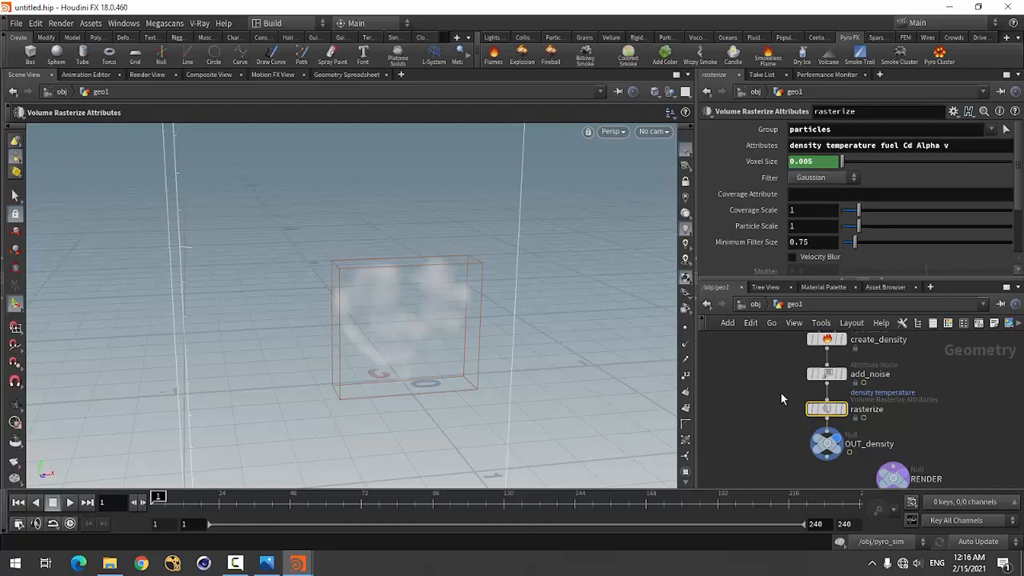
{"action": "scroll", "coordinate": [783, 395], "scroll_direction": "down", "scroll_amount": 3}
{"action": "scroll", "coordinate": [800, 396], "scroll_direction": "up", "scroll_amount": 3}
{"action": "left_click", "coordinate": [820, 388]}
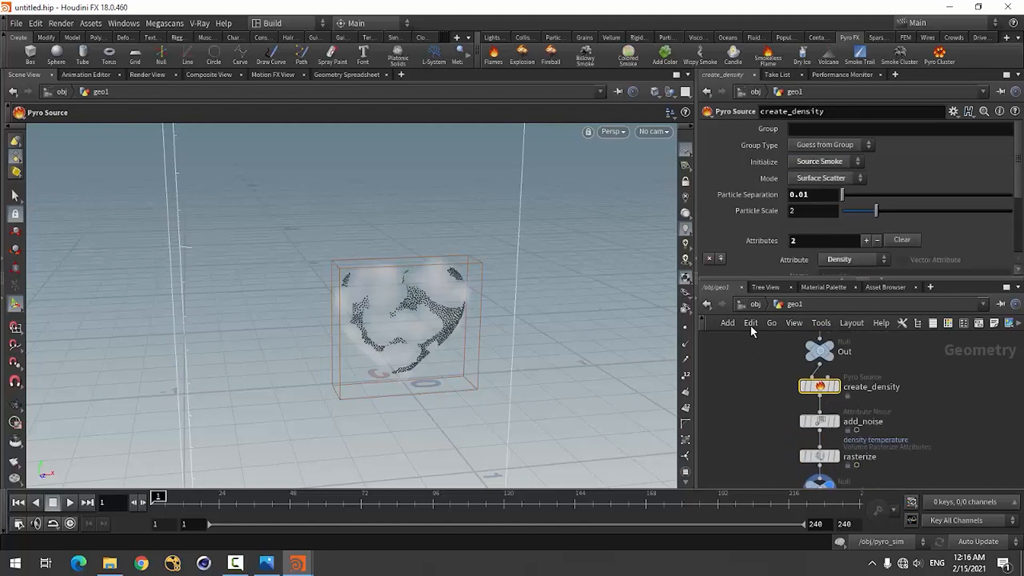
Open the pyro_sim network and play the smoke simulation, stopping it at frame 26
{"action": "left_click", "coordinate": [752, 308]}
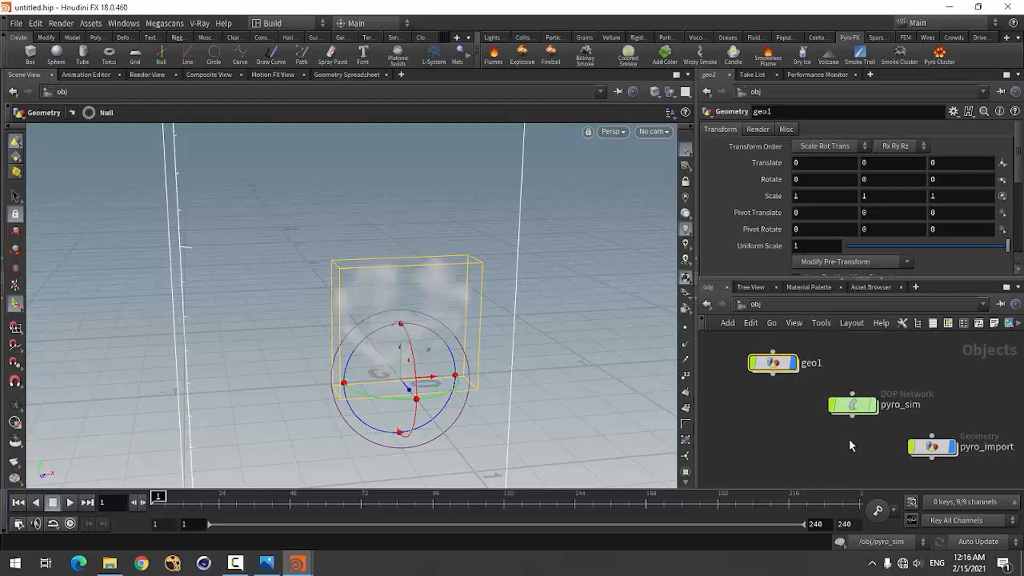
{"action": "double_click", "coordinate": [851, 407]}
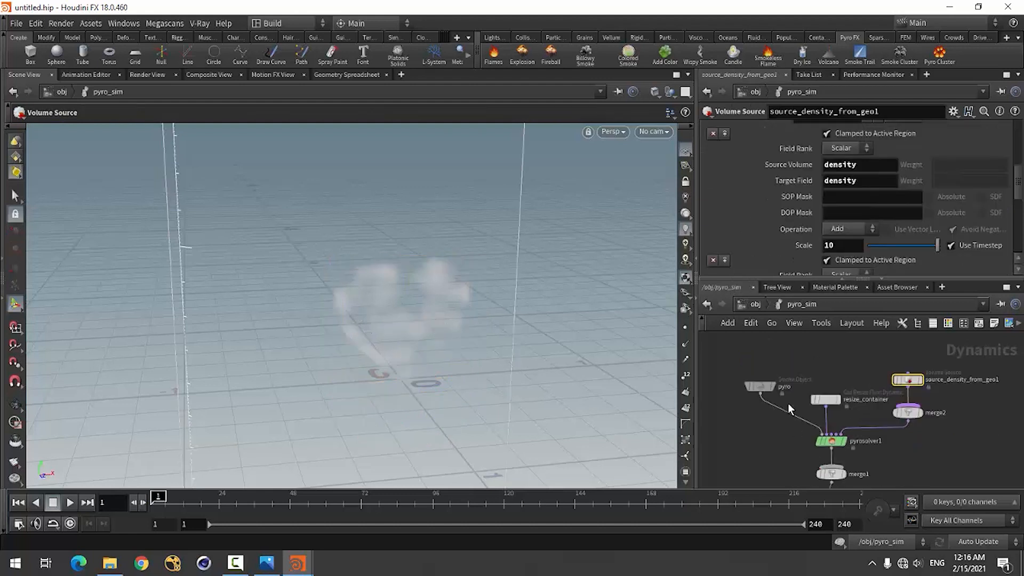
{"action": "scroll", "coordinate": [761, 200], "scroll_direction": "up", "scroll_amount": 3}
{"action": "scroll", "coordinate": [762, 209], "scroll_direction": "down", "scroll_amount": 7}
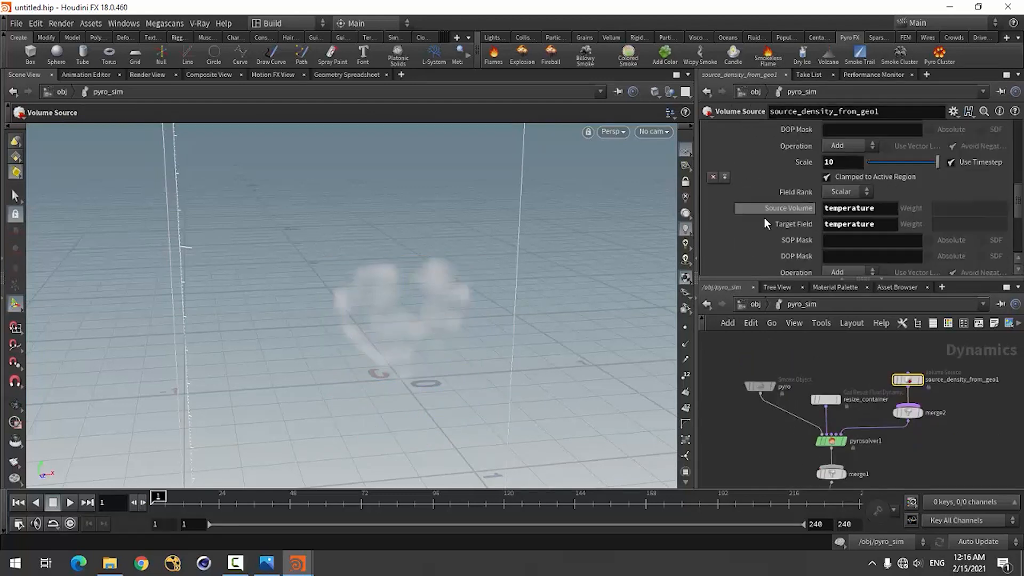
{"action": "left_click", "coordinate": [73, 508]}
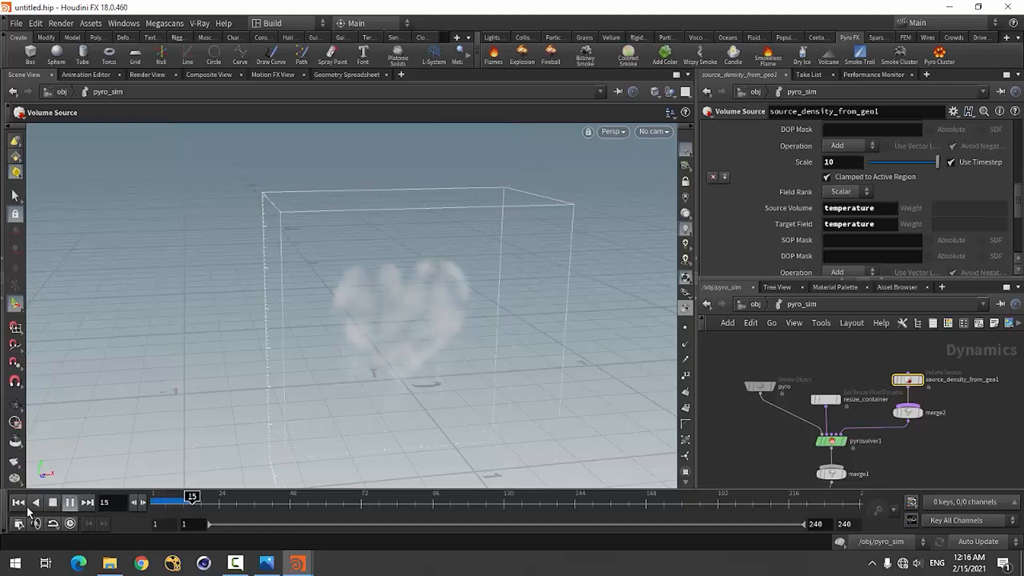
{"action": "left_click", "coordinate": [52, 507]}
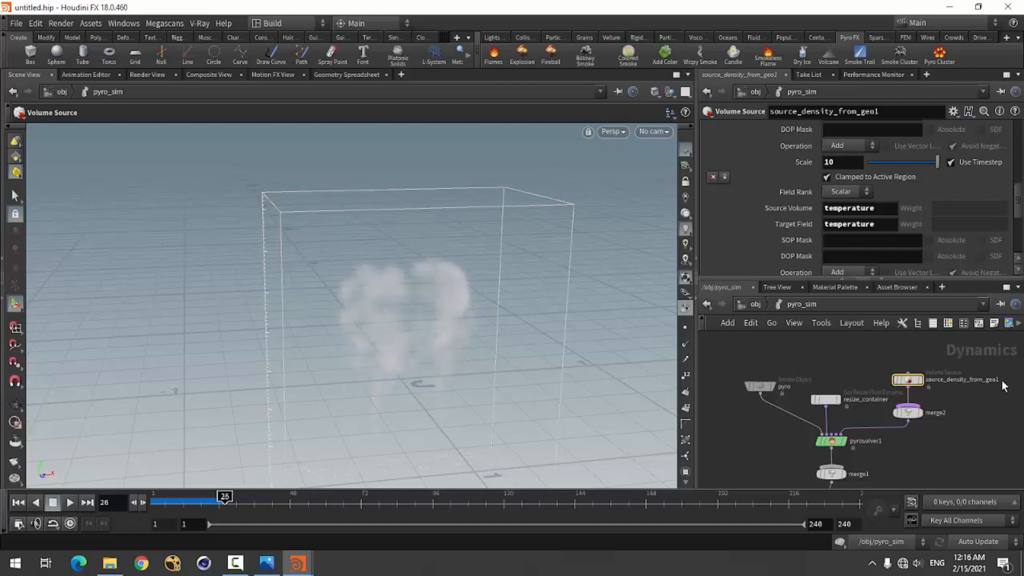
Return to the object level and replay the simulation from frame 1 to frame 65, watching the smoke from a lower angle
{"action": "left_click", "coordinate": [754, 304]}
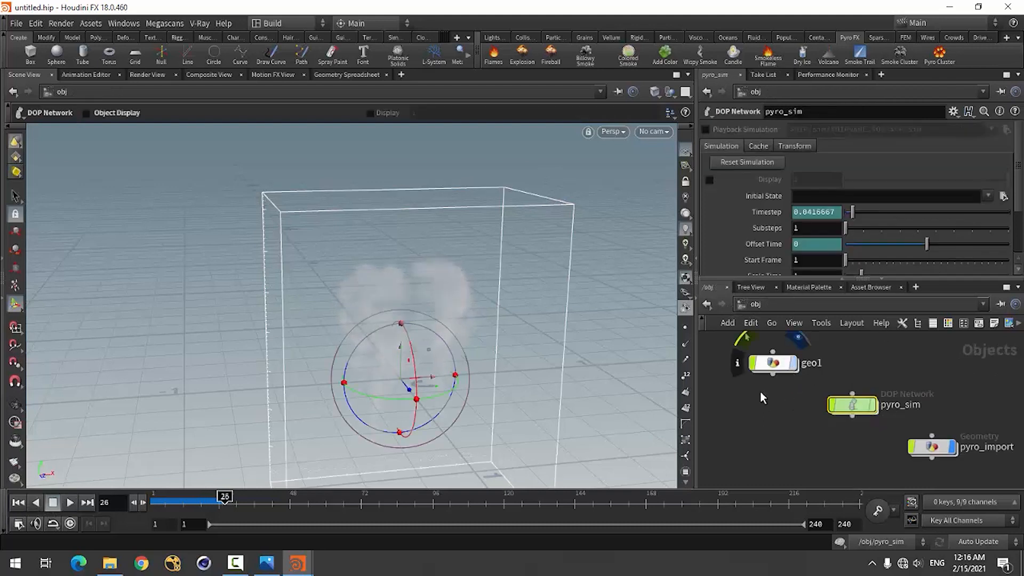
{"action": "left_click", "coordinate": [20, 503]}
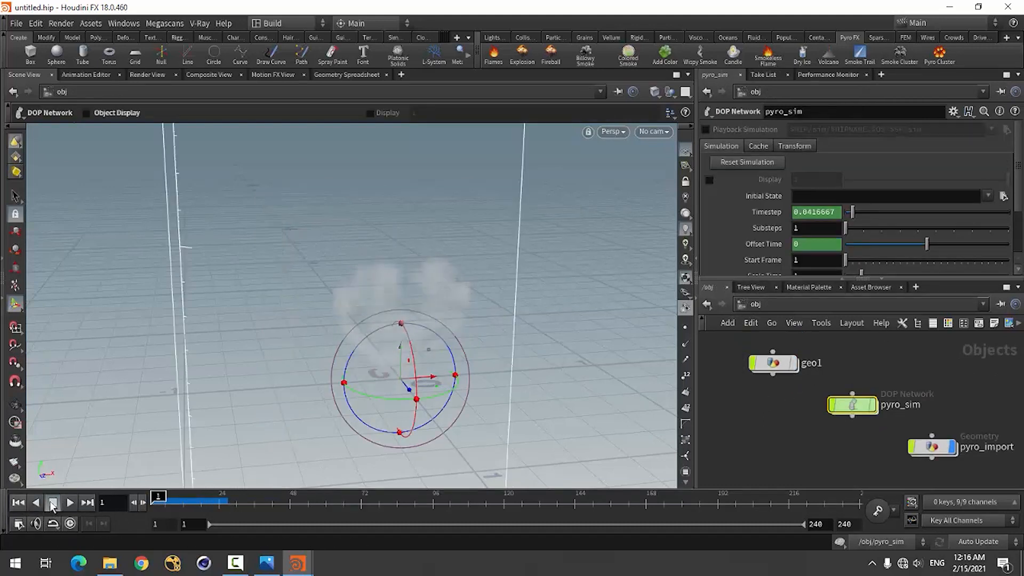
{"action": "left_click", "coordinate": [69, 503]}
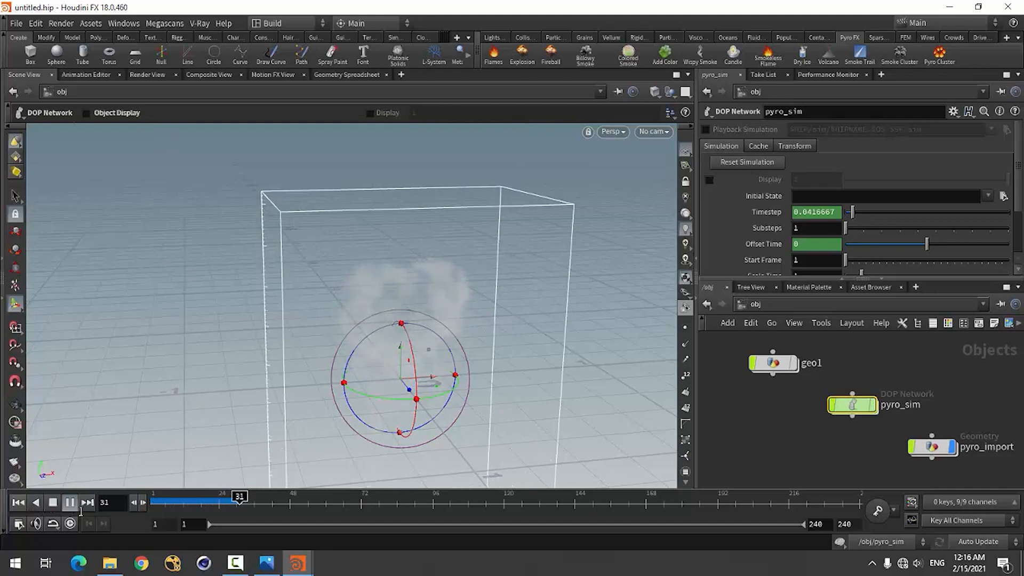
{"action": "mouse_move", "coordinate": [219, 416]}
{"action": "left_mouse_down"}
{"action": "mouse_move", "coordinate": [263, 407]}
{"action": "mouse_move", "coordinate": [226, 398]}
{"action": "left_mouse_up"}
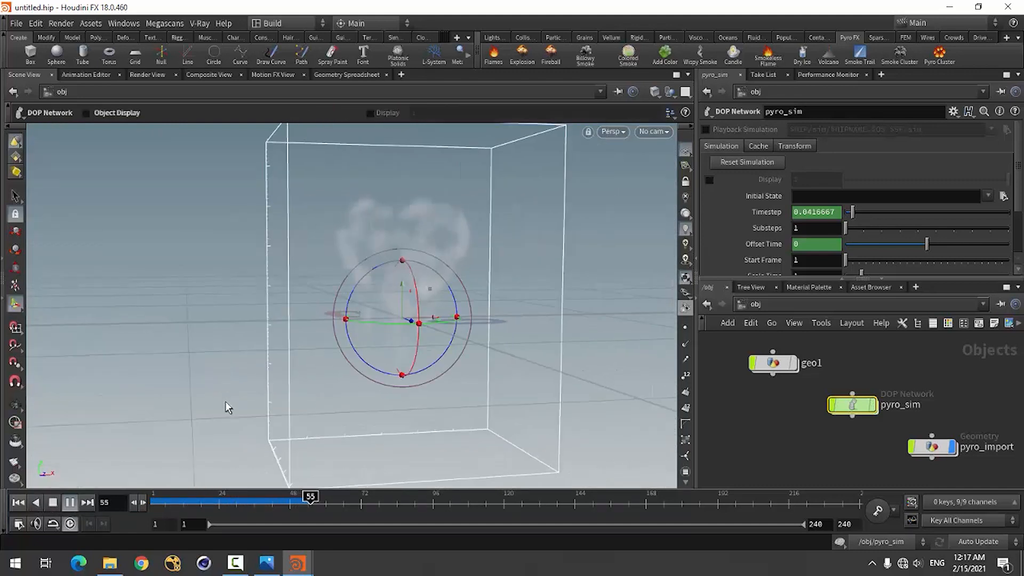
{"action": "left_click", "coordinate": [53, 503]}
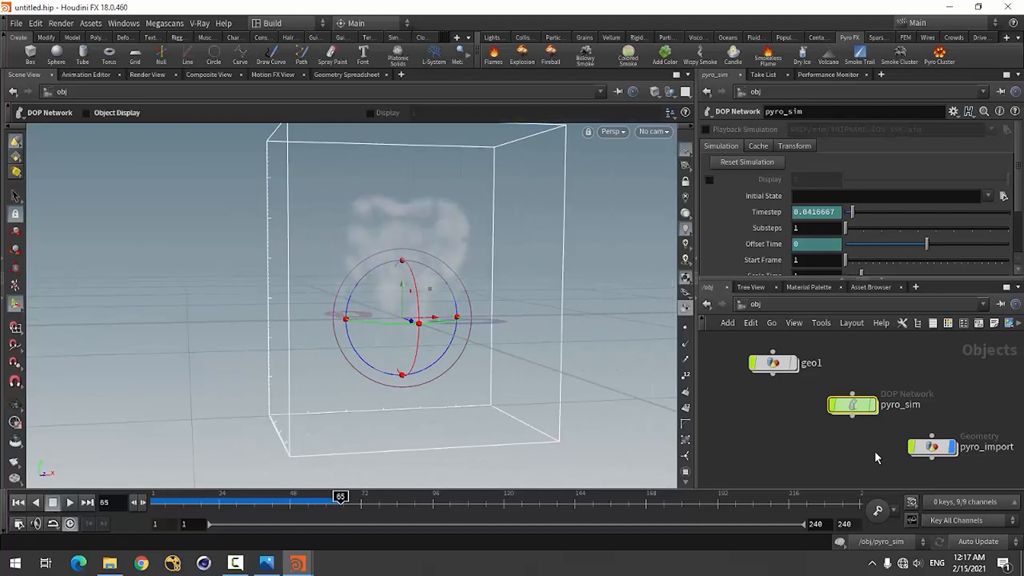
Deselect pyro_sim, activate the Select tool and scrub the timeline back to frame 31 to inspect the smoke
{"action": "left_click", "coordinate": [801, 444]}
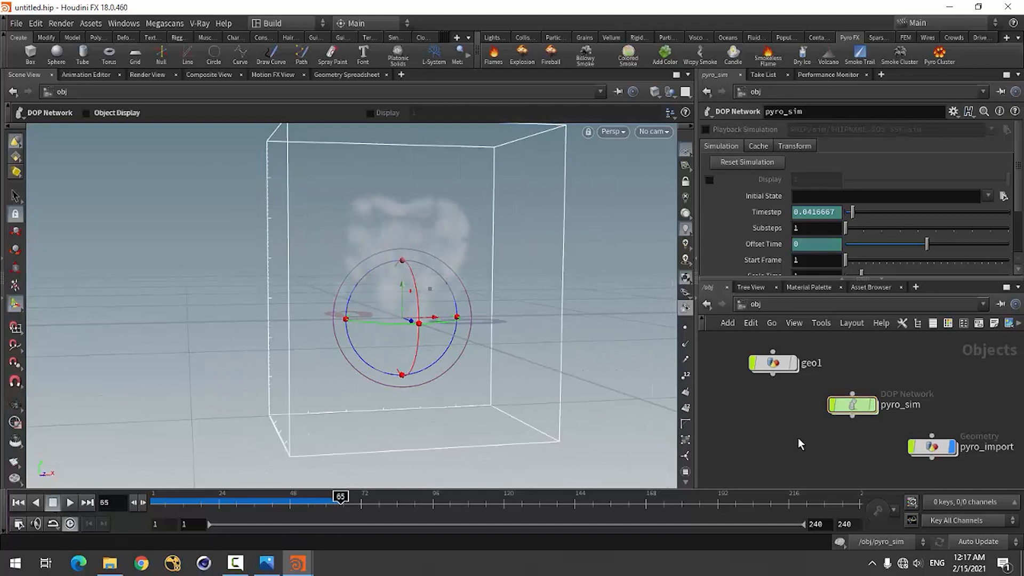
{"action": "left_click", "coordinate": [15, 196]}
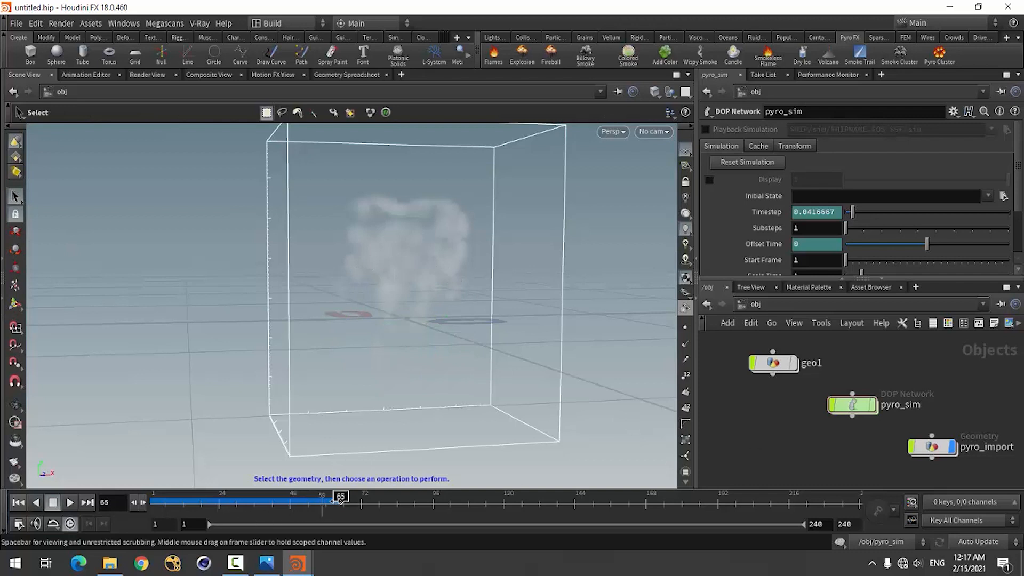
{"action": "left_click_drag", "start_coordinate": [323, 499], "coordinate": [238, 507]}
{"action": "left_click", "coordinate": [476, 412]}
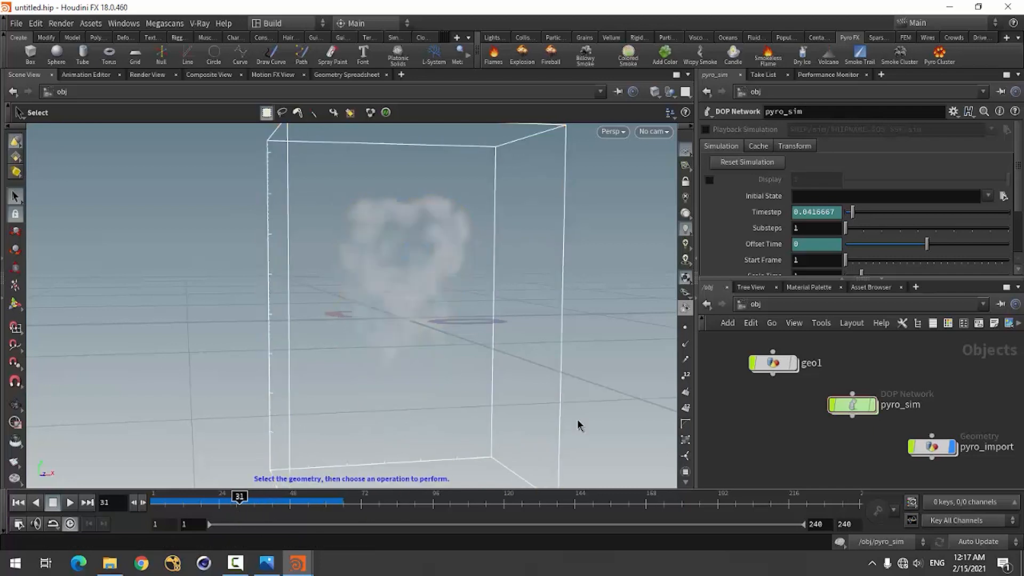
Inside pyro_sim, set the Y Force of the gravity1 node to -5
{"action": "double_click", "coordinate": [853, 408]}
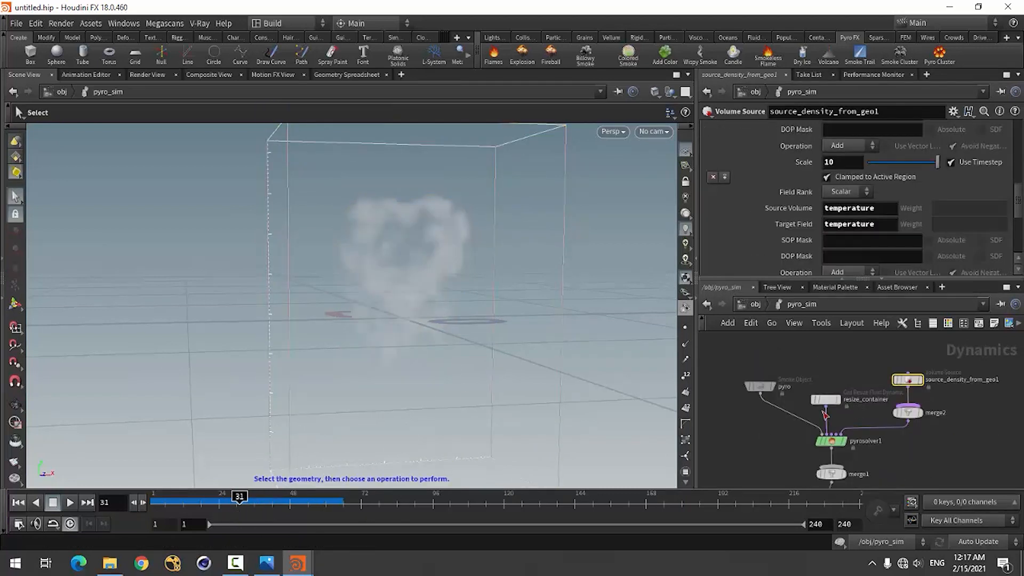
{"action": "scroll", "coordinate": [824, 410], "scroll_direction": "down", "scroll_amount": 4}
{"action": "scroll", "coordinate": [832, 444], "scroll_direction": "up", "scroll_amount": 6}
{"action": "left_click", "coordinate": [839, 431]}
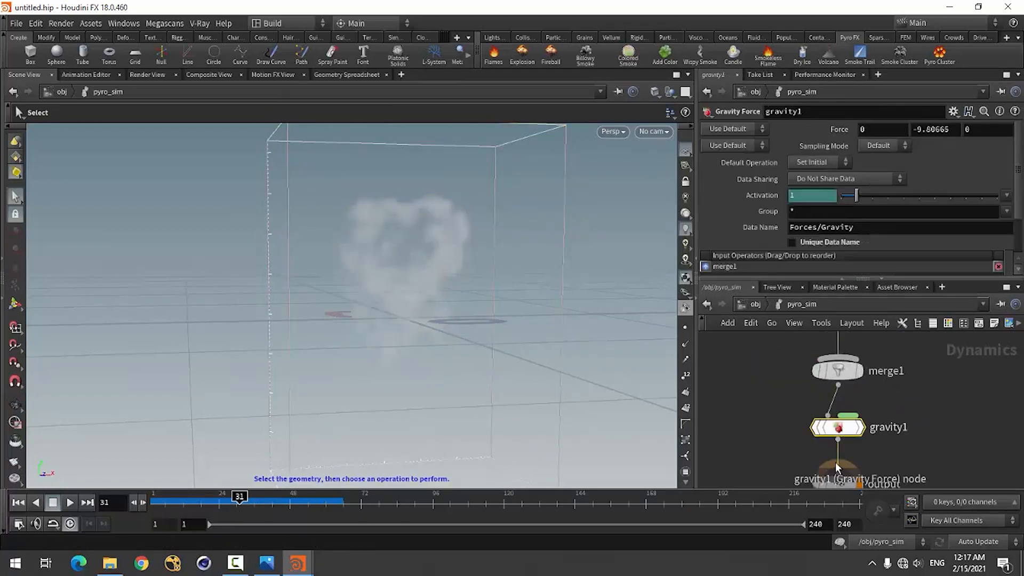
{"action": "left_click_drag", "start_coordinate": [906, 127], "coordinate": [902, 130]}
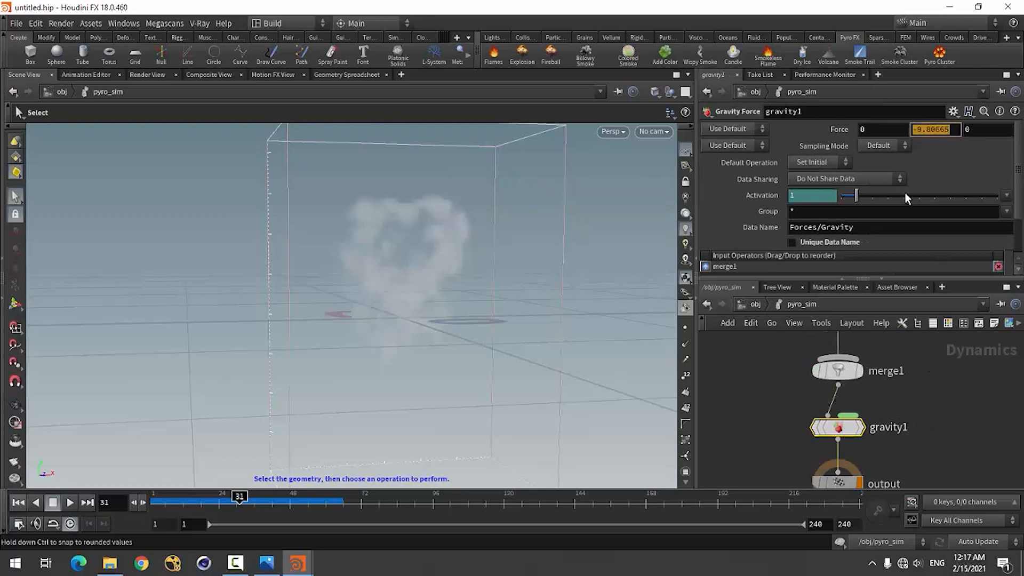
{"action": "type", "text": "-5"}
{"action": "key", "text": "Return"}
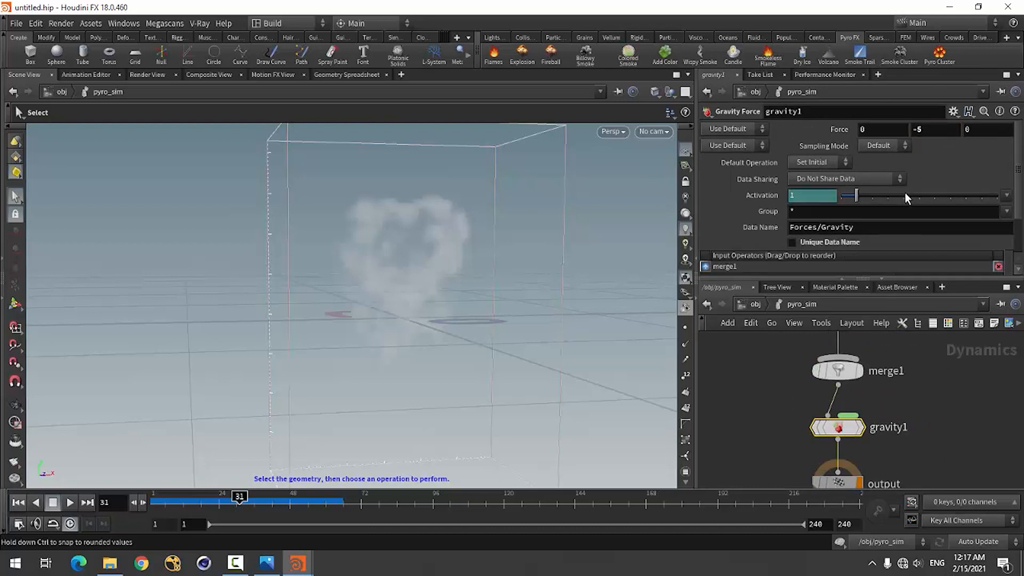
Play the simulation from frame 1 to check the weaker gravity and return the timeline to the first frame
{"action": "left_click", "coordinate": [18, 503]}
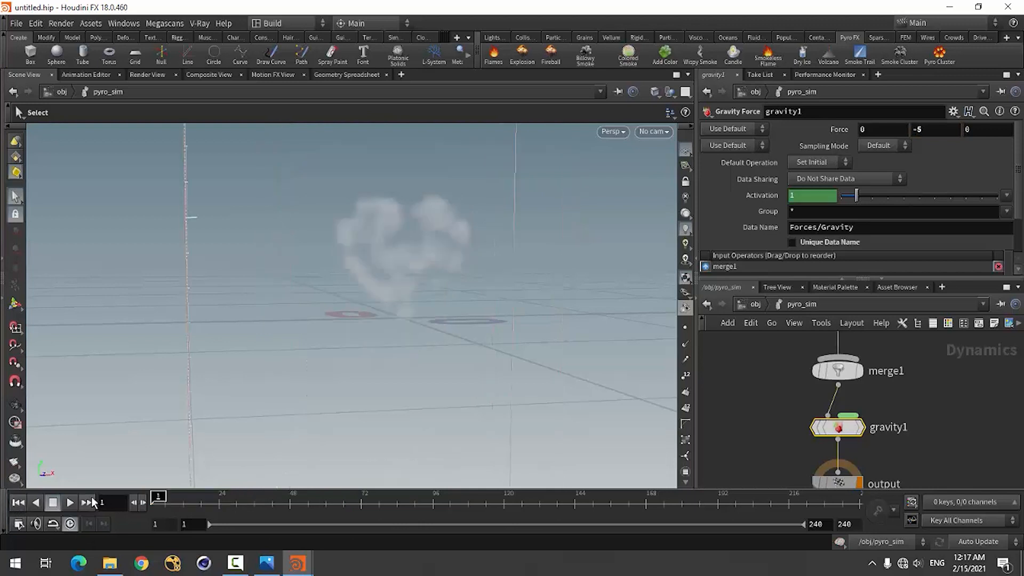
{"action": "left_click", "coordinate": [70, 503]}
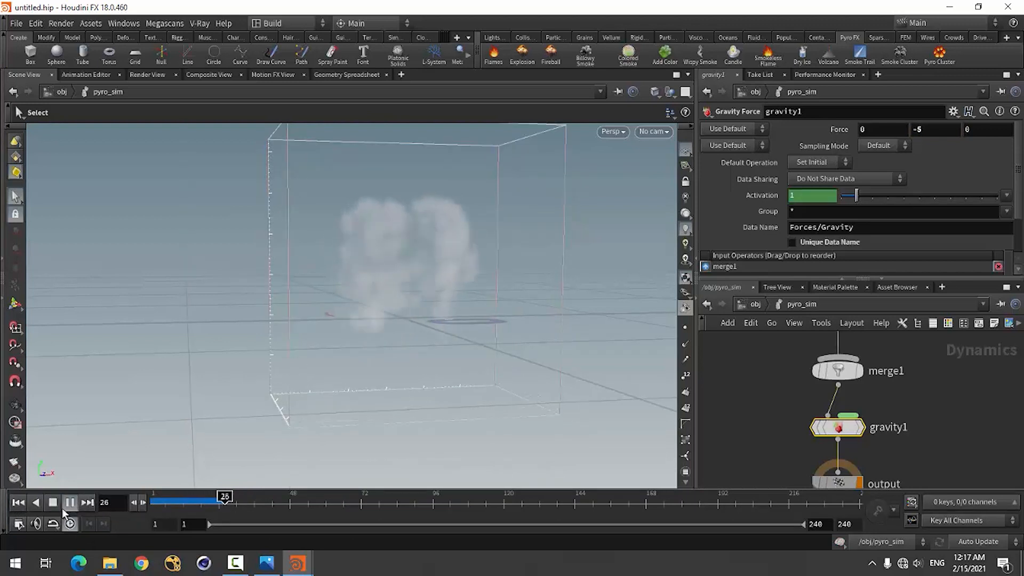
{"action": "left_click", "coordinate": [53, 503]}
{"action": "left_click", "coordinate": [17, 502]}
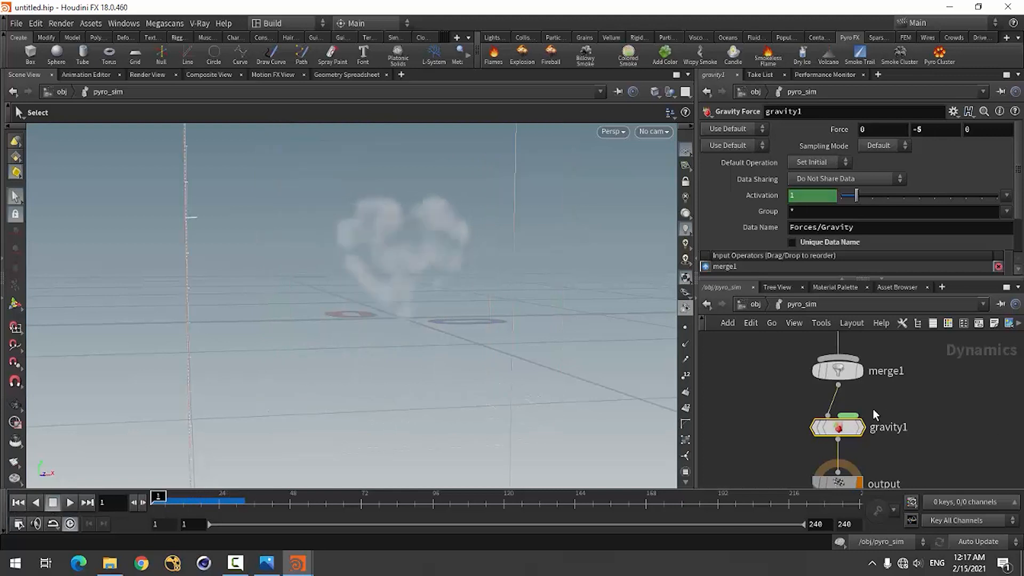
Set the density Scale of source_density_from_geo1 to 20 and play the simulation up to frame 21
{"action": "scroll", "coordinate": [861, 420], "scroll_direction": "down", "scroll_amount": 3}
{"action": "scroll", "coordinate": [861, 383], "scroll_direction": "up", "scroll_amount": 3}
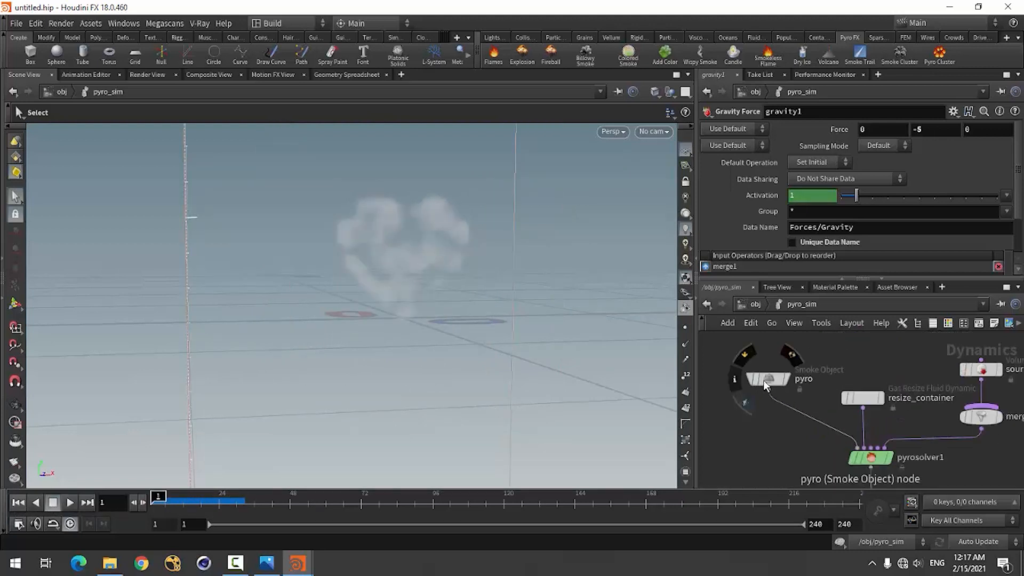
{"action": "mouse_move", "coordinate": [871, 460]}
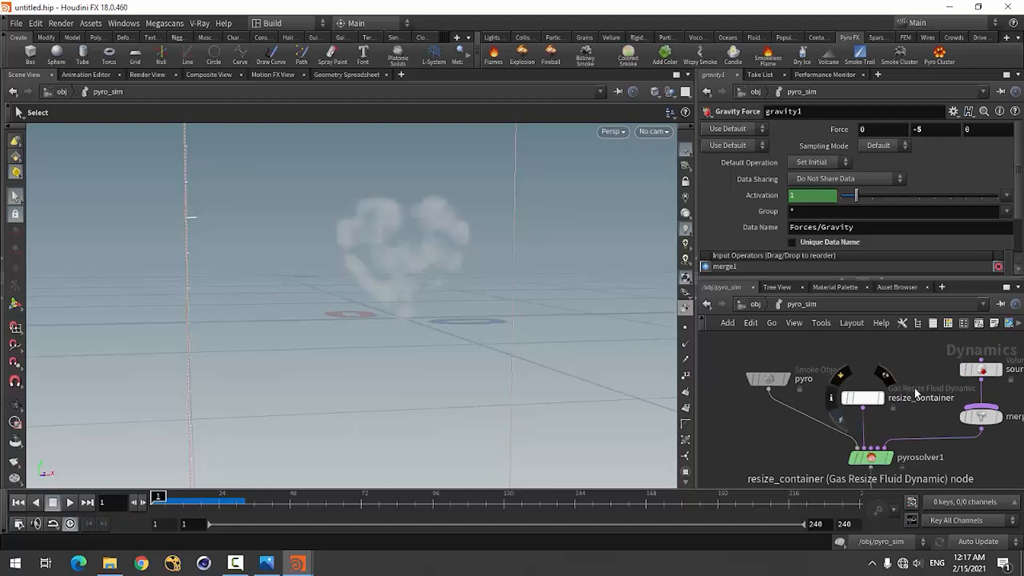
{"action": "left_click", "coordinate": [980, 369]}
{"action": "scroll", "coordinate": [783, 207], "scroll_direction": "down", "scroll_amount": 5}
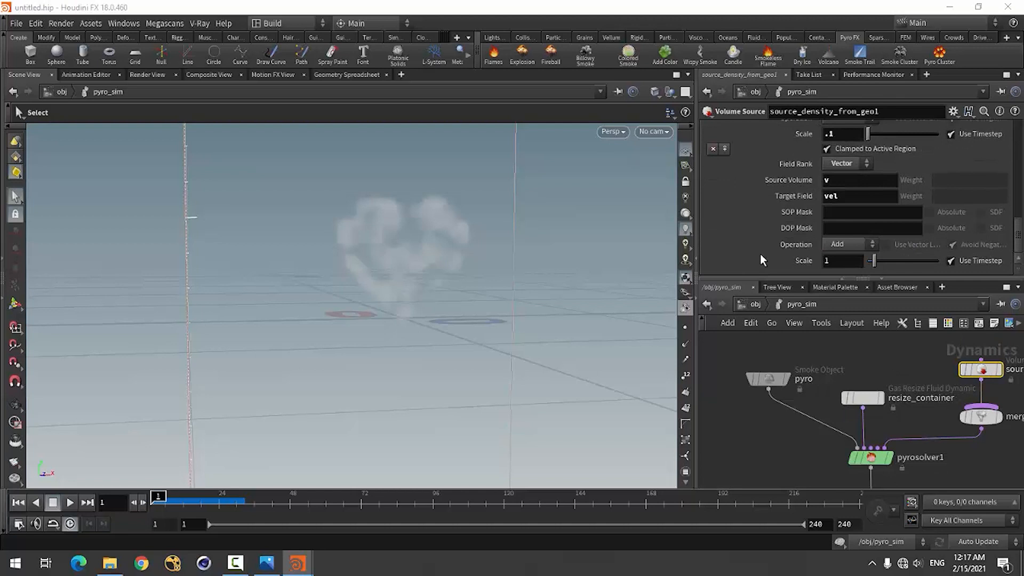
{"action": "scroll", "coordinate": [760, 254], "scroll_direction": "up", "scroll_amount": 6}
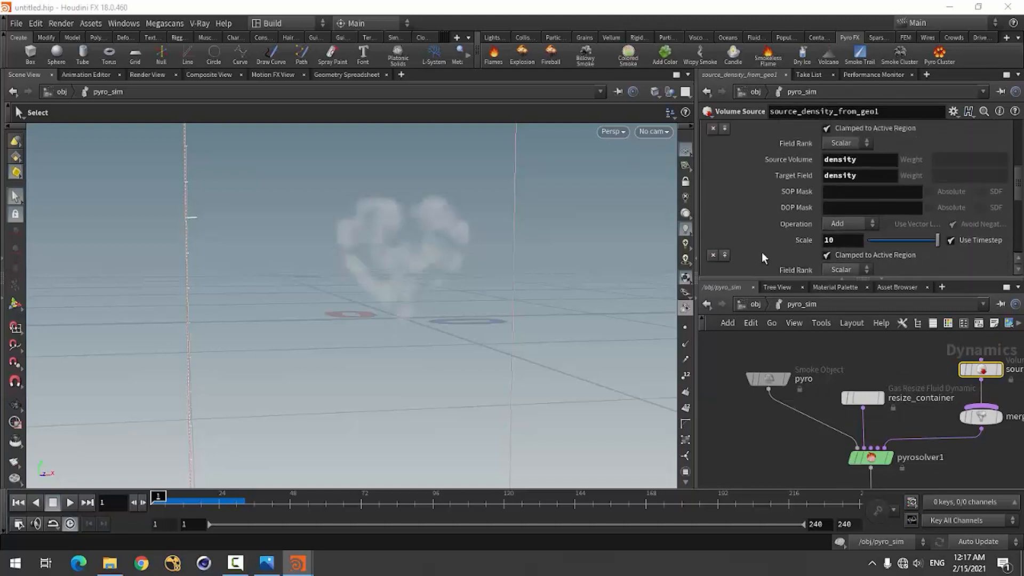
{"action": "left_click_drag", "start_coordinate": [839, 240], "coordinate": [822, 242]}
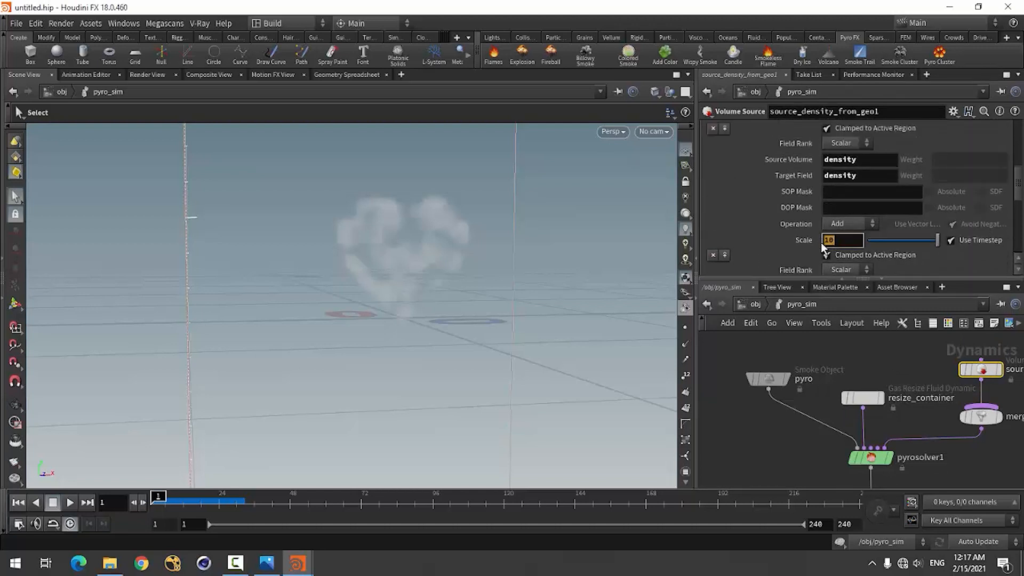
{"action": "type", "text": "20"}
{"action": "key", "text": "Return"}
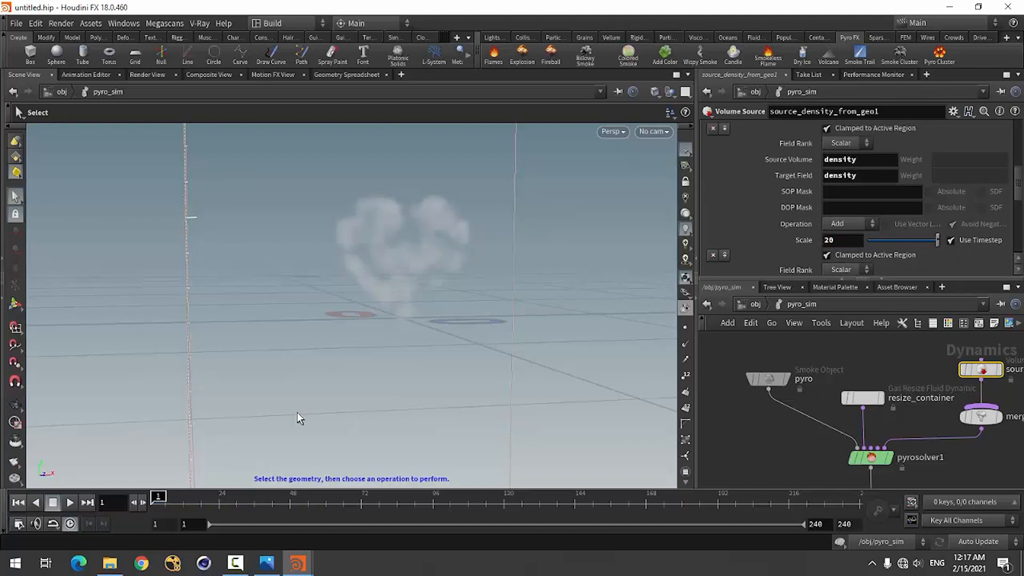
{"action": "left_click", "coordinate": [70, 503]}
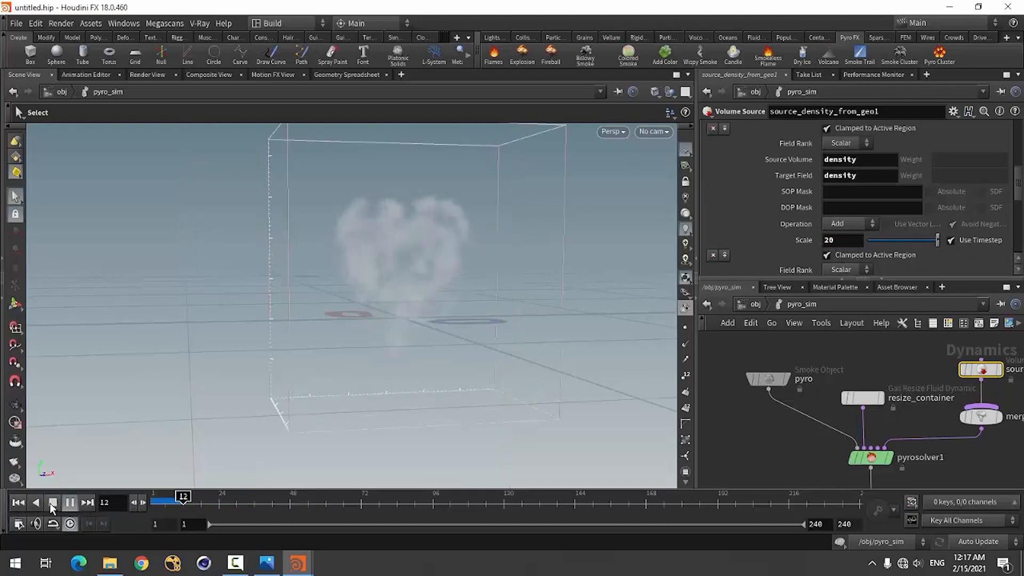
{"action": "left_click", "coordinate": [52, 503]}
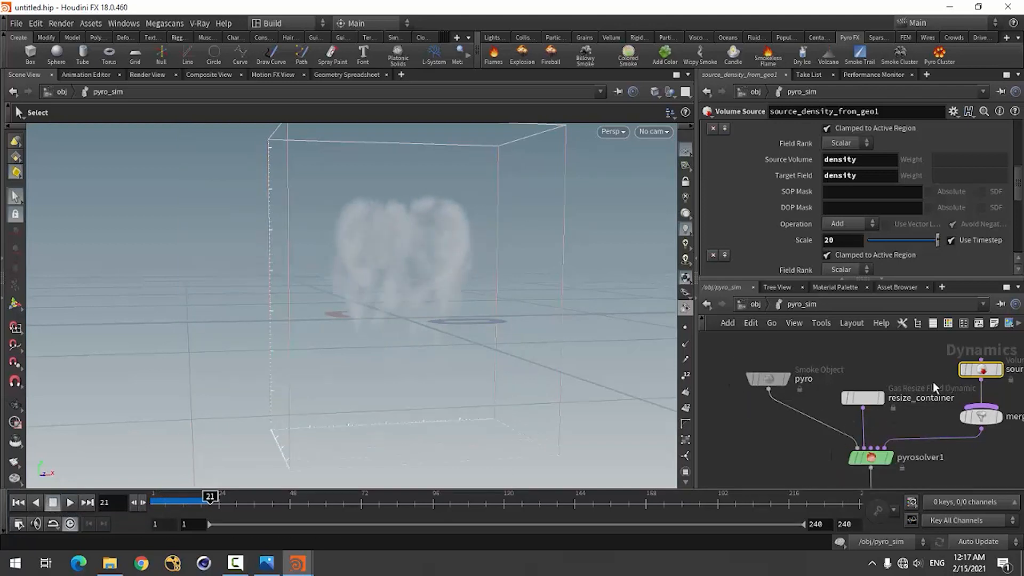
Set the Temperature Diffusion in pyrosolver1's Simulation settings to 6.81 and replay the simulation from the first frame
{"action": "scroll", "coordinate": [812, 371], "scroll_direction": "down", "scroll_amount": 5}
{"action": "scroll", "coordinate": [841, 433], "scroll_direction": "up", "scroll_amount": 4}
{"action": "scroll", "coordinate": [841, 436], "scroll_direction": "down", "scroll_amount": 4}
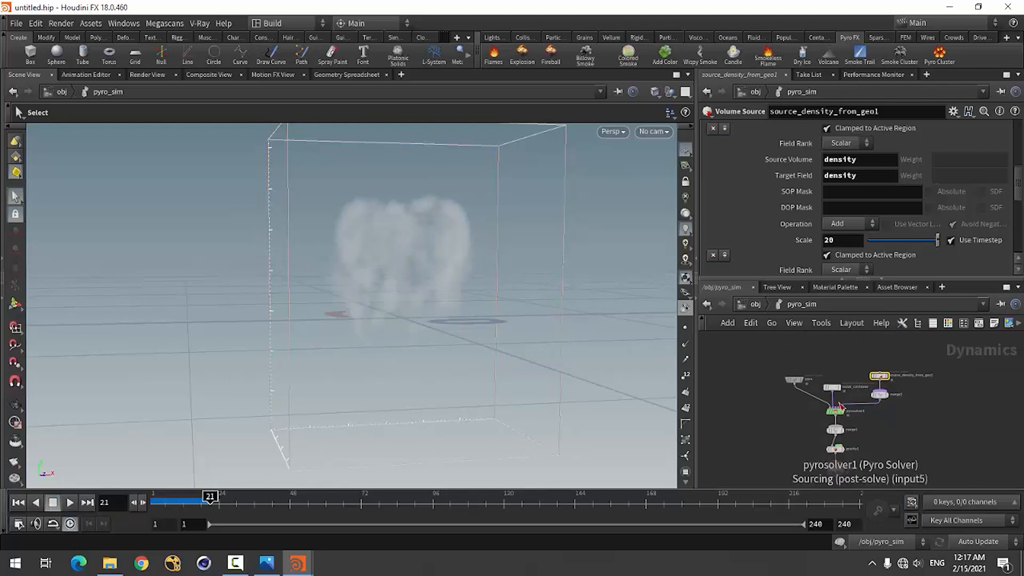
{"action": "scroll", "coordinate": [837, 419], "scroll_direction": "up", "scroll_amount": 4}
{"action": "left_click", "coordinate": [839, 422]}
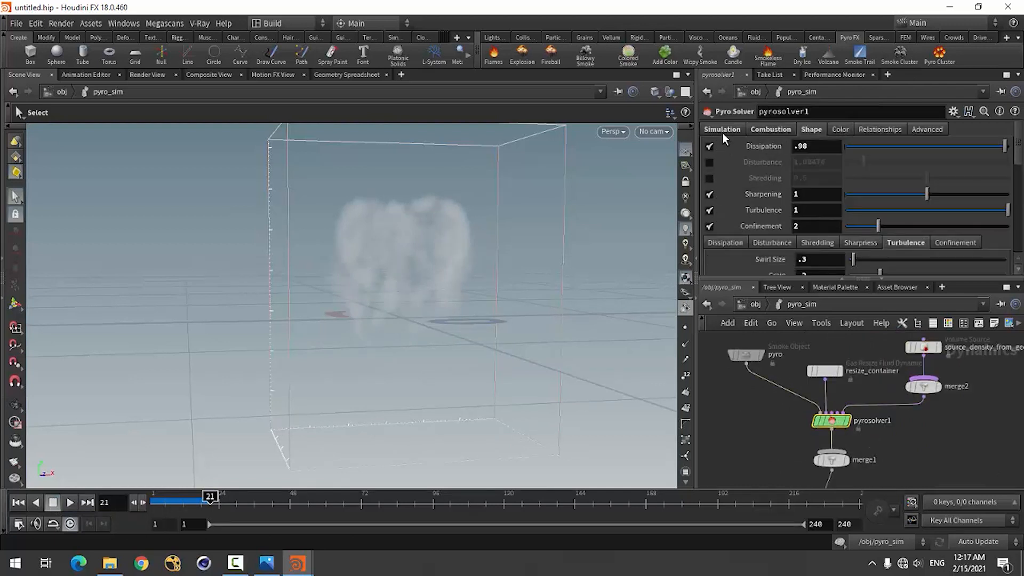
{"action": "left_click", "coordinate": [723, 130]}
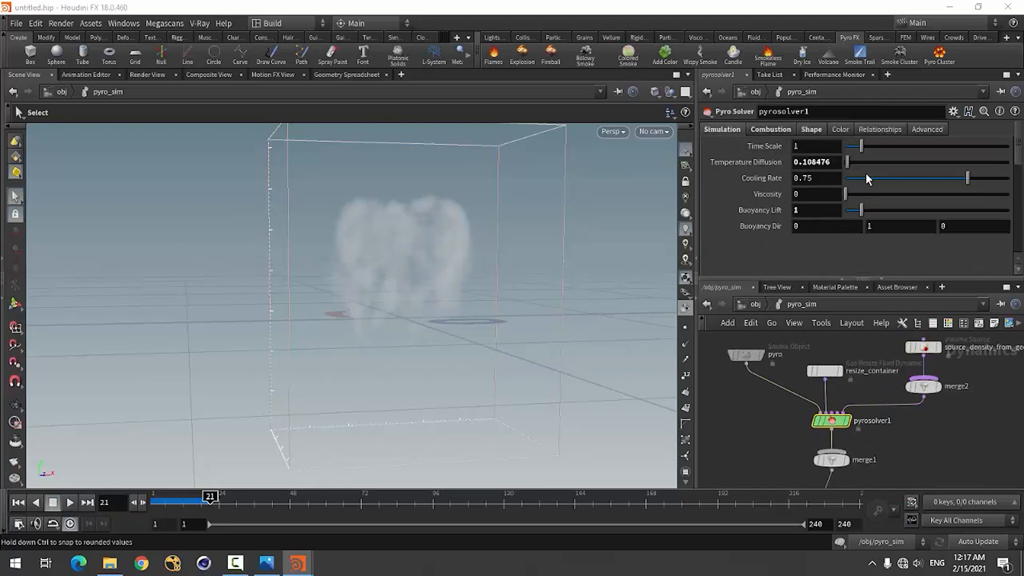
{"action": "left_click", "coordinate": [956, 162]}
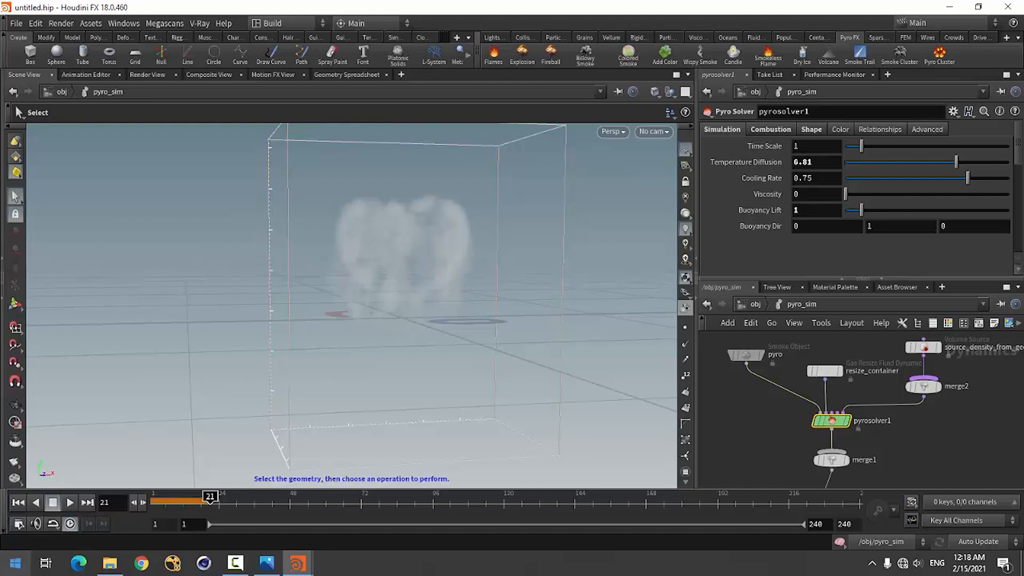
{"action": "left_click", "coordinate": [20, 504]}
{"action": "left_click", "coordinate": [70, 502]}
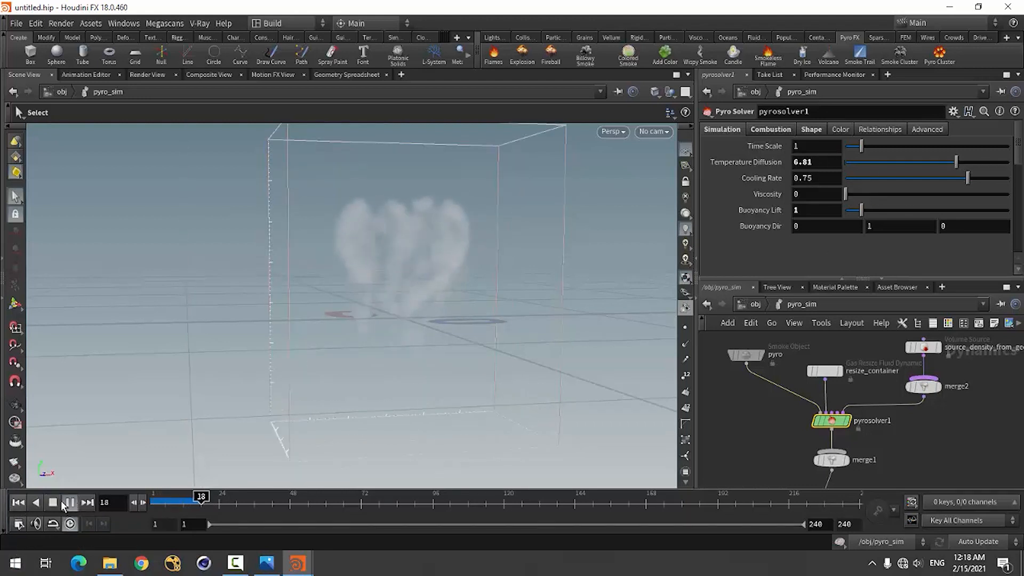
Set pyrosolver1's Temperature Diffusion to 8.35 and replay the simulation from the first frame
{"action": "left_click", "coordinate": [69, 502]}
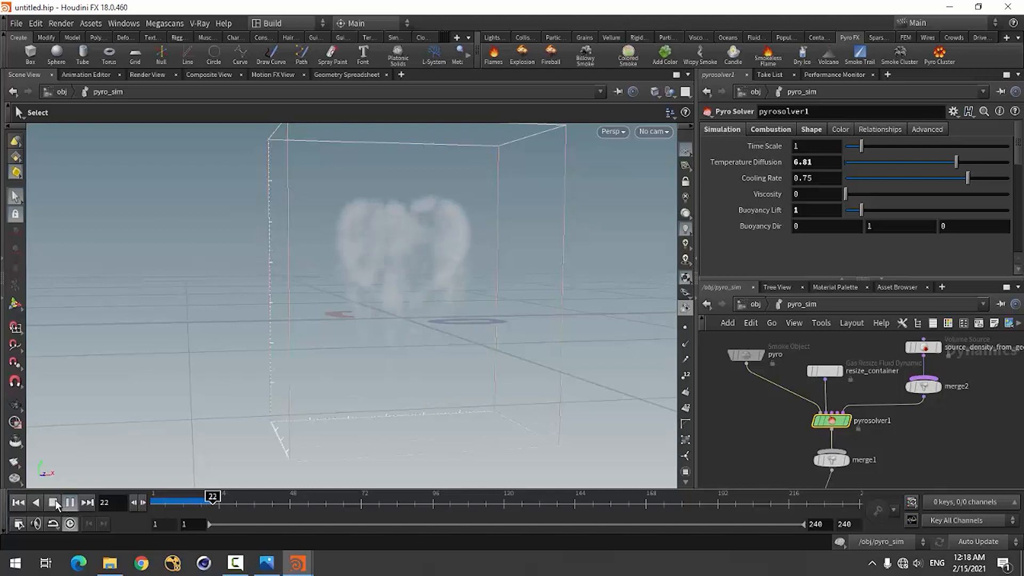
{"action": "left_click", "coordinate": [981, 161]}
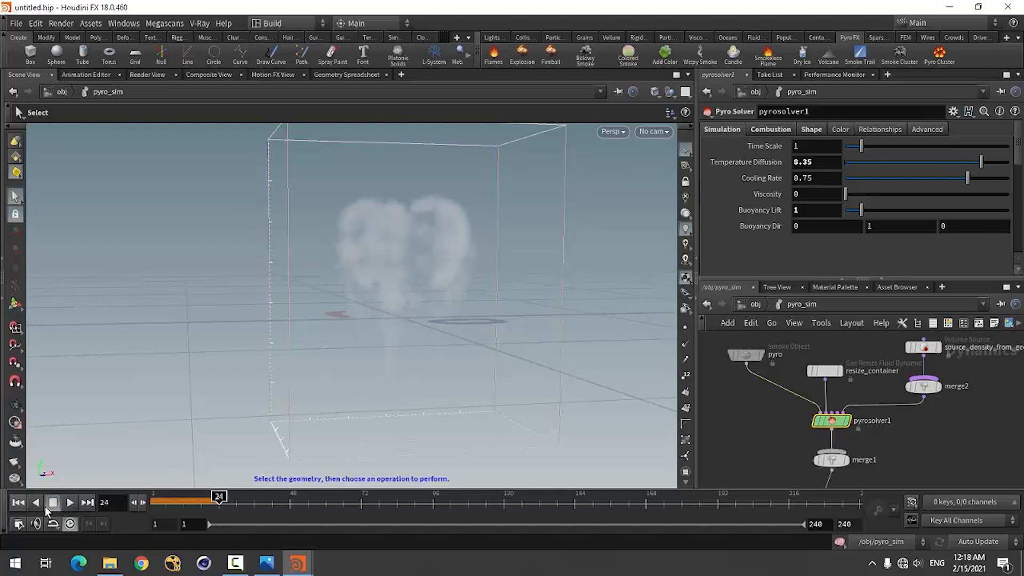
{"action": "left_click", "coordinate": [18, 502]}
{"action": "left_click", "coordinate": [70, 503]}
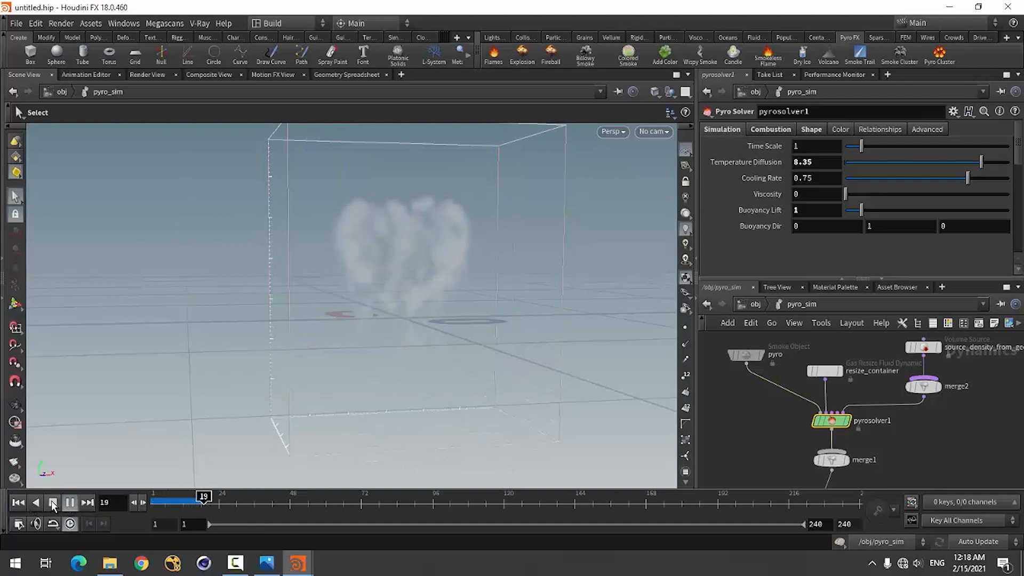
{"action": "left_click", "coordinate": [70, 503]}
Lower pyrosolver1's Cooling Rate to 0.142 and play the simulation from the first frame up to frame 30
{"action": "left_click", "coordinate": [868, 178]}
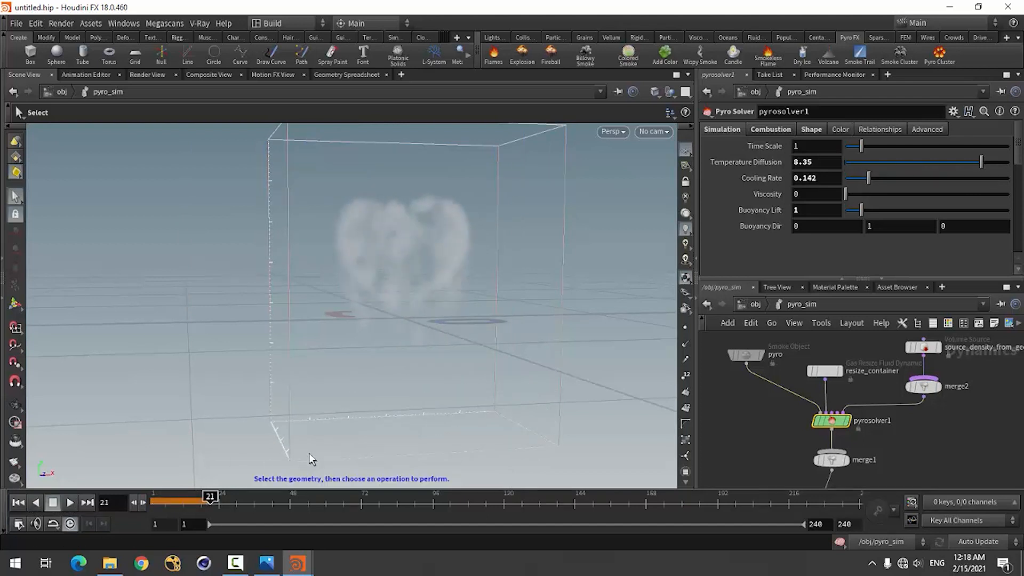
{"action": "left_click", "coordinate": [18, 503]}
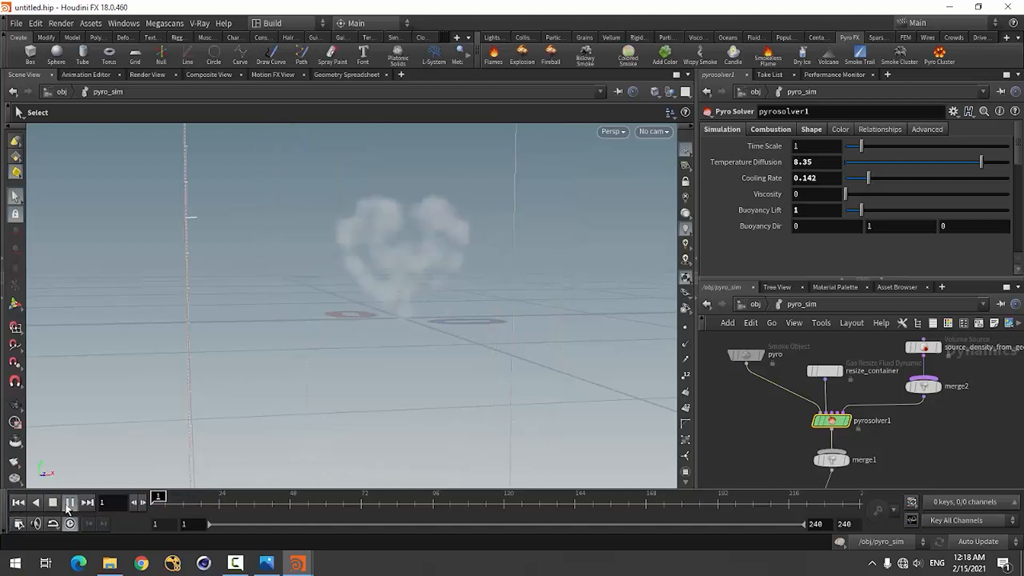
{"action": "left_click", "coordinate": [65, 503]}
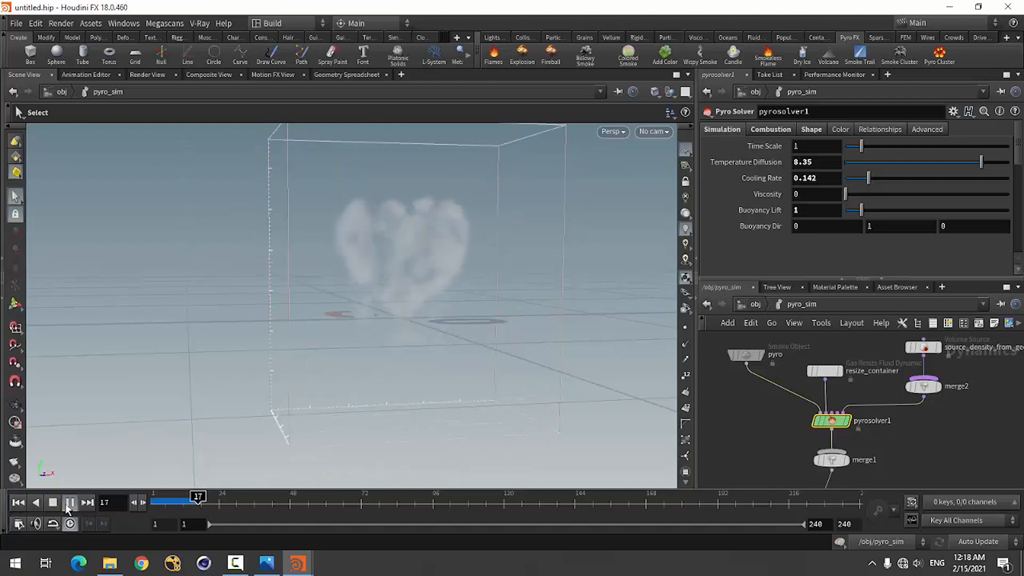
{"action": "left_click", "coordinate": [53, 503]}
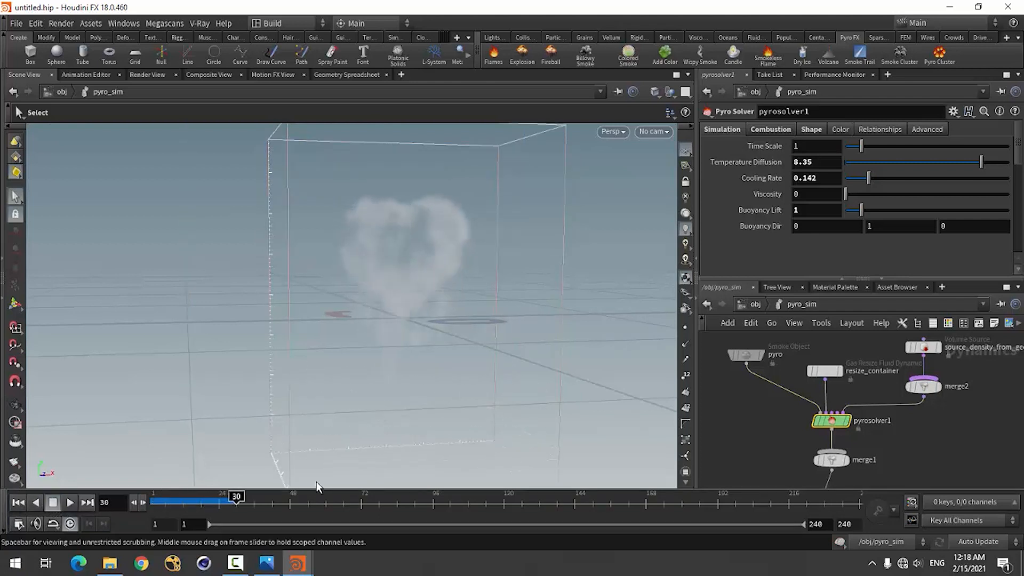
Set pyrosolver1's Viscosity to .1 and replay the simulation from the first frame to around frame 45
{"action": "left_click", "coordinate": [798, 195]}
{"action": "type", "text": ".1"}
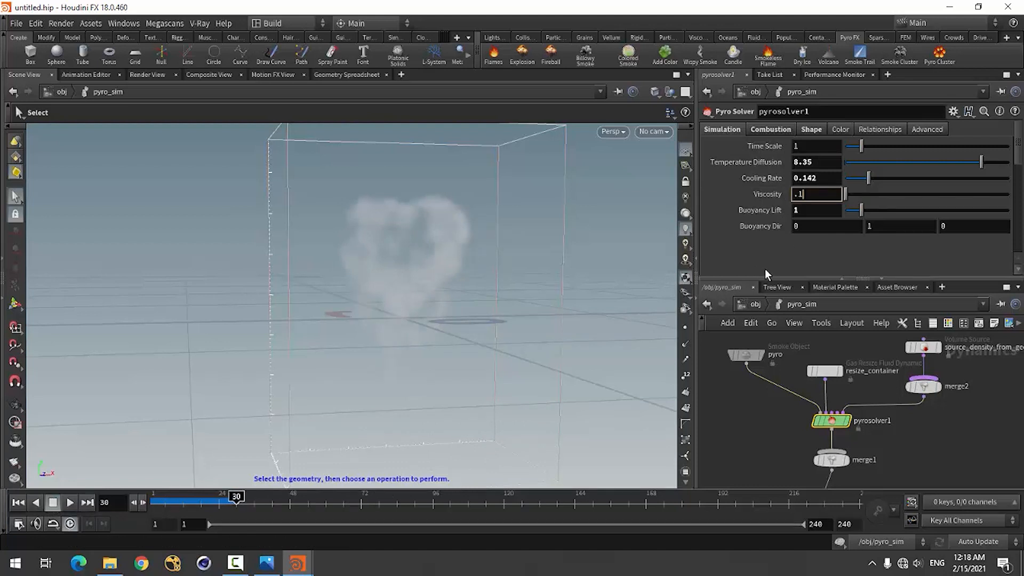
{"action": "key", "text": "Return"}
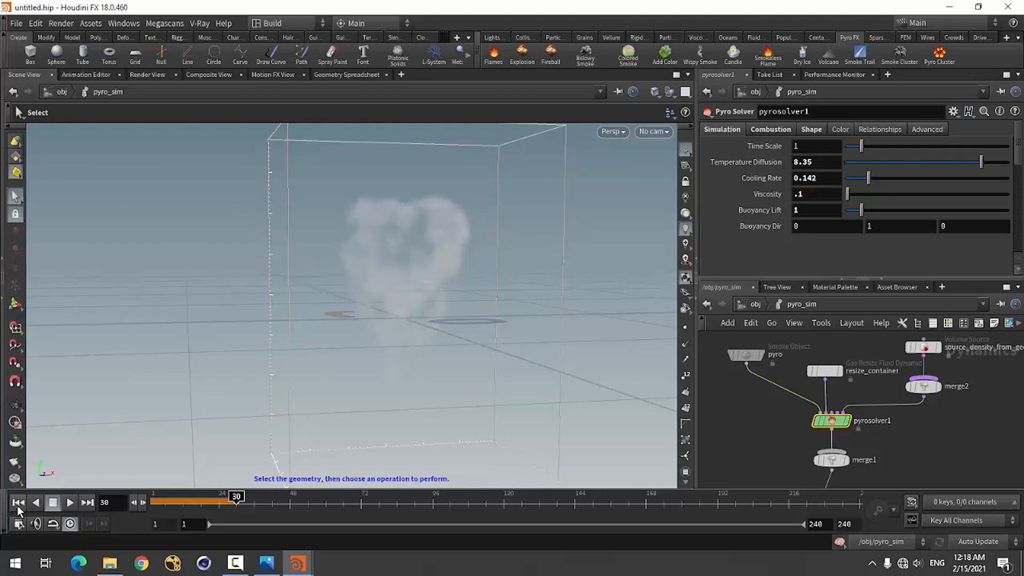
{"action": "left_click", "coordinate": [19, 504]}
{"action": "left_click", "coordinate": [70, 503]}
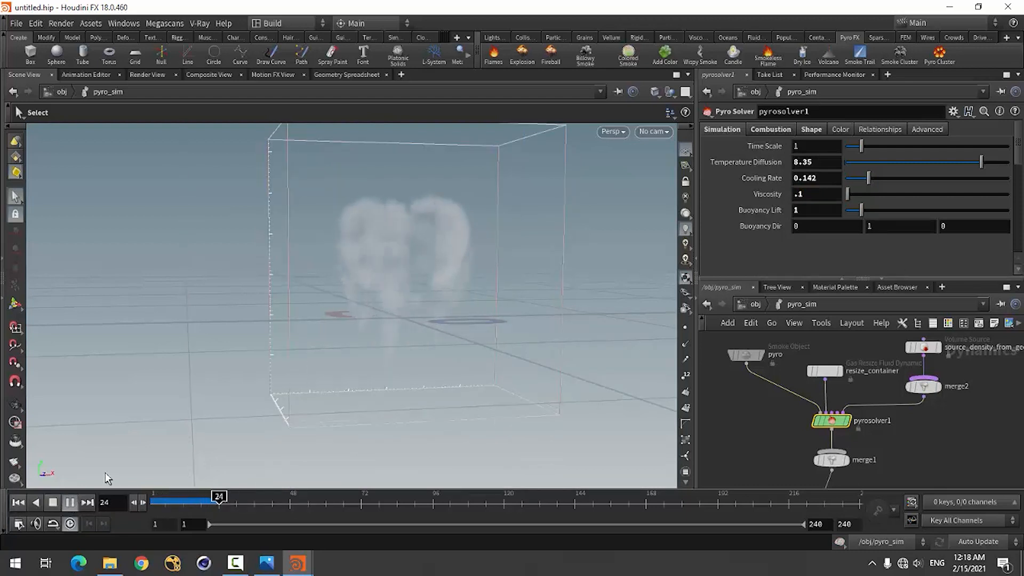
{"action": "left_click", "coordinate": [53, 502]}
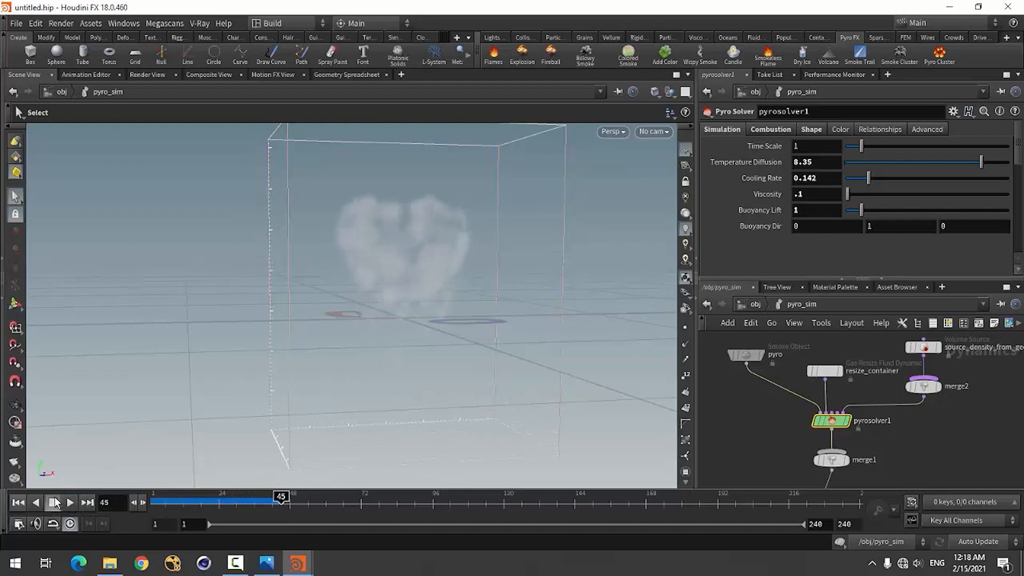
Inspect the pyro_import object's import nodes and Render settings while viewing the smoke at frames 26 and 31
{"action": "left_click", "coordinate": [758, 303]}
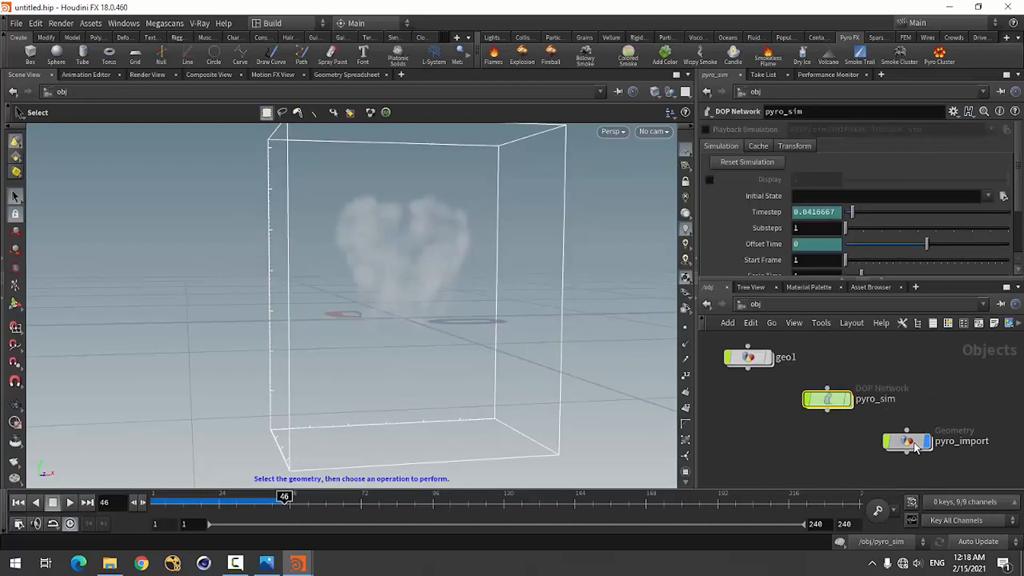
{"action": "double_click", "coordinate": [914, 445]}
{"action": "left_click", "coordinate": [840, 388]}
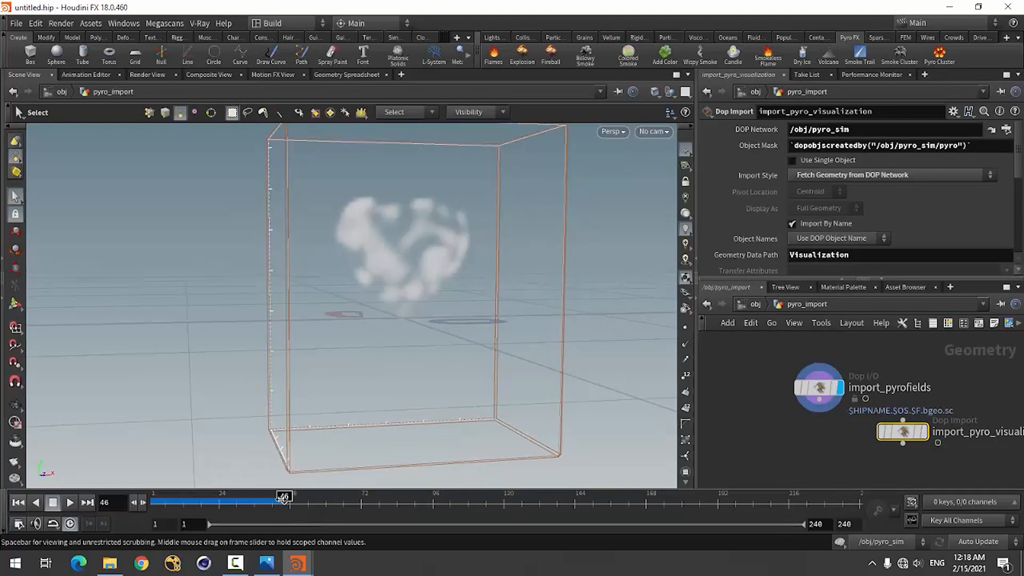
{"action": "left_click_drag", "start_coordinate": [284, 498], "coordinate": [225, 497]}
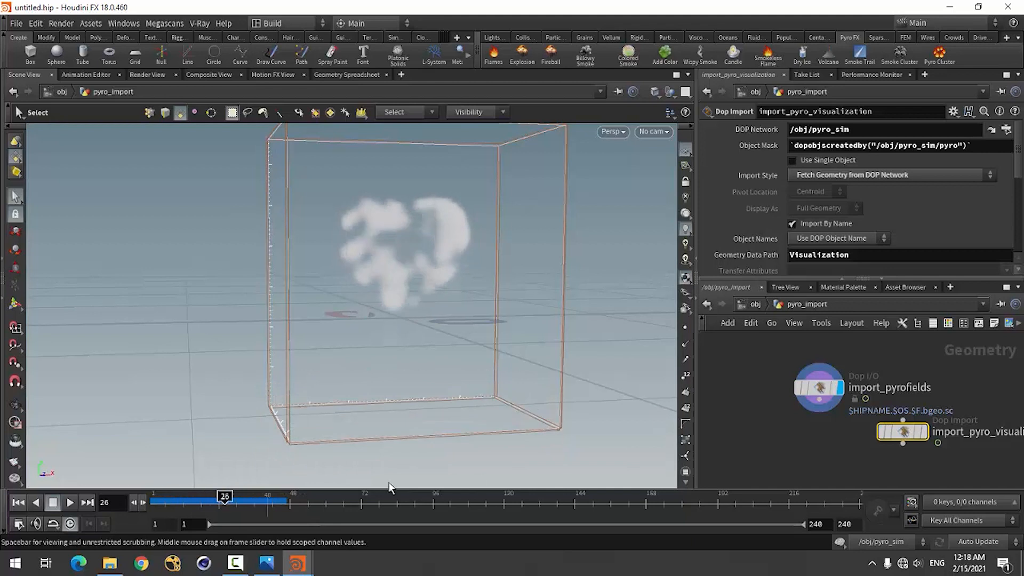
{"action": "left_click", "coordinate": [756, 304]}
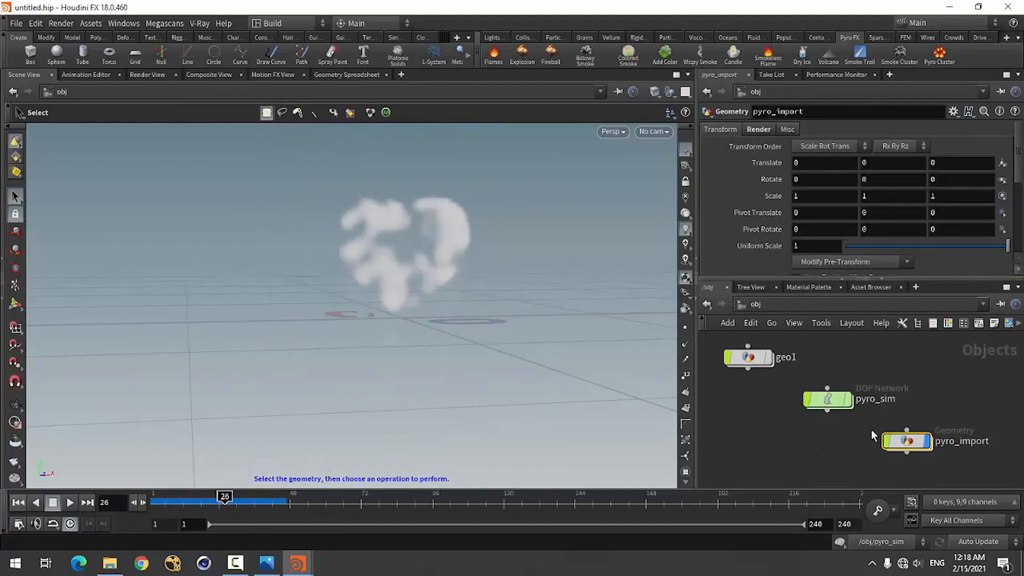
{"action": "left_click", "coordinate": [759, 131]}
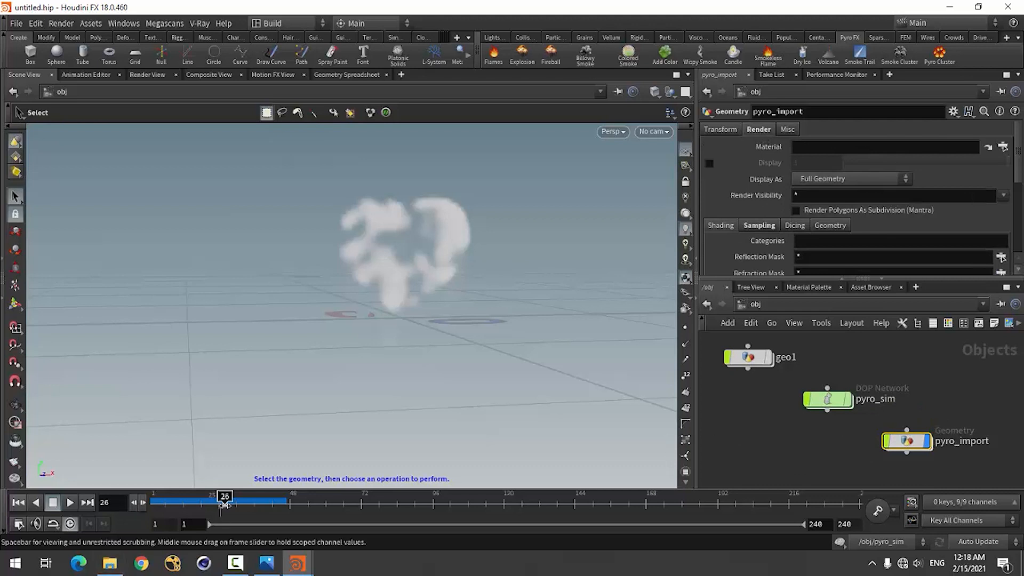
{"action": "mouse_move", "coordinate": [224, 500]}
{"action": "left_mouse_down"}
{"action": "mouse_move", "coordinate": [261, 501]}
{"action": "mouse_move", "coordinate": [240, 500]}
{"action": "left_mouse_up"}
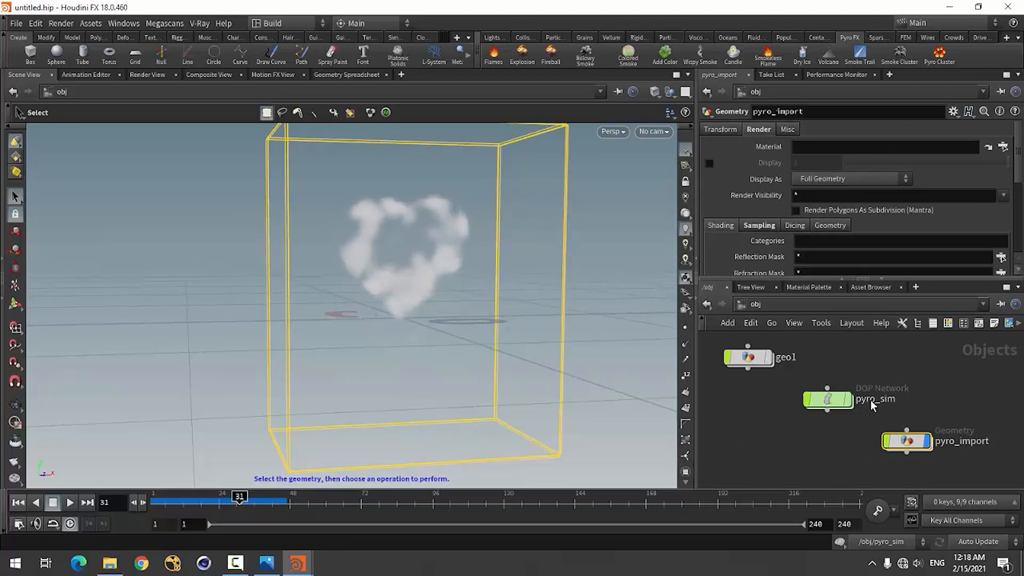
Inside pyro_sim, set the Dissipation in pyrosolver1's Shape settings to .8
{"action": "double_click", "coordinate": [828, 399]}
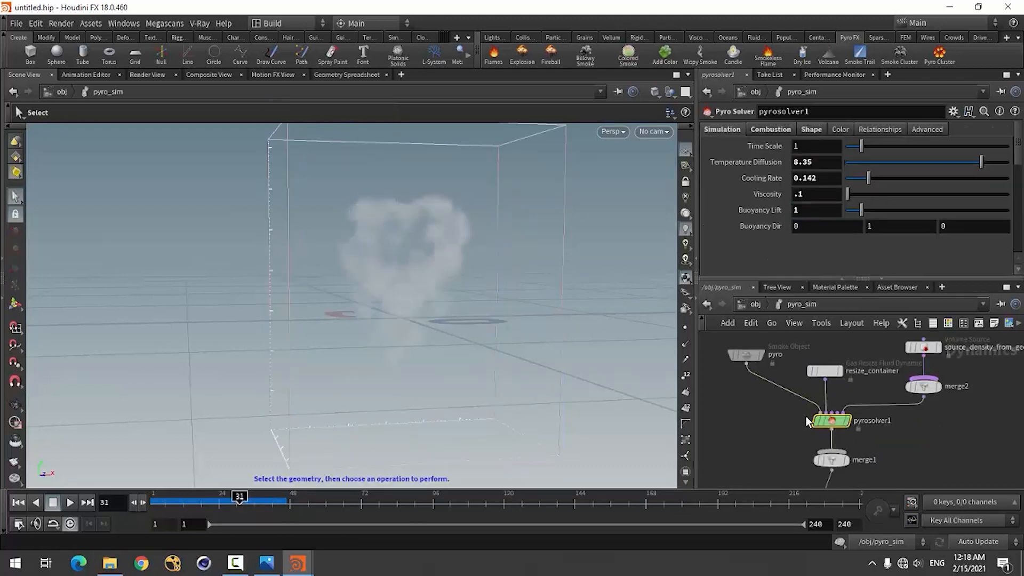
{"action": "left_click", "coordinate": [924, 347]}
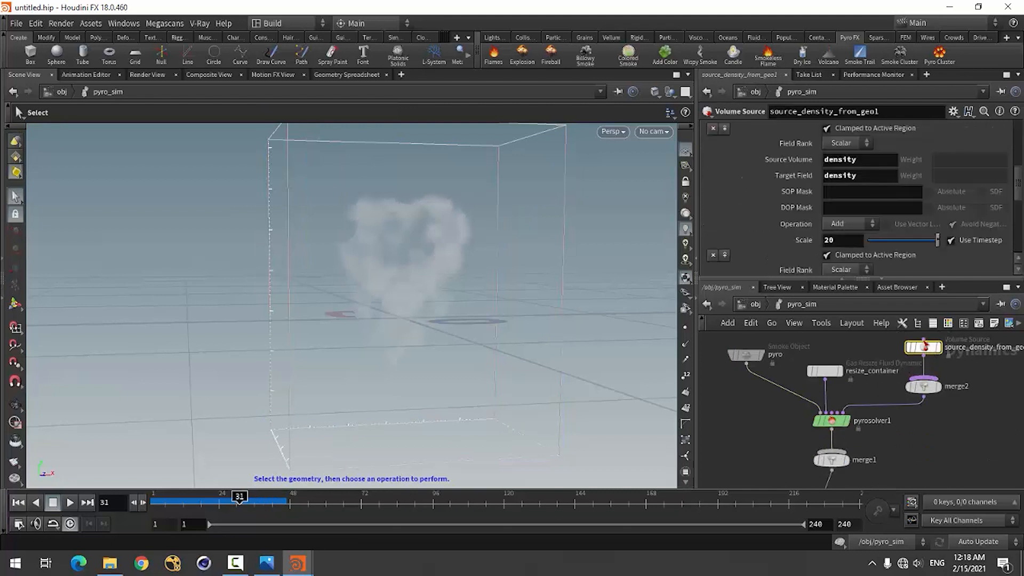
{"action": "left_click", "coordinate": [831, 421]}
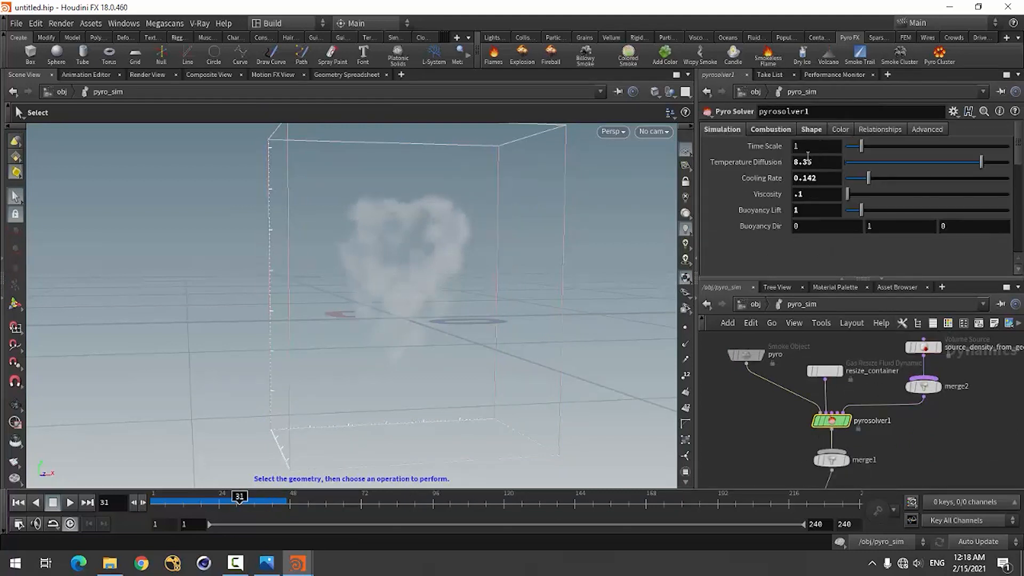
{"action": "left_click", "coordinate": [772, 132]}
{"action": "left_click", "coordinate": [808, 130]}
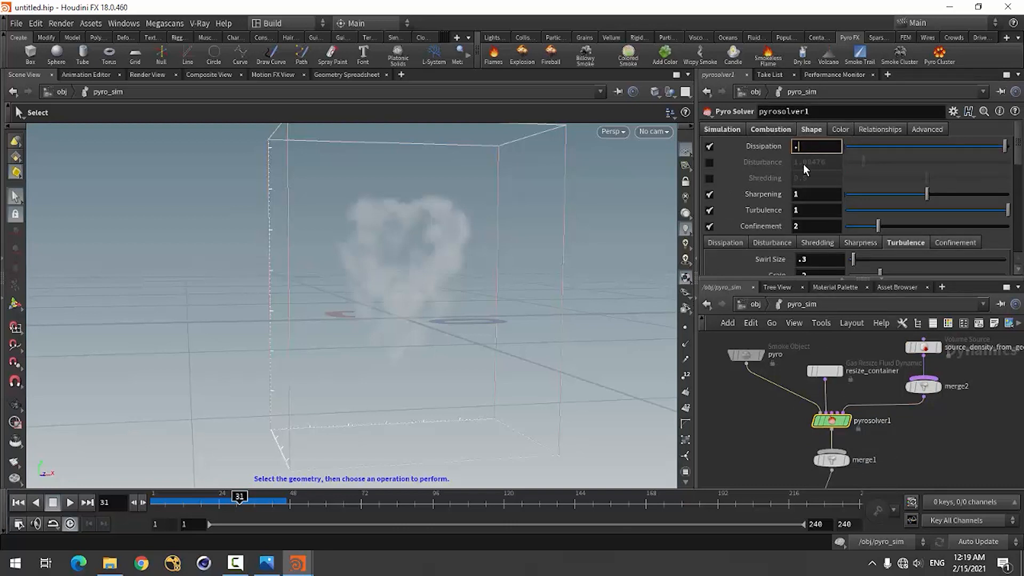
{"action": "type", "text": ".8"}
{"action": "key", "text": "Return"}
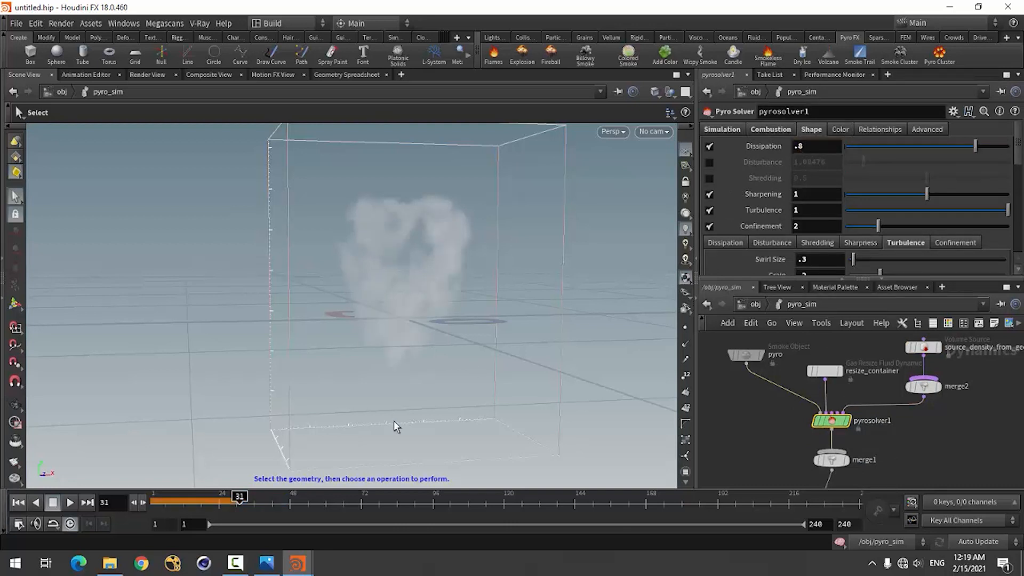
Play the simulation from the first frame to frame 44 to check the reduced dissipation
{"action": "left_click", "coordinate": [21, 504]}
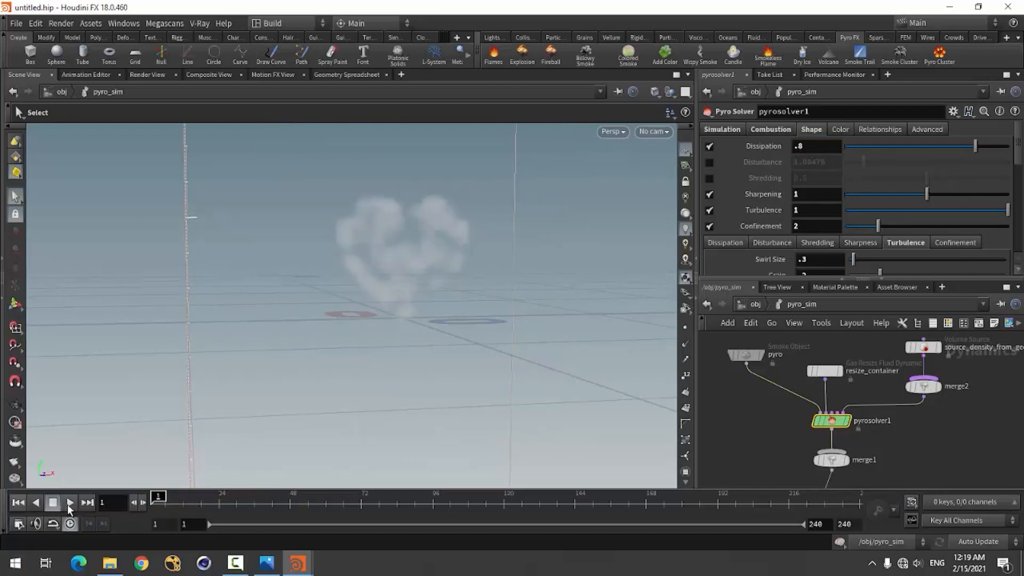
{"action": "left_click", "coordinate": [69, 503]}
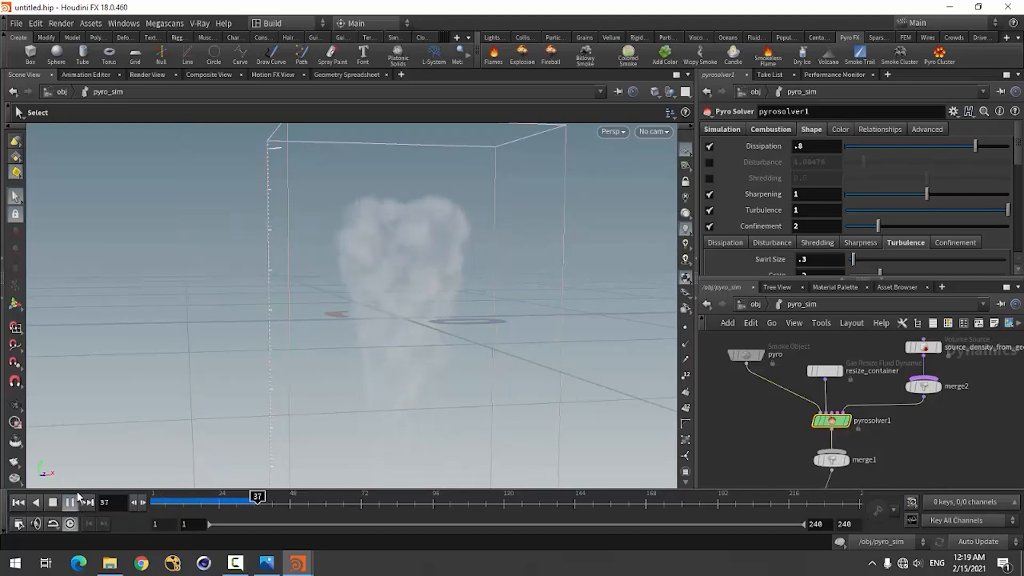
{"action": "left_click", "coordinate": [53, 504]}
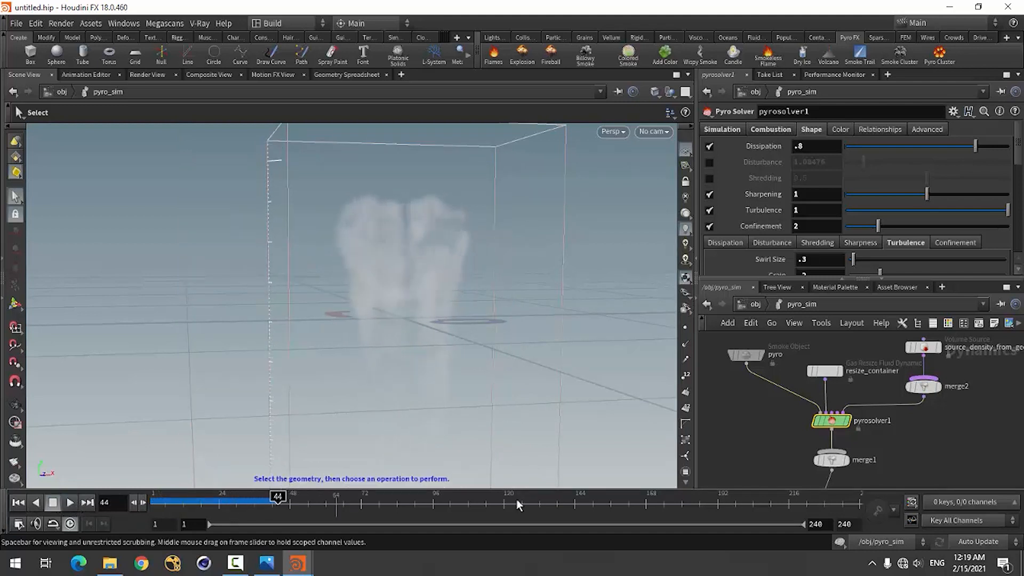
Inside geo1, set the display flag on the Out null node to show the heart mesh with the smoke
{"action": "left_click", "coordinate": [755, 304]}
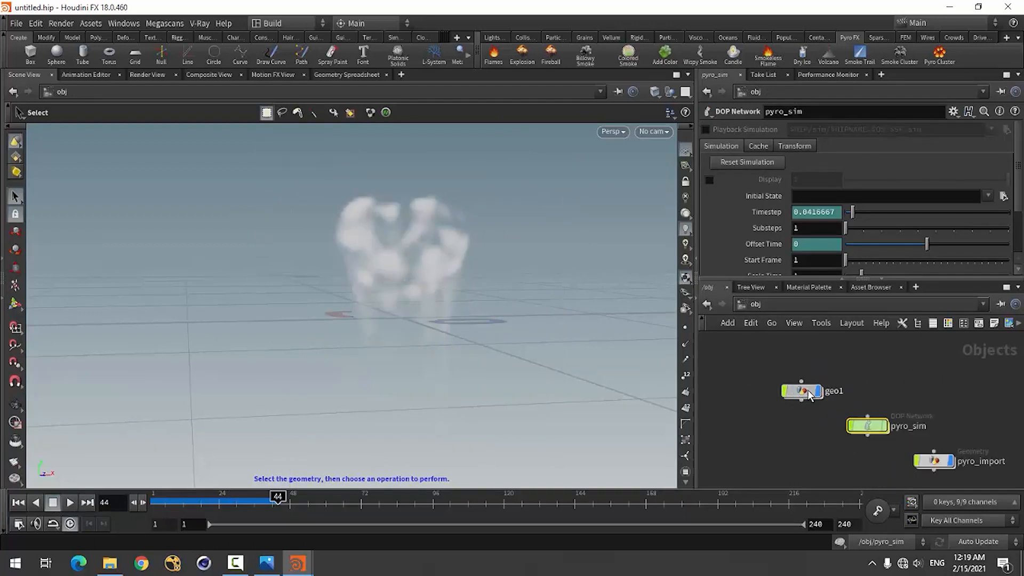
{"action": "double_click", "coordinate": [803, 391]}
{"action": "scroll", "coordinate": [843, 459], "scroll_direction": "down", "scroll_amount": 4}
{"action": "scroll", "coordinate": [839, 407], "scroll_direction": "up", "scroll_amount": 3}
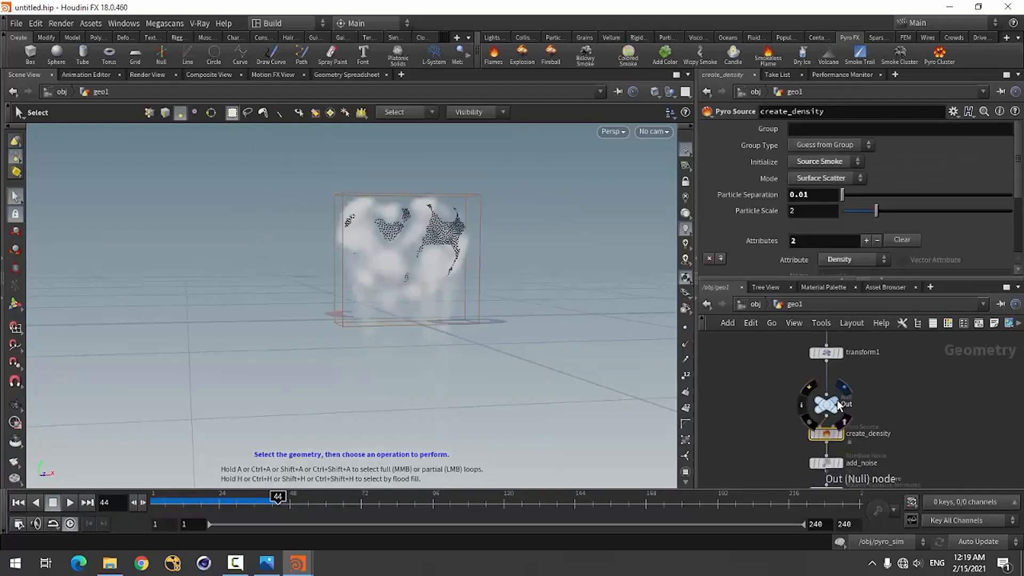
{"action": "left_click", "coordinate": [837, 400]}
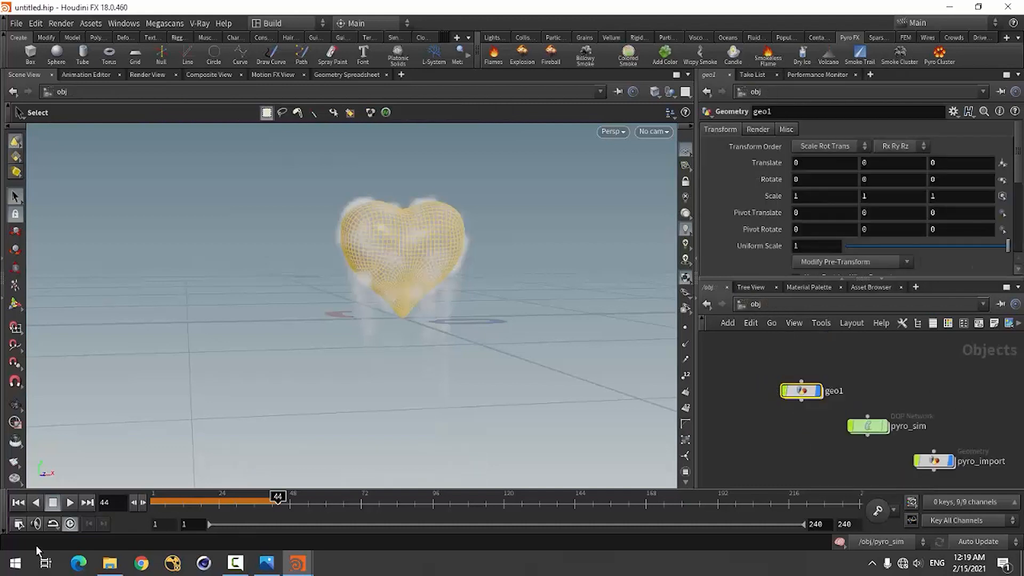
Play the simulation from the first frame to frame 19 and examine the smoke around the heart from above
{"action": "left_click", "coordinate": [19, 503]}
{"action": "left_click", "coordinate": [70, 502]}
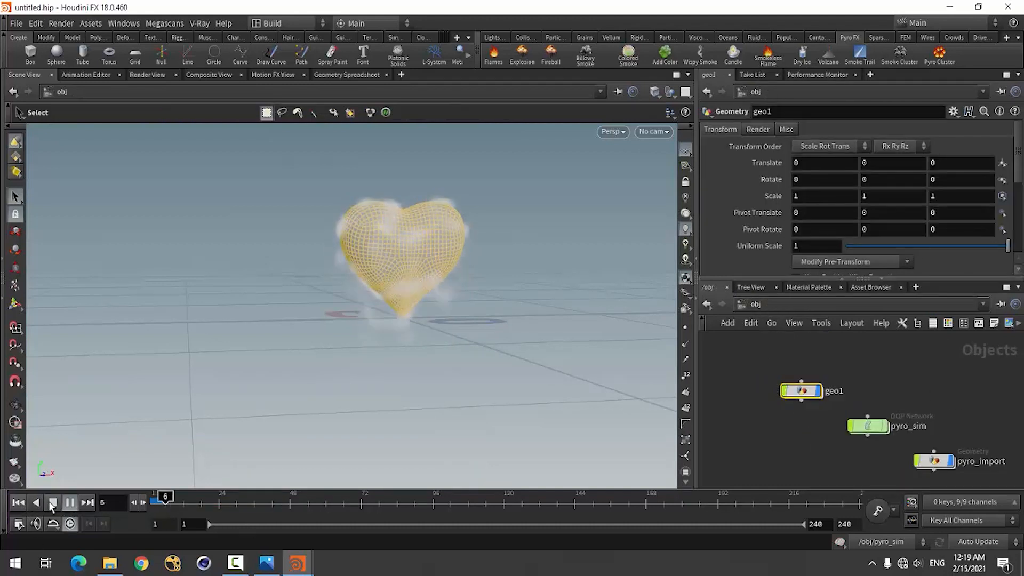
{"action": "left_click", "coordinate": [50, 503]}
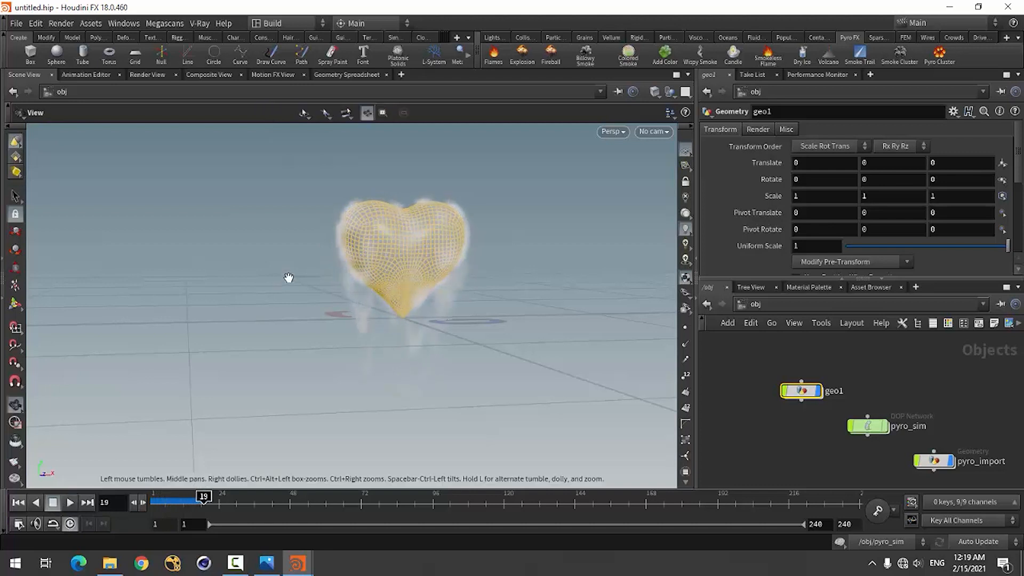
{"action": "left_click_drag", "start_coordinate": [288, 277], "coordinate": [315, 297], "text": "alt"}
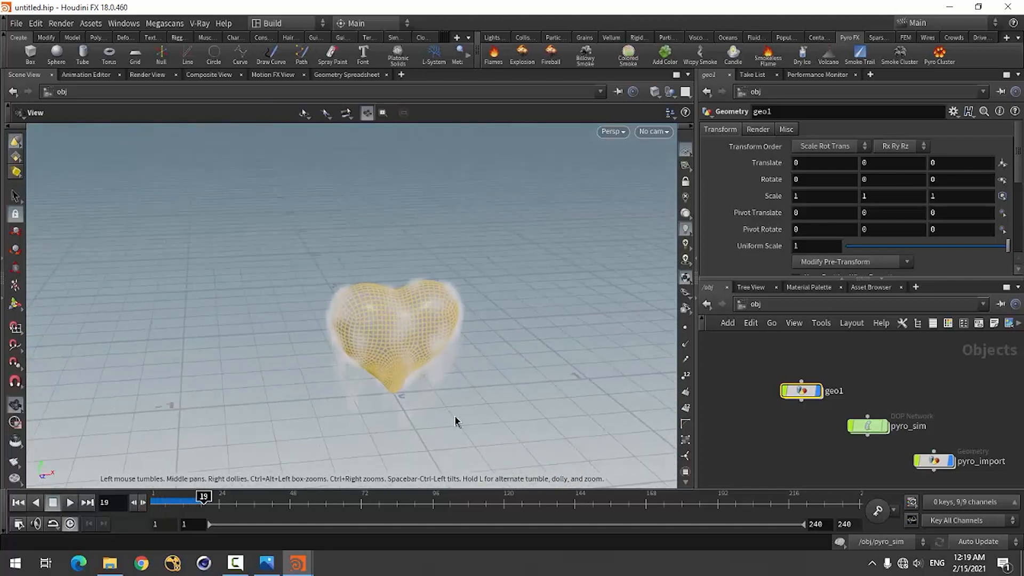
Inside pyro_sim, set the Division Size of the pyro smoke object to 0.005
{"action": "double_click", "coordinate": [933, 461]}
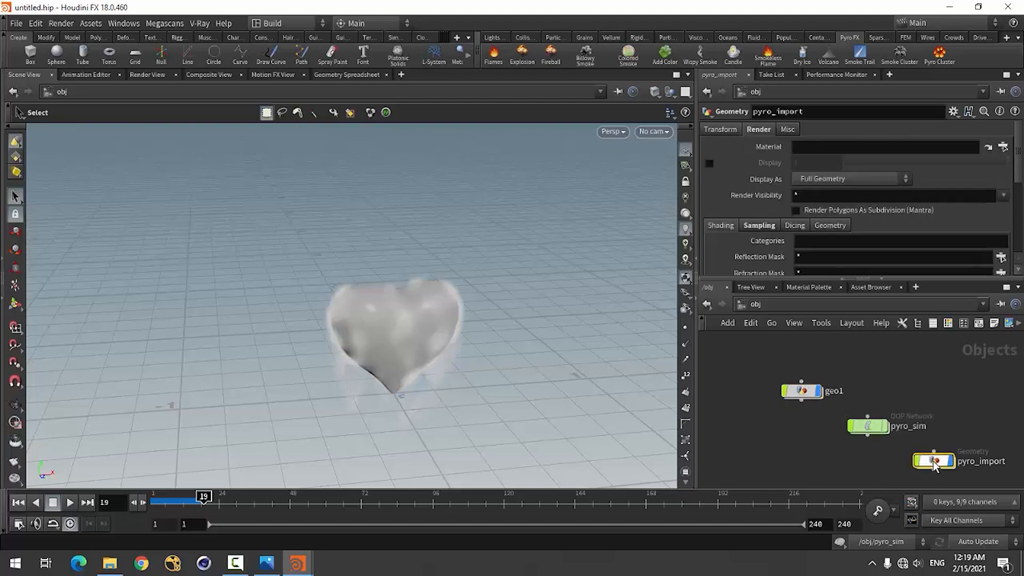
{"action": "left_click", "coordinate": [750, 306]}
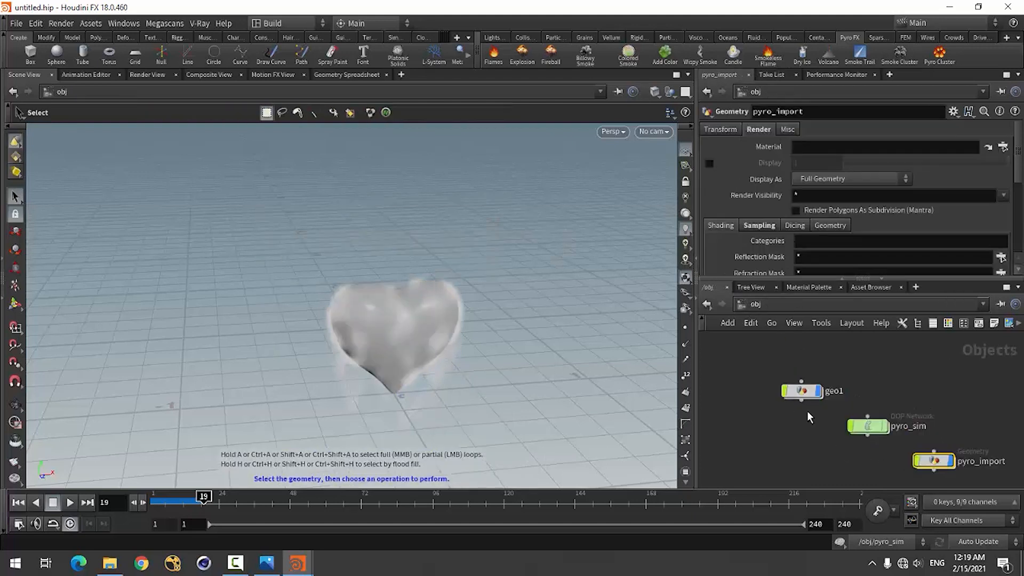
{"action": "double_click", "coordinate": [865, 423]}
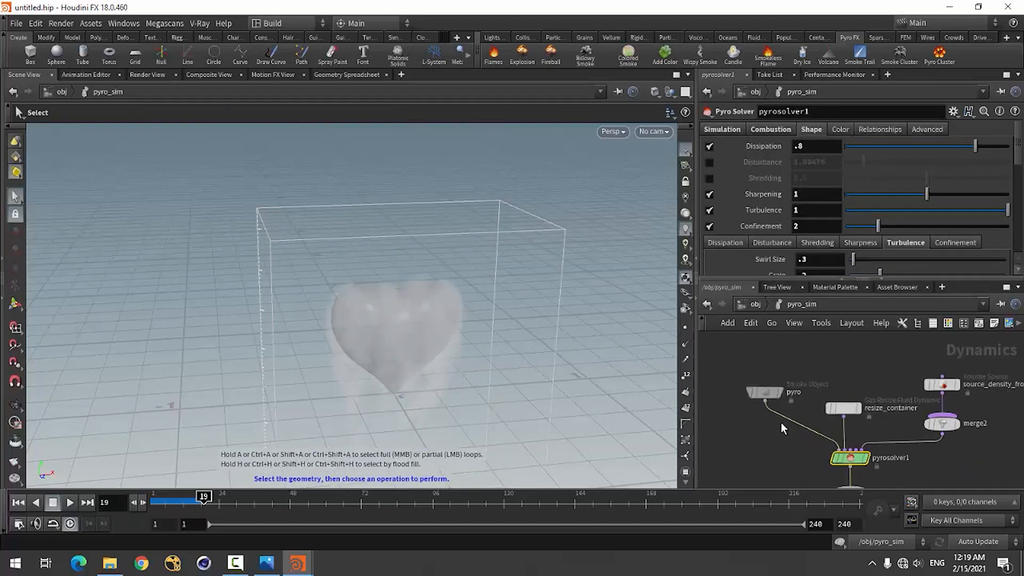
{"action": "left_click", "coordinate": [761, 386]}
{"action": "left_click", "coordinate": [819, 179]}
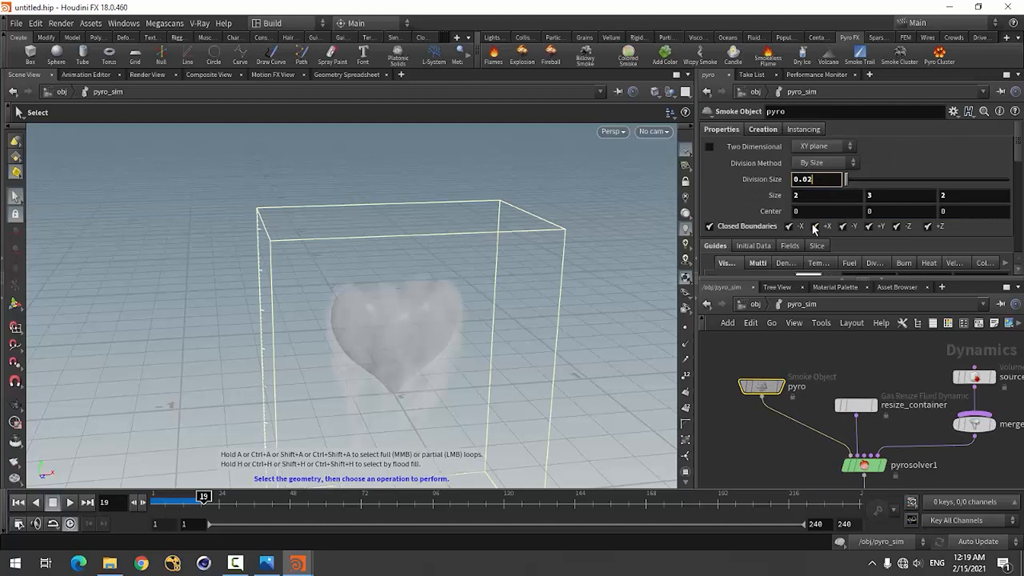
{"action": "key", "text": "BackSpace"}
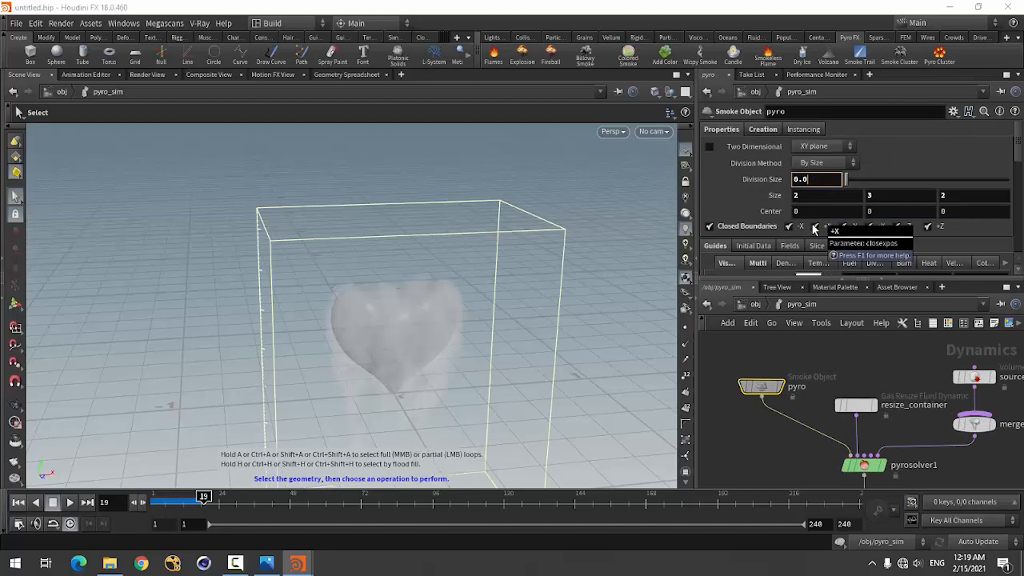
{"action": "type", "text": "05"}
{"action": "key", "text": "Return"}
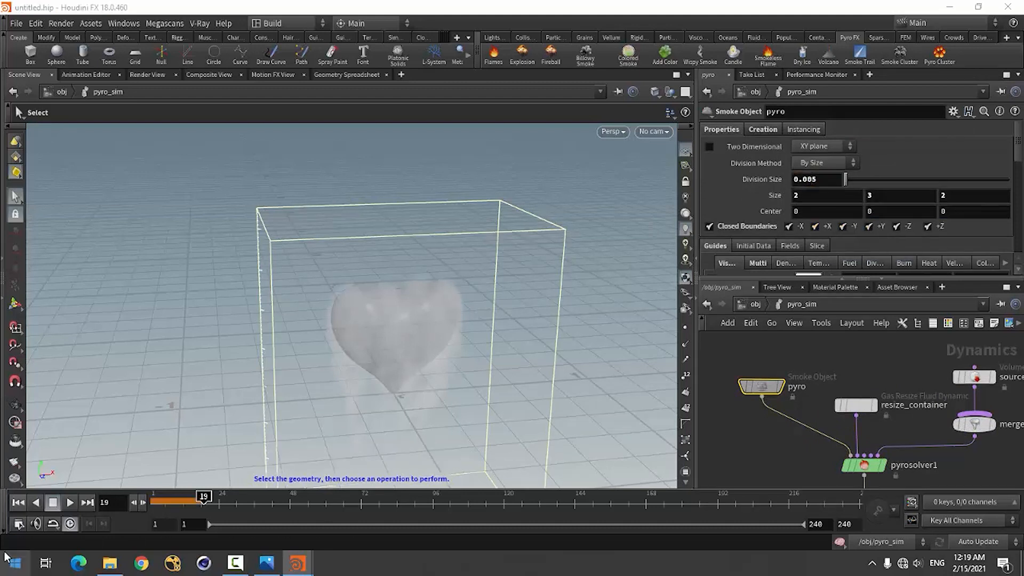
Play the simulation from the first frame to frame 13 and examine the finer smoke around the heart from a lower angle
{"action": "left_click", "coordinate": [18, 502]}
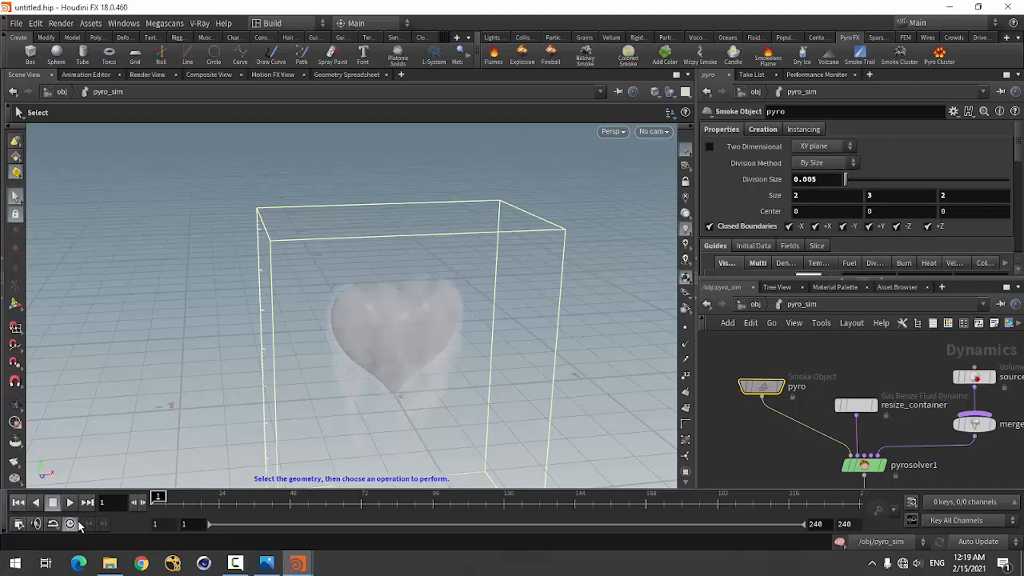
{"action": "left_click", "coordinate": [70, 502]}
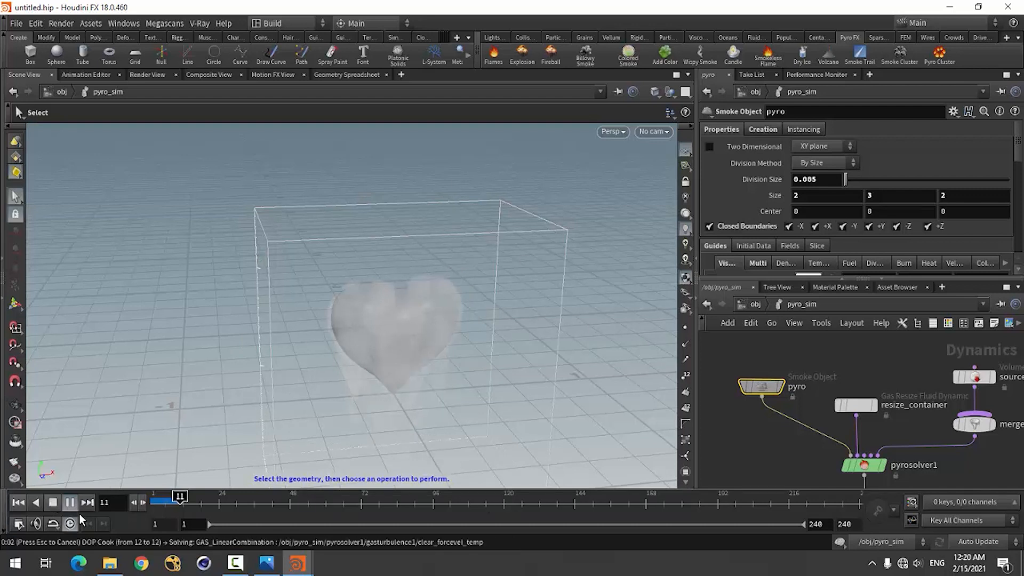
{"action": "left_click", "coordinate": [53, 503]}
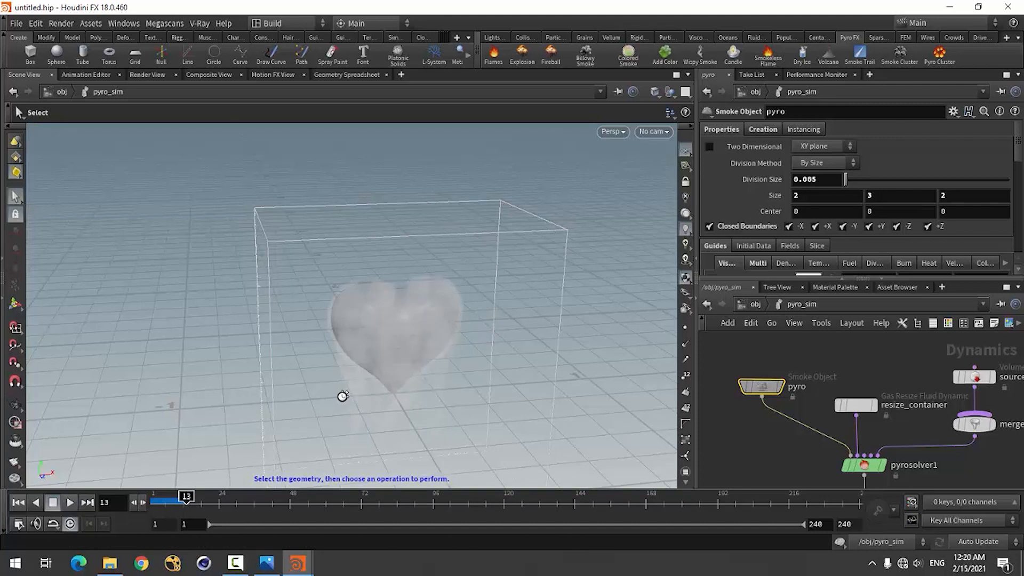
{"action": "key", "text": "Escape"}
{"action": "left_click_drag", "start_coordinate": [340, 400], "coordinate": [329, 377]}
{"action": "key", "text": "s"}
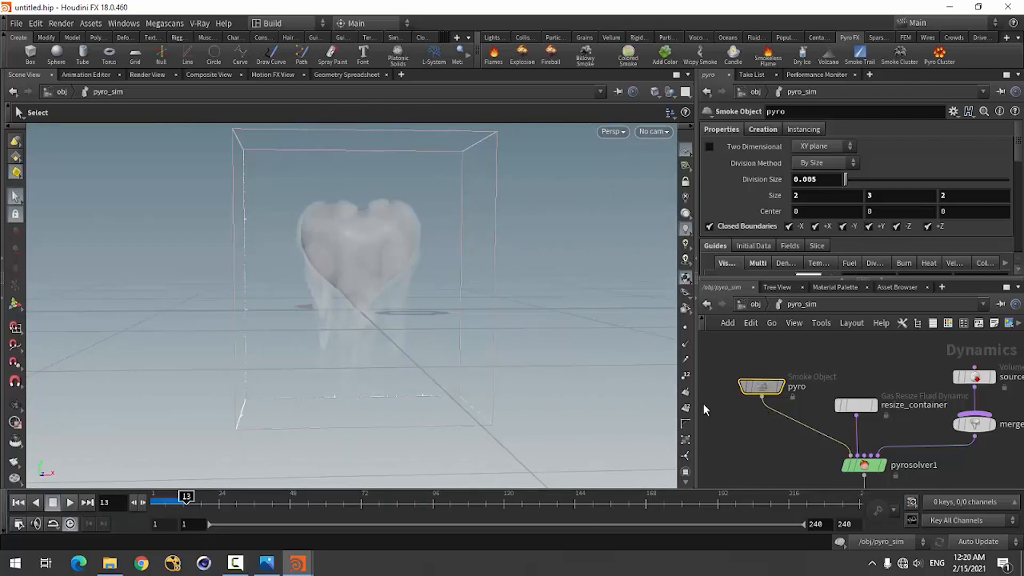
Add a V-Ray Dome Light to the object-level network, beside the pyro_import node
{"action": "left_click", "coordinate": [755, 304]}
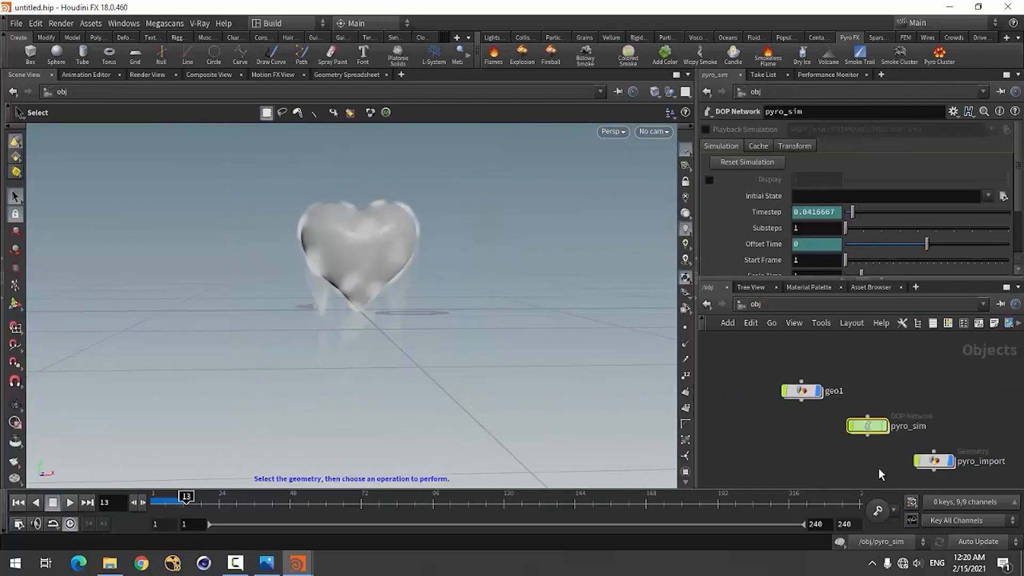
{"action": "left_click", "coordinate": [798, 459]}
{"action": "scroll", "coordinate": [832, 440], "scroll_direction": "down", "scroll_amount": 2}
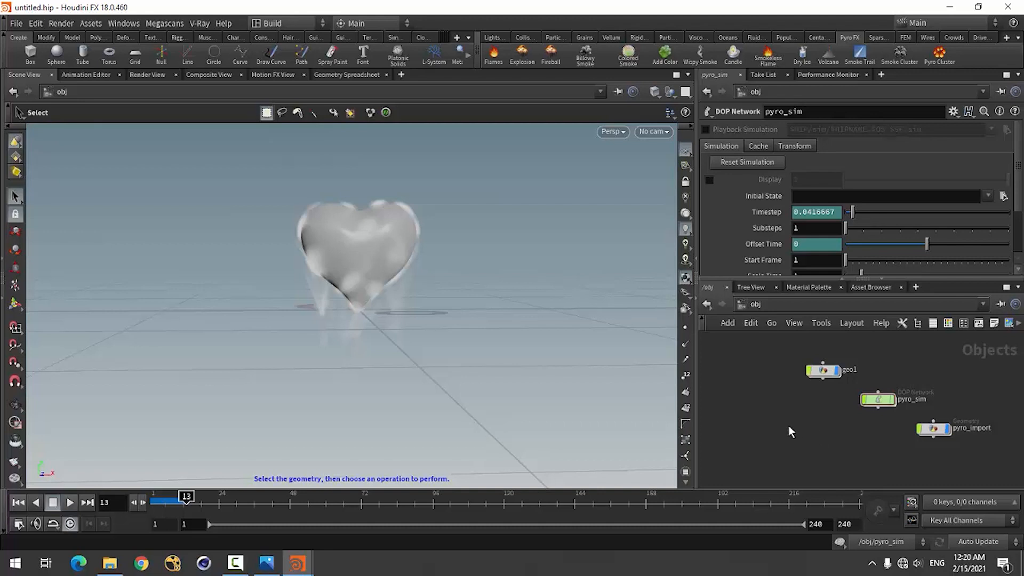
{"action": "key", "text": "Tab"}
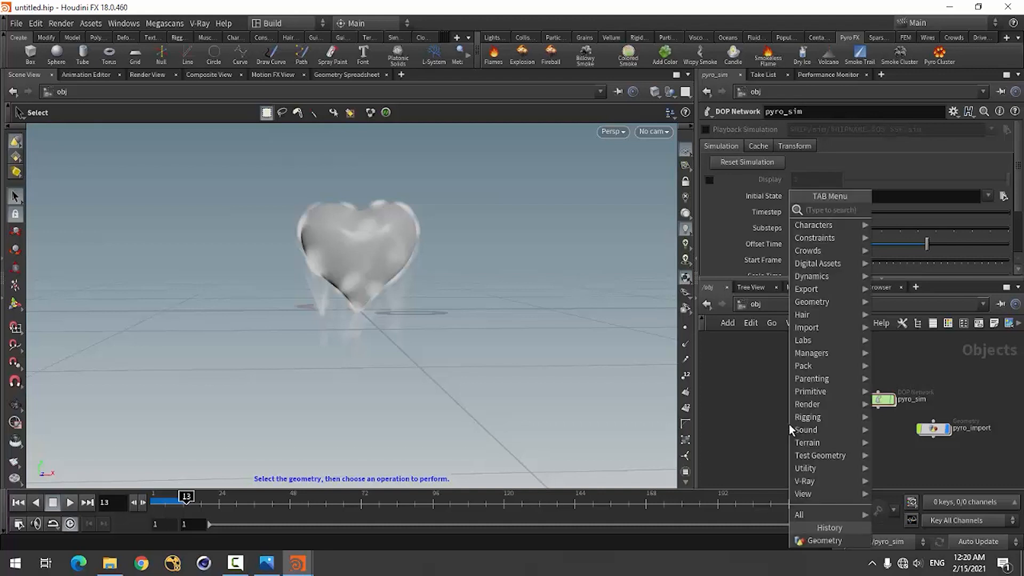
{"action": "mouse_move", "coordinate": [827, 483]}
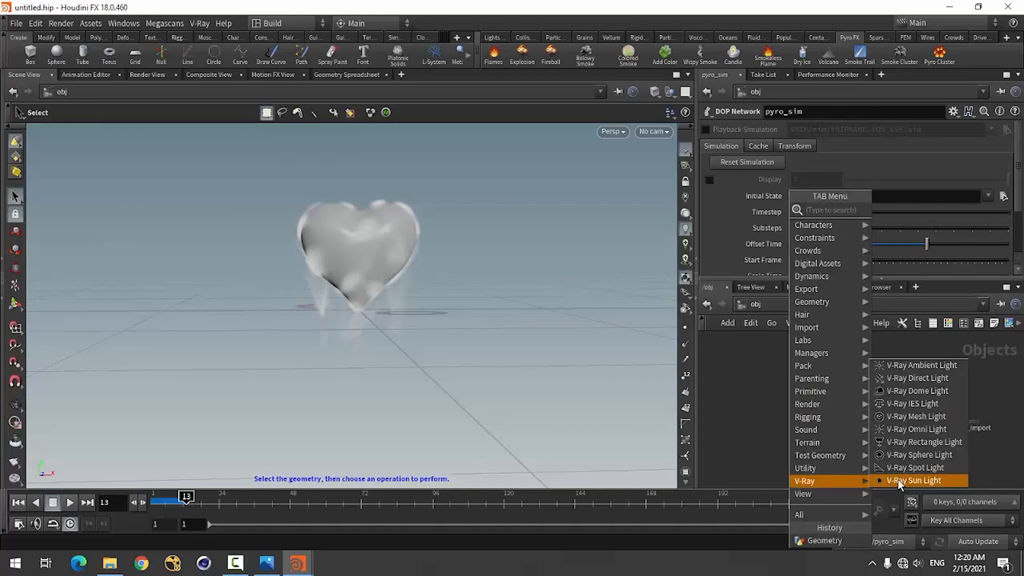
{"action": "left_click", "coordinate": [922, 392]}
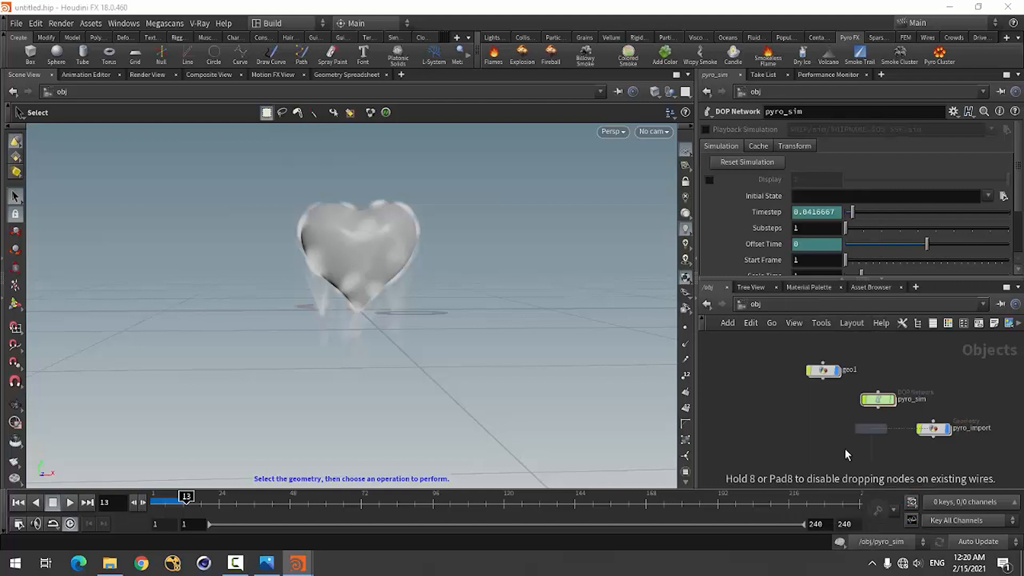
{"action": "left_click", "coordinate": [819, 430]}
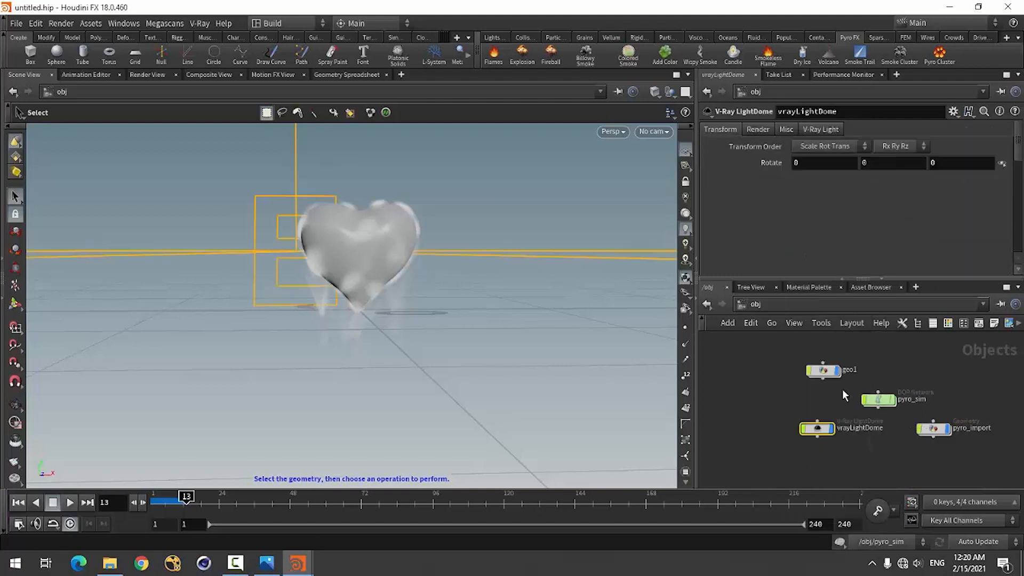
Start choosing a texture file for the dome light and browse to the F:/HDRI folder
{"action": "left_click", "coordinate": [793, 129]}
{"action": "left_click", "coordinate": [817, 130]}
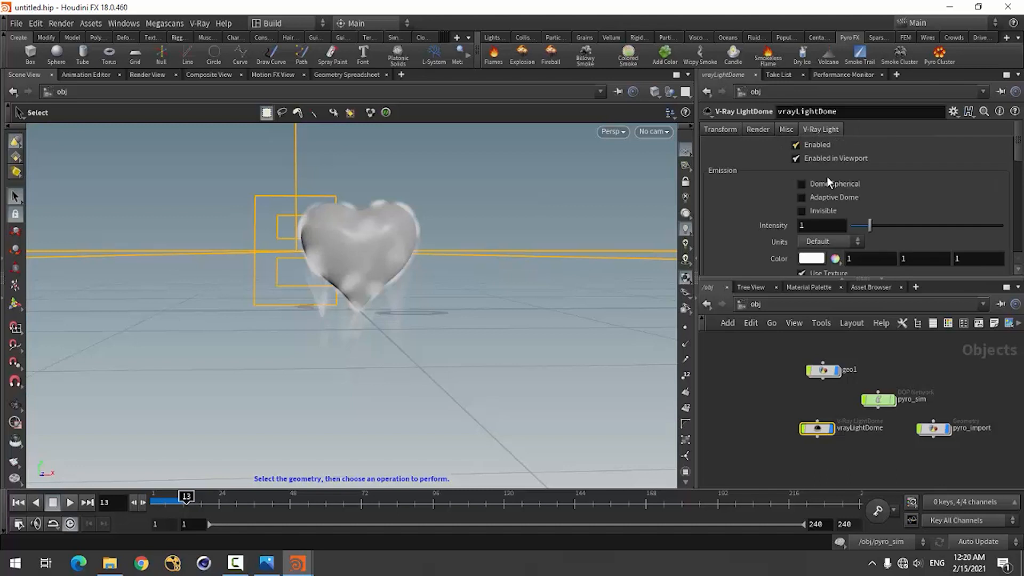
{"action": "scroll", "coordinate": [747, 240], "scroll_direction": "down", "scroll_amount": 3}
{"action": "scroll", "coordinate": [753, 243], "scroll_direction": "down", "scroll_amount": 2}
{"action": "left_click", "coordinate": [998, 203]}
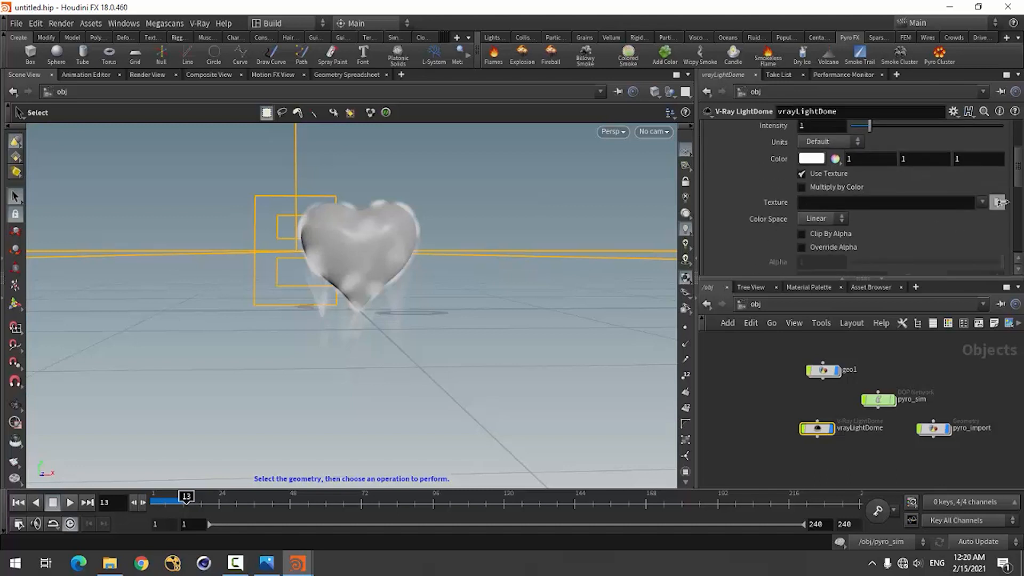
{"action": "left_click", "coordinate": [562, 144]}
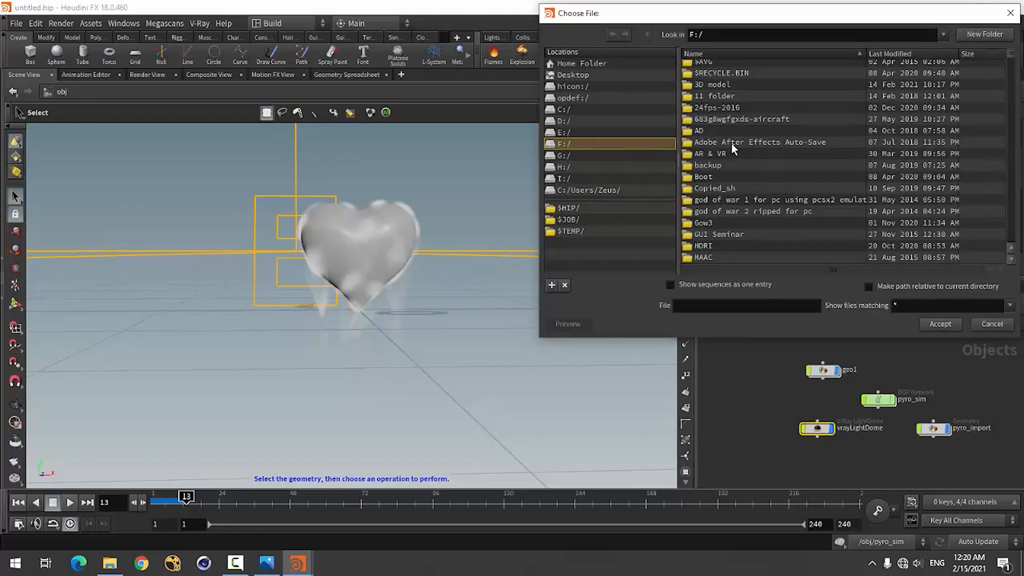
{"action": "scroll", "coordinate": [711, 211], "scroll_direction": "down", "scroll_amount": 3}
{"action": "double_click", "coordinate": [710, 201]}
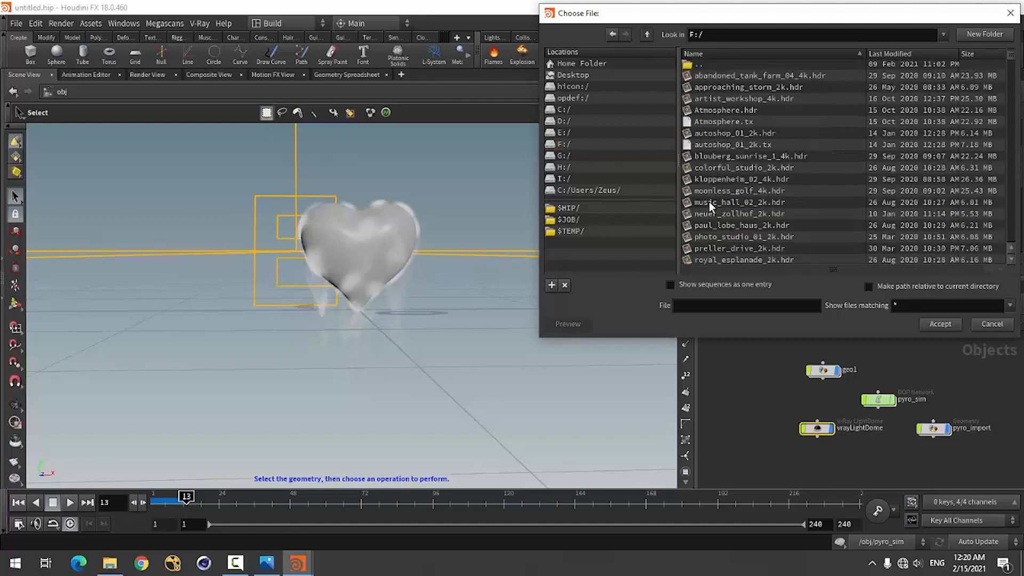
Show image thumbnails in the file list and load autoshop_01_2k.hdr as the dome light's texture
{"action": "right_click", "coordinate": [841, 158]}
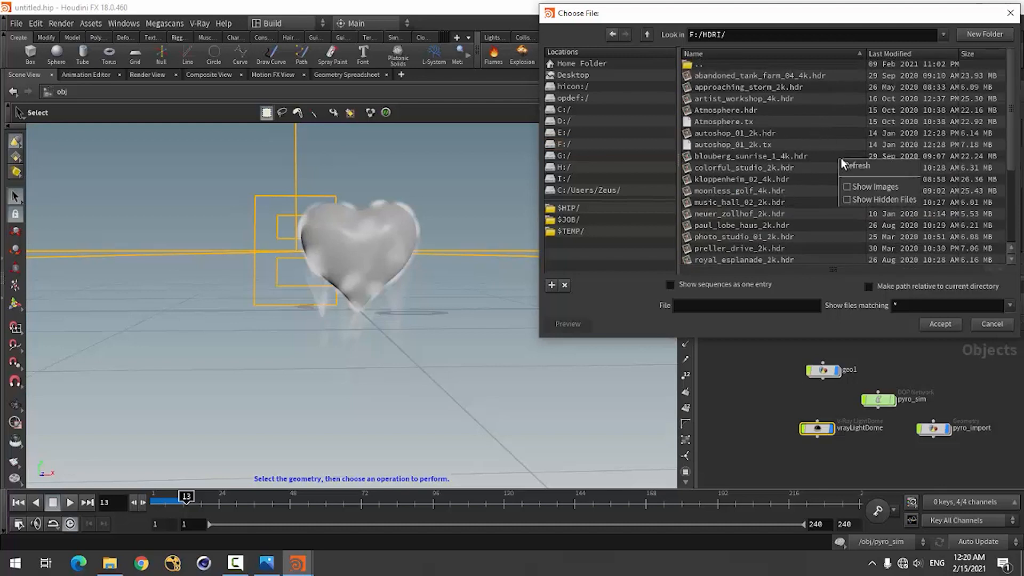
{"action": "left_click", "coordinate": [855, 190]}
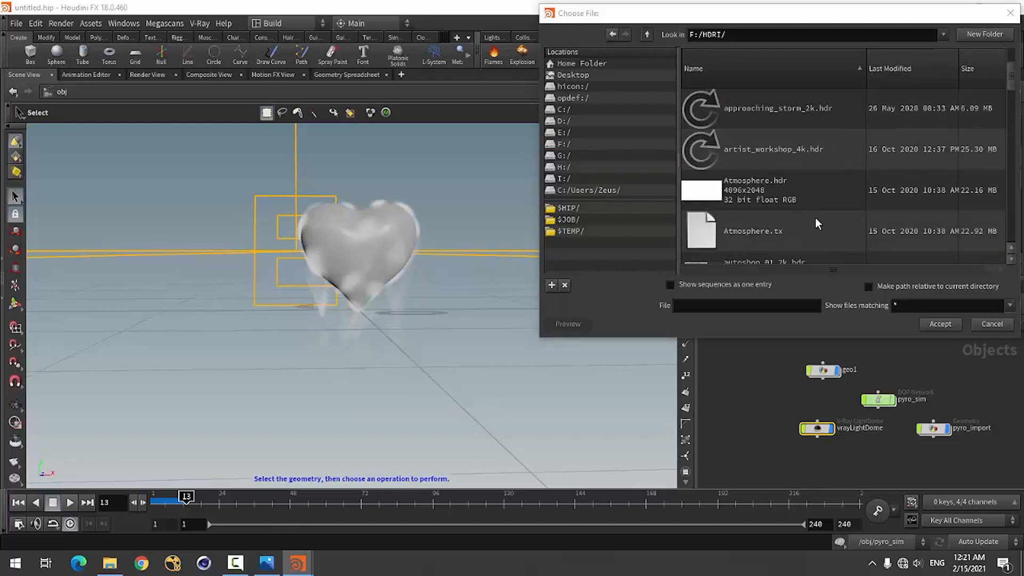
{"action": "scroll", "coordinate": [815, 218], "scroll_direction": "down", "scroll_amount": 2}
{"action": "left_click", "coordinate": [720, 200]}
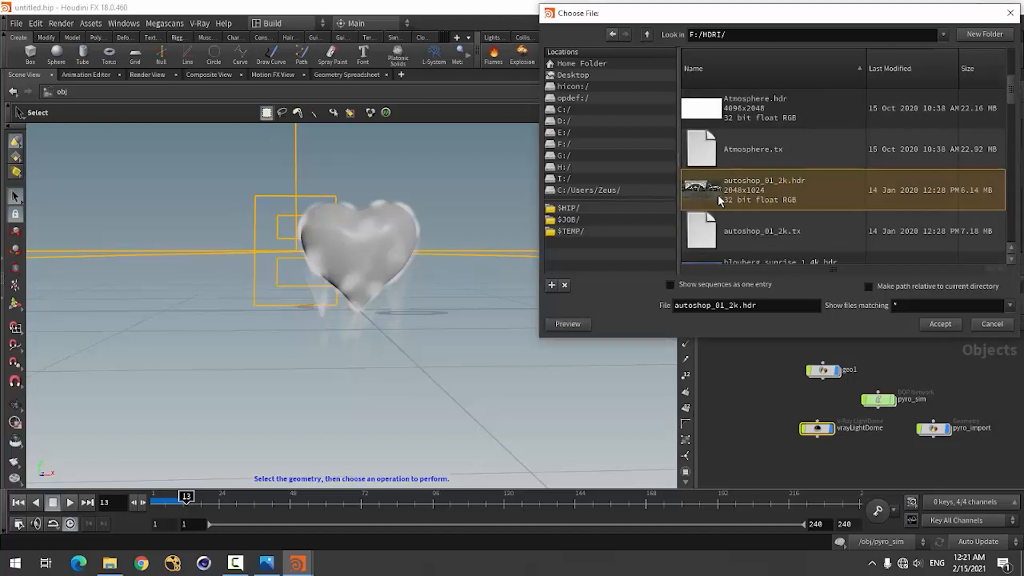
{"action": "left_click", "coordinate": [940, 324]}
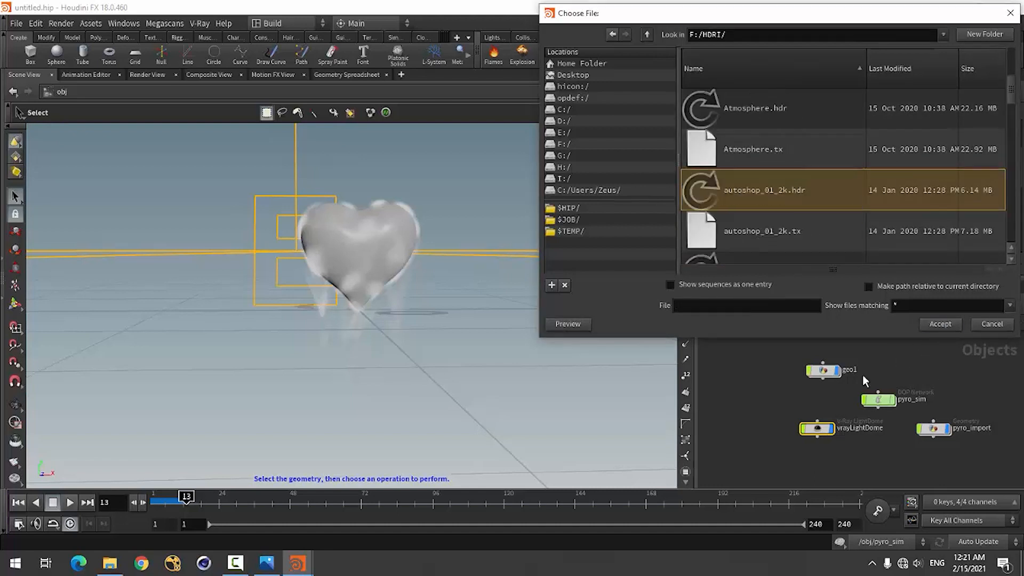
{"action": "key", "text": "Escape"}
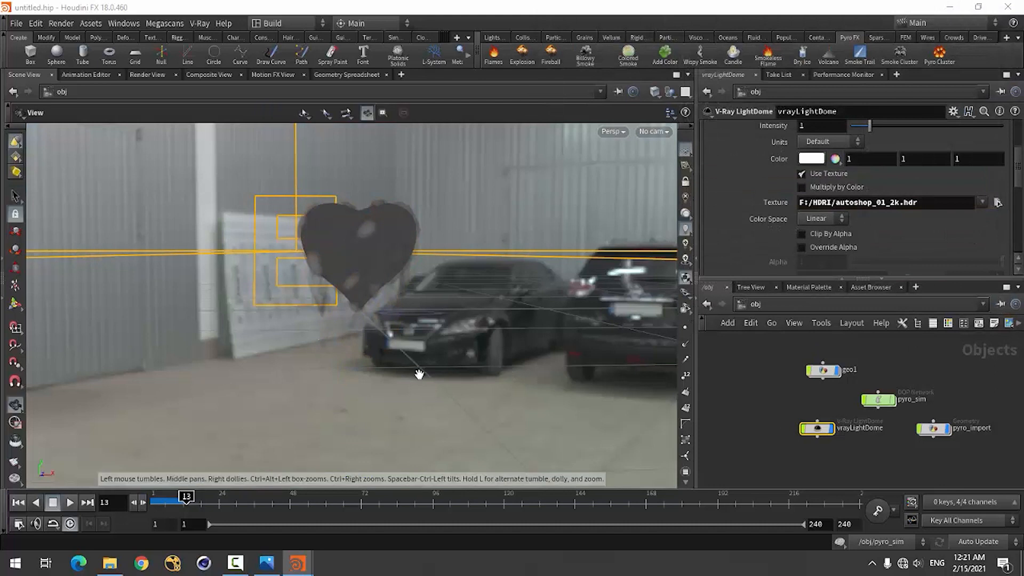
Frame the heart against the HDRI background and create a new camera from the current view
{"action": "left_click_drag", "start_coordinate": [418, 372], "coordinate": [432, 389]}
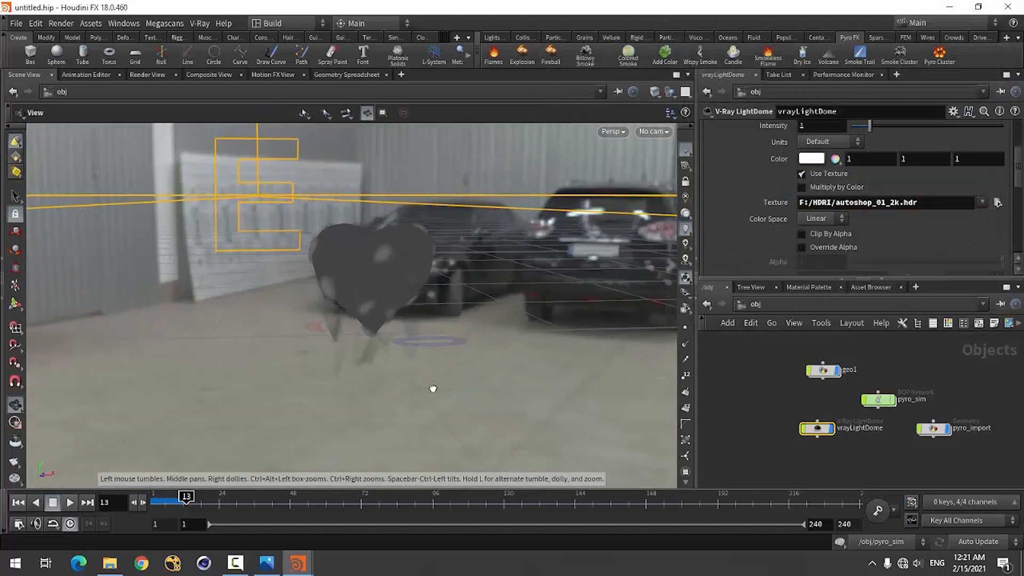
{"action": "key", "text": "s"}
{"action": "left_click", "coordinate": [659, 132]}
{"action": "left_click", "coordinate": [661, 170]}
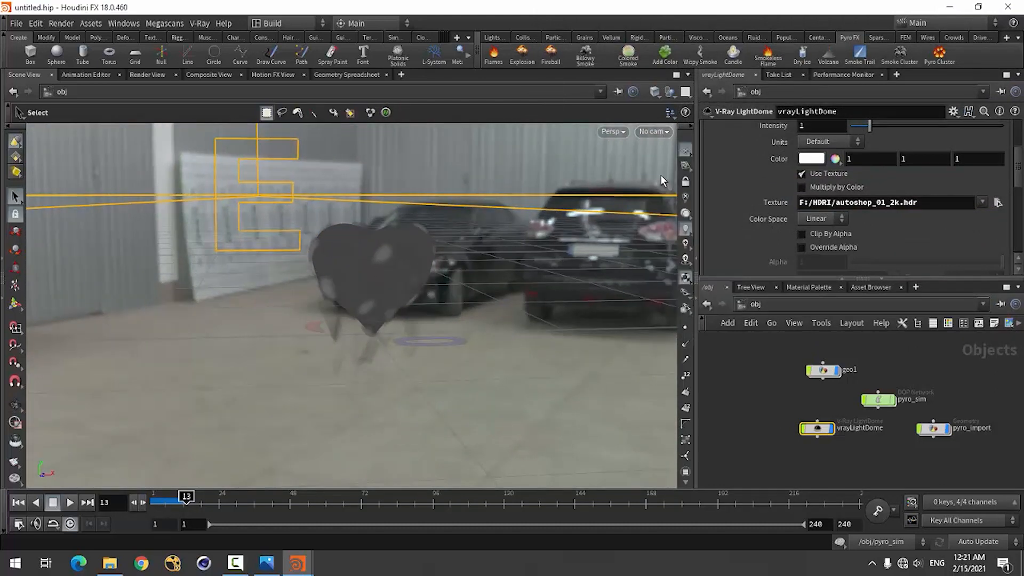
Create a V-Ray render node and open its render settings
{"action": "left_click", "coordinate": [61, 24]}
{"action": "mouse_move", "coordinate": [106, 38]}
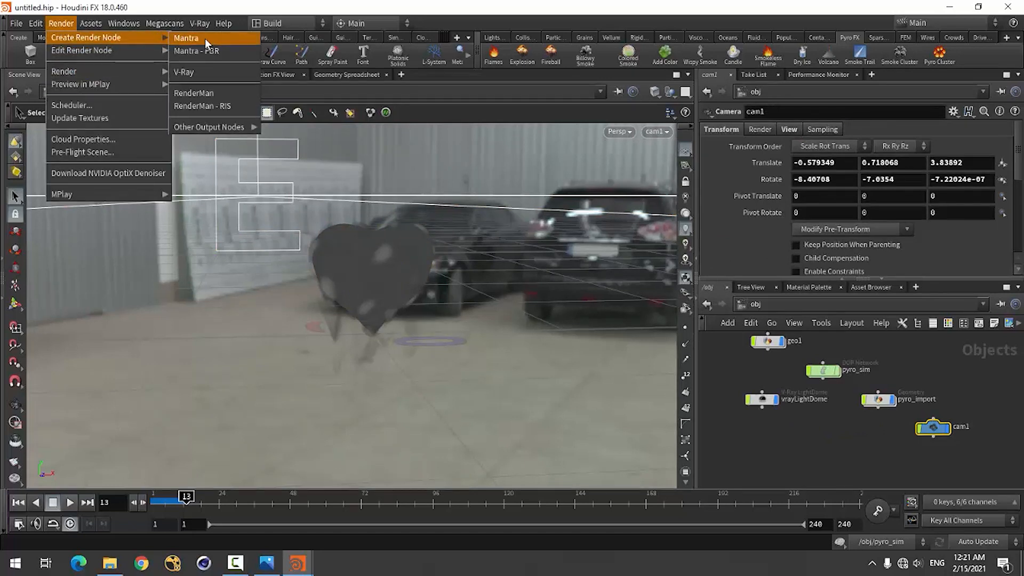
{"action": "left_click", "coordinate": [191, 73]}
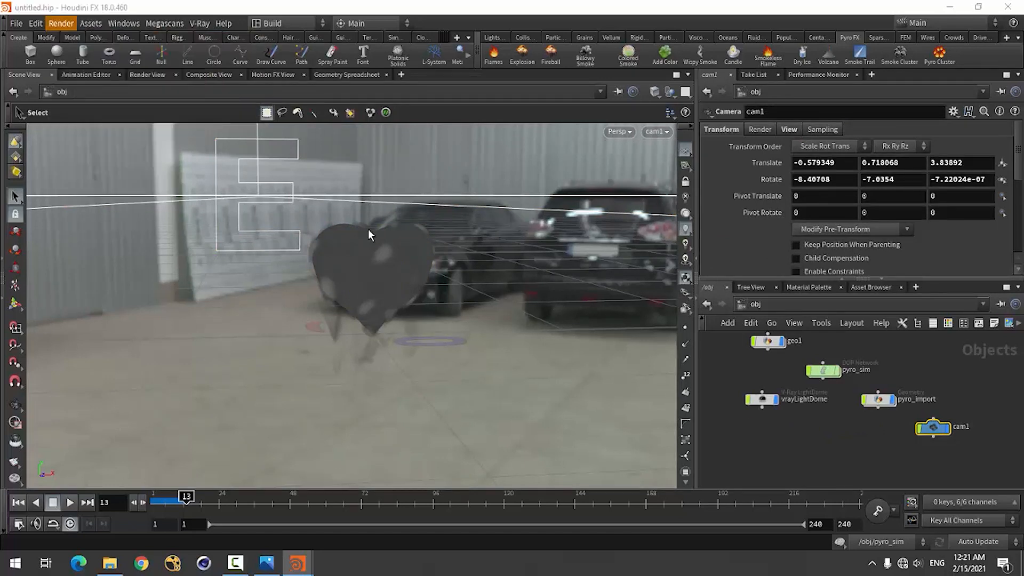
{"action": "left_click", "coordinate": [200, 25]}
{"action": "left_click", "coordinate": [230, 63]}
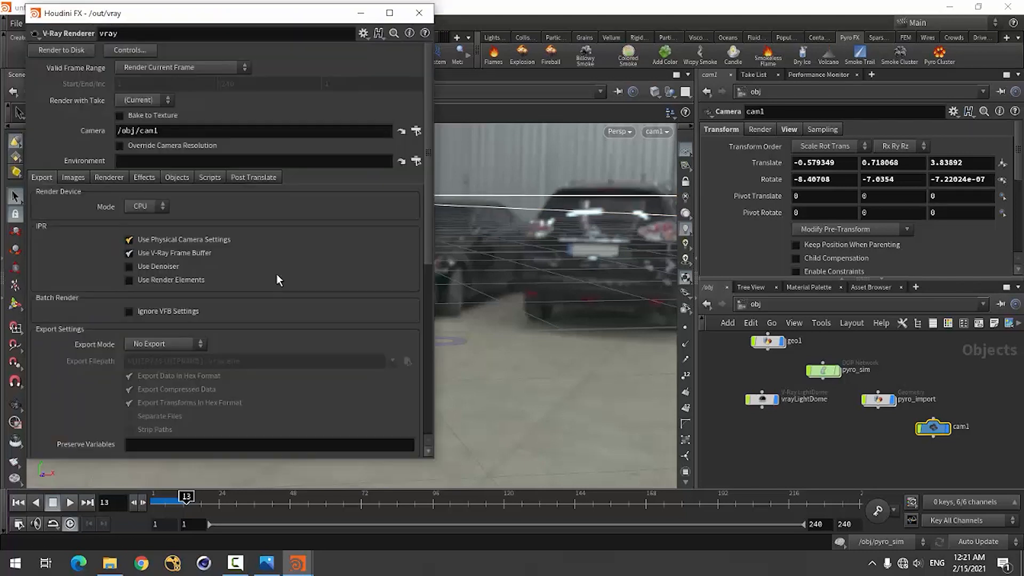
Disable Save Image and Default Lights in the V-Ray renderer settings
{"action": "left_click", "coordinate": [66, 178]}
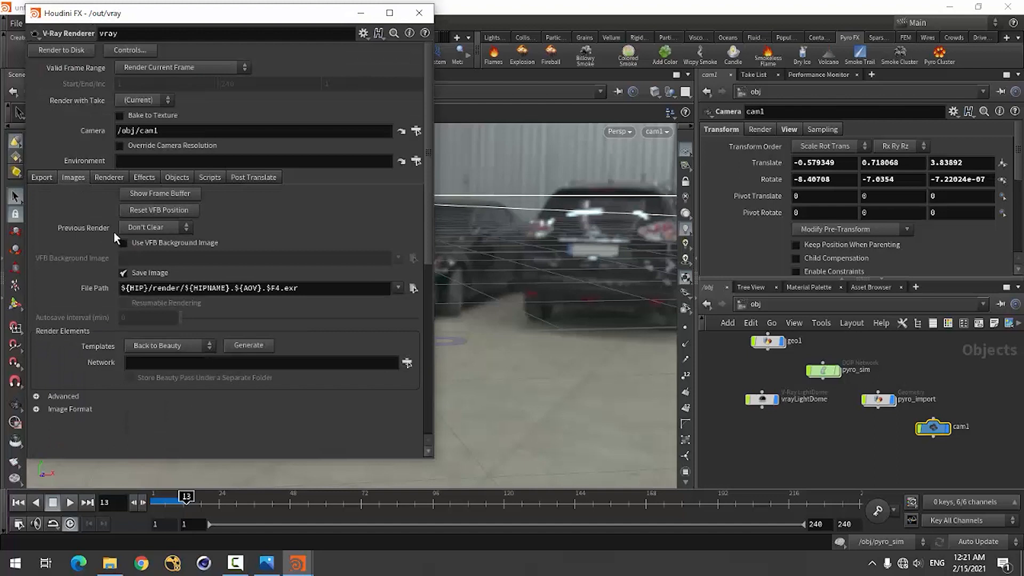
{"action": "left_click", "coordinate": [125, 273]}
{"action": "left_click", "coordinate": [110, 179]}
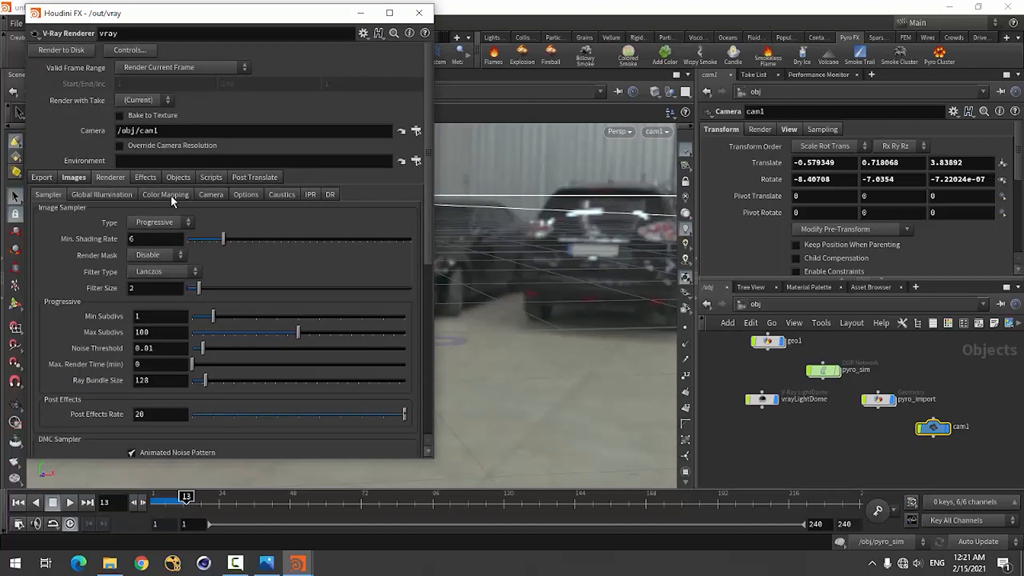
{"action": "left_click", "coordinate": [235, 195]}
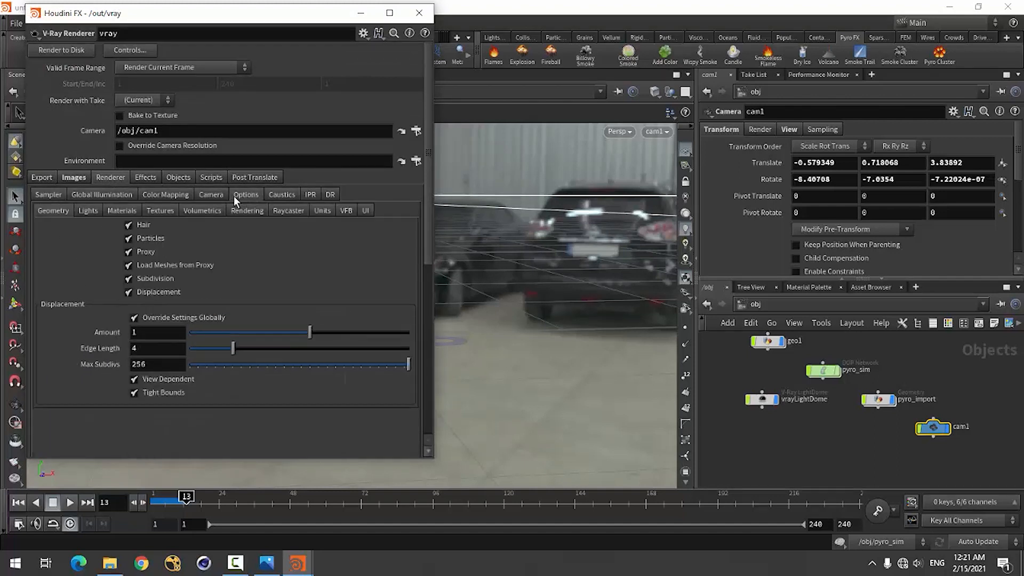
{"action": "left_click", "coordinate": [80, 210]}
{"action": "left_click", "coordinate": [151, 225]}
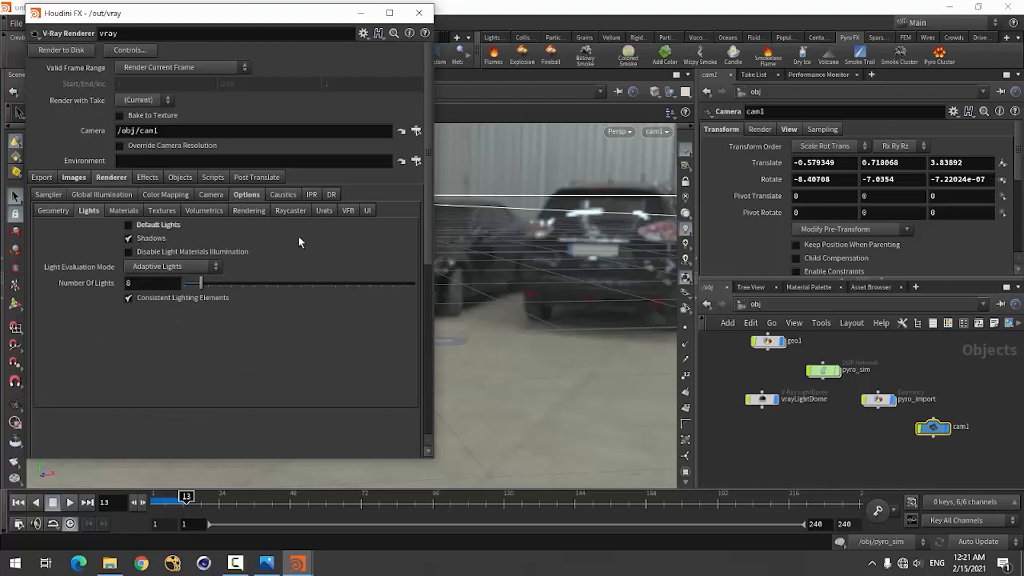
Set the V-Ray render device mode to RTX, use the GeForce RTX 2060 SUPER as the GPU device, and close the render settings
{"action": "left_click", "coordinate": [42, 193]}
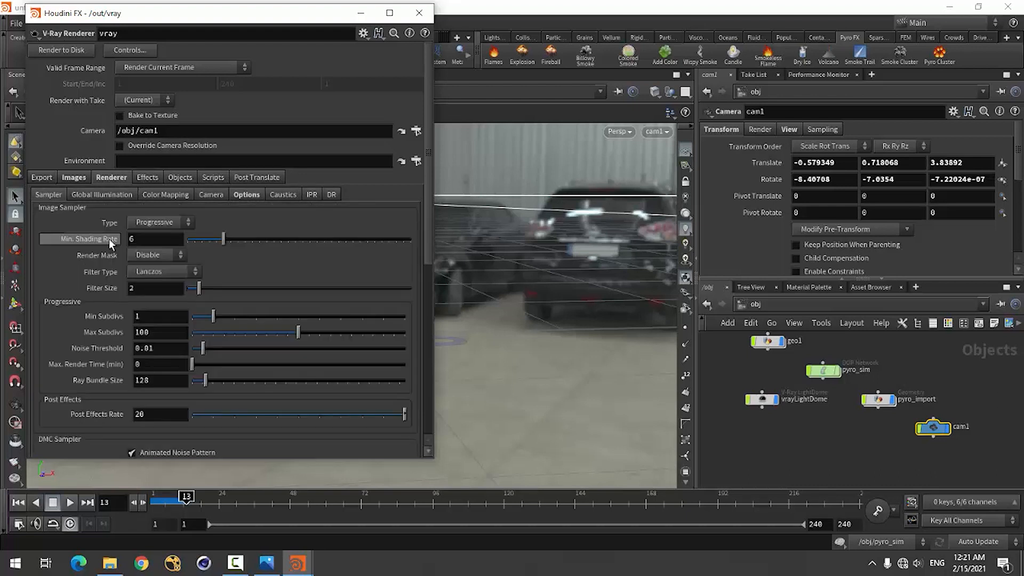
{"action": "left_click", "coordinate": [42, 177]}
{"action": "left_click", "coordinate": [140, 208]}
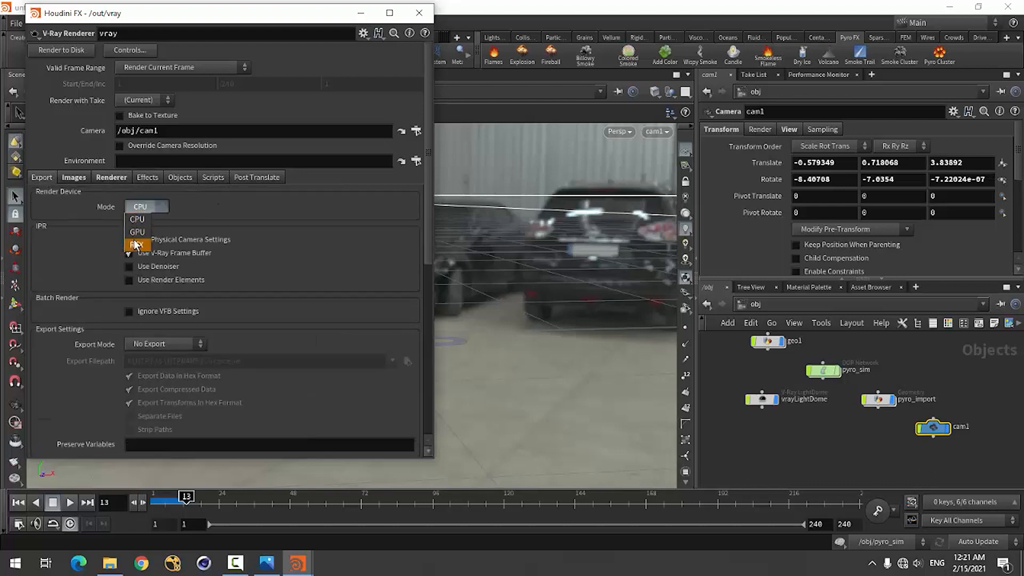
{"action": "left_click", "coordinate": [140, 247]}
{"action": "left_click", "coordinate": [155, 222]}
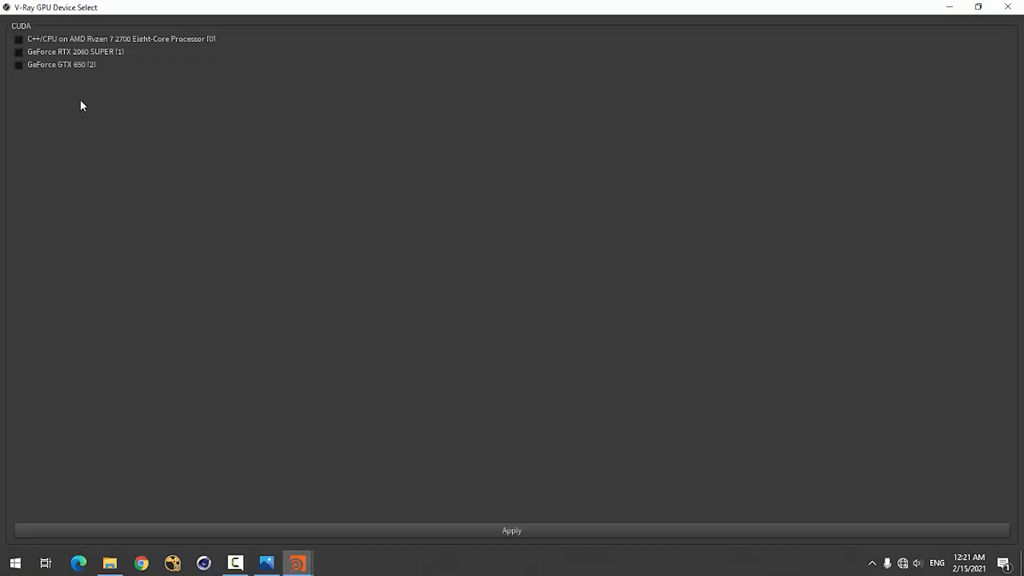
{"action": "left_click", "coordinate": [68, 51]}
{"action": "left_click", "coordinate": [507, 530]}
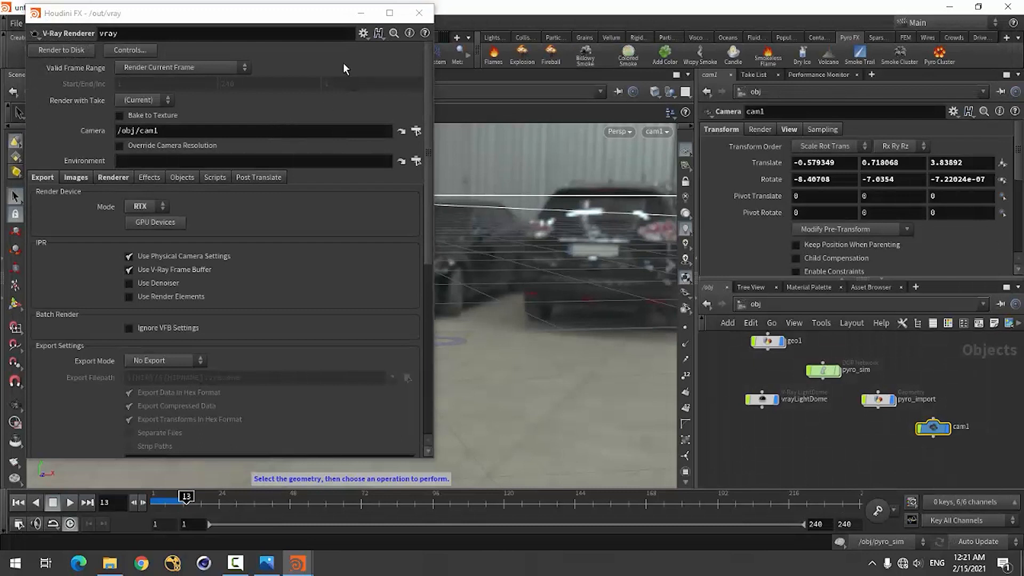
{"action": "left_click", "coordinate": [420, 13]}
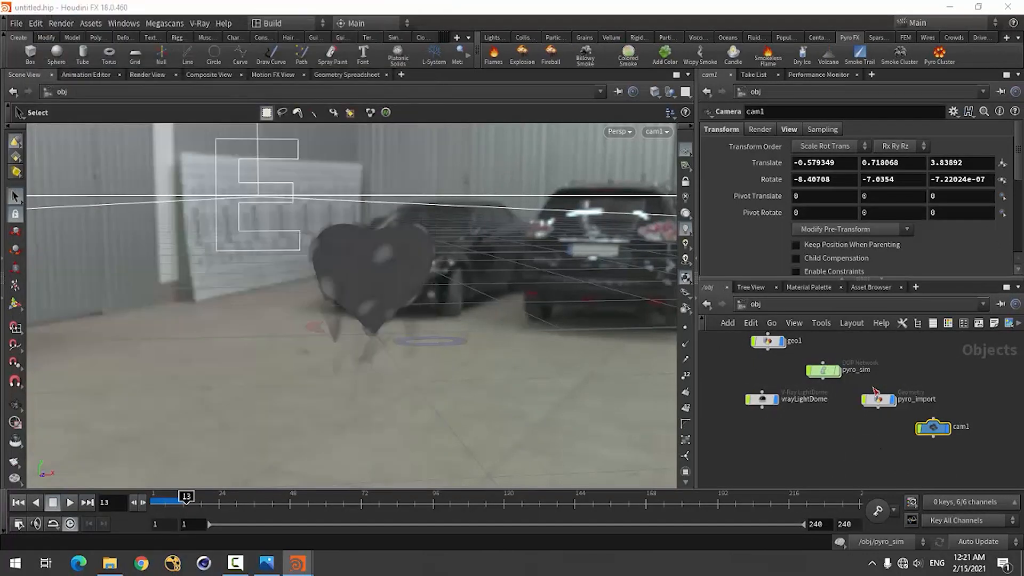
Create a Material Network among the scene objects and go inside it
{"action": "scroll", "coordinate": [863, 409], "scroll_direction": "down", "scroll_amount": 1}
{"action": "right_click", "coordinate": [829, 443]}
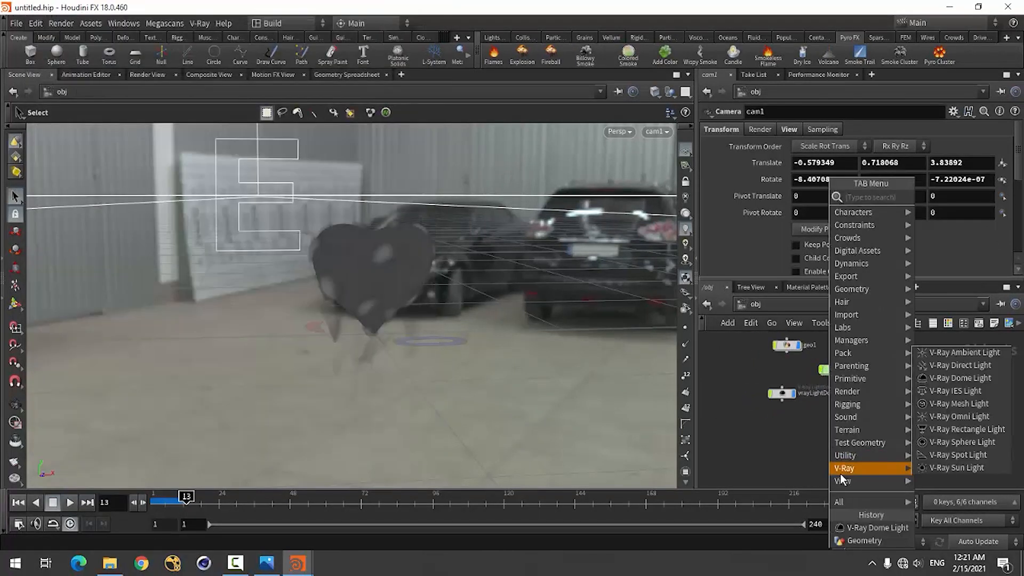
{"action": "left_click", "coordinate": [776, 453]}
{"action": "key", "text": "Tab"}
{"action": "type", "text": "mat"}
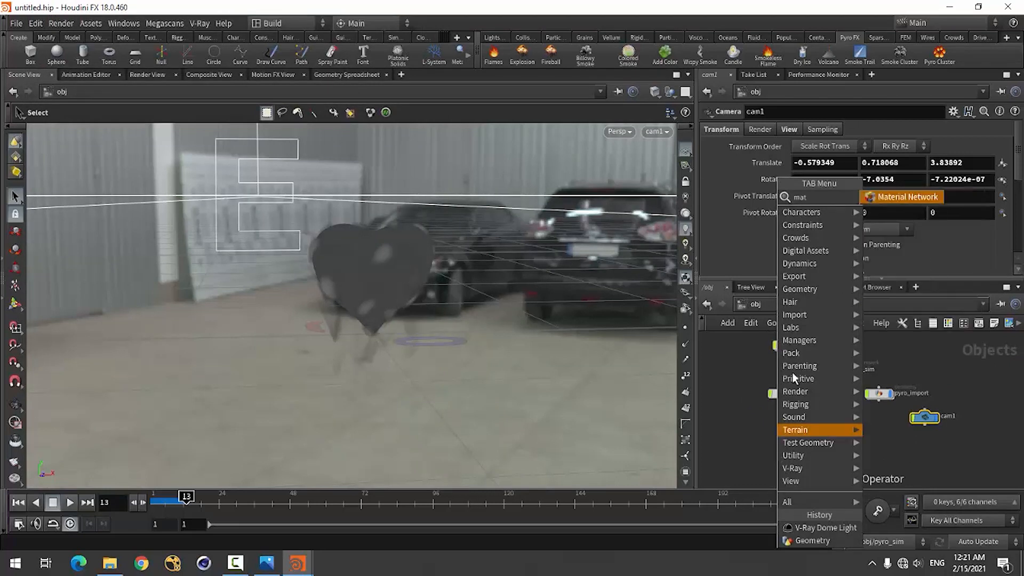
{"action": "left_click", "coordinate": [901, 197]}
{"action": "left_click", "coordinate": [844, 440]}
{"action": "double_click", "coordinate": [846, 435]}
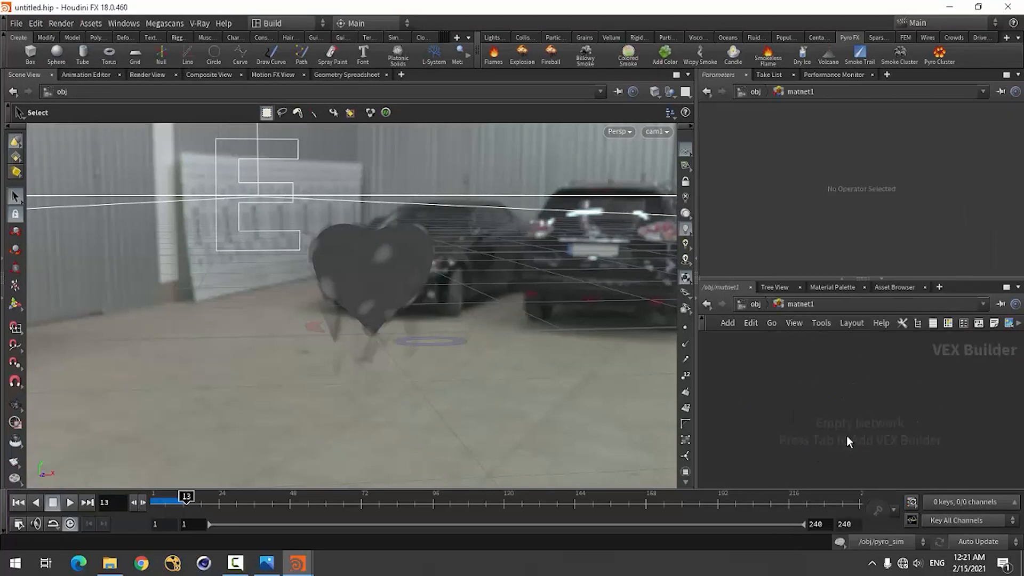
Add a V-Ray VolumeGrid Shader to the empty material network
{"action": "key", "text": "Tab"}
{"action": "scroll", "coordinate": [854, 485], "scroll_direction": "down", "scroll_amount": 4}
{"action": "mouse_move", "coordinate": [843, 456]}
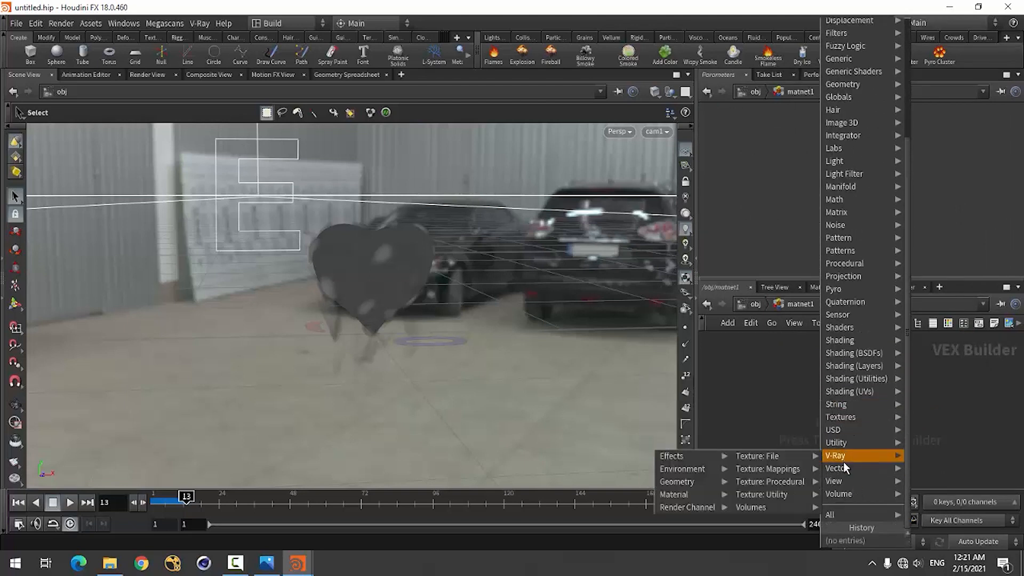
{"action": "mouse_move", "coordinate": [750, 507]}
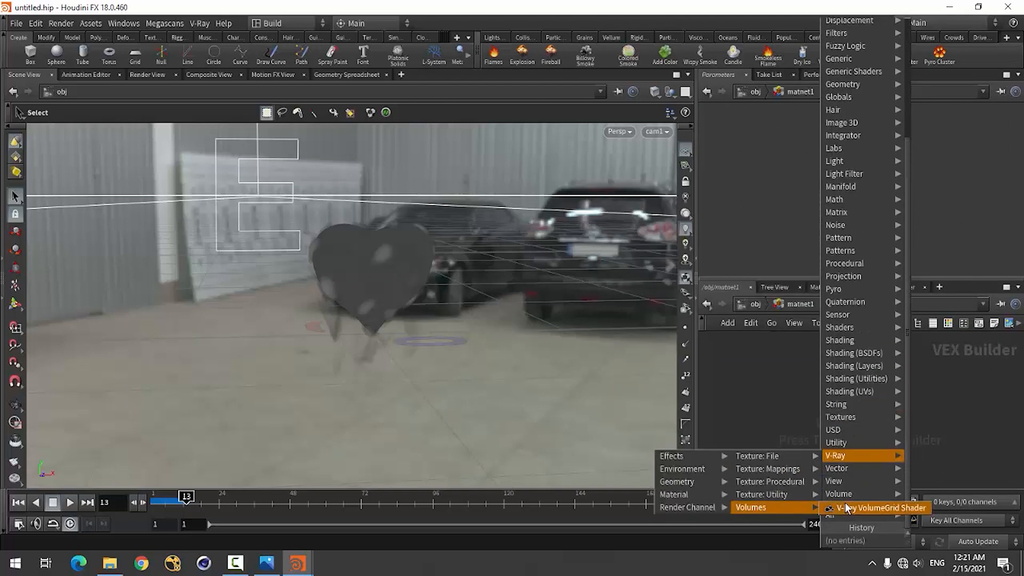
{"action": "left_click", "coordinate": [864, 508]}
{"action": "left_click", "coordinate": [838, 423]}
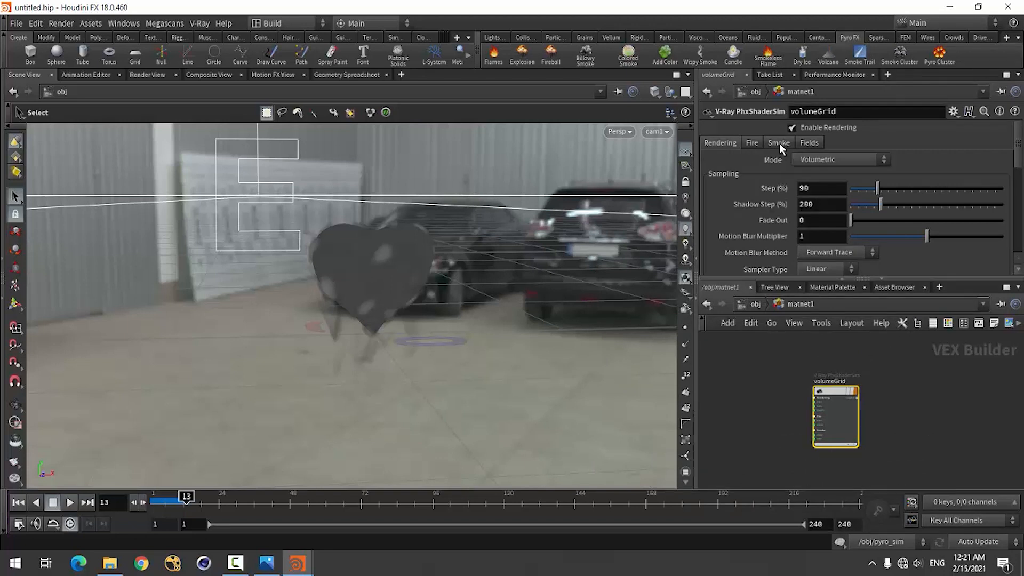
Disable fire in the volume grid shader's fields and show its smoke settings
{"action": "left_click", "coordinate": [810, 143]}
{"action": "left_click", "coordinate": [825, 171]}
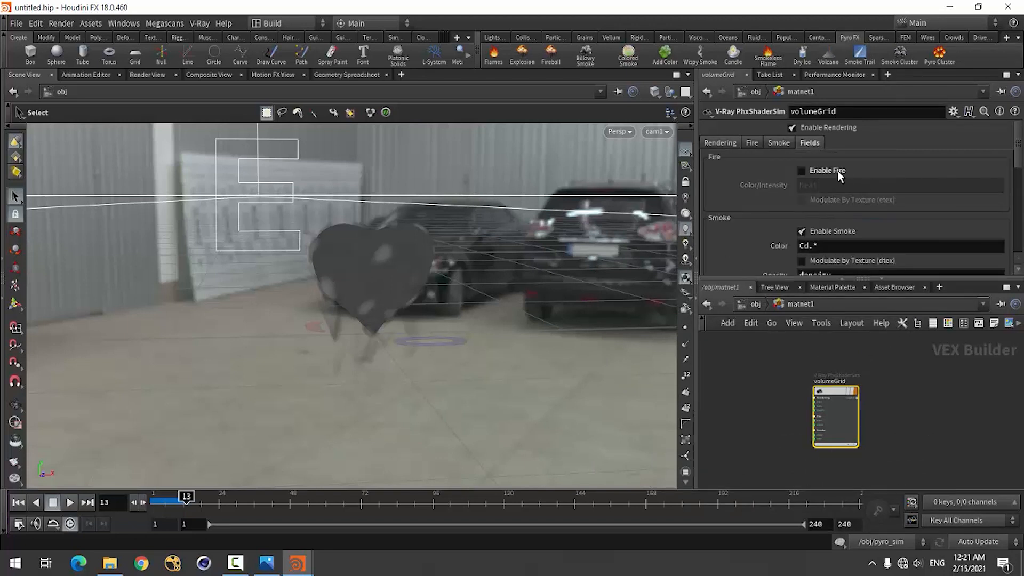
{"action": "left_click", "coordinate": [777, 143]}
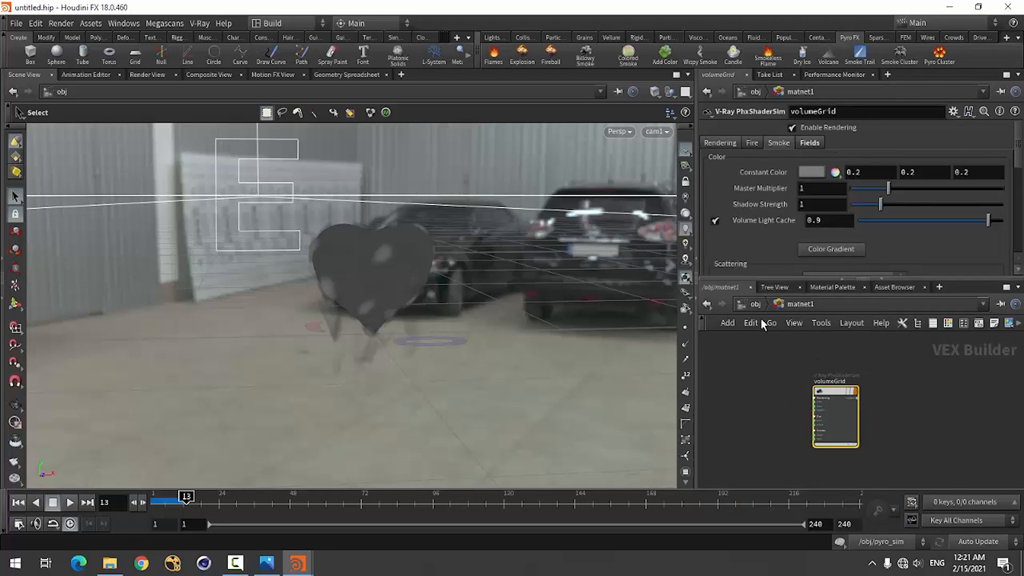
Add a V-Ray Material beside the volume grid shader in matnet1
{"action": "left_click", "coordinate": [756, 305]}
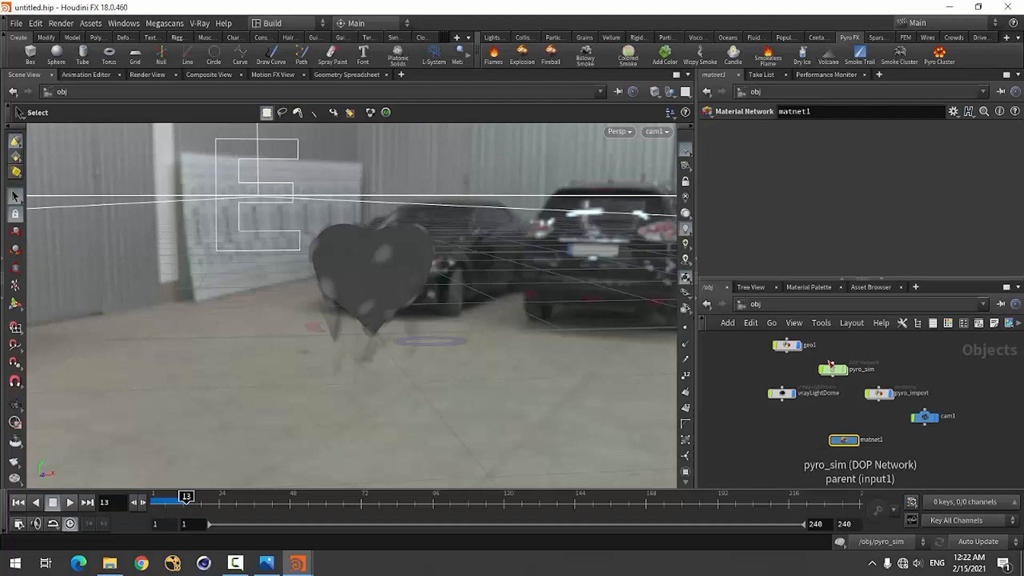
{"action": "double_click", "coordinate": [851, 443]}
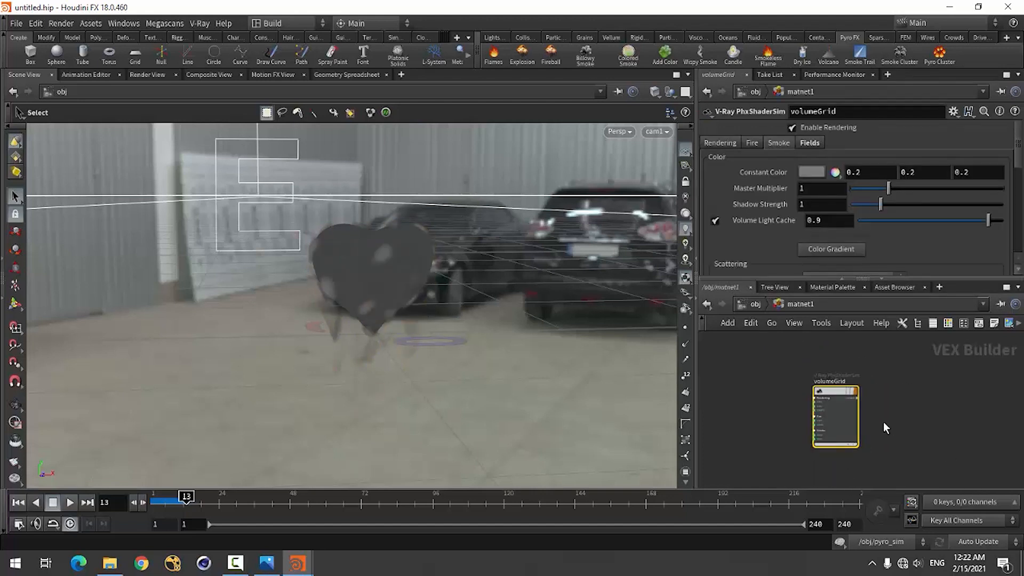
{"action": "key", "text": "Tab"}
{"action": "mouse_move", "coordinate": [843, 456]}
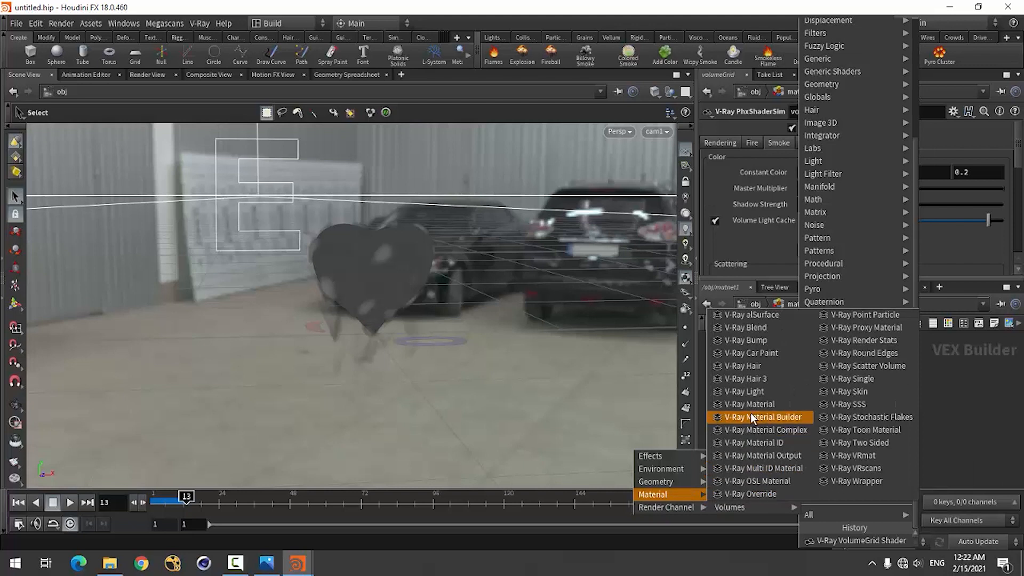
{"action": "left_click", "coordinate": [754, 406]}
{"action": "left_click", "coordinate": [921, 391]}
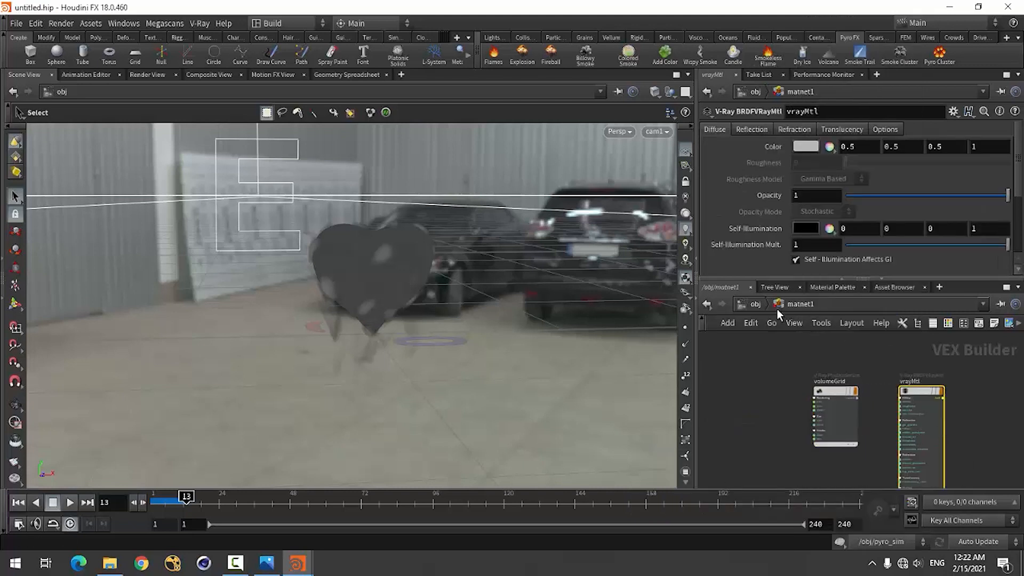
Return to the object level and assign vrayMtl from matnet1 as the render material of the heart geometry geo1
{"action": "left_click", "coordinate": [756, 304]}
{"action": "scroll", "coordinate": [860, 448], "scroll_direction": "down", "scroll_amount": 4}
{"action": "scroll", "coordinate": [854, 438], "scroll_direction": "up", "scroll_amount": 4}
{"action": "scroll", "coordinate": [793, 366], "scroll_direction": "up", "scroll_amount": 3}
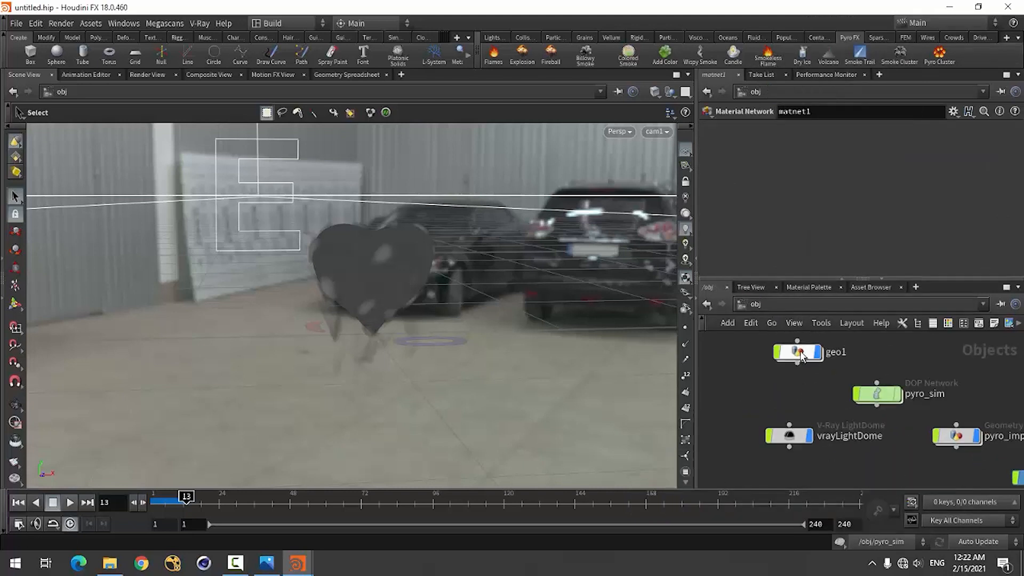
{"action": "left_click", "coordinate": [800, 353]}
{"action": "left_click", "coordinate": [758, 129]}
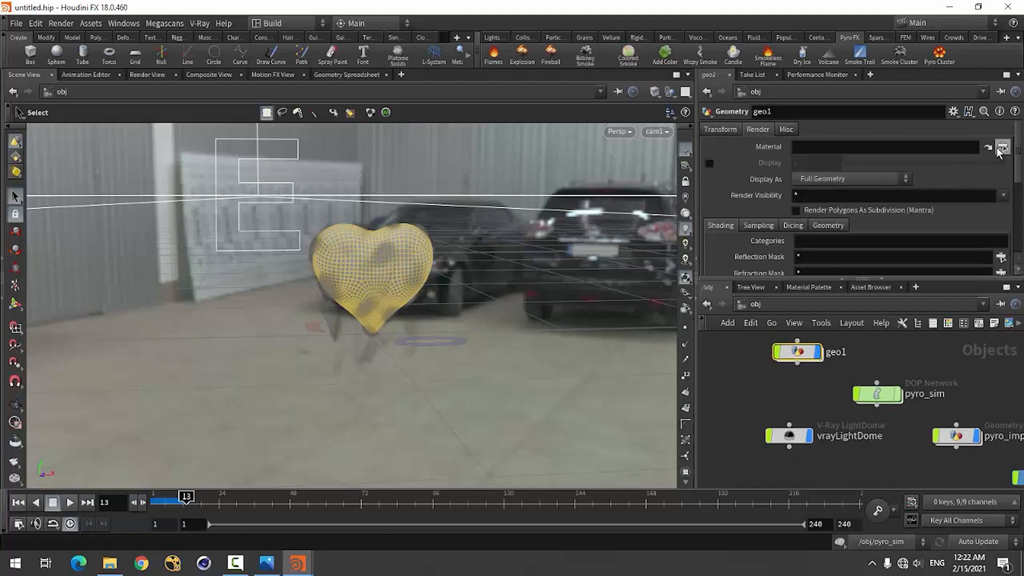
{"action": "left_click", "coordinate": [1003, 146]}
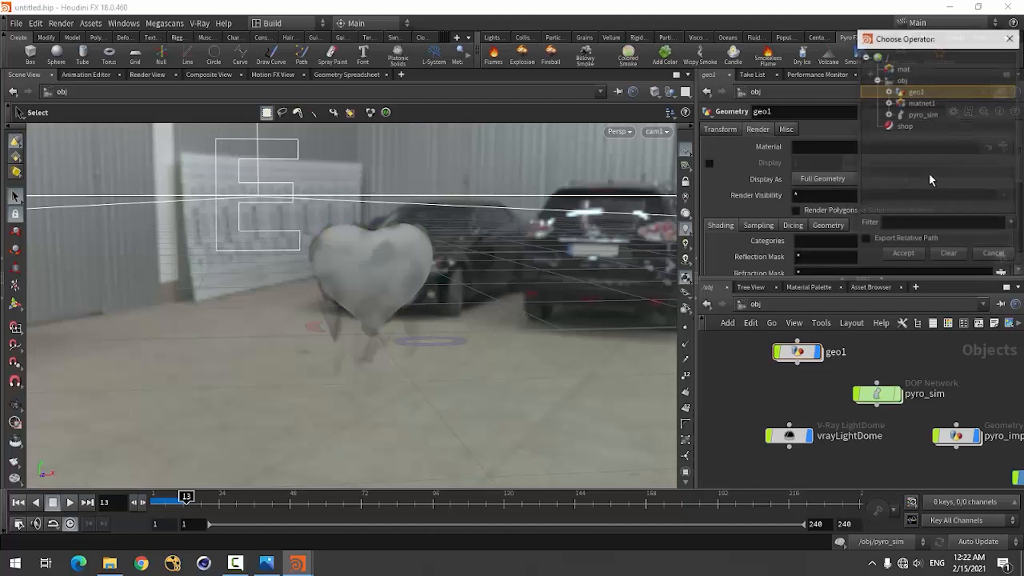
{"action": "left_click", "coordinate": [889, 103]}
{"action": "left_click", "coordinate": [935, 127]}
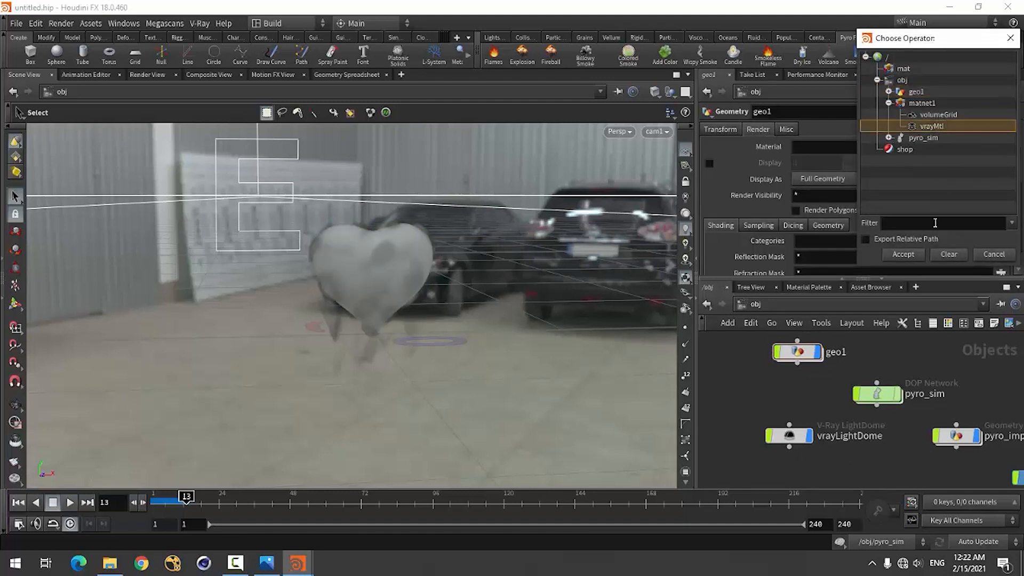
{"action": "left_click", "coordinate": [903, 255]}
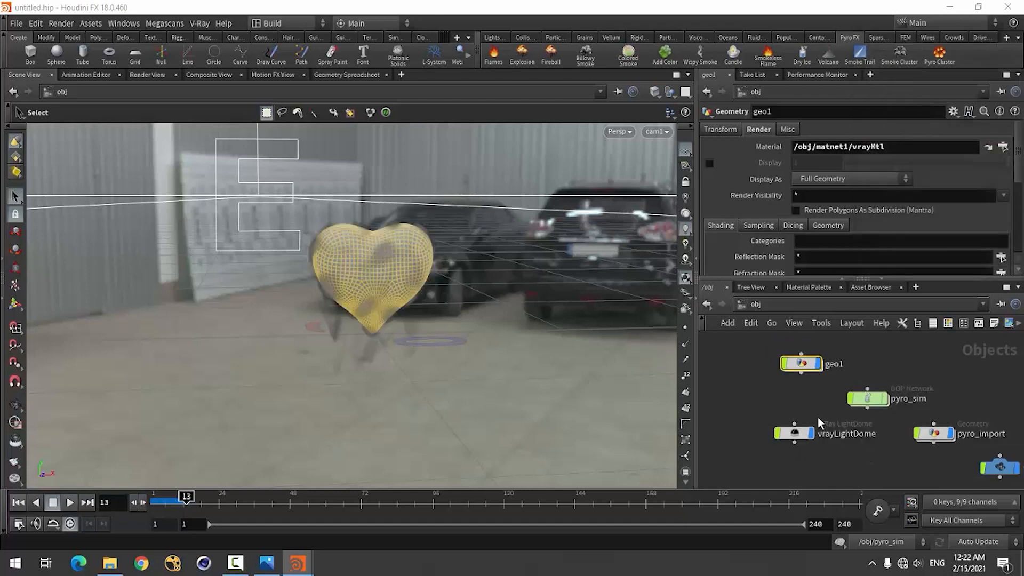
Assign the volumeGrid shader from matnet1 as the render material of pyro_import
{"action": "scroll", "coordinate": [900, 430], "scroll_direction": "down", "scroll_amount": 2}
{"action": "scroll", "coordinate": [901, 430], "scroll_direction": "up", "scroll_amount": 1}
{"action": "left_click", "coordinate": [822, 399]}
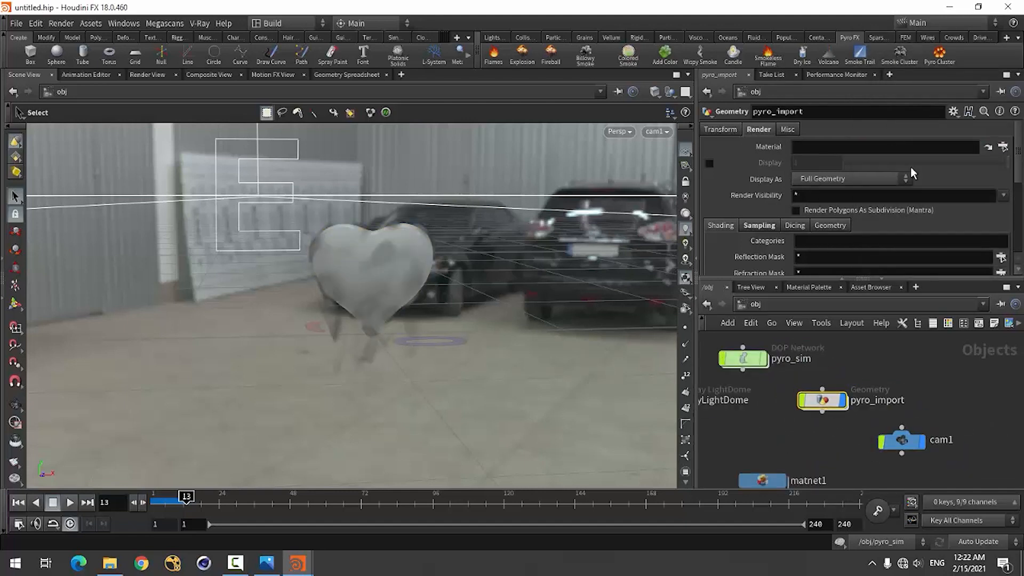
{"action": "left_click", "coordinate": [1003, 147]}
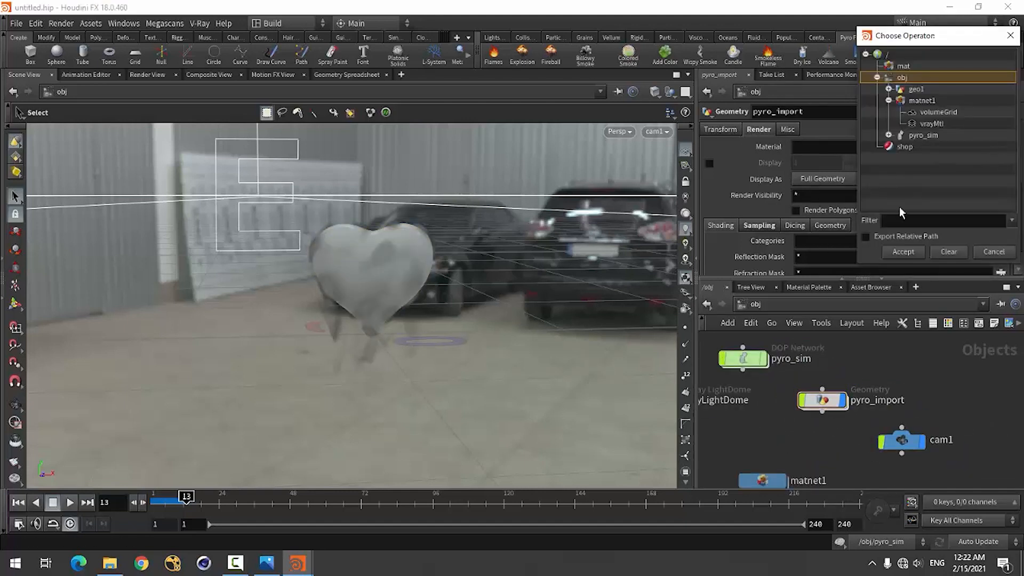
{"action": "left_click", "coordinate": [937, 112]}
{"action": "left_click", "coordinate": [901, 252]}
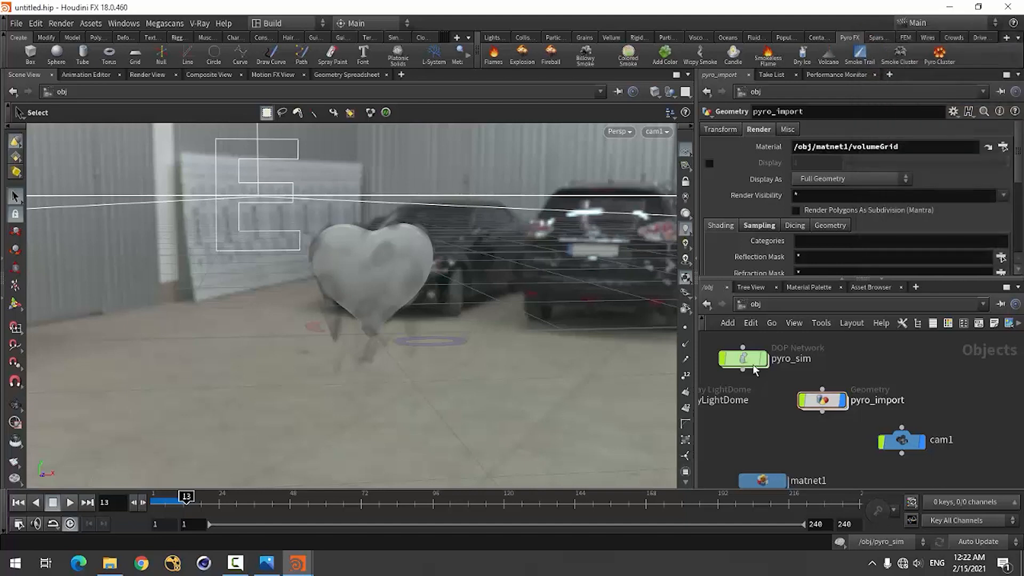
Open the V-Ray frame buffer, move it clear of the node settings, and start a test render
{"action": "left_click", "coordinate": [200, 24]}
{"action": "left_click", "coordinate": [213, 78]}
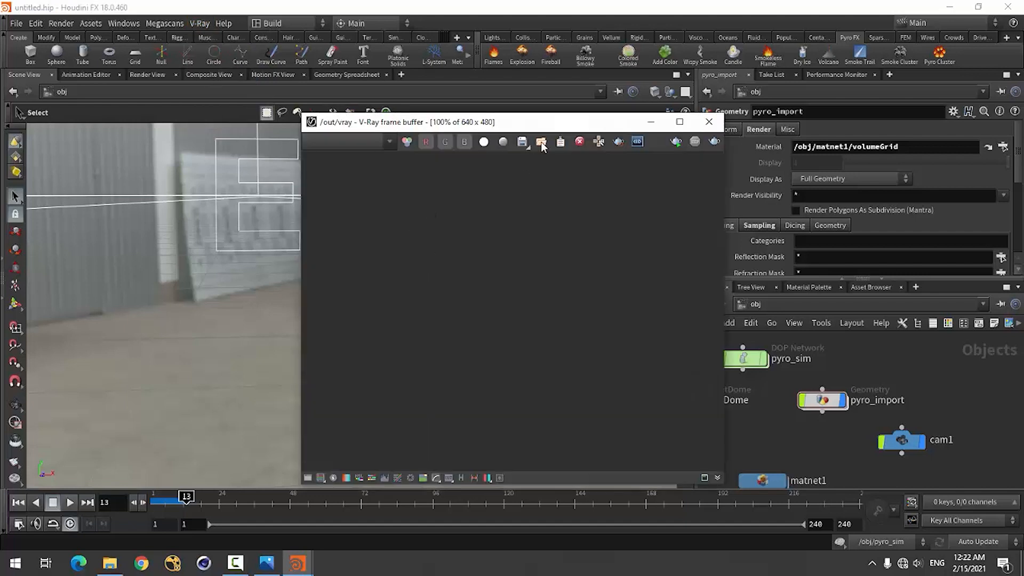
{"action": "left_click_drag", "start_coordinate": [589, 121], "coordinate": [389, 74]}
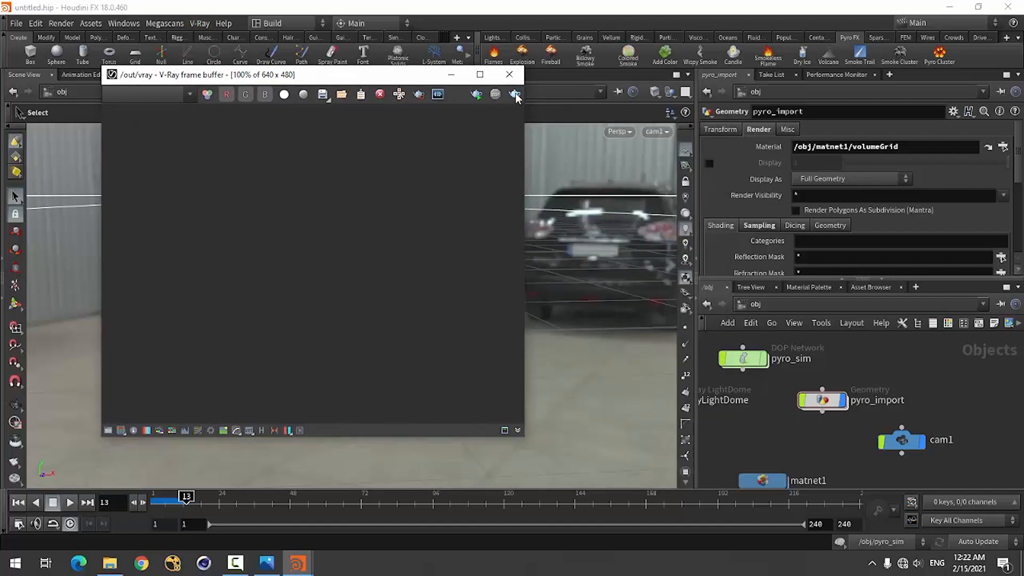
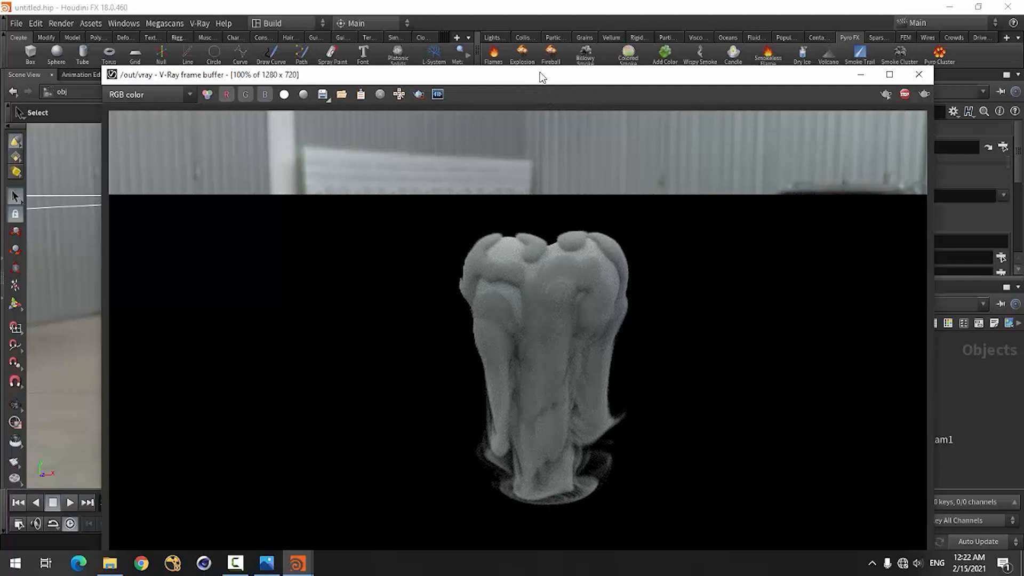
Reposition the frame buffer to view the smoke, stop the render, and minimize the window
{"action": "left_click_drag", "start_coordinate": [541, 73], "coordinate": [493, 50]}
{"action": "double_click", "coordinate": [459, 8]}
{"action": "double_click", "coordinate": [461, 13]}
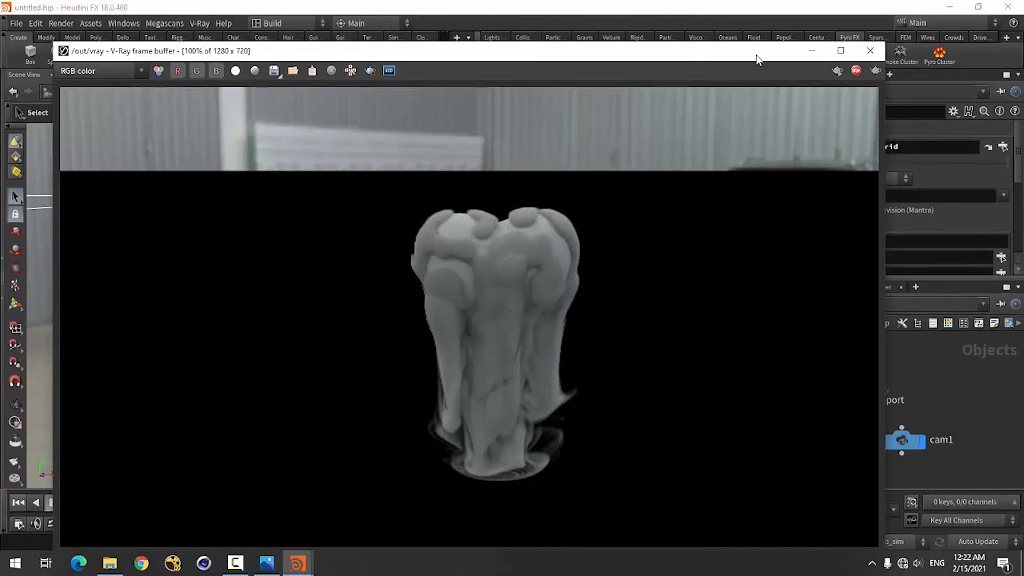
{"action": "left_click_drag", "start_coordinate": [757, 58], "coordinate": [699, 55]}
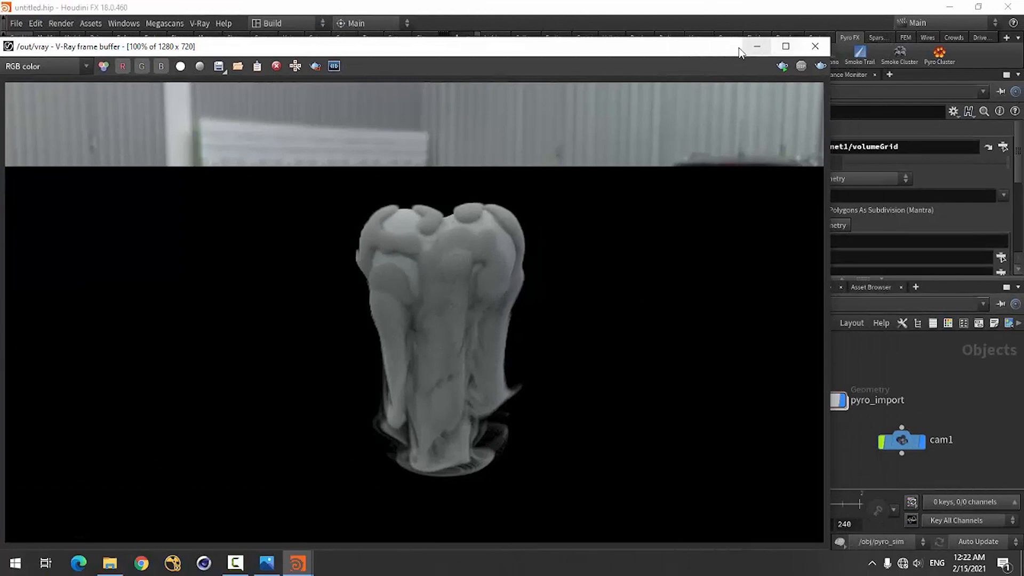
{"action": "left_click", "coordinate": [755, 48]}
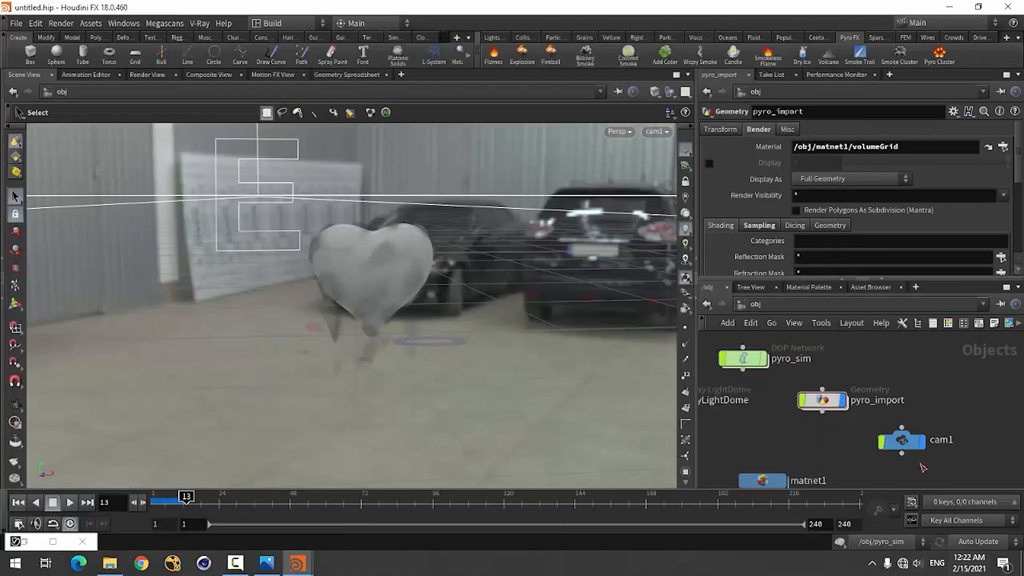
Set the resolution of cam1 to 960 by 540
{"action": "left_click", "coordinate": [905, 446]}
{"action": "left_click", "coordinate": [788, 130]}
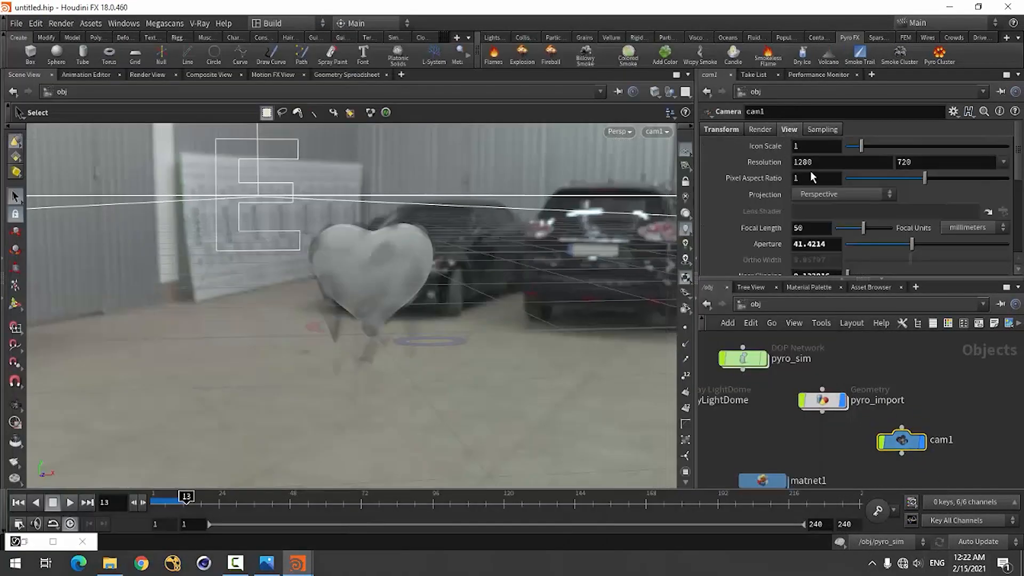
{"action": "double_click", "coordinate": [819, 166]}
{"action": "type", "text": "6"}
{"action": "key", "text": "BackSpace"}
{"action": "type", "text": "960"}
{"action": "key", "text": "Tab"}
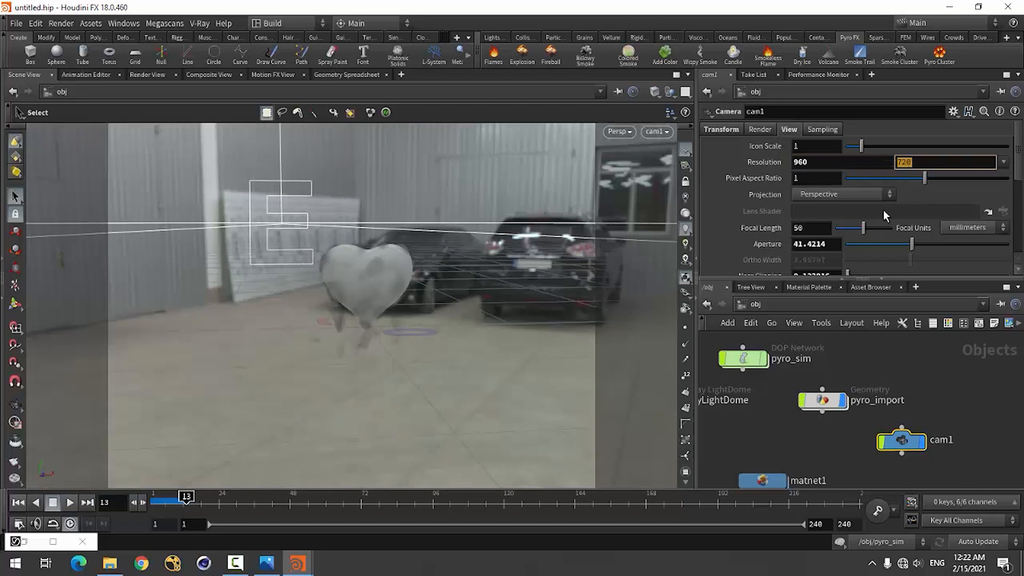
{"action": "type", "text": "540"}
{"action": "key", "text": "Return"}
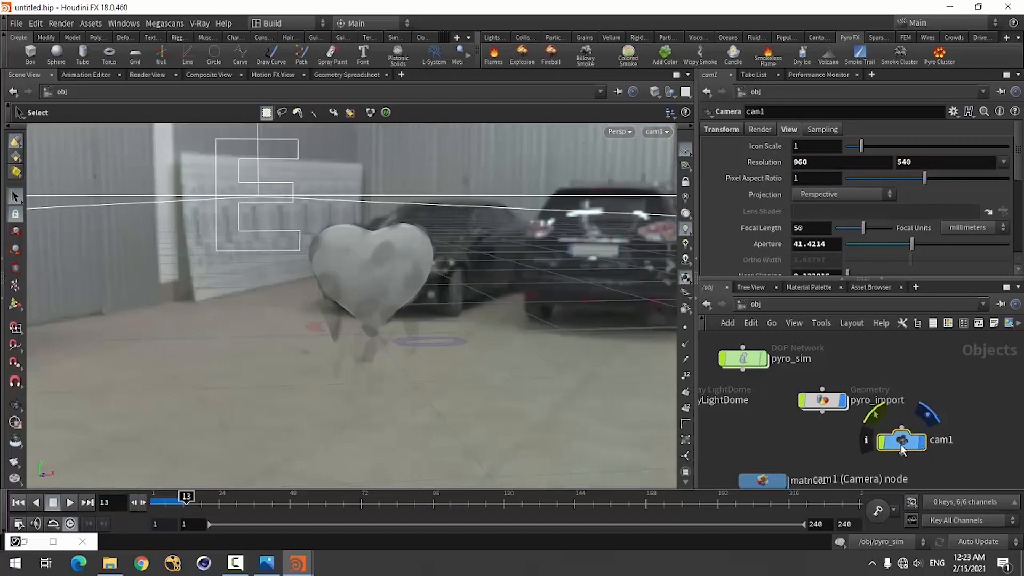
Enable Dome Spherical on vrayLightDome
{"action": "scroll", "coordinate": [892, 386], "scroll_direction": "down", "scroll_amount": 2}
{"action": "scroll", "coordinate": [763, 394], "scroll_direction": "up", "scroll_amount": 2}
{"action": "left_click", "coordinate": [759, 391]}
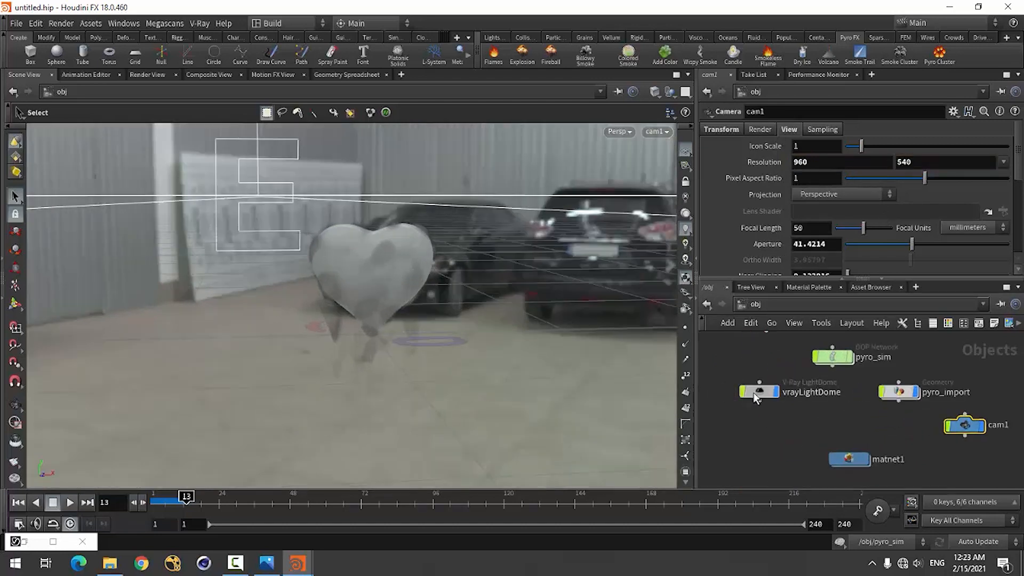
{"action": "scroll", "coordinate": [761, 241], "scroll_direction": "down", "scroll_amount": 3}
{"action": "scroll", "coordinate": [762, 241], "scroll_direction": "up", "scroll_amount": 3}
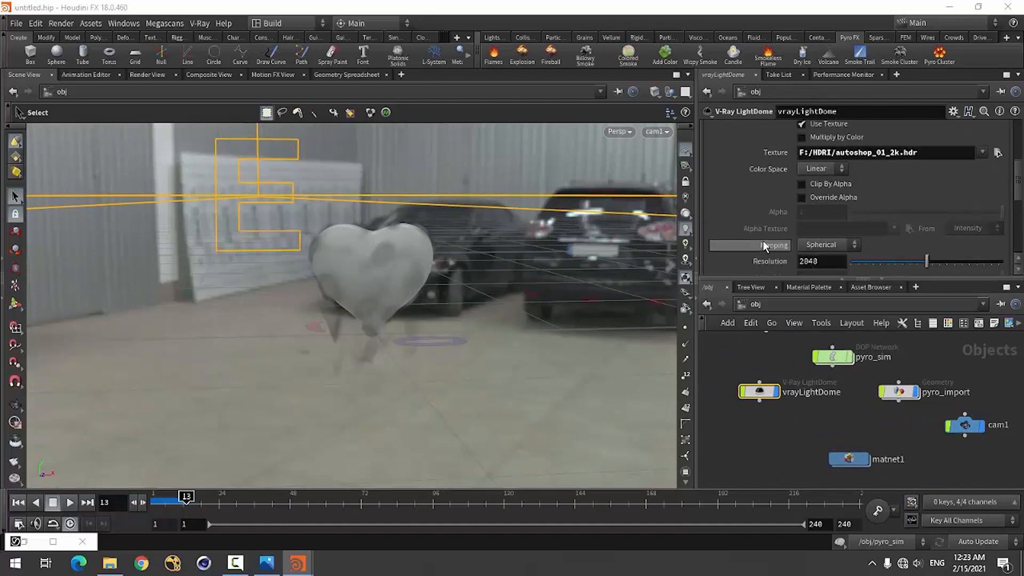
{"action": "scroll", "coordinate": [763, 247], "scroll_direction": "up", "scroll_amount": 2}
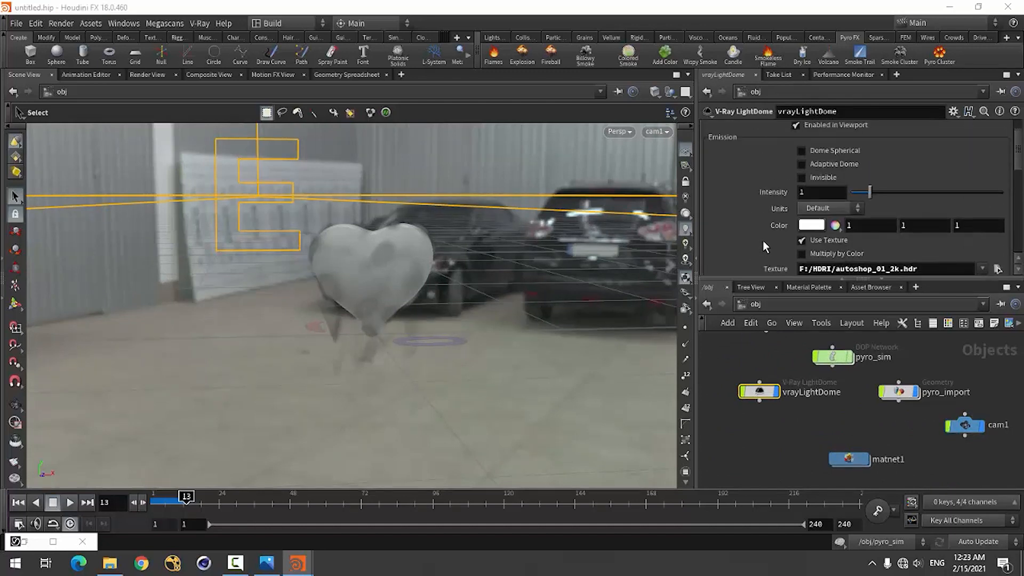
{"action": "left_click", "coordinate": [801, 150]}
Show the volumeGrid shader of matnet1 with more room for its parameters, and restore the V-Ray frame buffer with the test render running
{"action": "scroll", "coordinate": [800, 424], "scroll_direction": "down", "scroll_amount": 2}
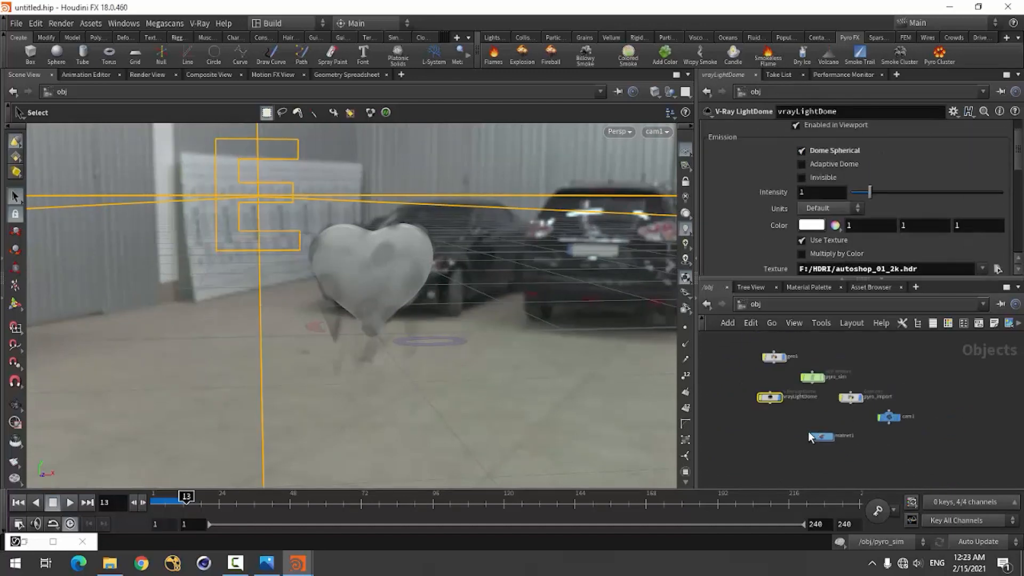
{"action": "double_click", "coordinate": [837, 435]}
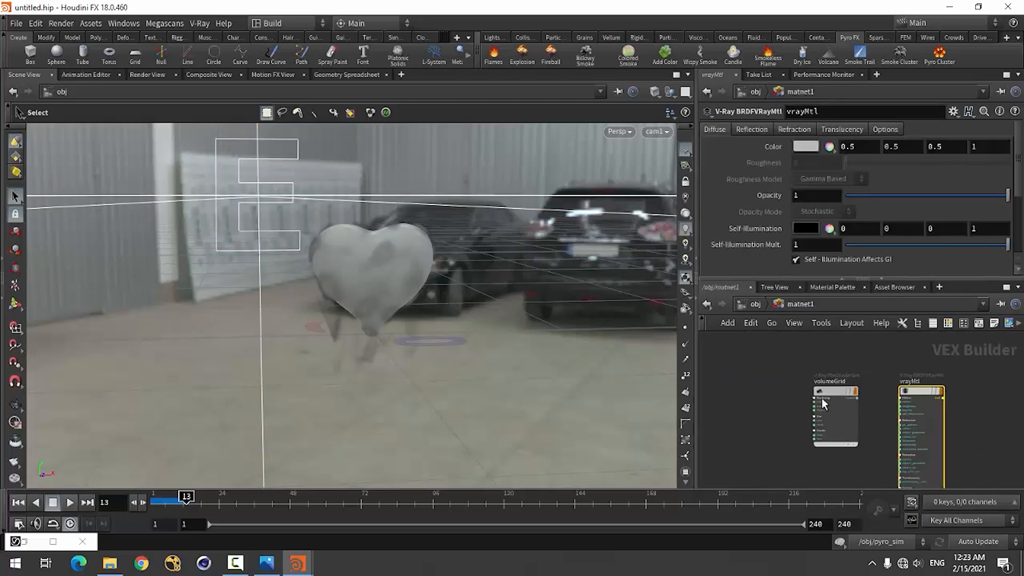
{"action": "left_click", "coordinate": [850, 404]}
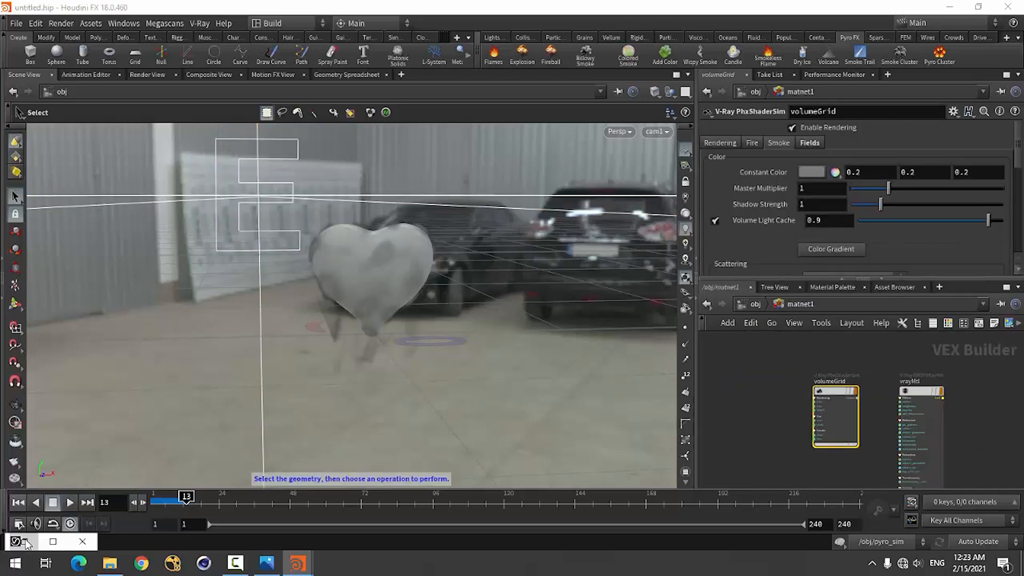
{"action": "left_click", "coordinate": [23, 542]}
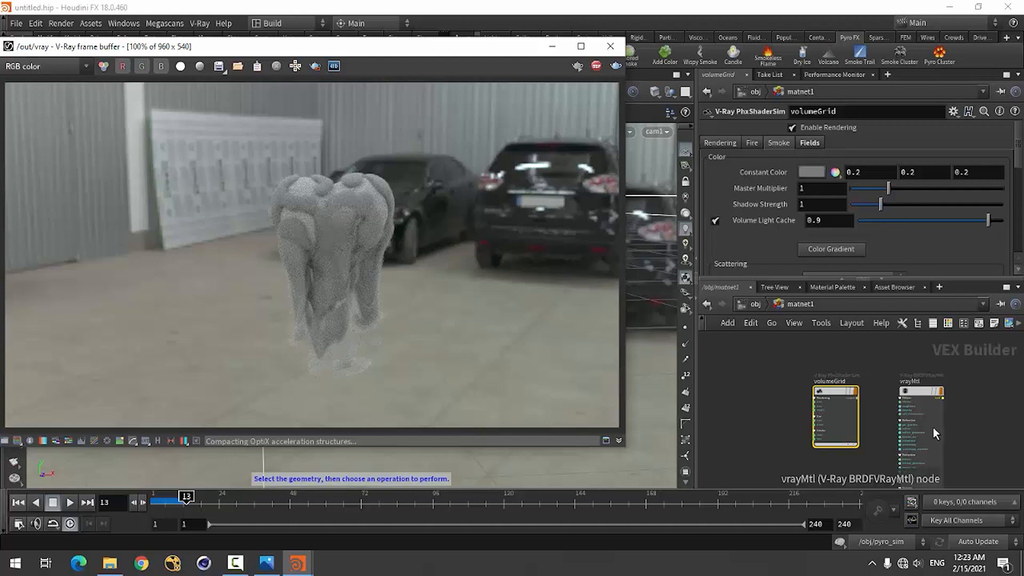
{"action": "key", "text": "h"}
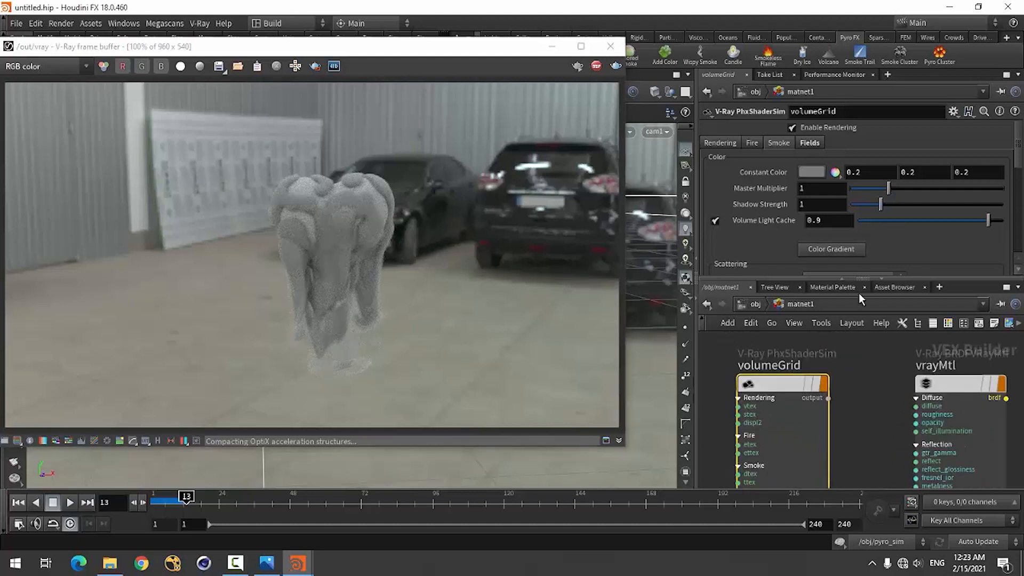
{"action": "left_click_drag", "start_coordinate": [883, 279], "coordinate": [832, 382]}
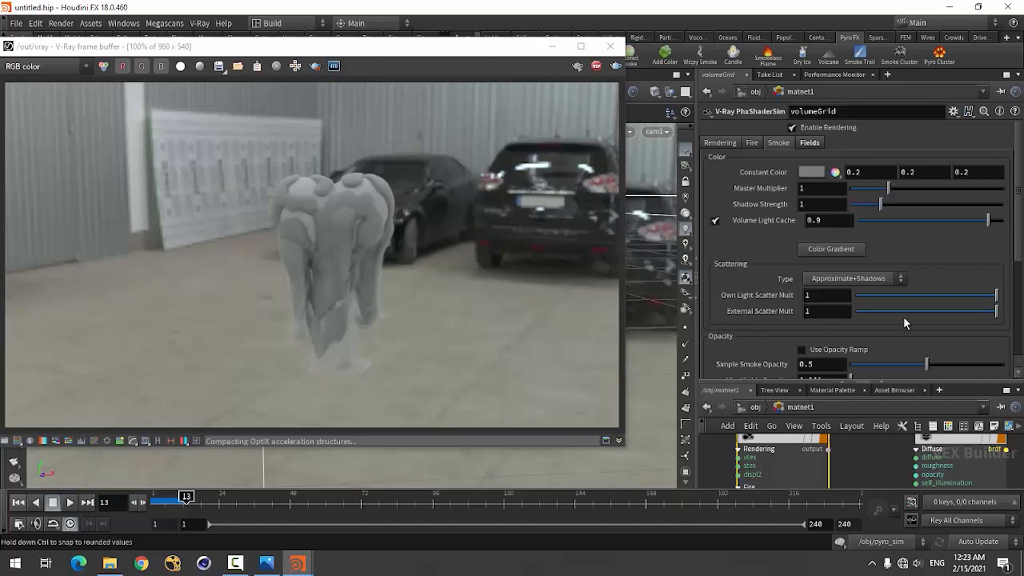
Try several Simple Smoke Opacity values on the volumeGrid shader and settle on 0.143
{"action": "scroll", "coordinate": [902, 323], "scroll_direction": "down", "scroll_amount": 3}
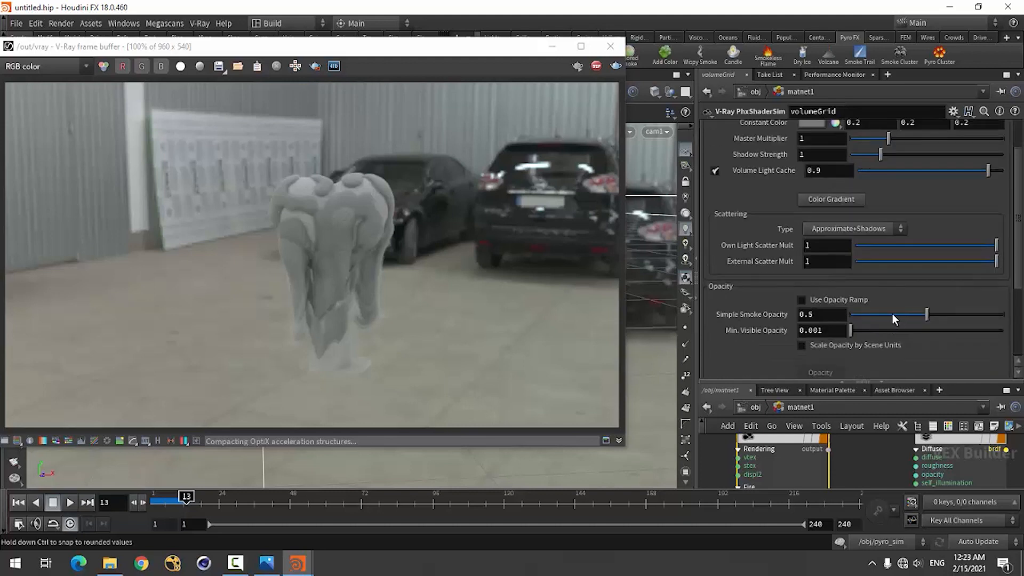
{"action": "left_click", "coordinate": [977, 315]}
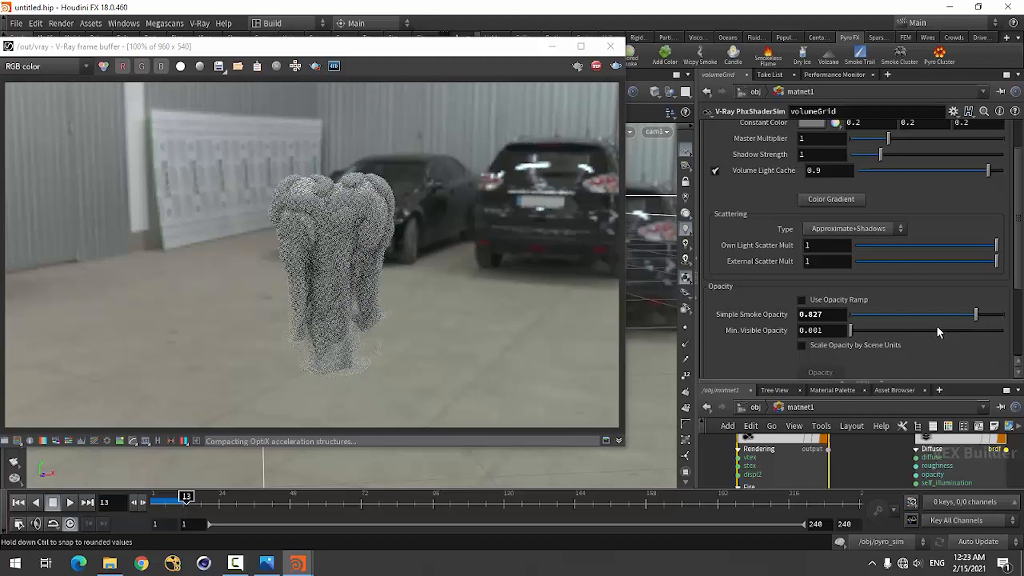
{"action": "left_click", "coordinate": [885, 315]}
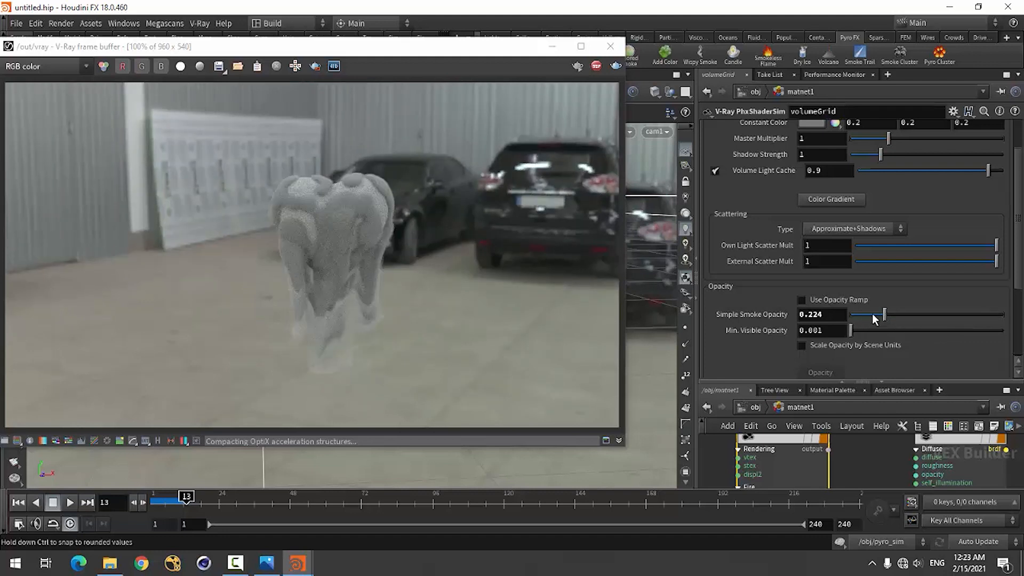
{"action": "left_click", "coordinate": [872, 314]}
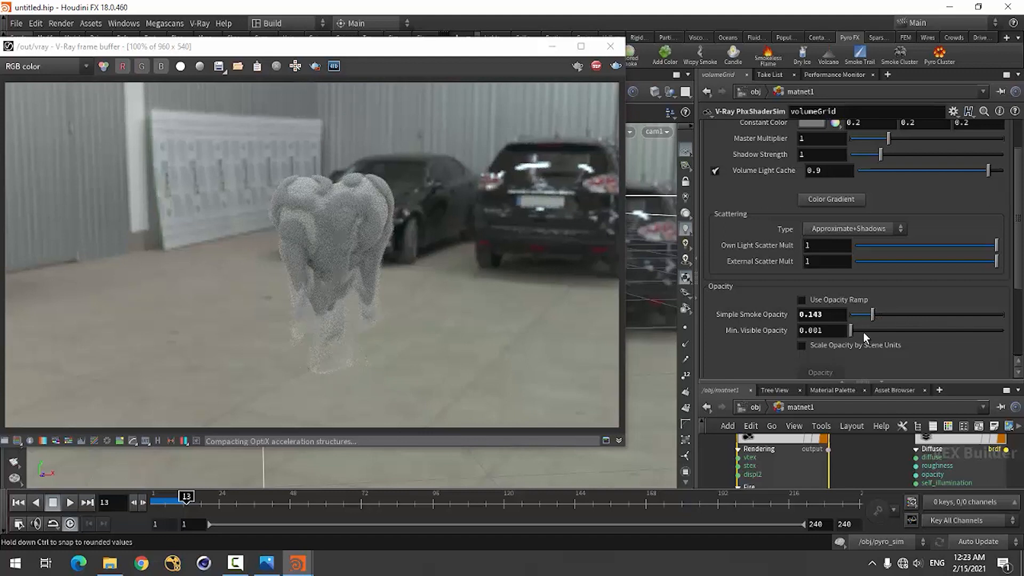
Set the volumeGrid smoke's Constant Color to a pale blue of 0.427638, 0.47518, 0.526
{"action": "scroll", "coordinate": [760, 227], "scroll_direction": "up", "scroll_amount": 3}
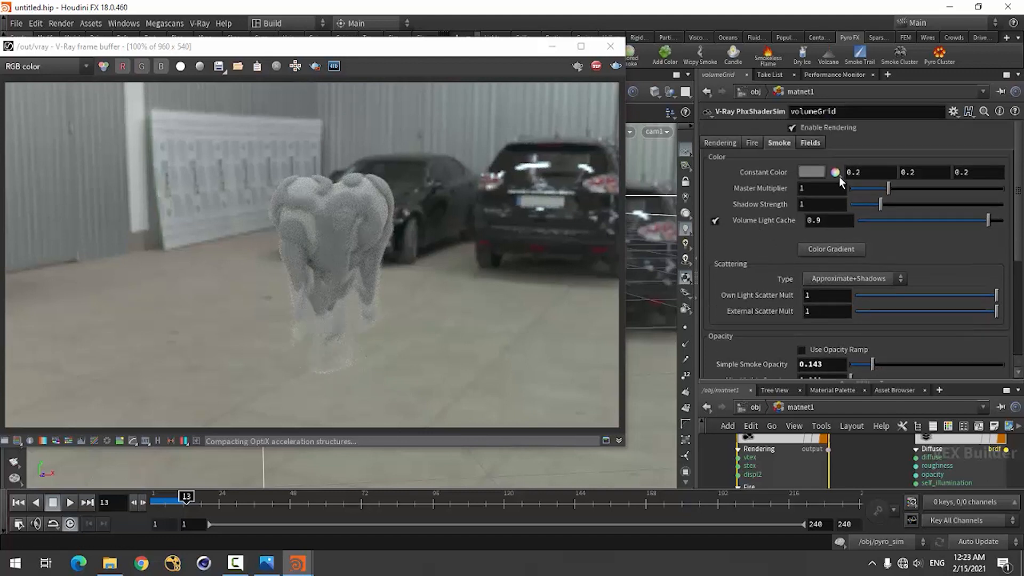
{"action": "left_click", "coordinate": [811, 174]}
{"action": "mouse_move", "coordinate": [903, 254]}
{"action": "left_mouse_down"}
{"action": "mouse_move", "coordinate": [957, 260]}
{"action": "mouse_move", "coordinate": [905, 253]}
{"action": "left_mouse_up"}
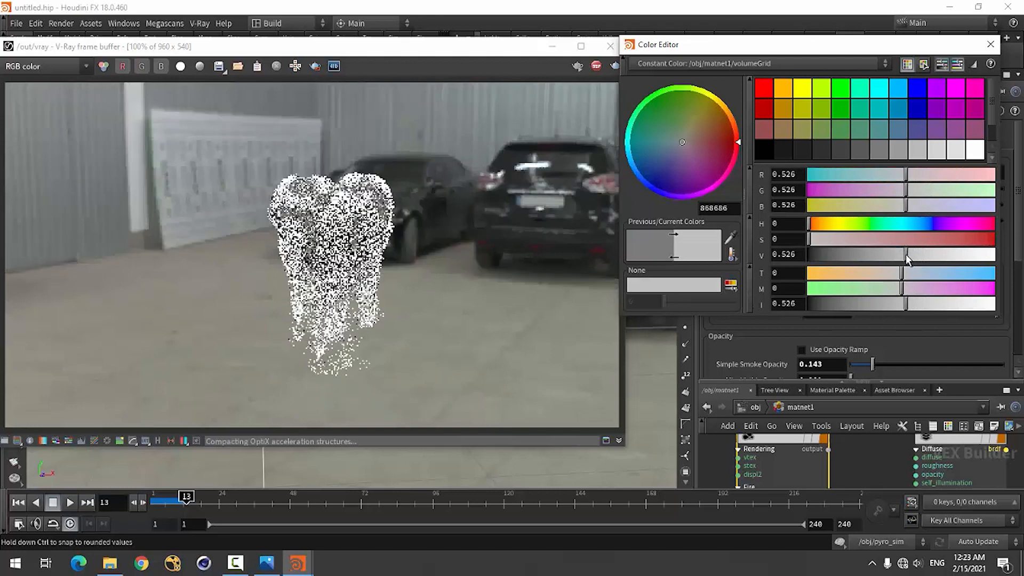
{"action": "left_click_drag", "start_coordinate": [904, 177], "coordinate": [898, 176]}
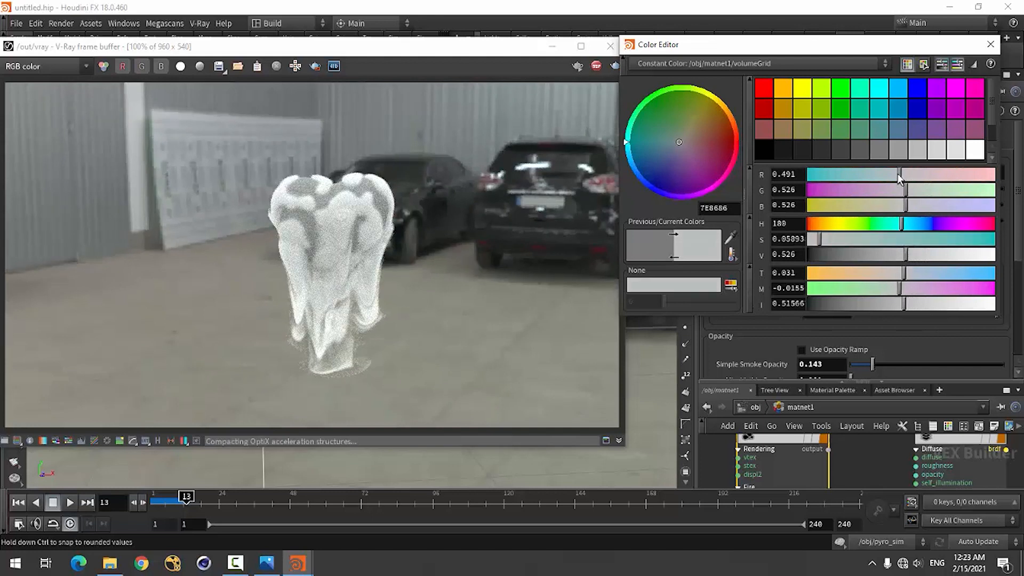
{"action": "left_click_drag", "start_coordinate": [910, 225], "coordinate": [917, 231]}
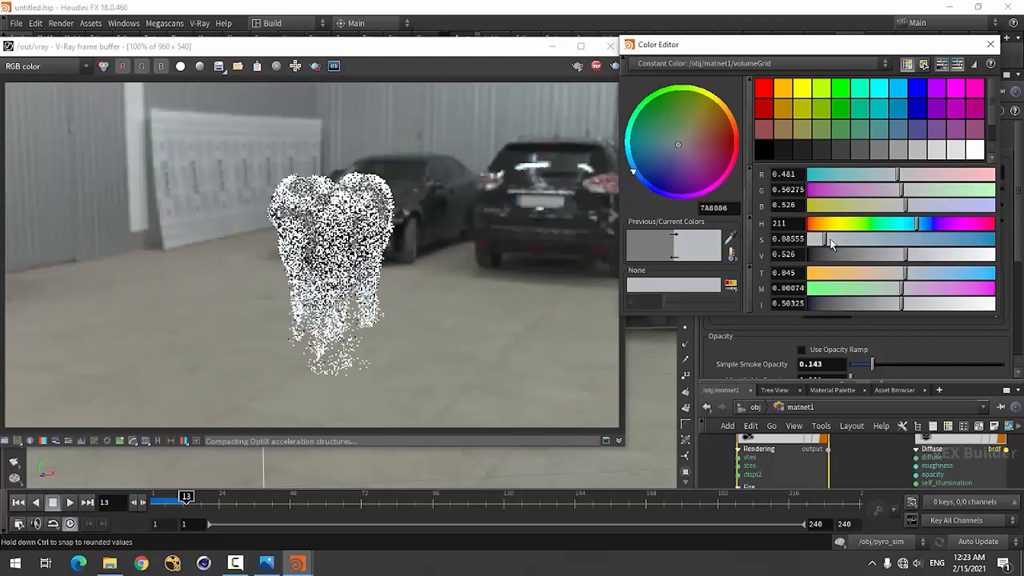
{"action": "left_click_drag", "start_coordinate": [830, 238], "coordinate": [843, 241]}
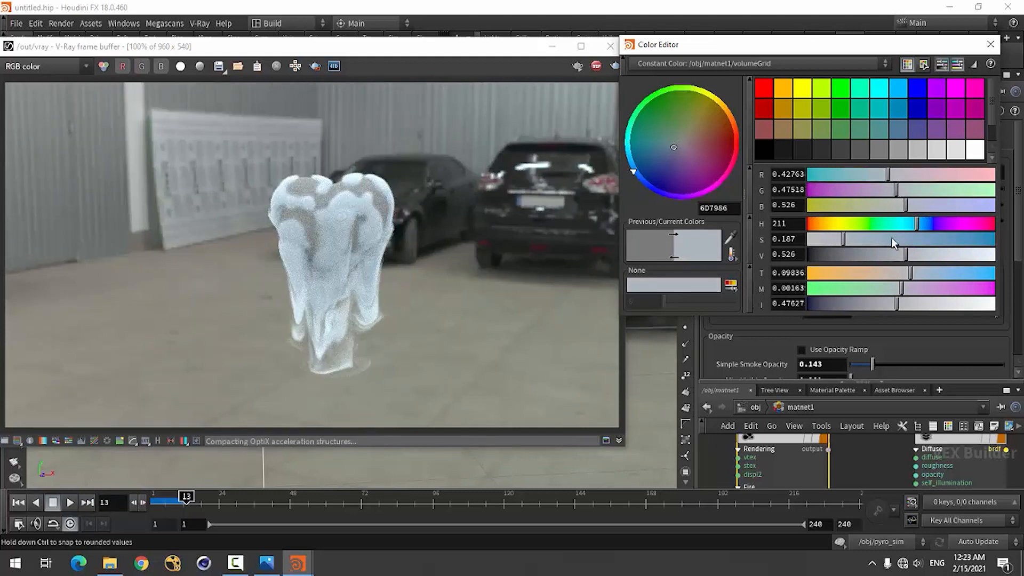
{"action": "left_click", "coordinate": [990, 44]}
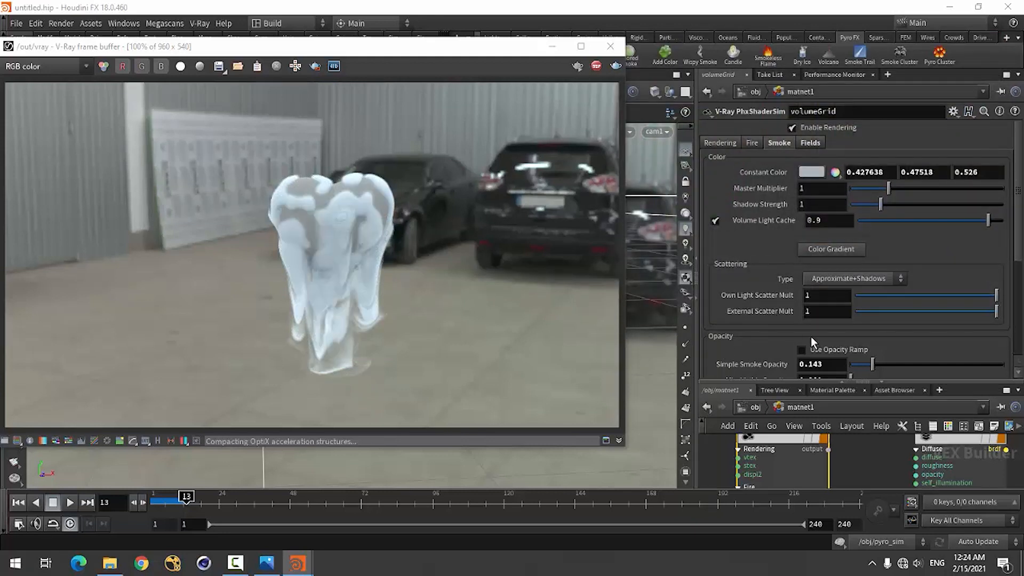
Set the diffuse color of the vrayMtl material to black
{"action": "scroll", "coordinate": [767, 333], "scroll_direction": "down", "scroll_amount": 3}
{"action": "left_click_drag", "start_coordinate": [846, 389], "coordinate": [853, 334]}
{"action": "left_click", "coordinate": [950, 410]}
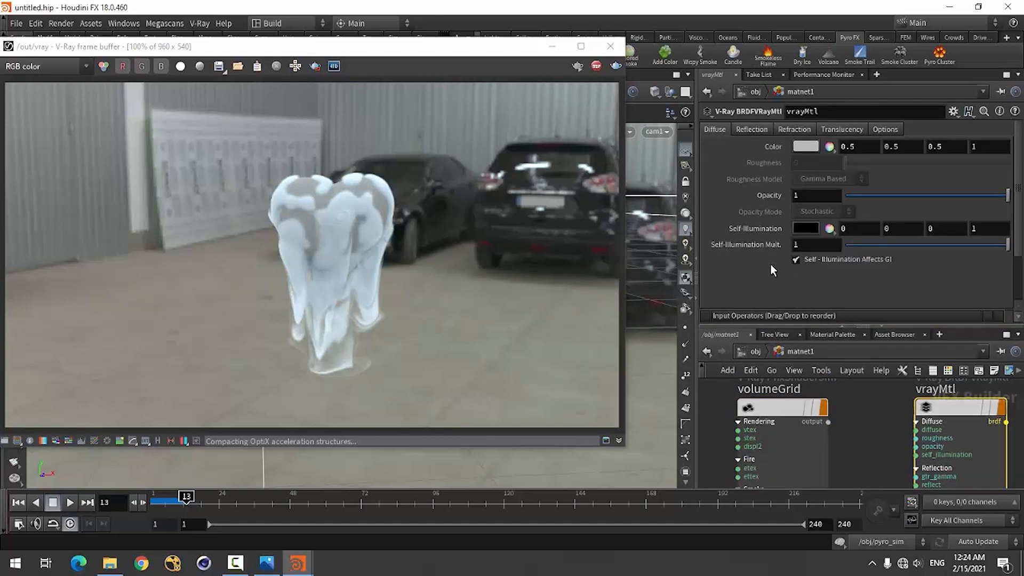
{"action": "left_click", "coordinate": [803, 147]}
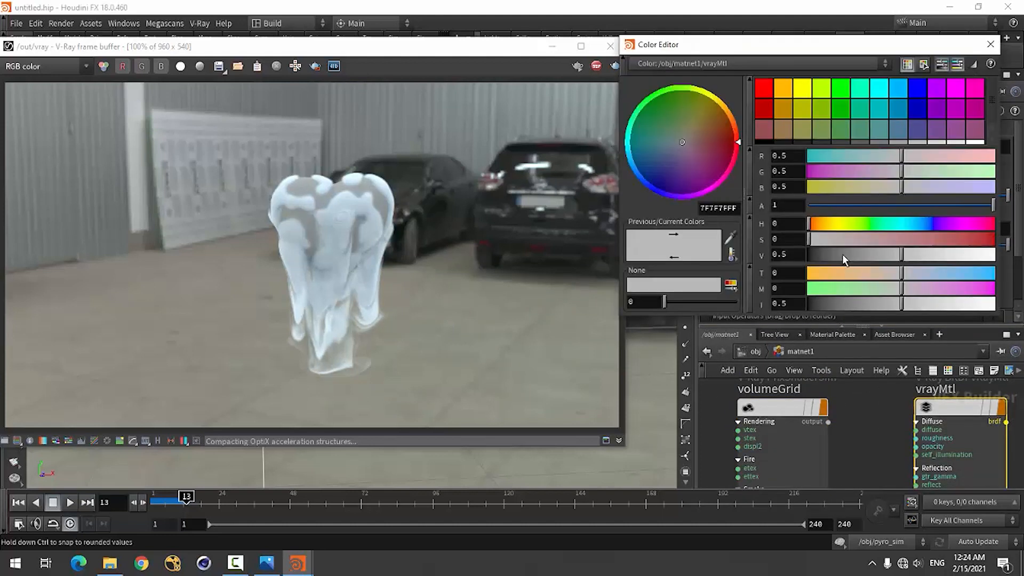
{"action": "left_click_drag", "start_coordinate": [843, 254], "coordinate": [810, 254]}
{"action": "left_click", "coordinate": [990, 44]}
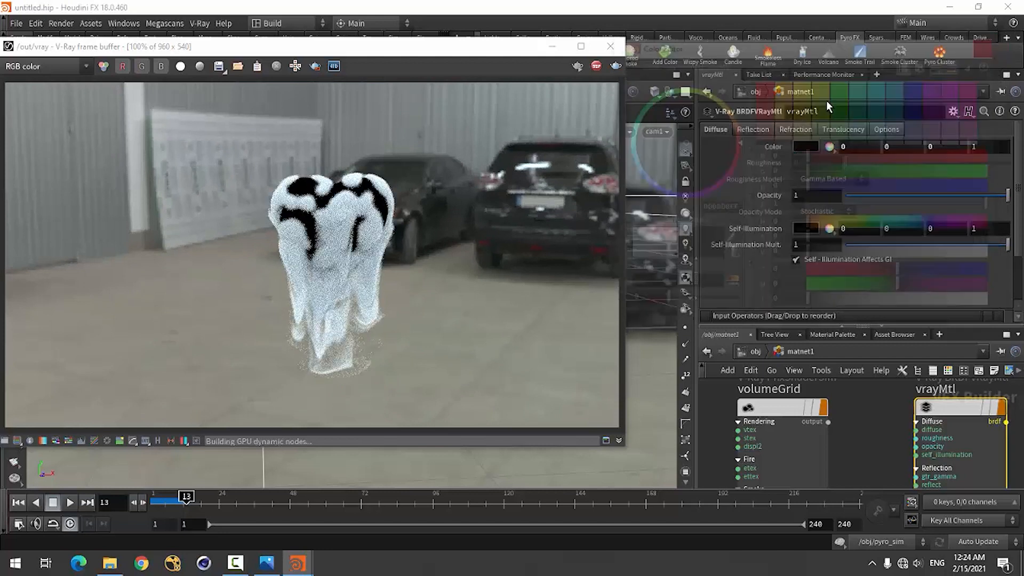
Set the reflection color of vrayMtl to pure white
{"action": "left_click", "coordinate": [751, 128]}
{"action": "left_click", "coordinate": [798, 182]}
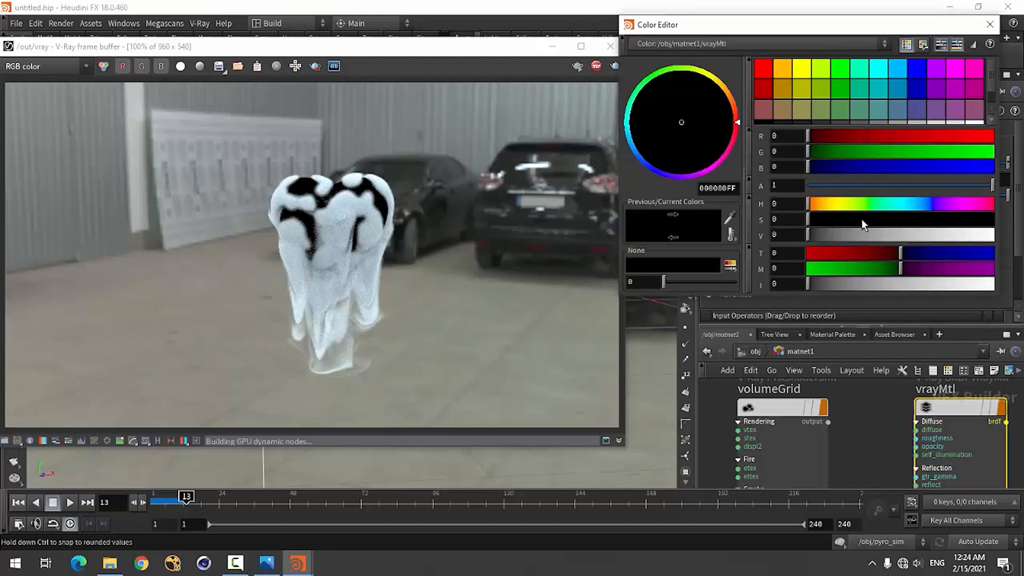
{"action": "left_click_drag", "start_coordinate": [870, 240], "coordinate": [994, 236]}
{"action": "left_click", "coordinate": [990, 25]}
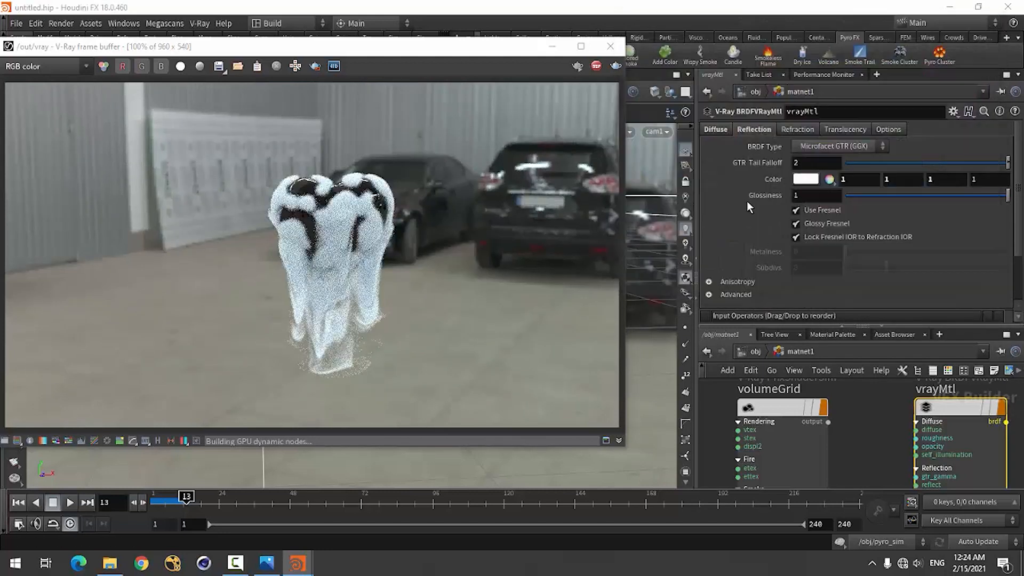
Set the refraction color of vrayMtl to pure white
{"action": "left_click", "coordinate": [789, 131]}
{"action": "left_click", "coordinate": [806, 152]}
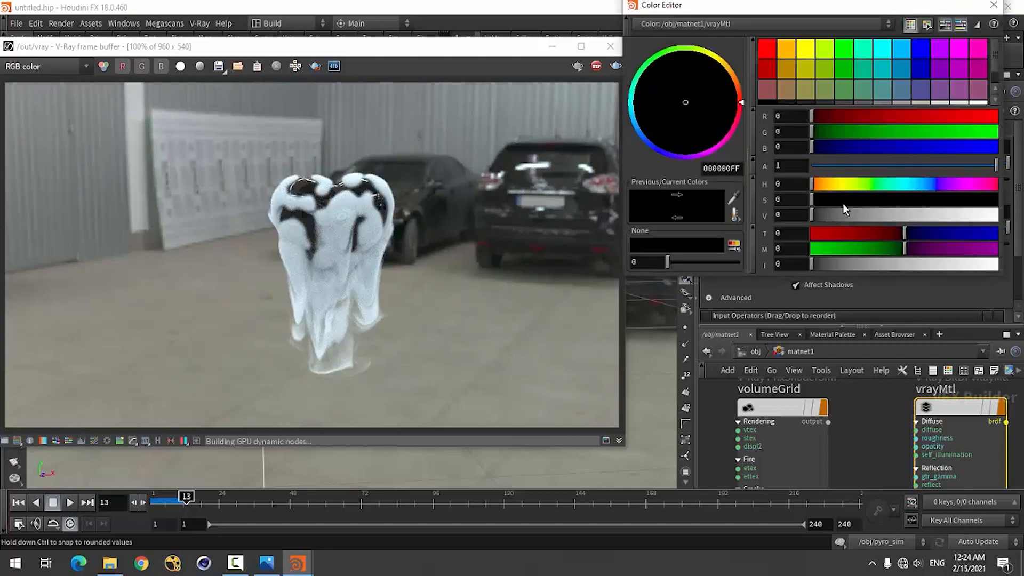
{"action": "left_click_drag", "start_coordinate": [854, 215], "coordinate": [996, 215]}
{"action": "left_click", "coordinate": [994, 6]}
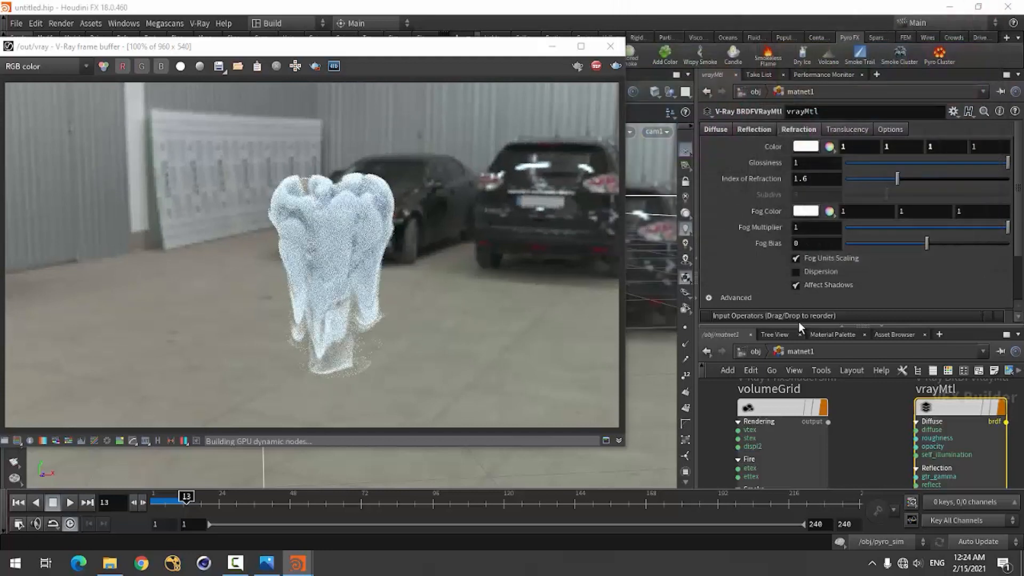
Set the refraction Fog Color of vrayMtl to a light red of 1, 0.775, 0.775
{"action": "left_click", "coordinate": [809, 214]}
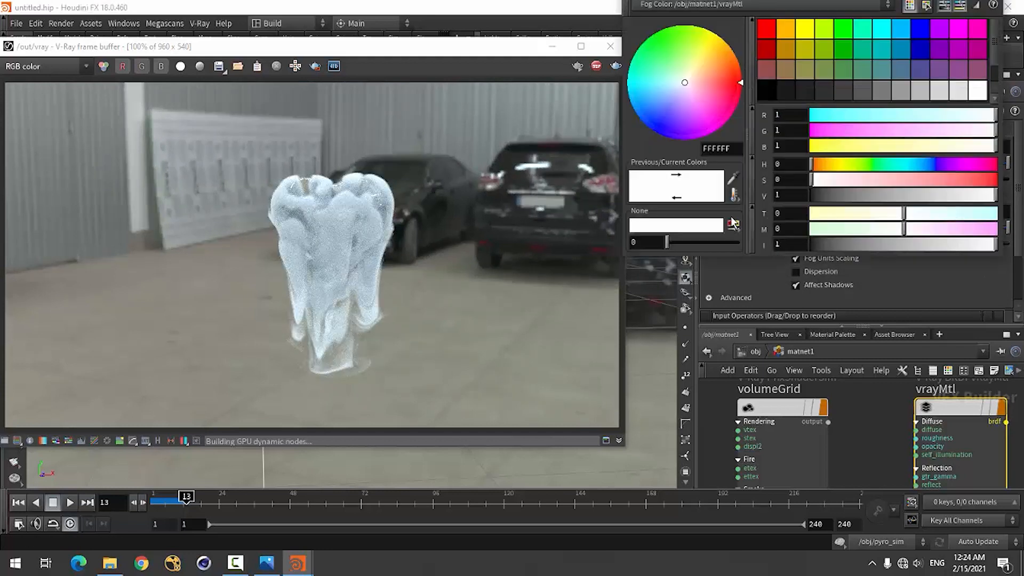
{"action": "left_click", "coordinate": [765, 37]}
{"action": "left_click_drag", "start_coordinate": [875, 194], "coordinate": [997, 196]}
{"action": "left_click_drag", "start_coordinate": [922, 179], "coordinate": [854, 193]}
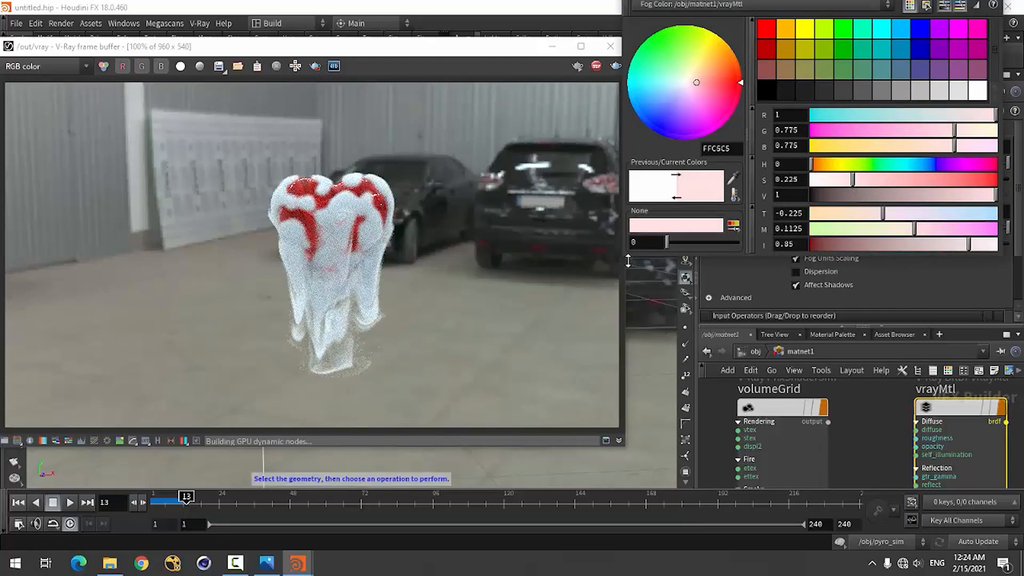
{"action": "left_click_drag", "start_coordinate": [626, 260], "coordinate": [620, 270]}
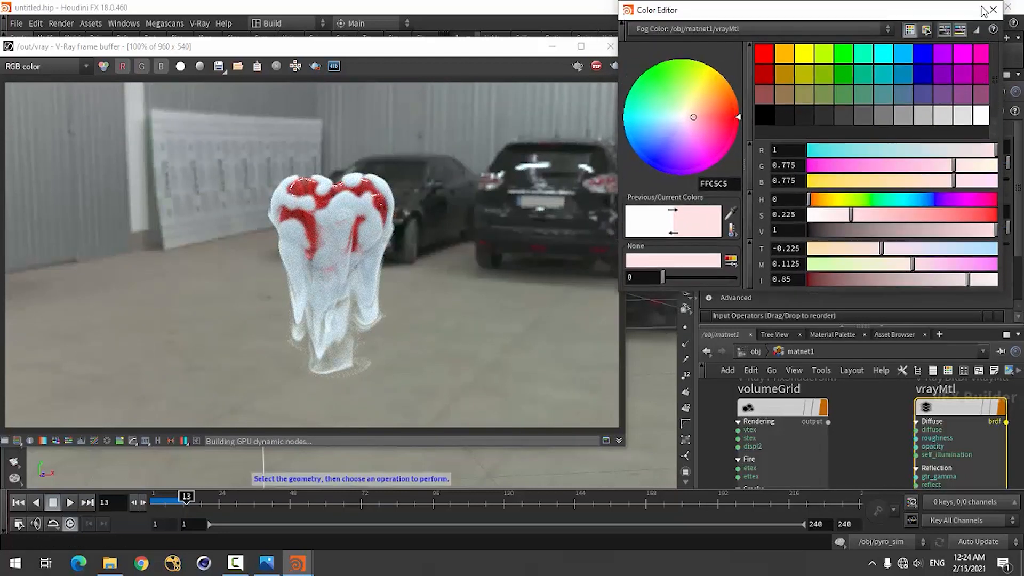
{"action": "left_click", "coordinate": [992, 9]}
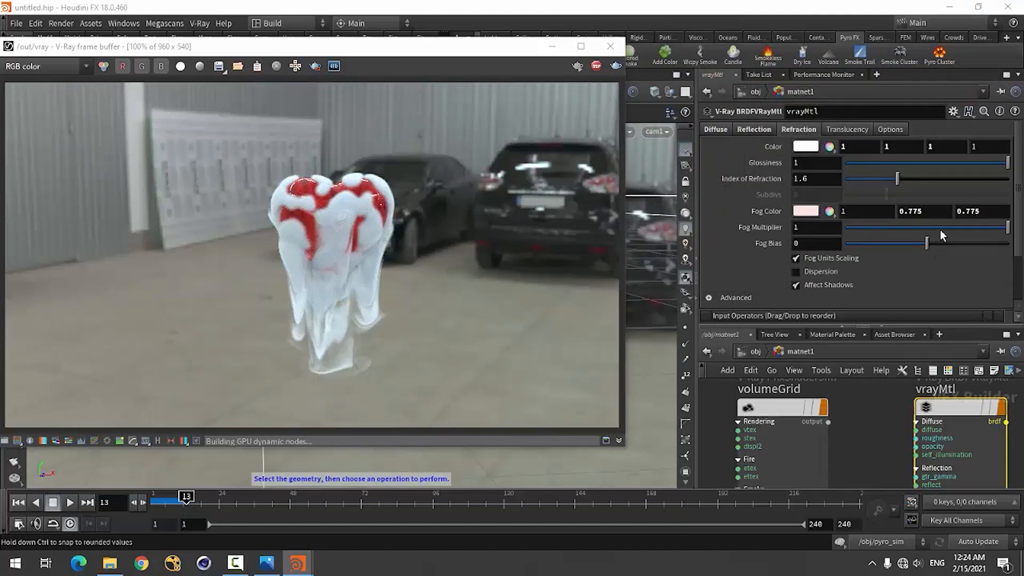
Set the Fog Multiplier of vrayMtl to 0.346 and minimize the V-Ray frame buffer
{"action": "left_click_drag", "start_coordinate": [940, 229], "coordinate": [902, 228]}
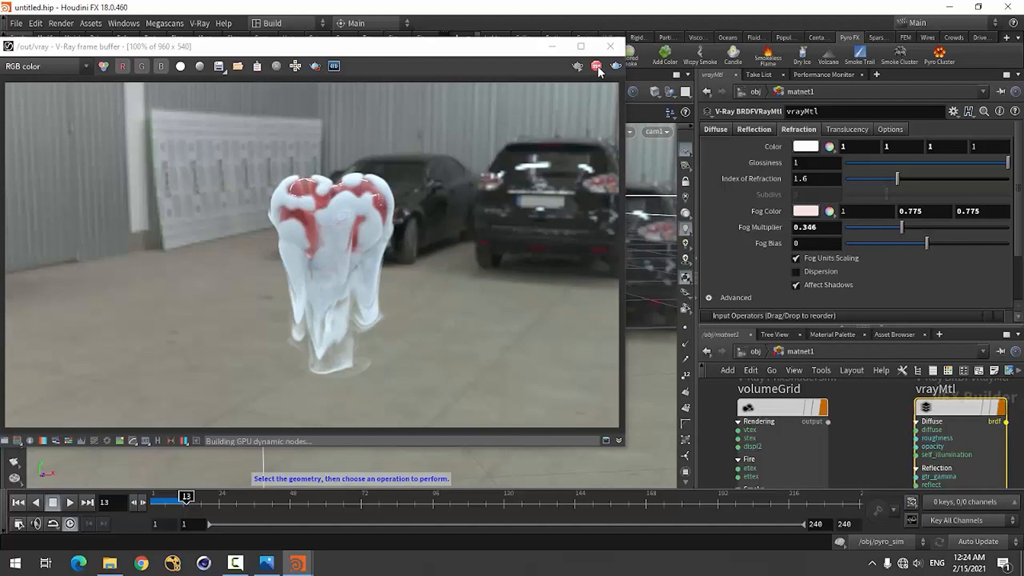
{"action": "left_click", "coordinate": [552, 46]}
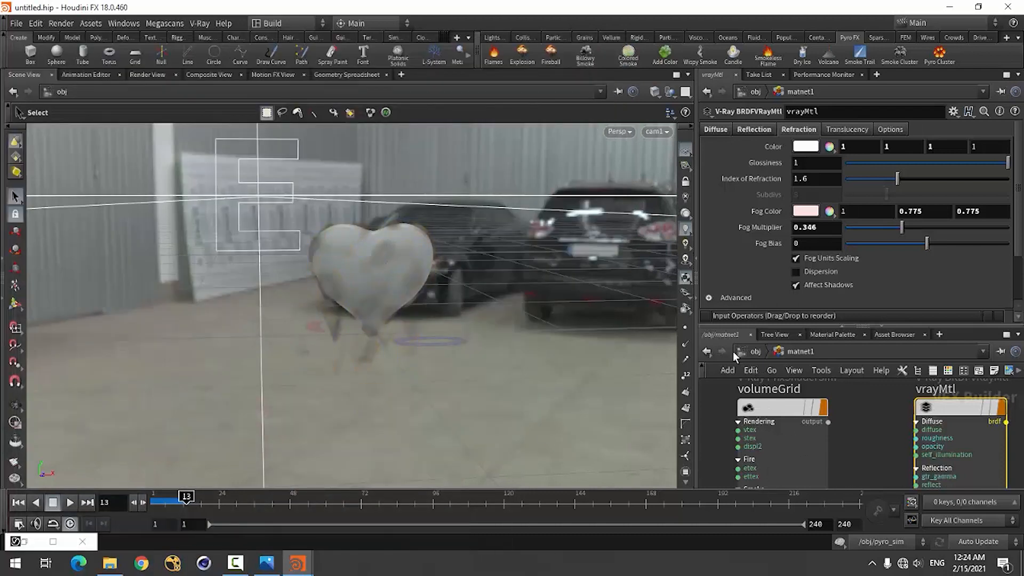
Rewind to frame 1 and set the Particle Separation of the create_density node inside geo1 to 0.005
{"action": "left_click", "coordinate": [19, 506]}
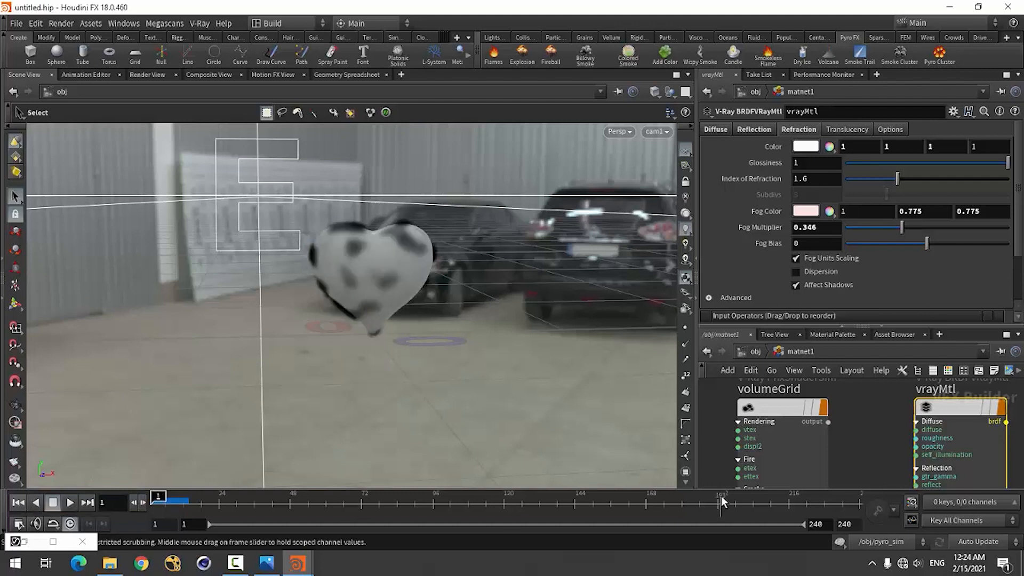
{"action": "key", "text": "u"}
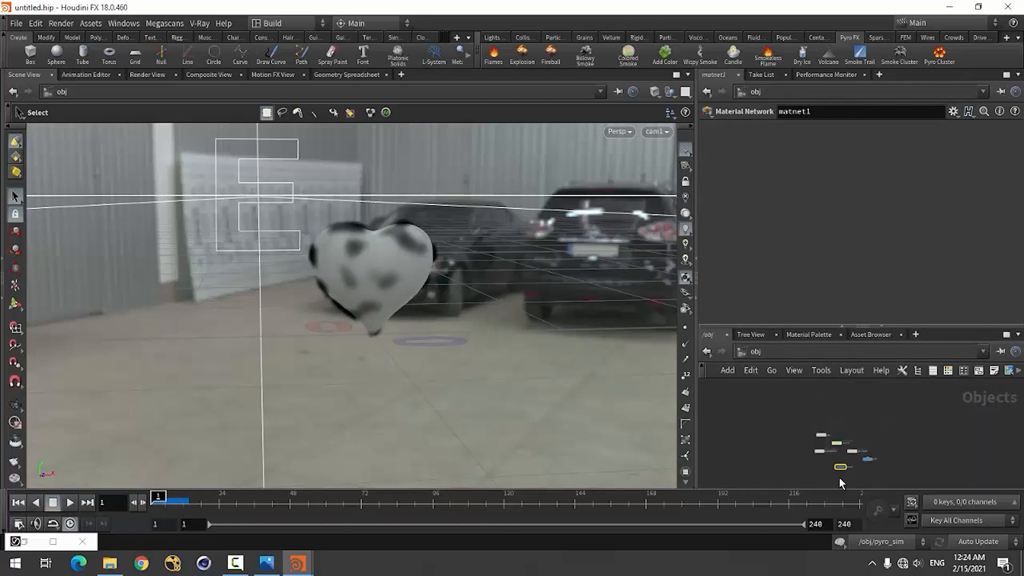
{"action": "double_click", "coordinate": [820, 422]}
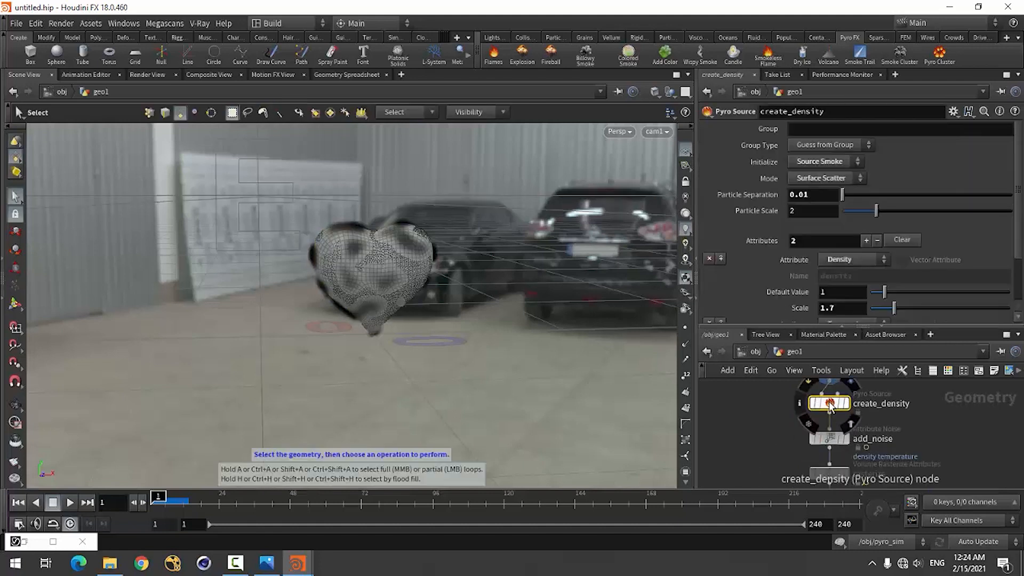
{"action": "scroll", "coordinate": [822, 434], "scroll_direction": "up", "scroll_amount": 3}
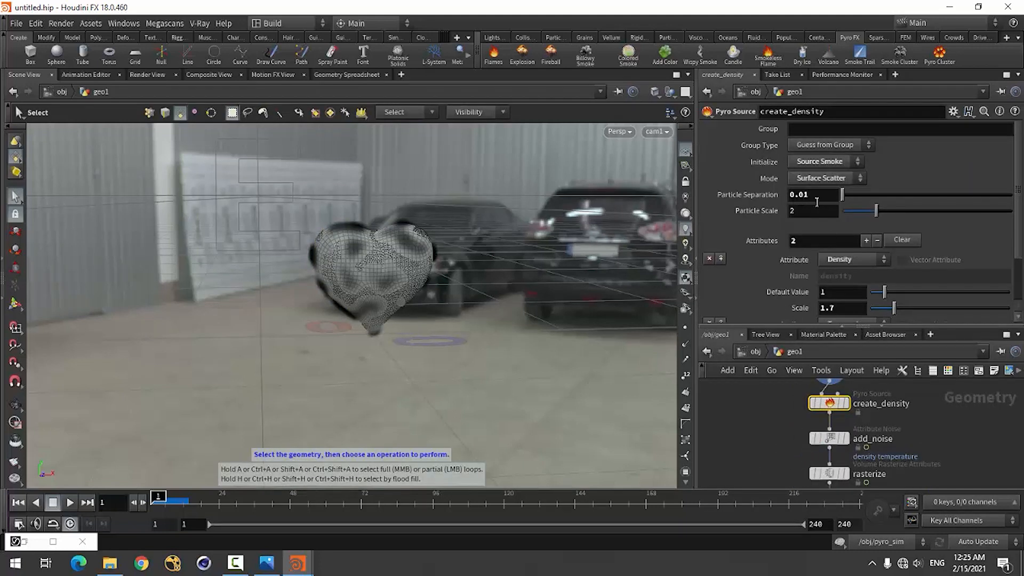
{"action": "middle_click_drag", "start_coordinate": [776, 427], "coordinate": [757, 395]}
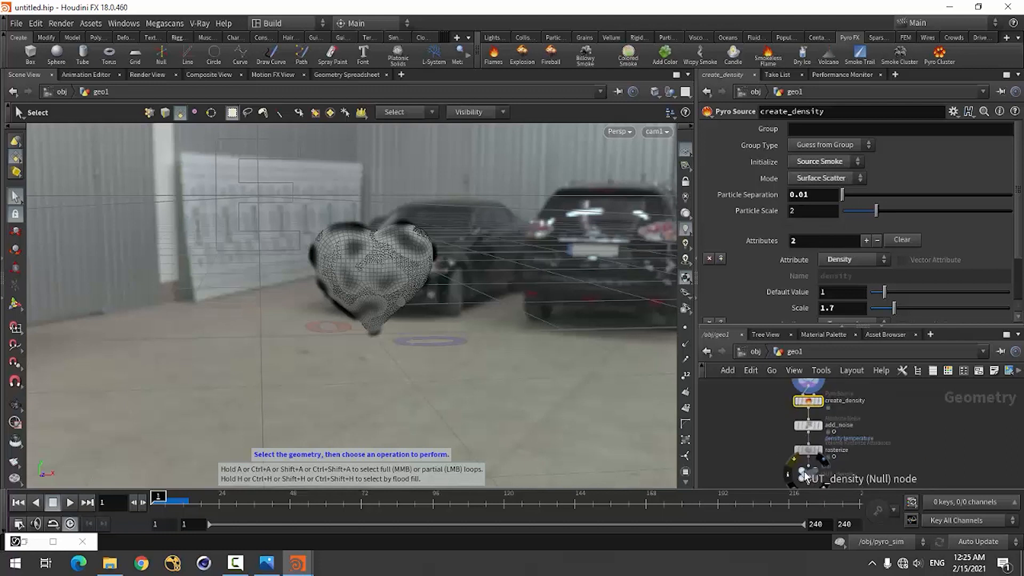
{"action": "left_click", "coordinate": [809, 440]}
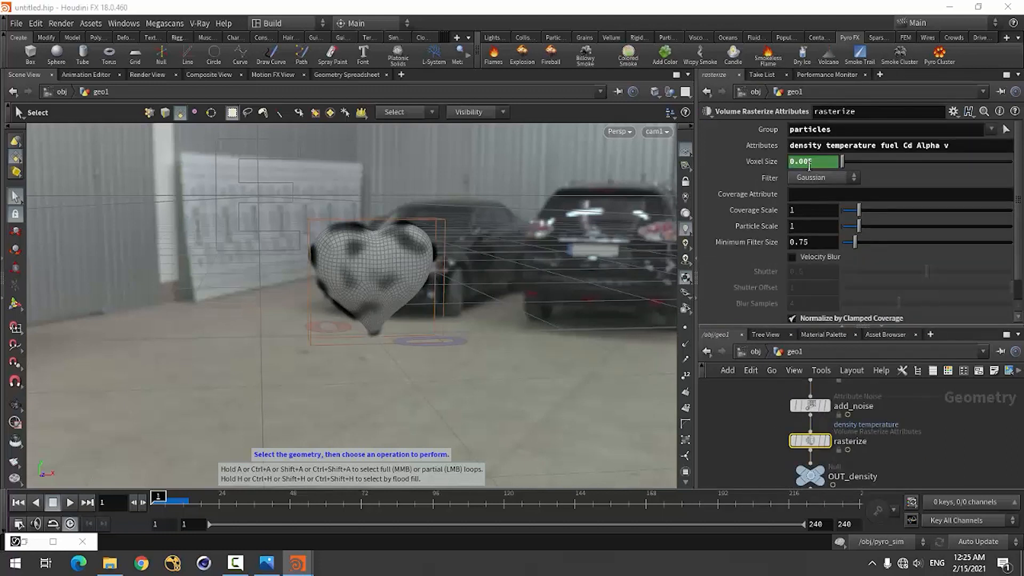
{"action": "scroll", "coordinate": [770, 481], "scroll_direction": "down", "scroll_amount": 4}
{"action": "scroll", "coordinate": [798, 431], "scroll_direction": "up", "scroll_amount": 4}
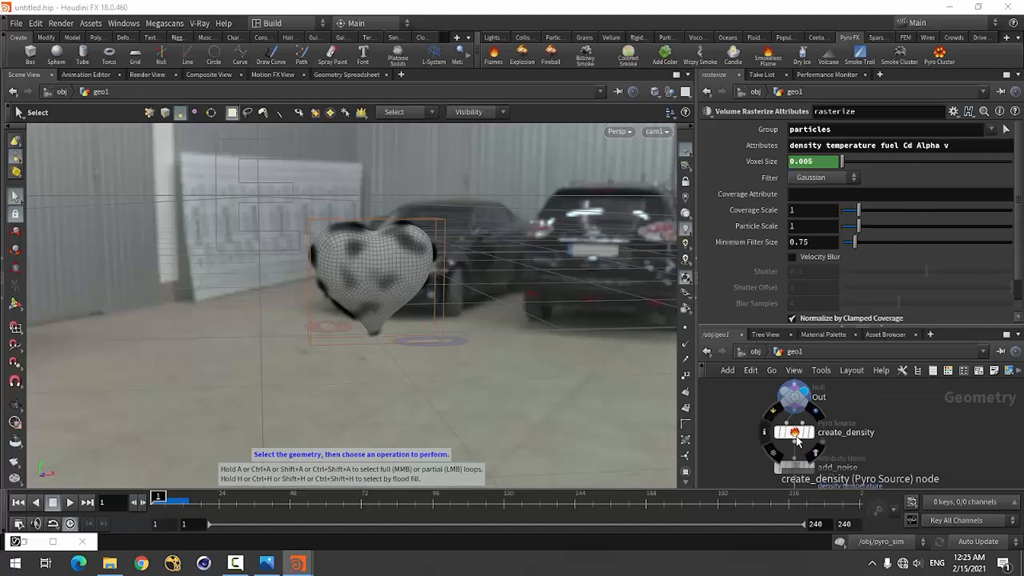
{"action": "left_click", "coordinate": [800, 431]}
{"action": "left_click", "coordinate": [816, 195]}
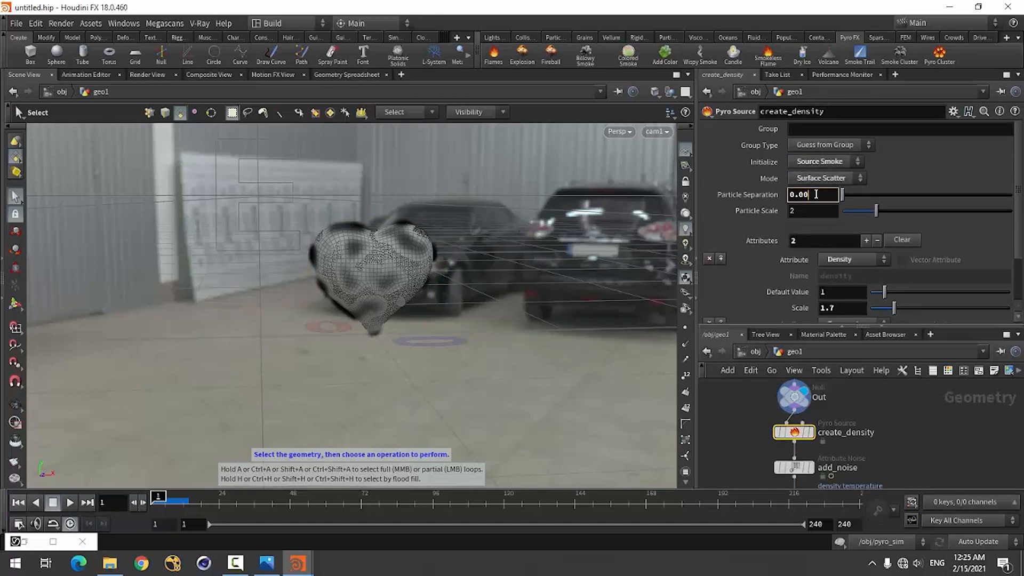
{"action": "key", "text": "Return"}
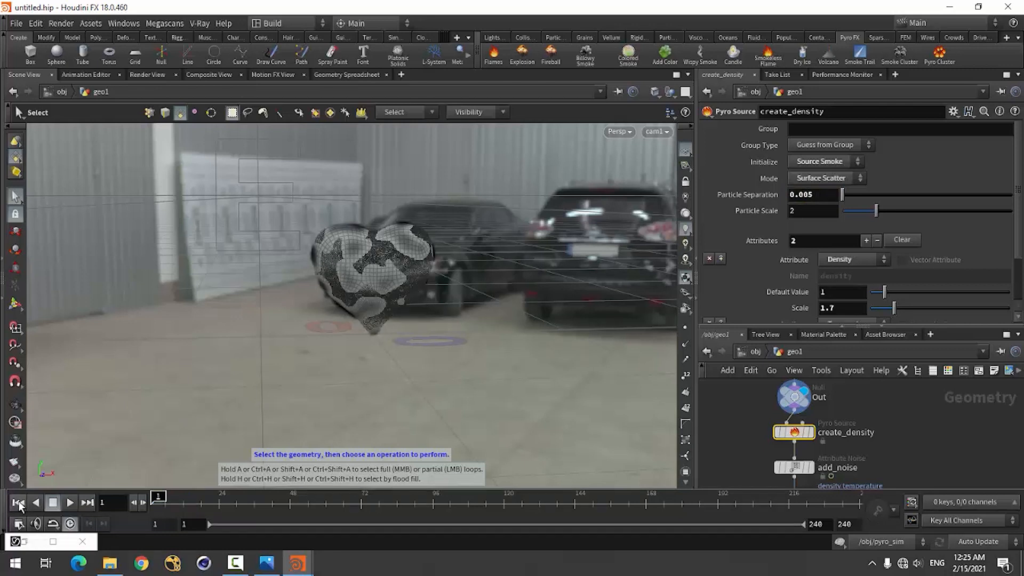
Examine the noise range, distribution and element size of the add_noise node inside geo1, then return to object level
{"action": "left_click", "coordinate": [757, 351]}
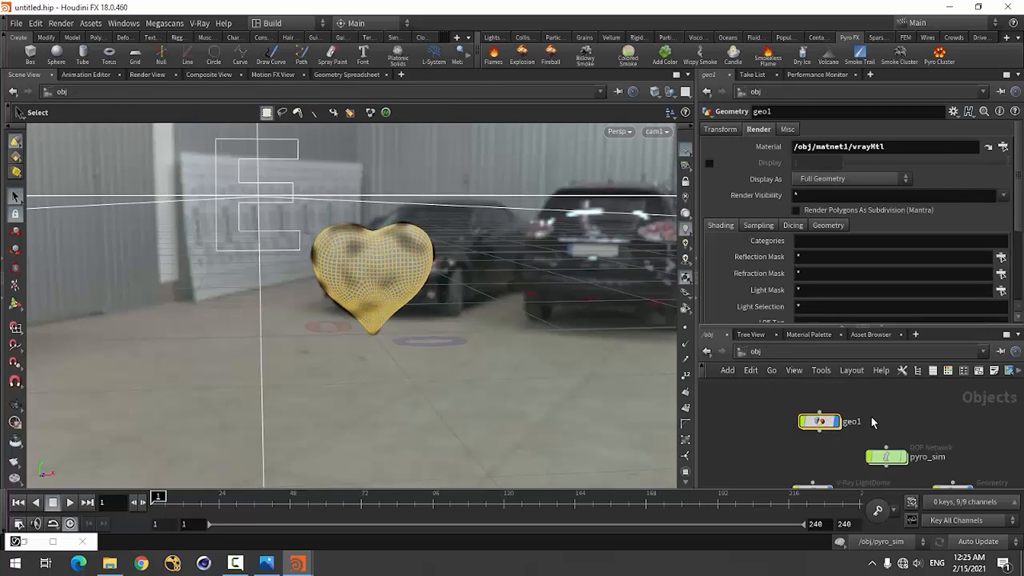
{"action": "double_click", "coordinate": [820, 421]}
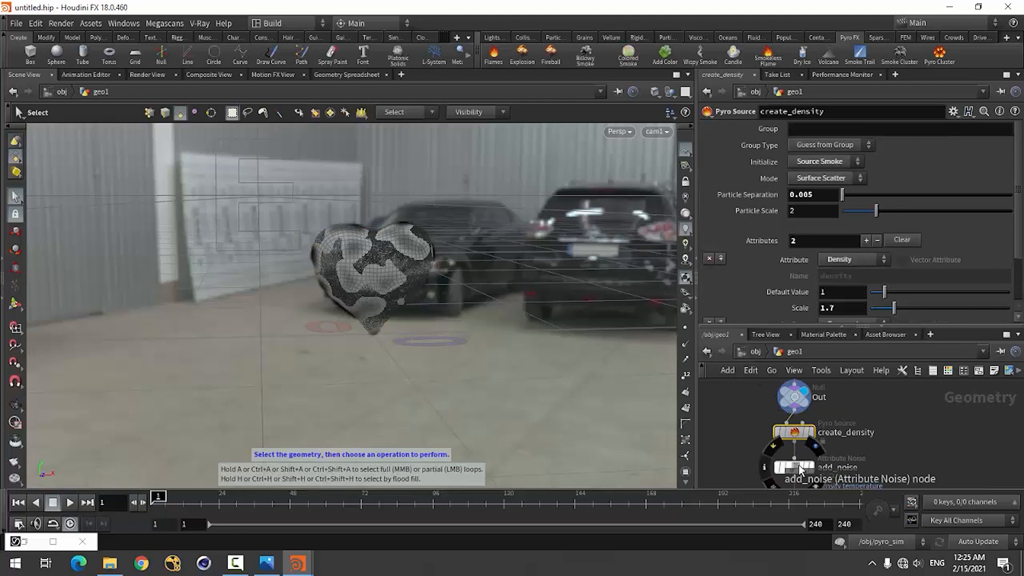
{"action": "mouse_move", "coordinate": [808, 410]}
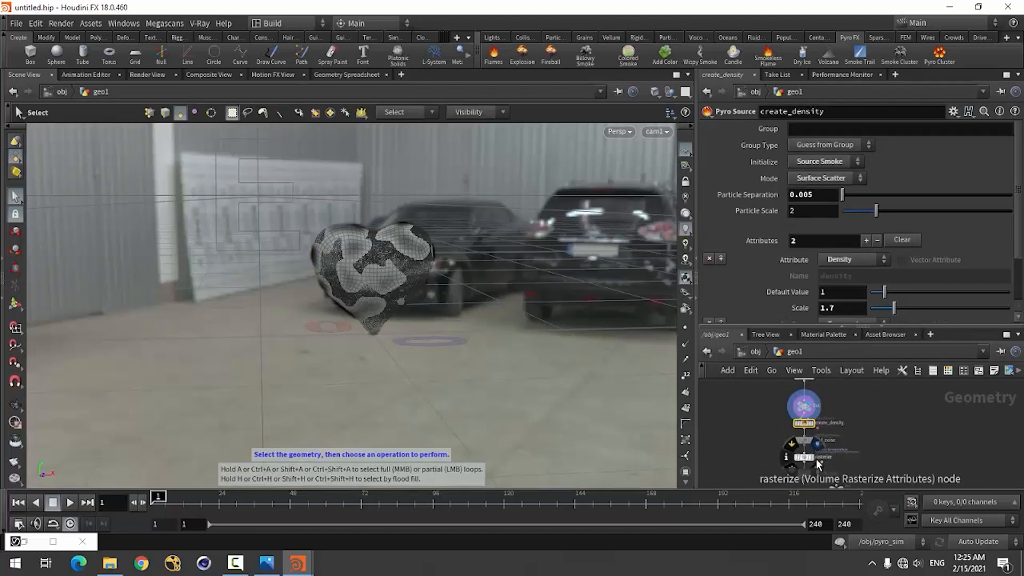
{"action": "middle_click_drag", "start_coordinate": [784, 453], "coordinate": [784, 407]}
{"action": "left_click", "coordinate": [792, 421]}
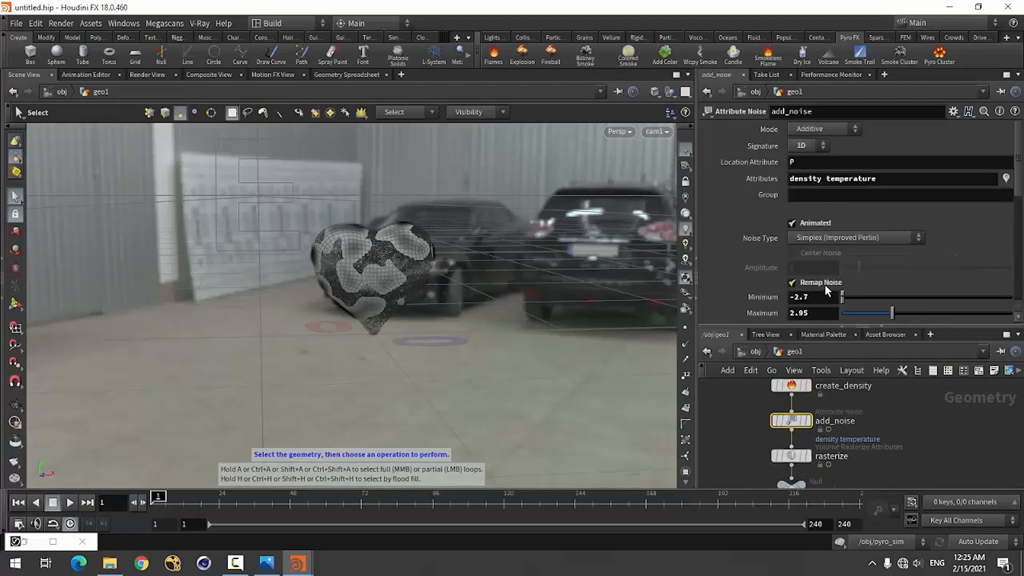
{"action": "scroll", "coordinate": [747, 288], "scroll_direction": "down", "scroll_amount": 10}
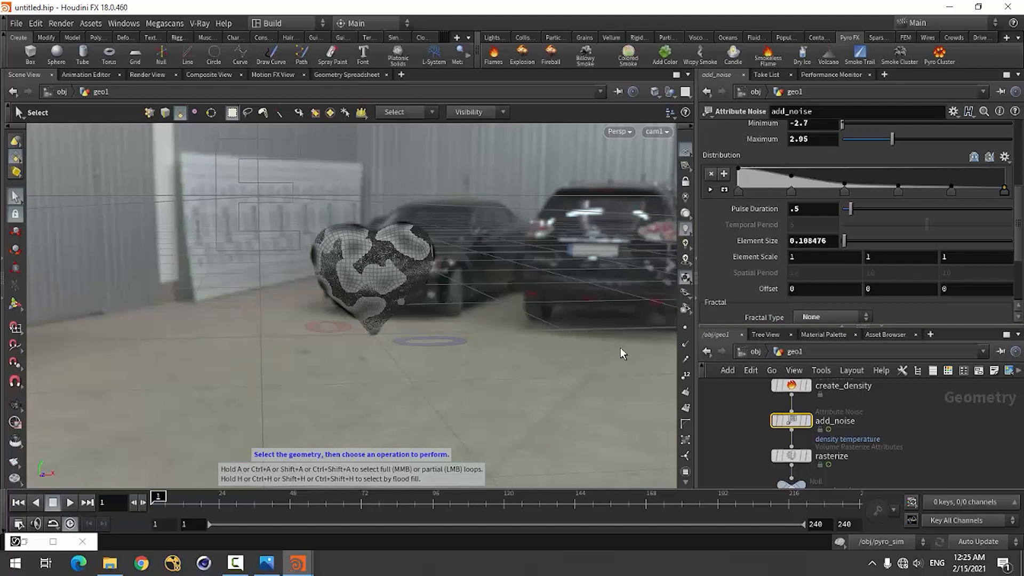
{"action": "left_click", "coordinate": [761, 354]}
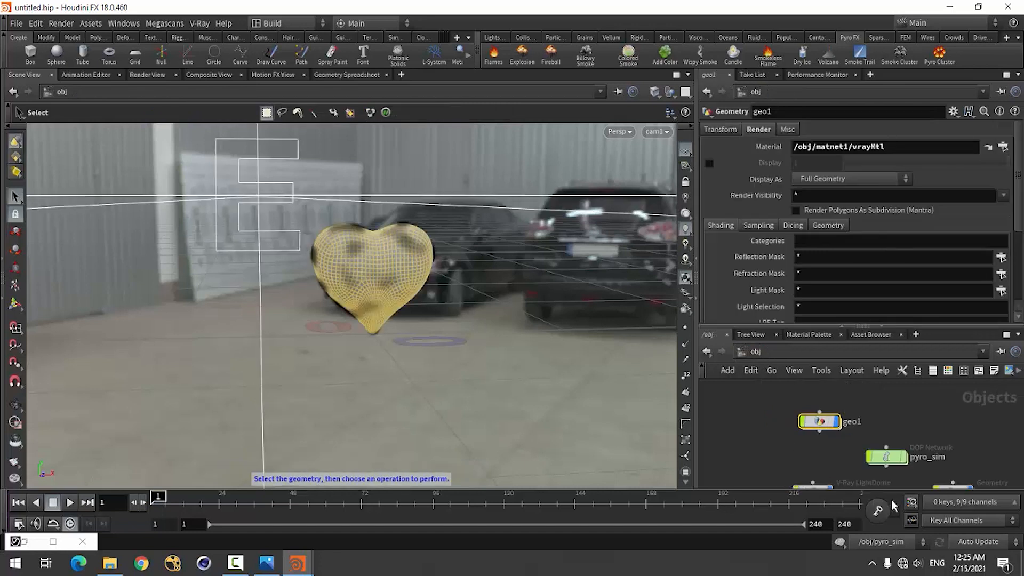
Open the pyro_sim network and set the turbulence Swirl Size of pyrosolver1 to .2
{"action": "scroll", "coordinate": [798, 448], "scroll_direction": "up", "scroll_amount": 5}
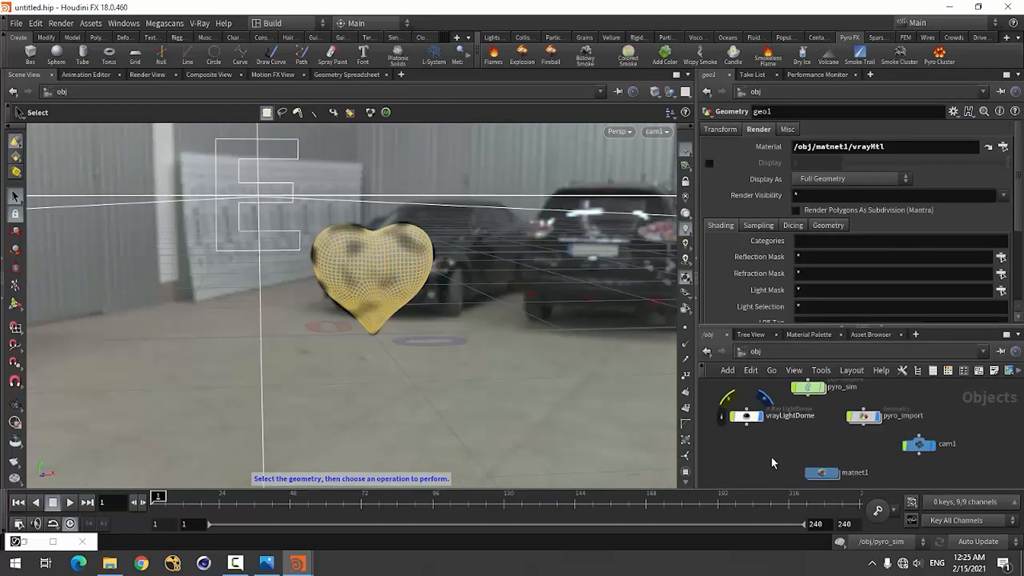
{"action": "scroll", "coordinate": [784, 470], "scroll_direction": "down", "scroll_amount": 3}
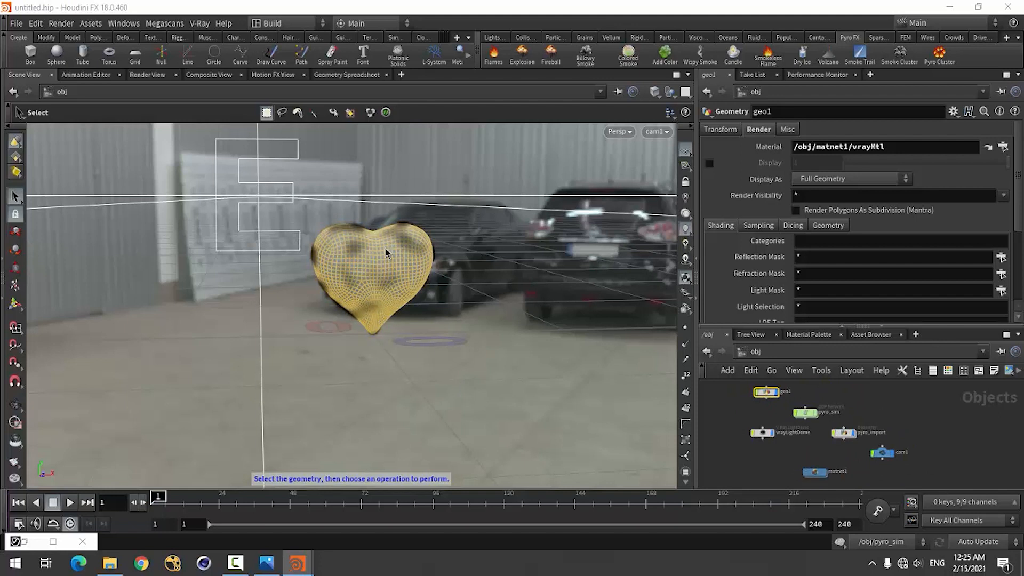
{"action": "scroll", "coordinate": [773, 424], "scroll_direction": "up", "scroll_amount": 2}
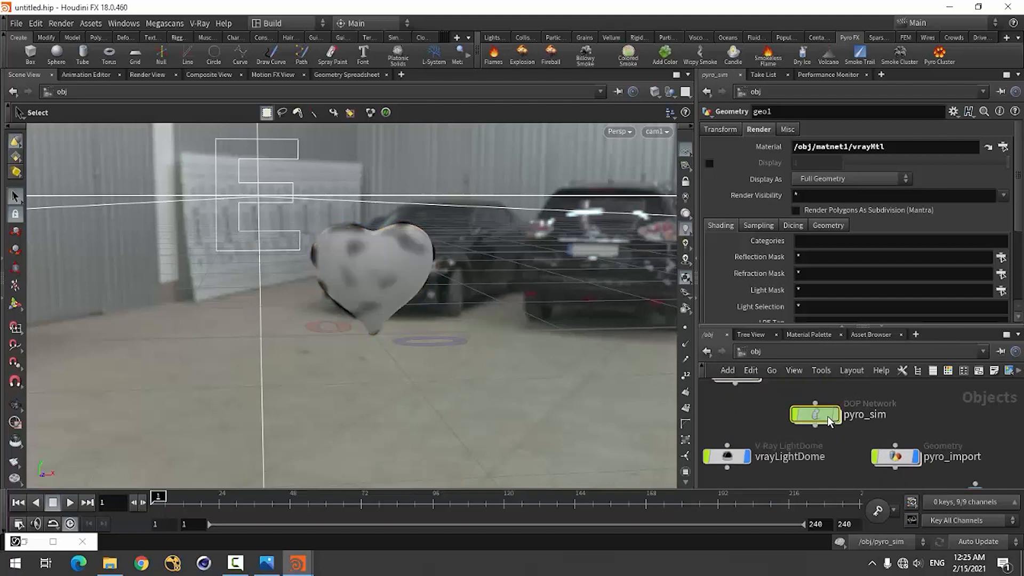
{"action": "double_click", "coordinate": [819, 417]}
{"action": "left_click", "coordinate": [823, 469]}
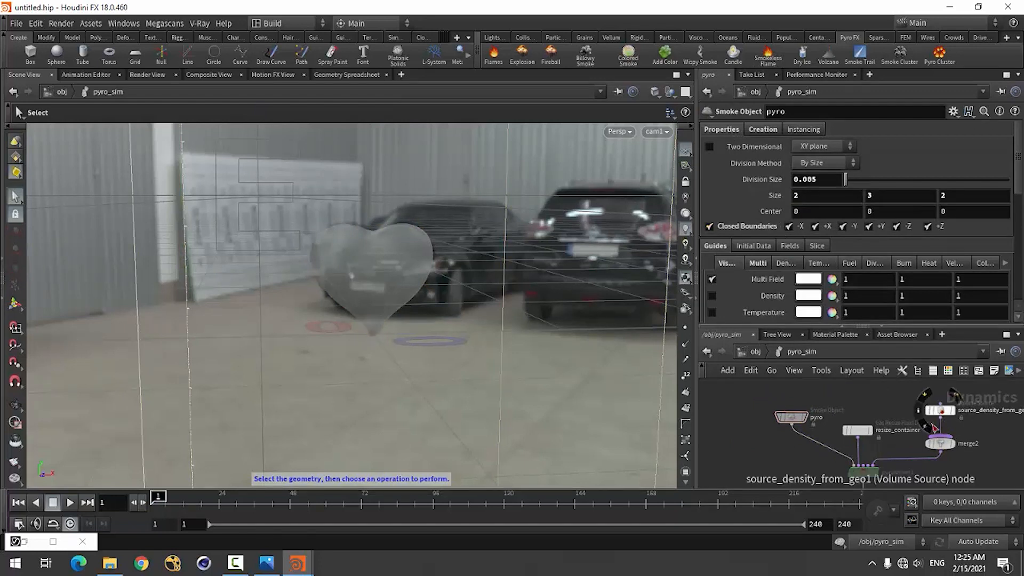
{"action": "left_click", "coordinate": [863, 471]}
{"action": "scroll", "coordinate": [766, 314], "scroll_direction": "down", "scroll_amount": 1}
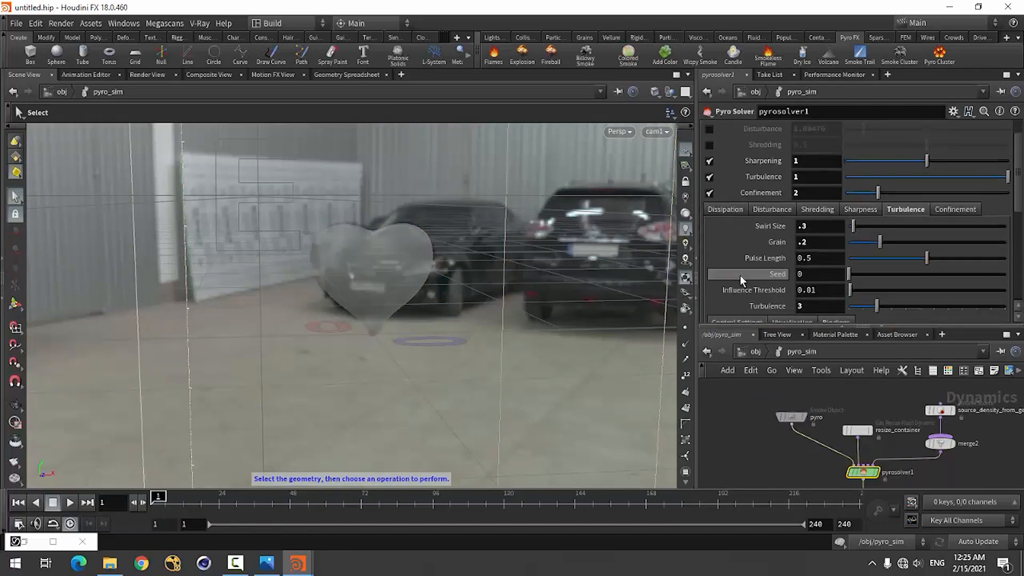
{"action": "left_click", "coordinate": [814, 228]}
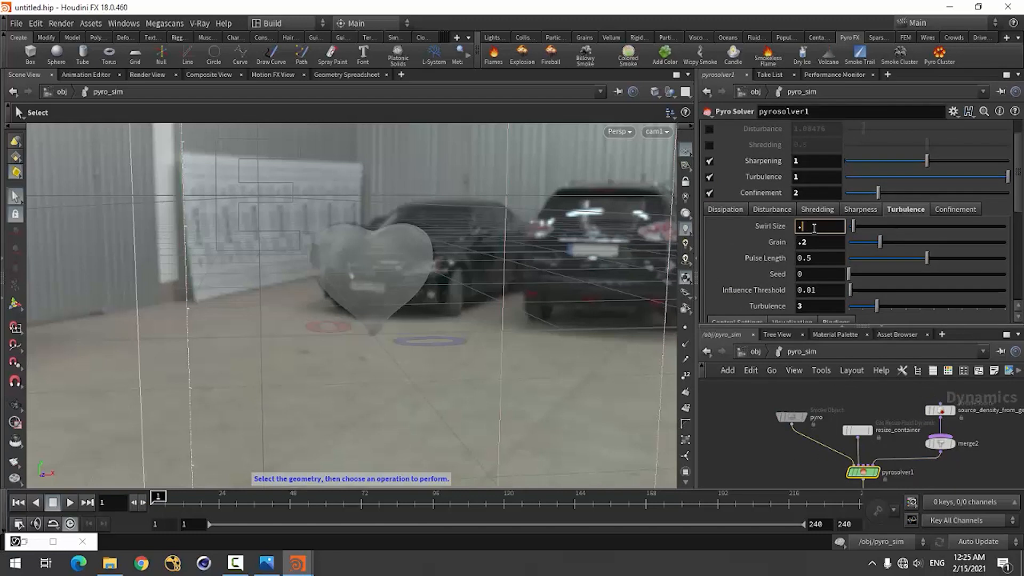
{"action": "type", "text": "2"}
{"action": "key", "text": "Return"}
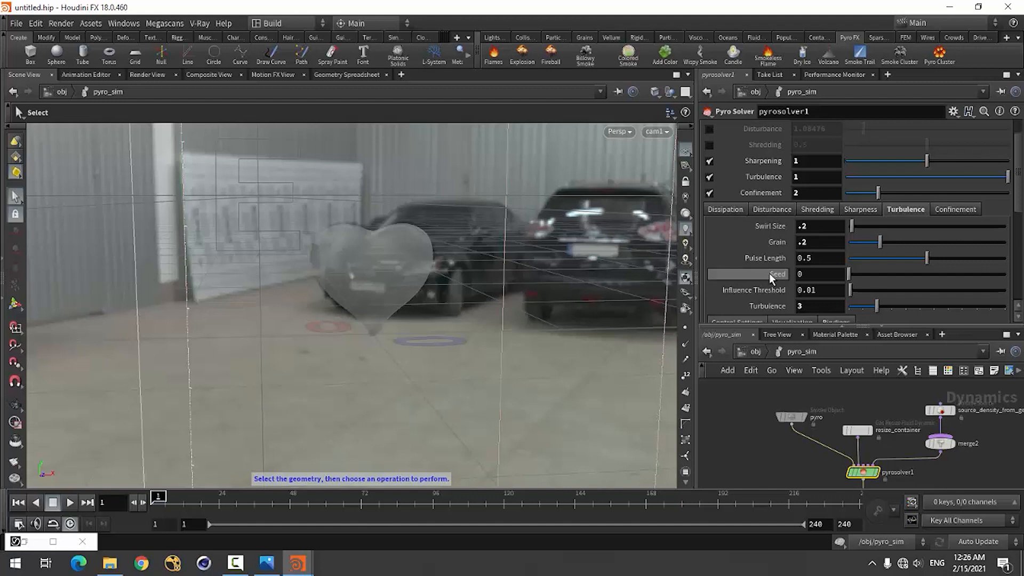
Set the turbulence Pulse Length of pyrosolver1 to 0.2 and its overall Turbulence amount to 2
{"action": "left_click", "coordinate": [822, 260]}
{"action": "key", "text": "BackSpace"}
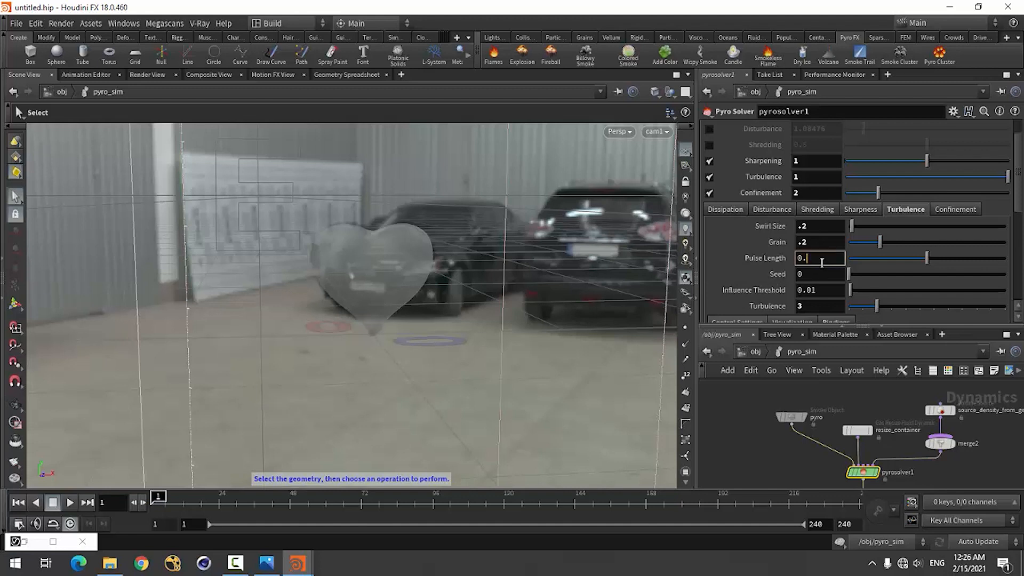
{"action": "type", "text": "2"}
{"action": "key", "text": "Return"}
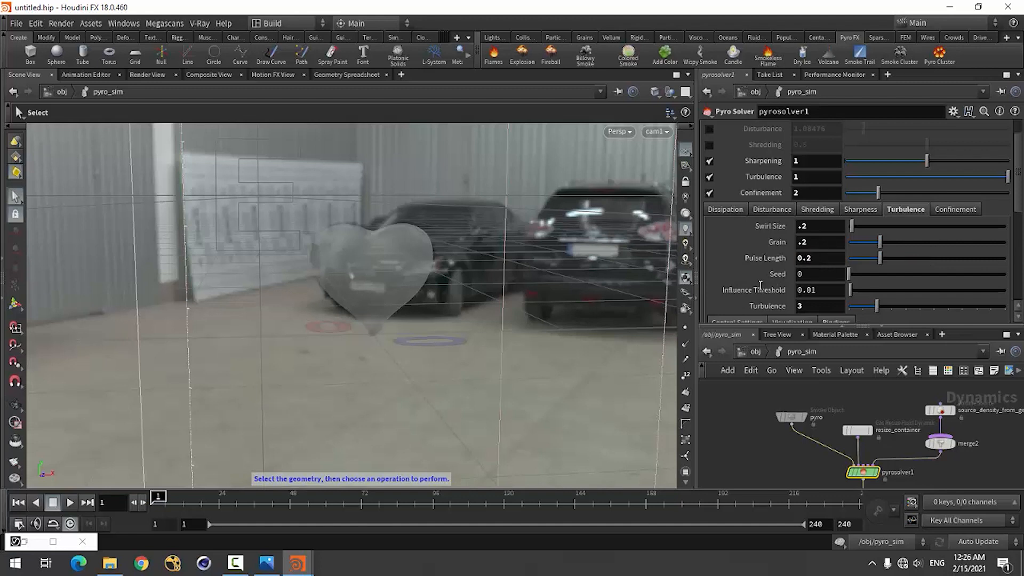
{"action": "scroll", "coordinate": [818, 267], "scroll_direction": "up", "scroll_amount": 2}
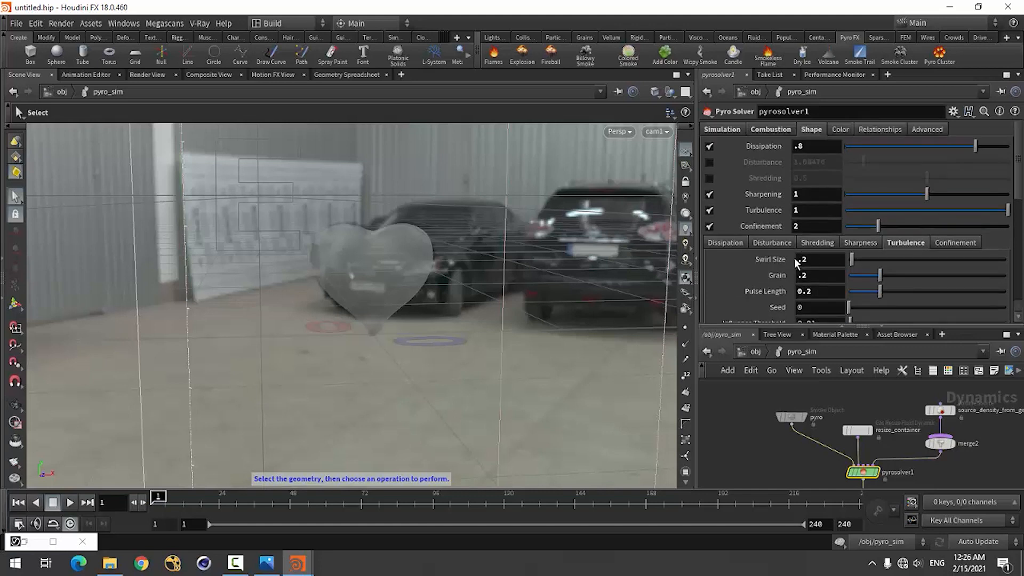
{"action": "left_click", "coordinate": [803, 211]}
{"action": "type", "text": "2"}
{"action": "key", "text": "Return"}
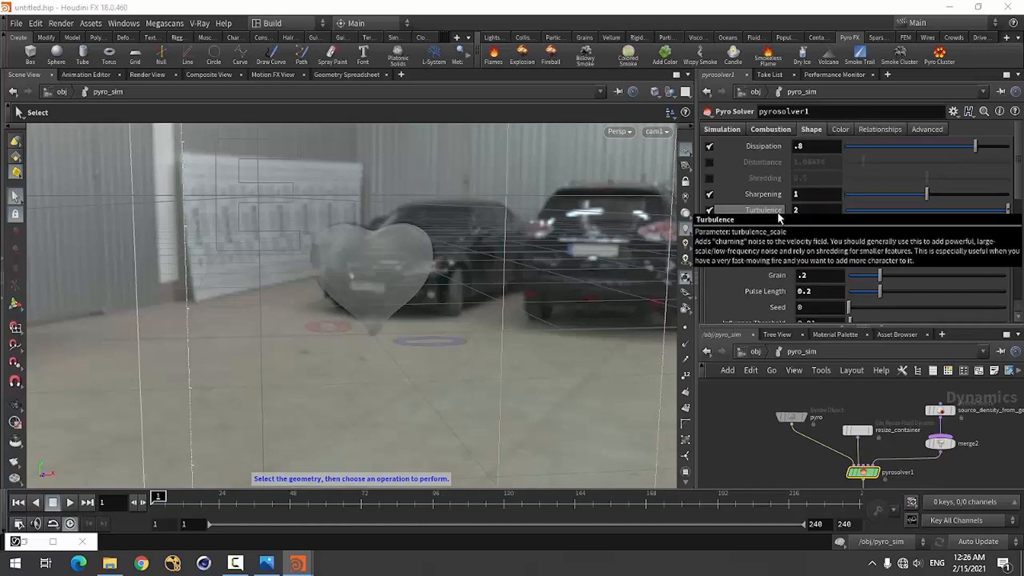
Simulate up to frame 22 and bring back the V-Ray frame buffer from object level, stopping the running render
{"action": "left_click", "coordinate": [69, 502]}
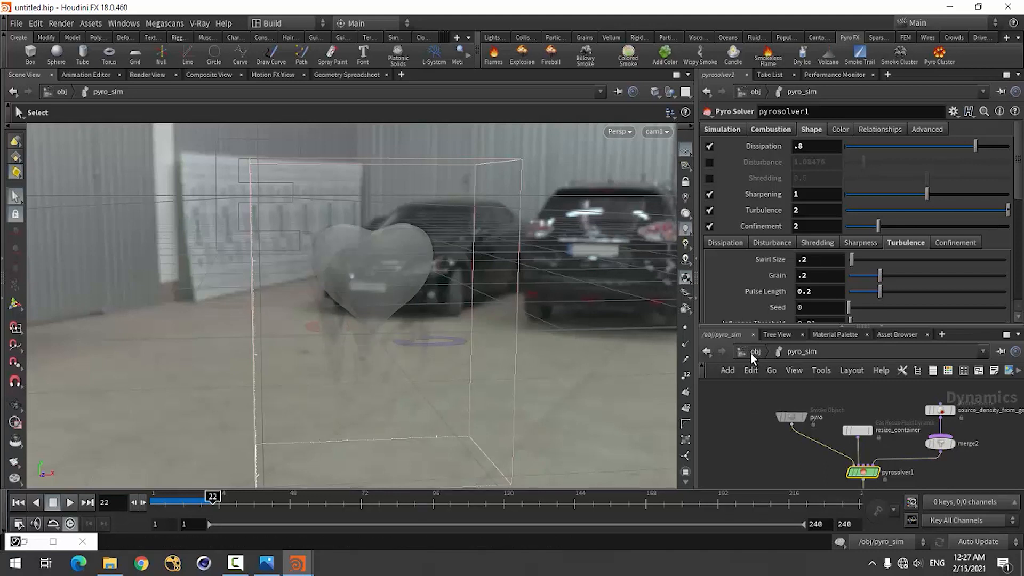
{"action": "left_click", "coordinate": [750, 353]}
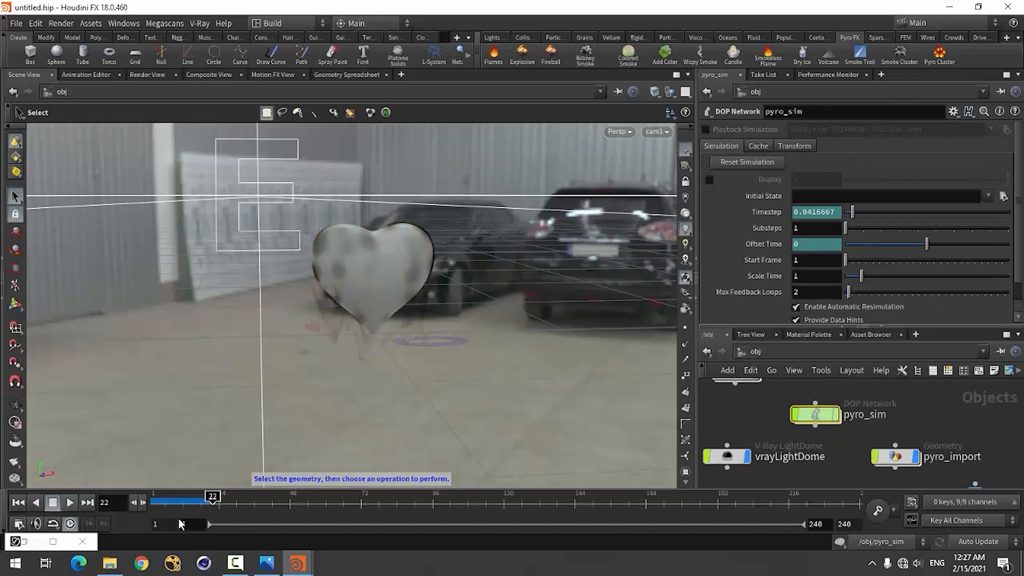
{"action": "left_click", "coordinate": [25, 542]}
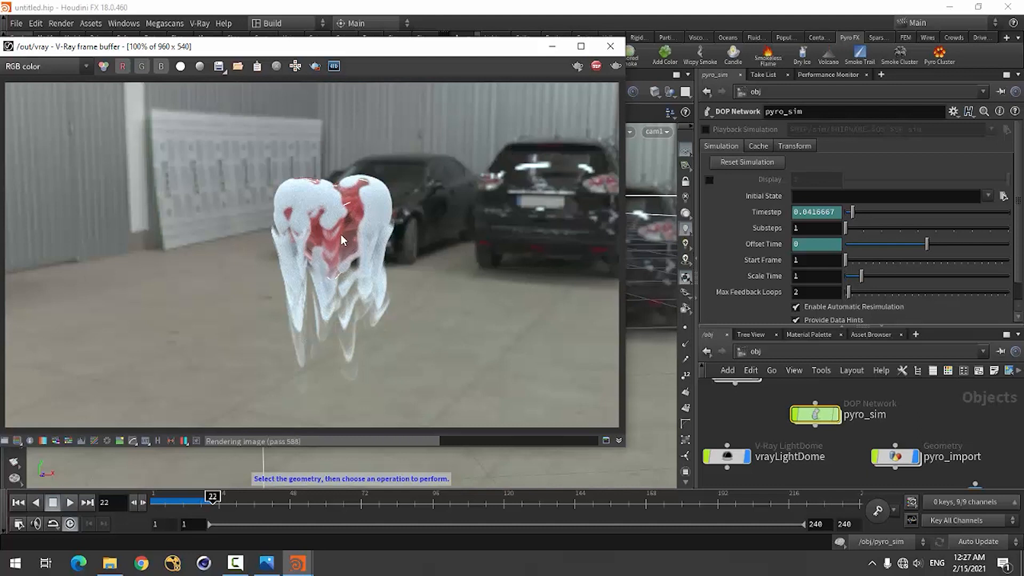
{"action": "left_click", "coordinate": [596, 66]}
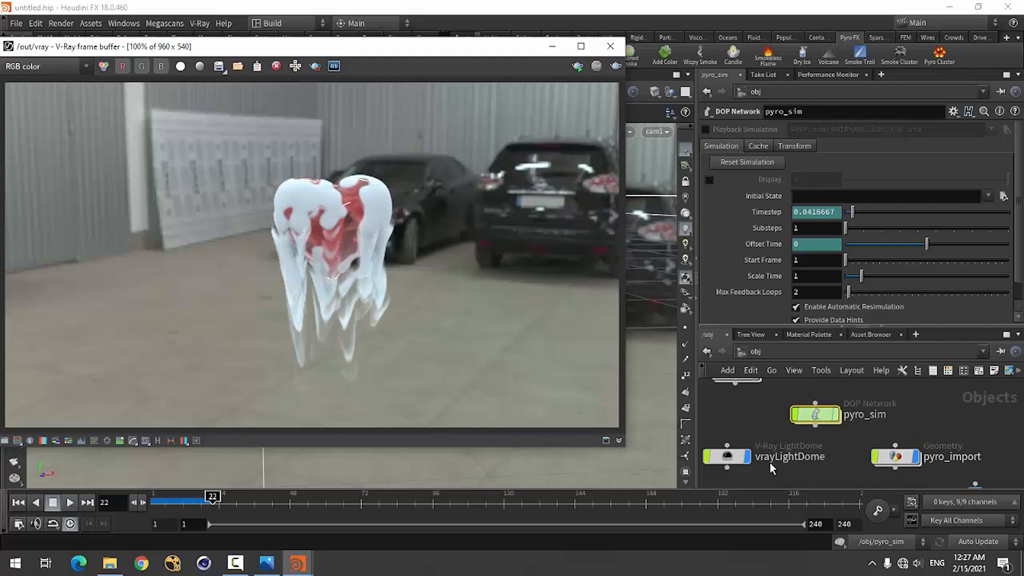
Open the volumeGrid shader assigned to pyro_import and set its External Scatter Mult to 0.498
{"action": "scroll", "coordinate": [783, 436], "scroll_direction": "down", "scroll_amount": 6}
{"action": "scroll", "coordinate": [791, 439], "scroll_direction": "up", "scroll_amount": 5}
{"action": "scroll", "coordinate": [802, 400], "scroll_direction": "down", "scroll_amount": 1}
{"action": "middle_click_drag", "start_coordinate": [803, 402], "coordinate": [778, 388]}
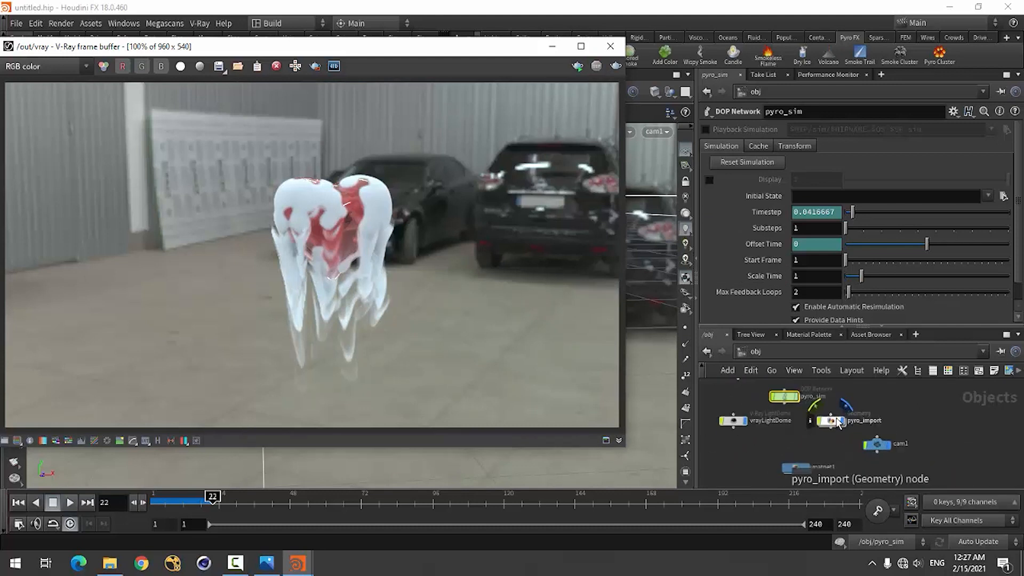
{"action": "left_click", "coordinate": [829, 421]}
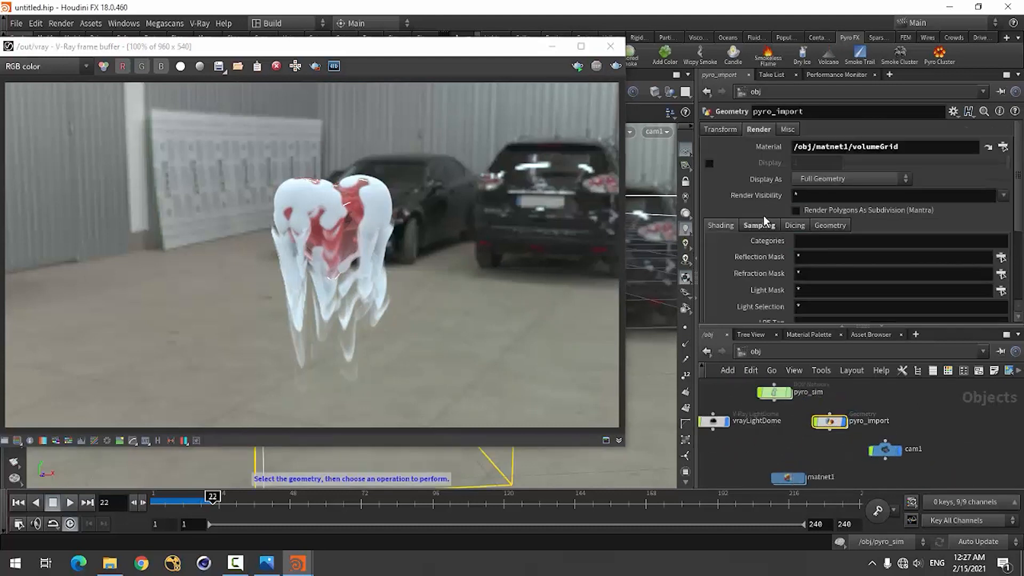
{"action": "left_click", "coordinate": [987, 147]}
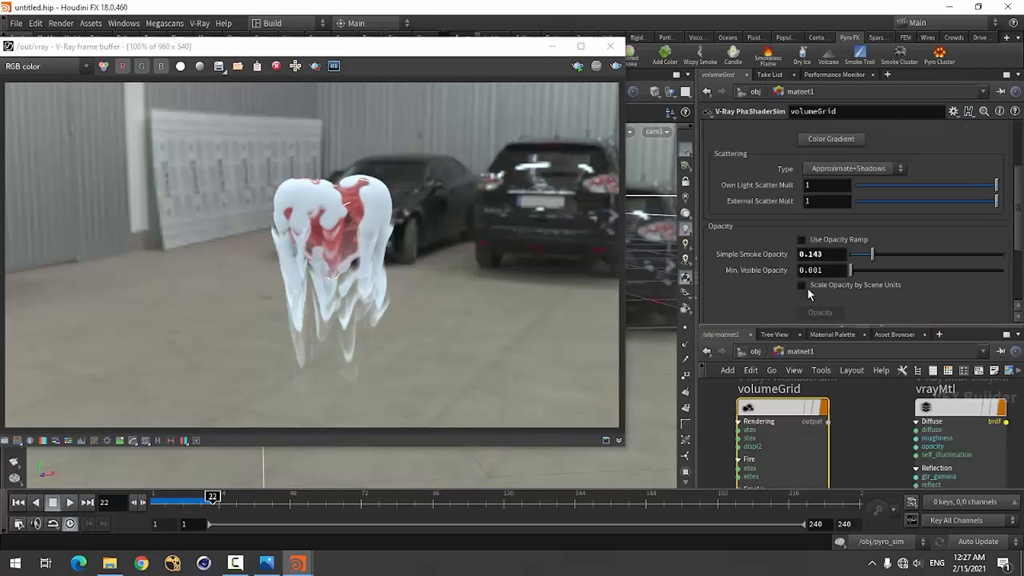
{"action": "scroll", "coordinate": [720, 299], "scroll_direction": "down", "scroll_amount": 3}
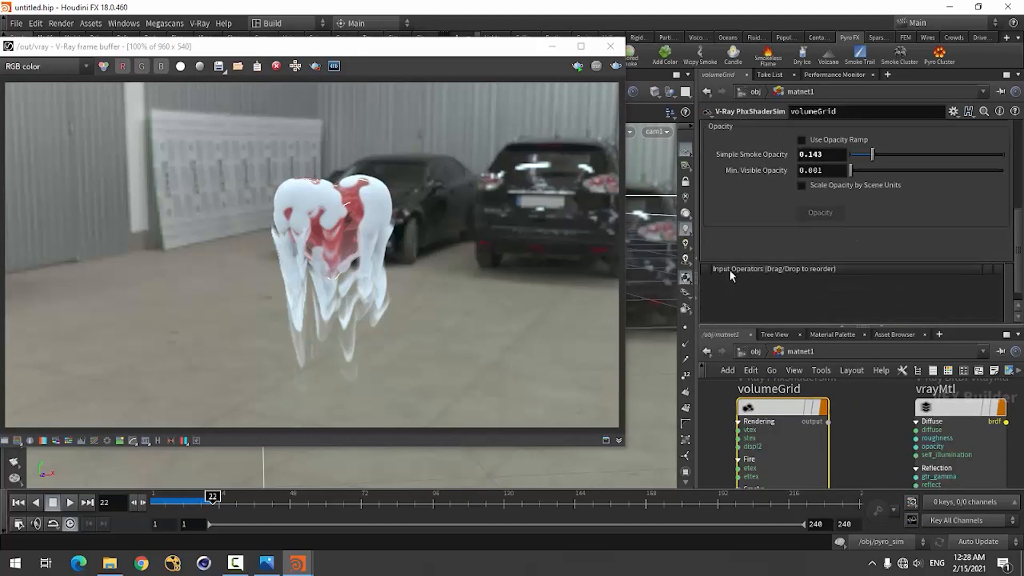
{"action": "scroll", "coordinate": [729, 270], "scroll_direction": "up", "scroll_amount": 3}
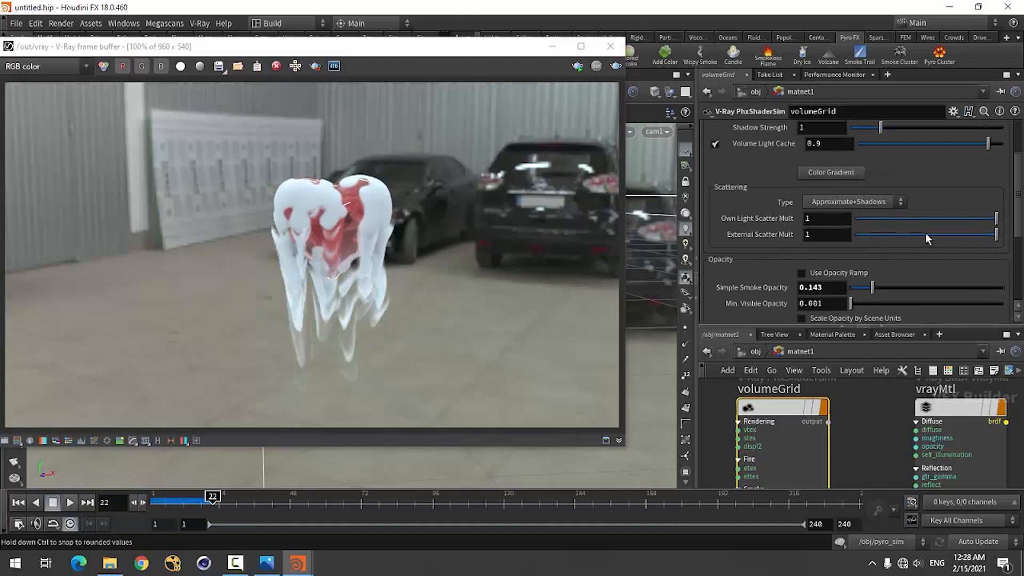
{"action": "left_click", "coordinate": [925, 235]}
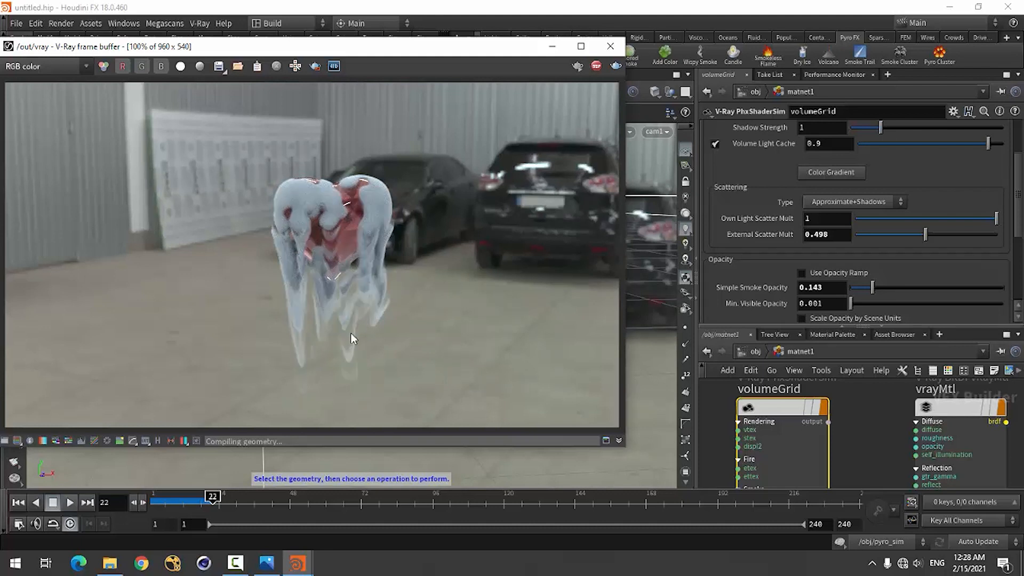
Enable the opacity ramp on volumeGrid, set its end point's Y value to .01, and move the curve editor clear of the render
{"action": "scroll", "coordinate": [747, 270], "scroll_direction": "down", "scroll_amount": 3}
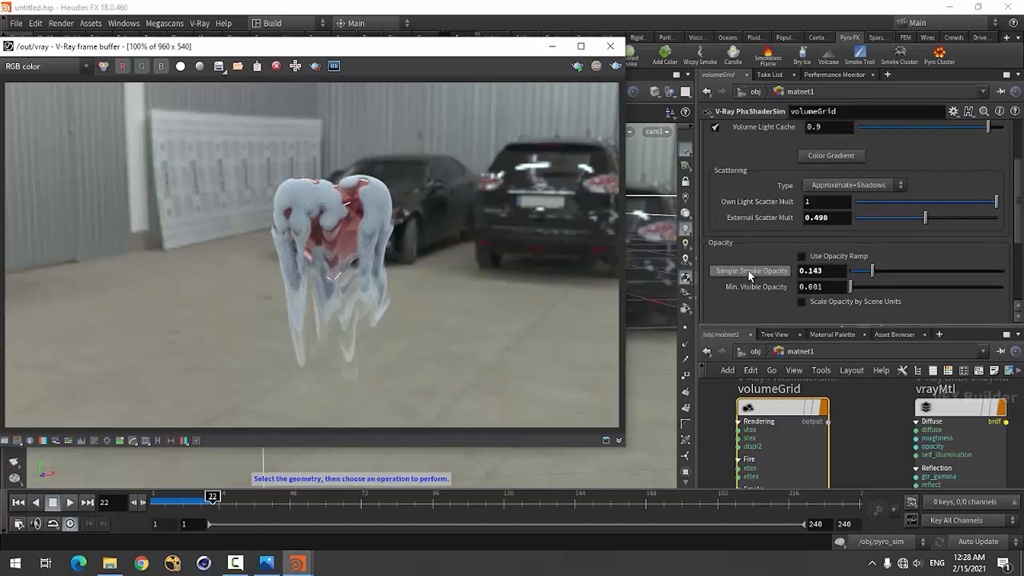
{"action": "left_click", "coordinate": [842, 208]}
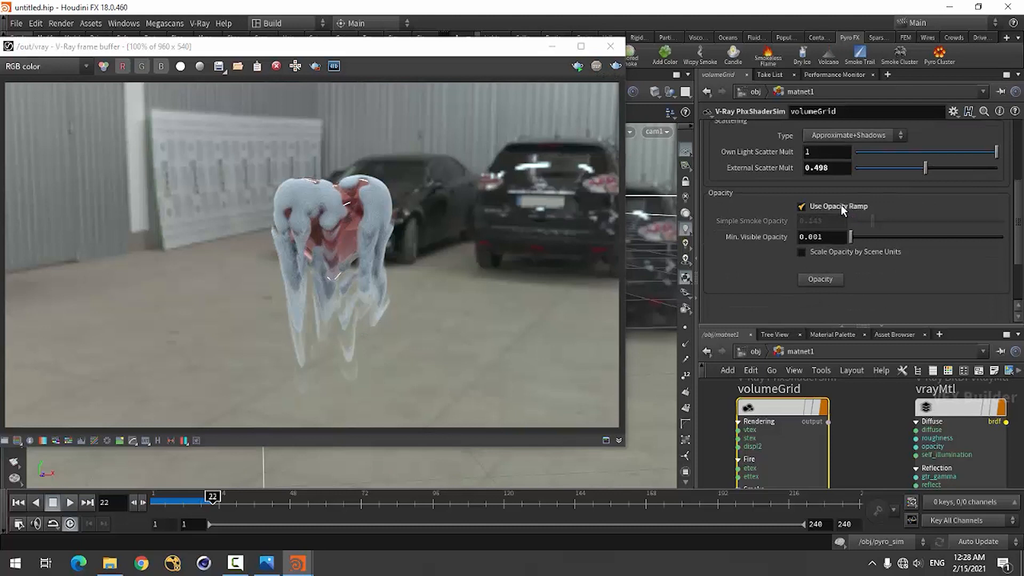
{"action": "left_click", "coordinate": [815, 279]}
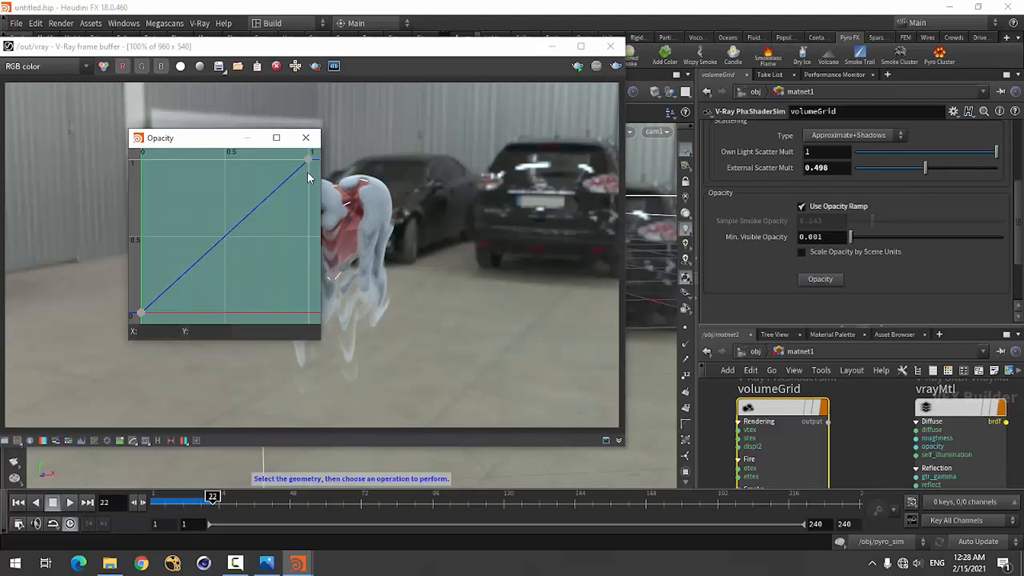
{"action": "left_click", "coordinate": [309, 159]}
{"action": "double_click", "coordinate": [211, 331]}
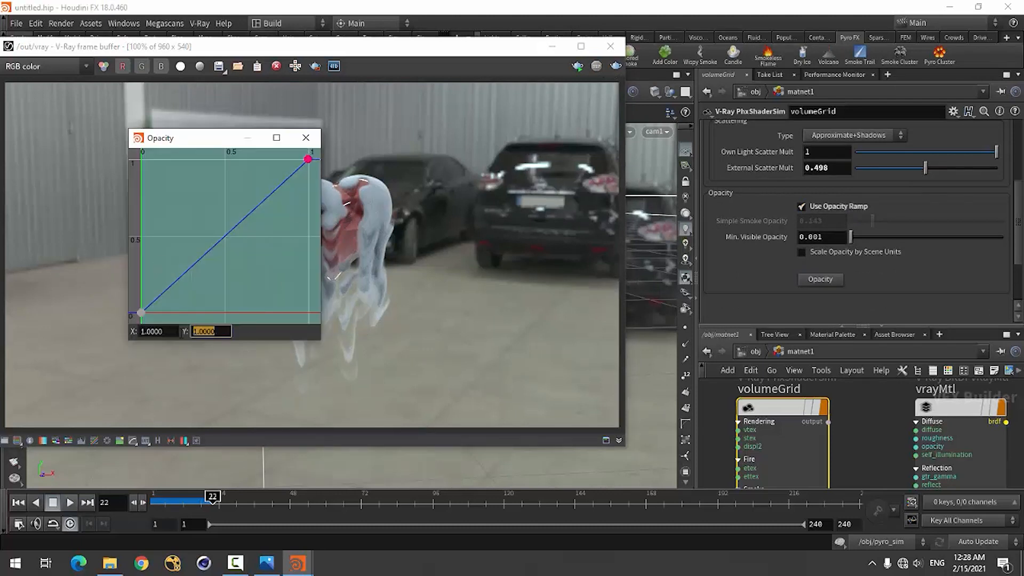
{"action": "type", "text": ".01"}
{"action": "key", "text": "Return"}
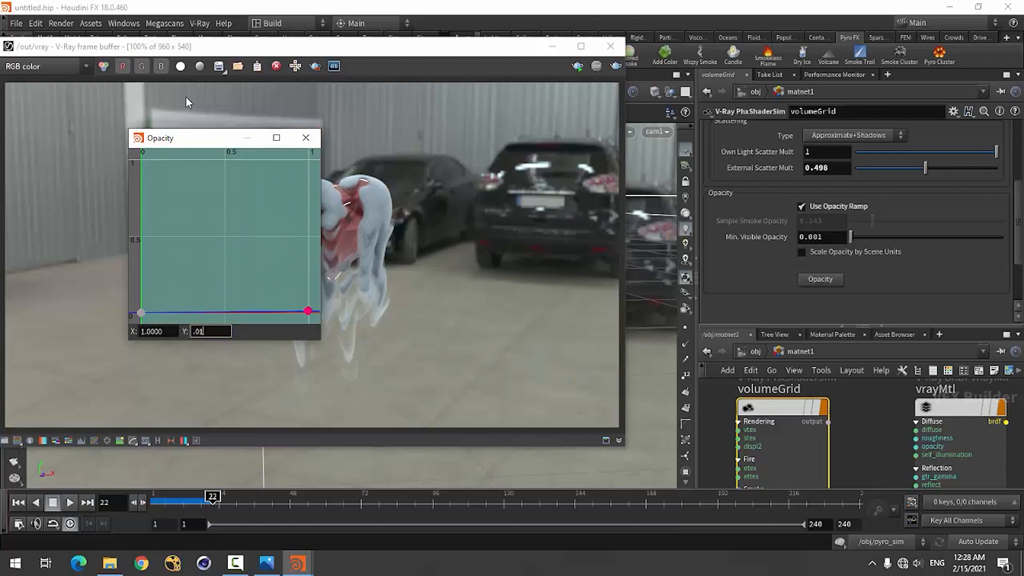
{"action": "left_click_drag", "start_coordinate": [226, 146], "coordinate": [797, 197]}
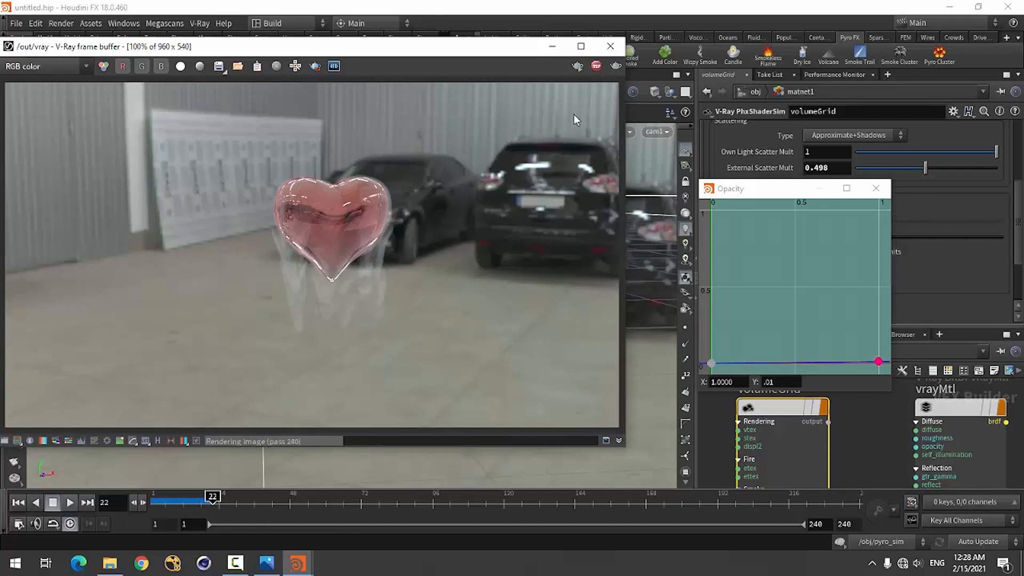
Stop the render, set the opacity ramp's end point to Y .05, and test-render the smoke
{"action": "left_click", "coordinate": [596, 66]}
{"action": "left_click", "coordinate": [774, 382]}
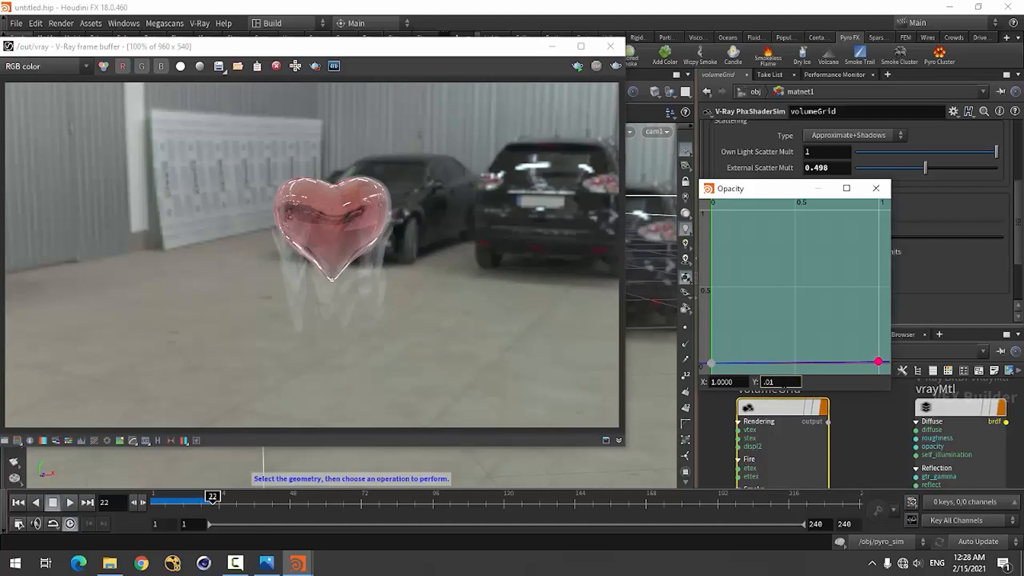
{"action": "key", "text": "BackSpace"}
{"action": "type", "text": "5"}
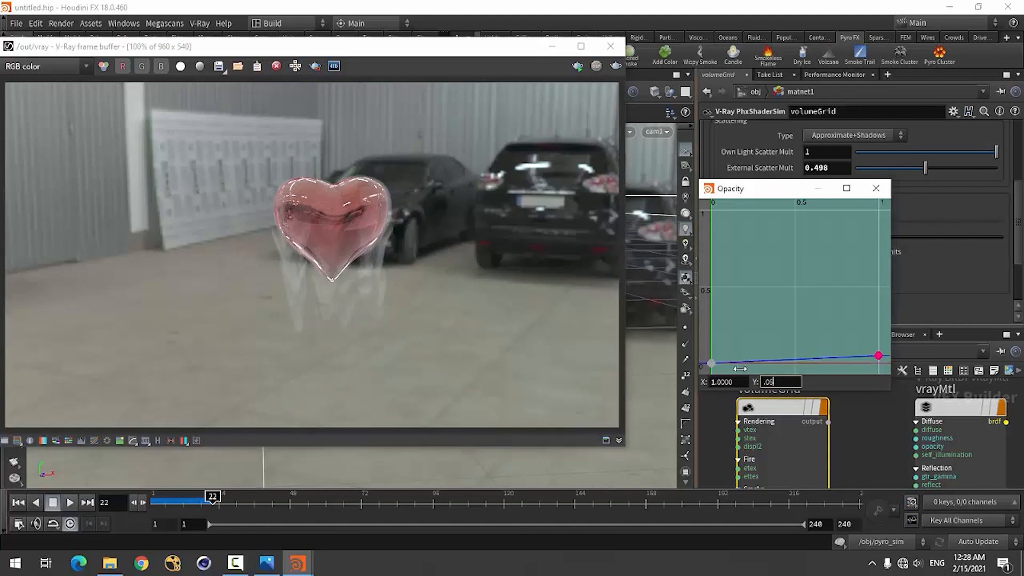
{"action": "left_click", "coordinate": [615, 65]}
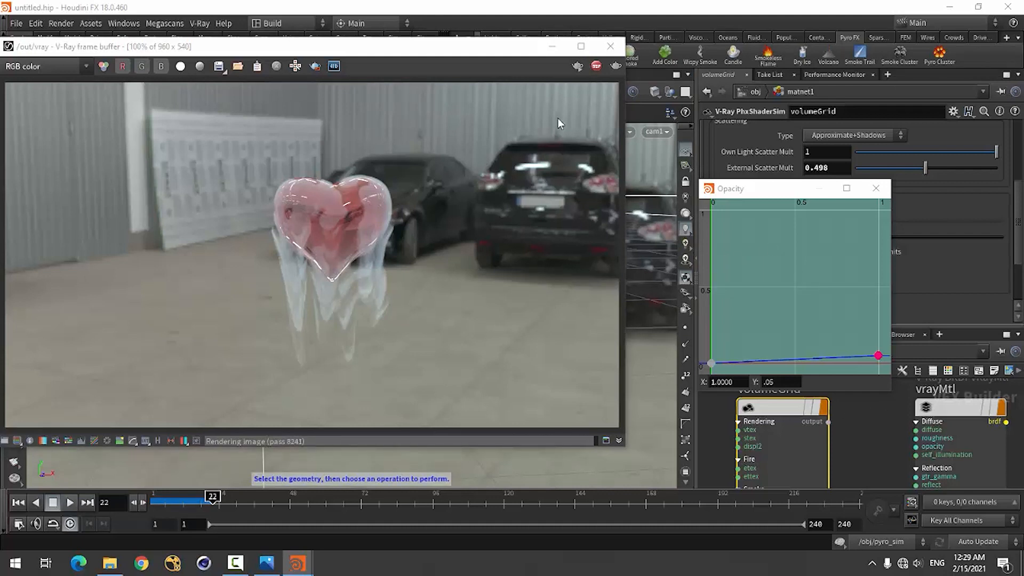
{"action": "left_click", "coordinate": [597, 66]}
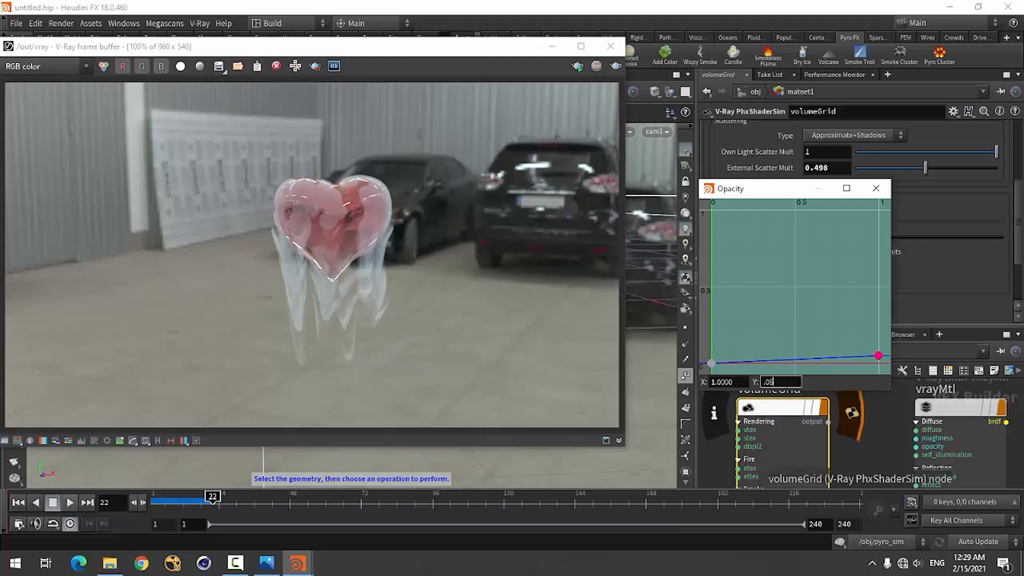
Set the opacity ramp's end point to Y .1, test-render the smoke, and close the ramp editor
{"action": "key", "text": "BackSpace"}
{"action": "key", "text": "BackSpace"}
{"action": "type", "text": "1"}
{"action": "key", "text": "Return"}
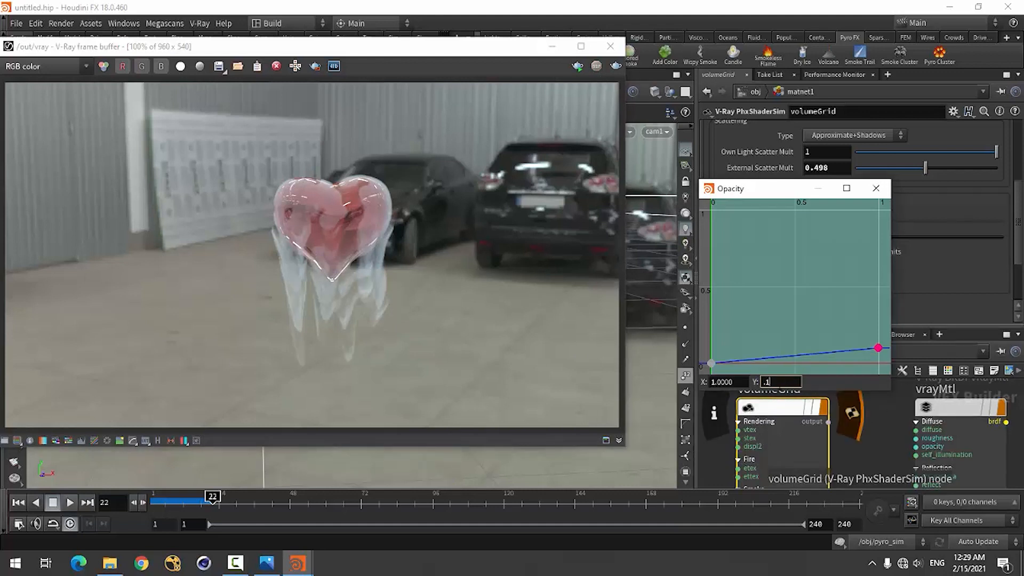
{"action": "left_click", "coordinate": [615, 68]}
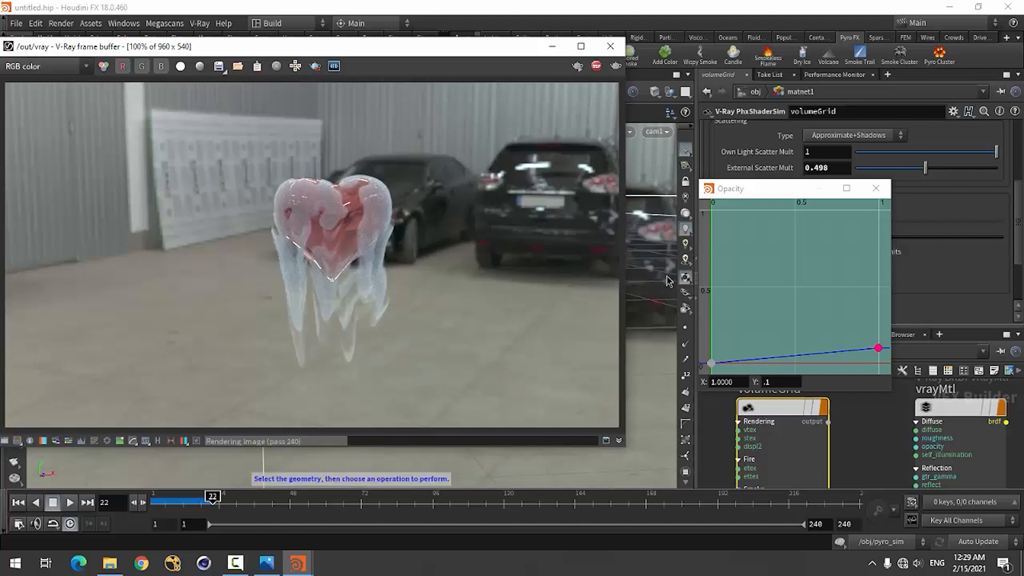
{"action": "left_click", "coordinate": [595, 68]}
{"action": "left_click", "coordinate": [876, 188]}
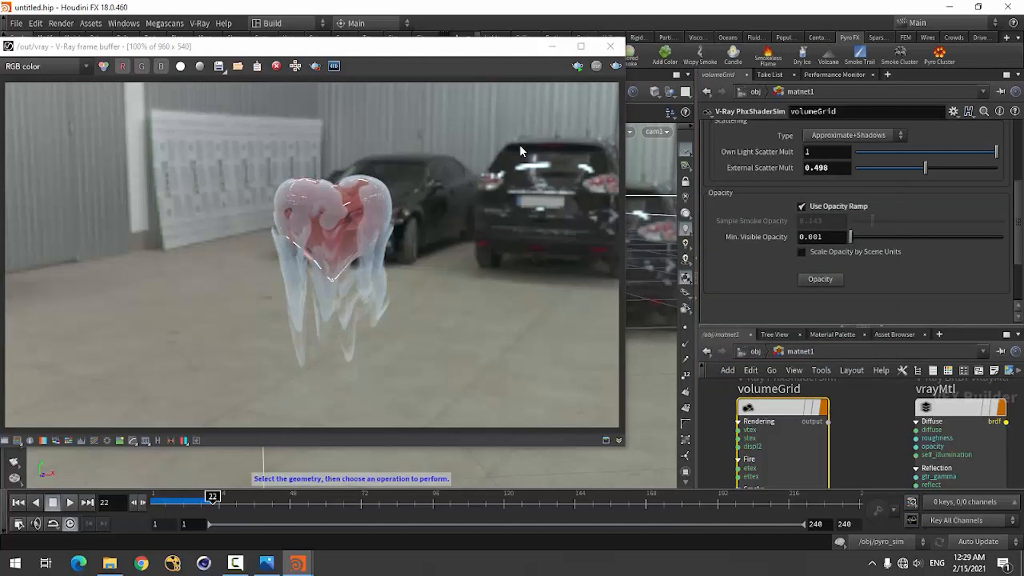
Close the V-Ray frame buffer, return to object level, and open the pyro_sim network with pyrosolver1 selected
{"action": "left_click", "coordinate": [610, 46]}
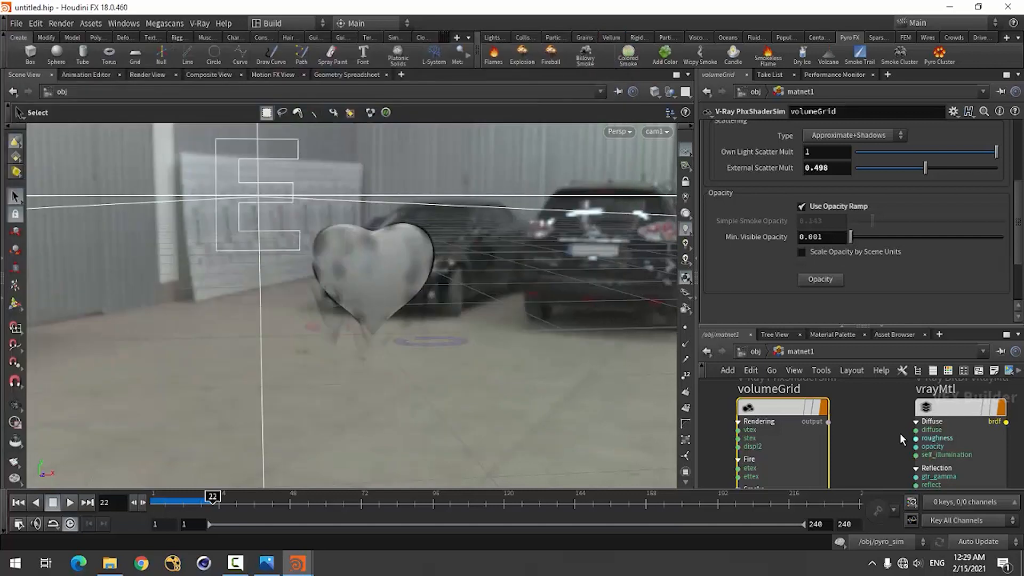
{"action": "scroll", "coordinate": [772, 419], "scroll_direction": "down", "scroll_amount": 4}
{"action": "left_click", "coordinate": [756, 352]}
{"action": "scroll", "coordinate": [832, 444], "scroll_direction": "down", "scroll_amount": 2}
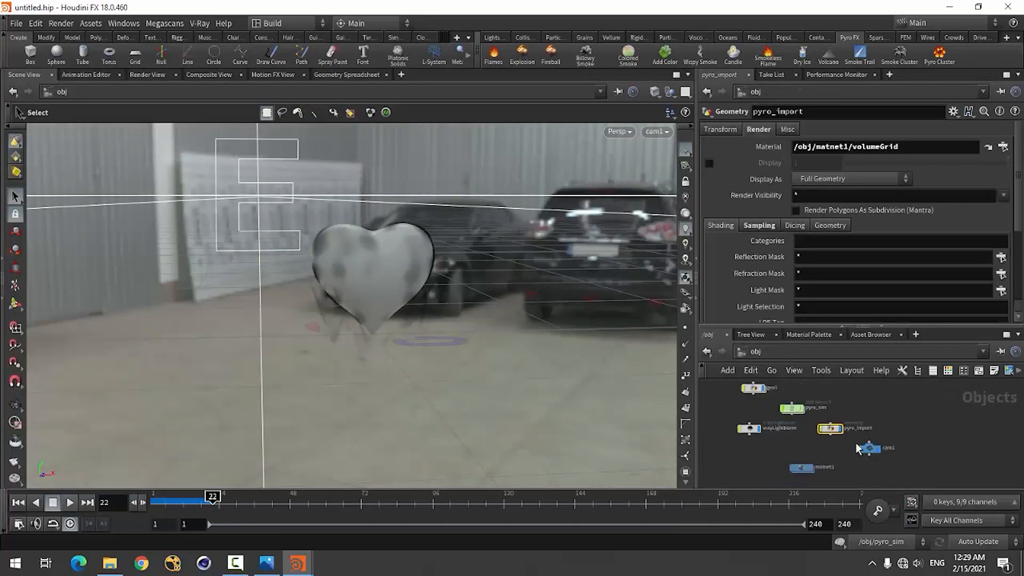
{"action": "double_click", "coordinate": [792, 409]}
{"action": "left_click", "coordinate": [856, 469]}
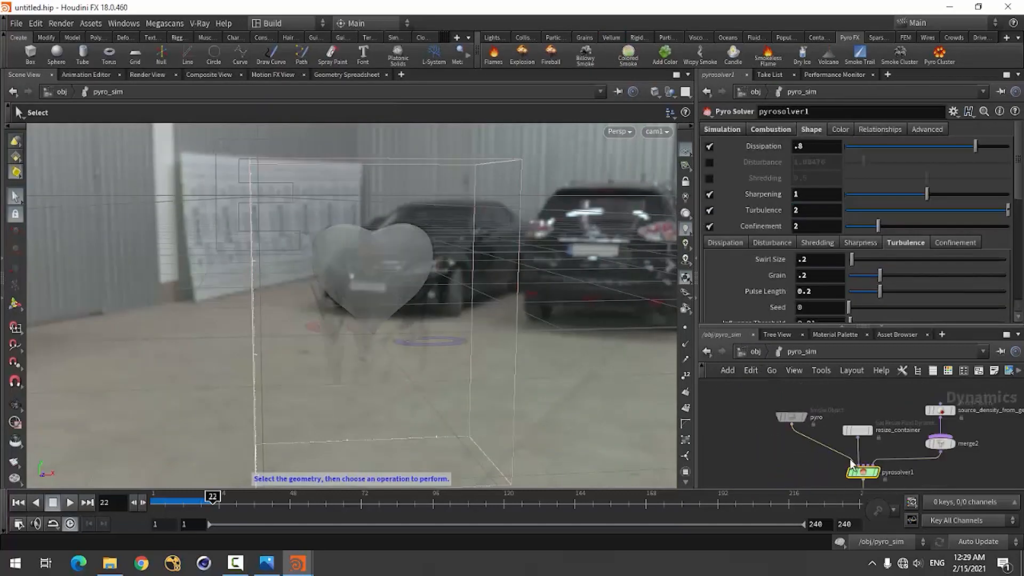
Add a Gas Turbulence node above pyrosolver1 in the pyro_sim network and rewind the timeline to frame 1
{"action": "key", "text": "Tab"}
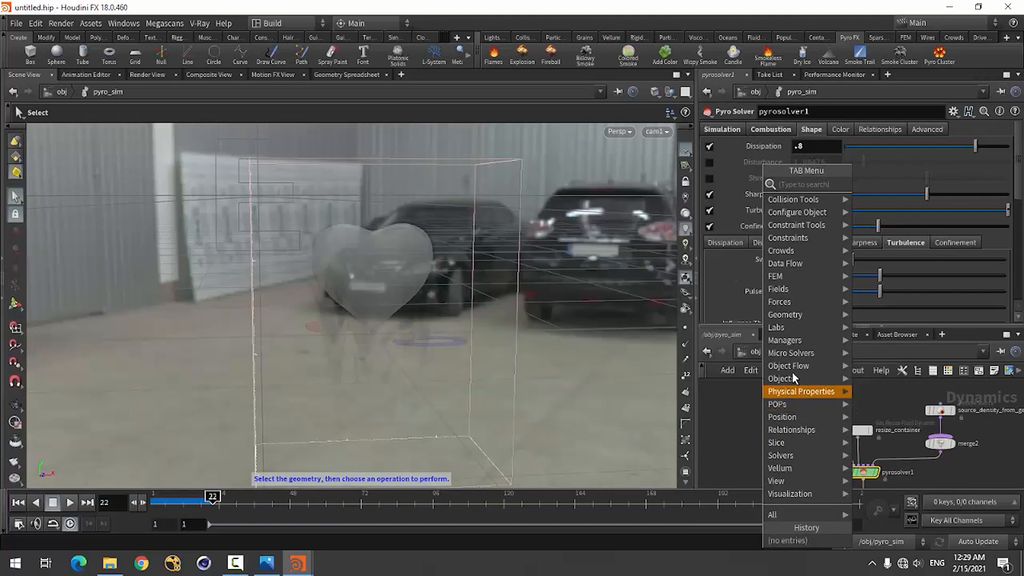
{"action": "mouse_move", "coordinate": [800, 355]}
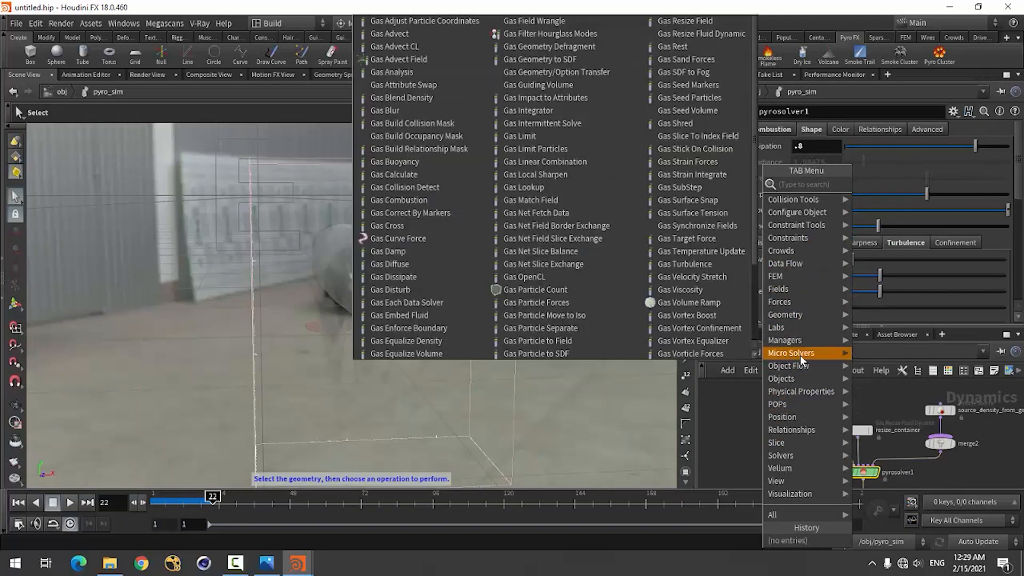
{"action": "type", "text": "gas"}
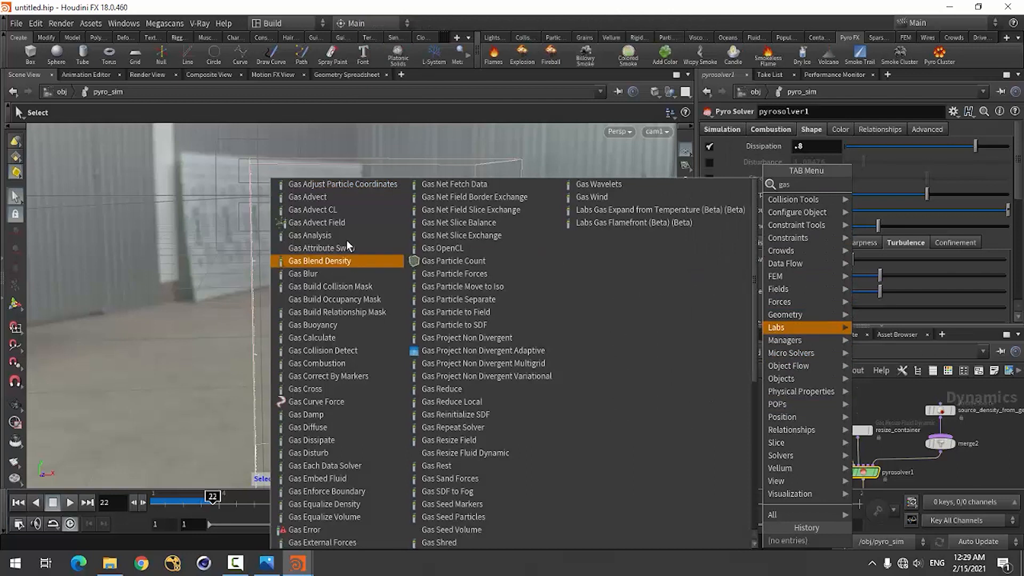
{"action": "scroll", "coordinate": [373, 397], "scroll_direction": "down", "scroll_amount": 4}
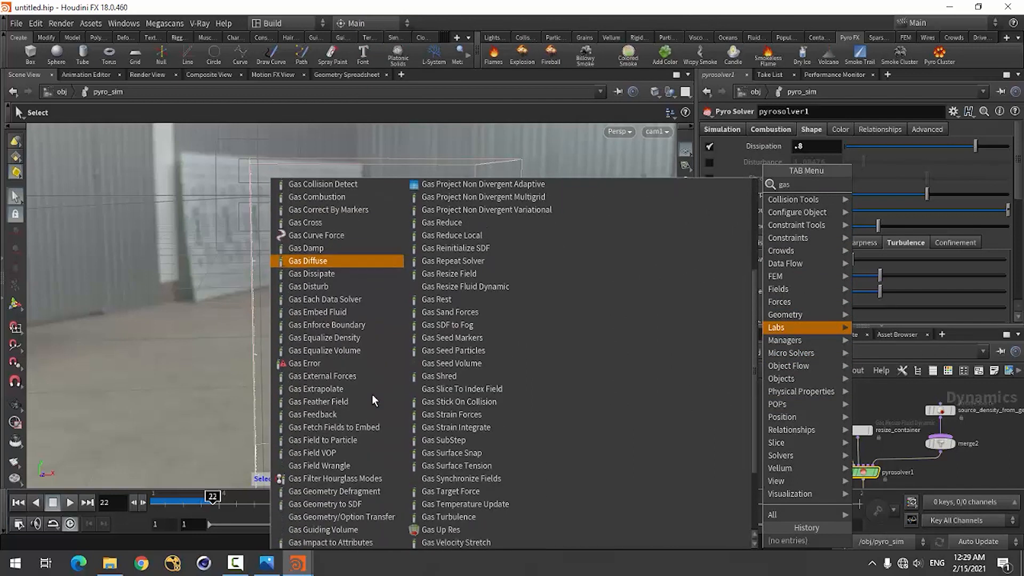
{"action": "scroll", "coordinate": [372, 401], "scroll_direction": "down", "scroll_amount": 3}
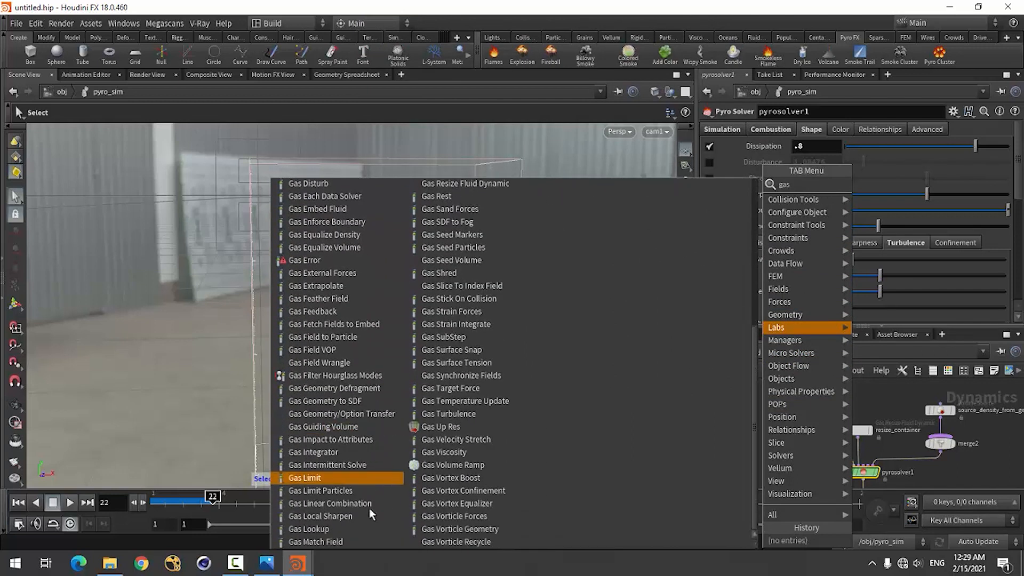
{"action": "scroll", "coordinate": [471, 452], "scroll_direction": "up", "scroll_amount": 2}
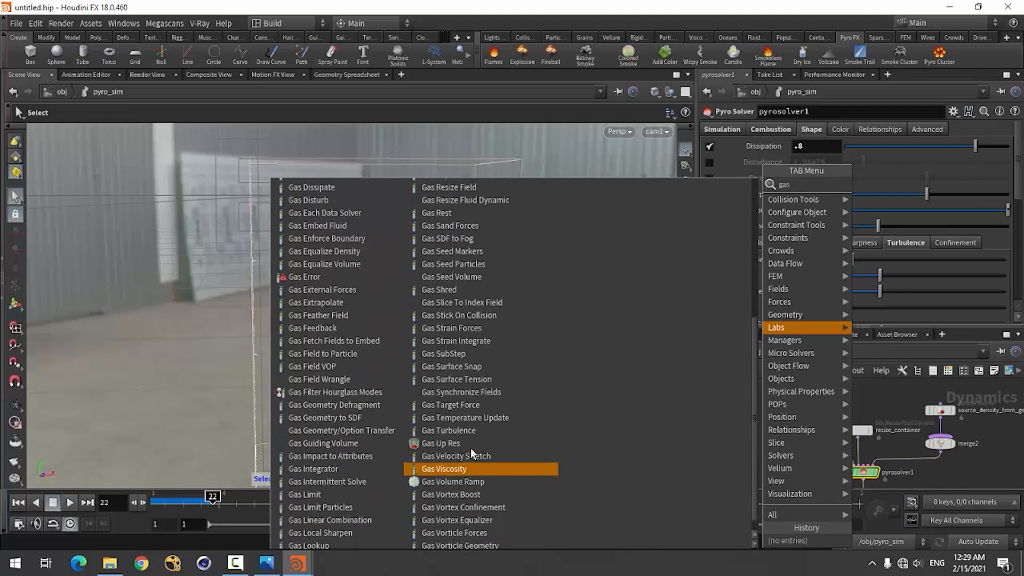
{"action": "scroll", "coordinate": [471, 448], "scroll_direction": "up", "scroll_amount": 7}
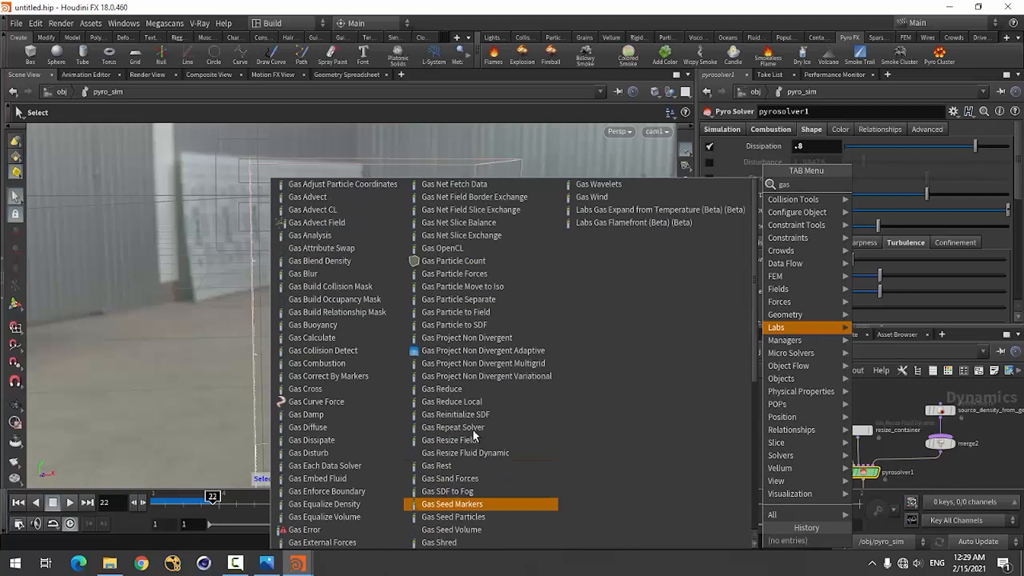
{"action": "scroll", "coordinate": [473, 430], "scroll_direction": "down", "scroll_amount": 7}
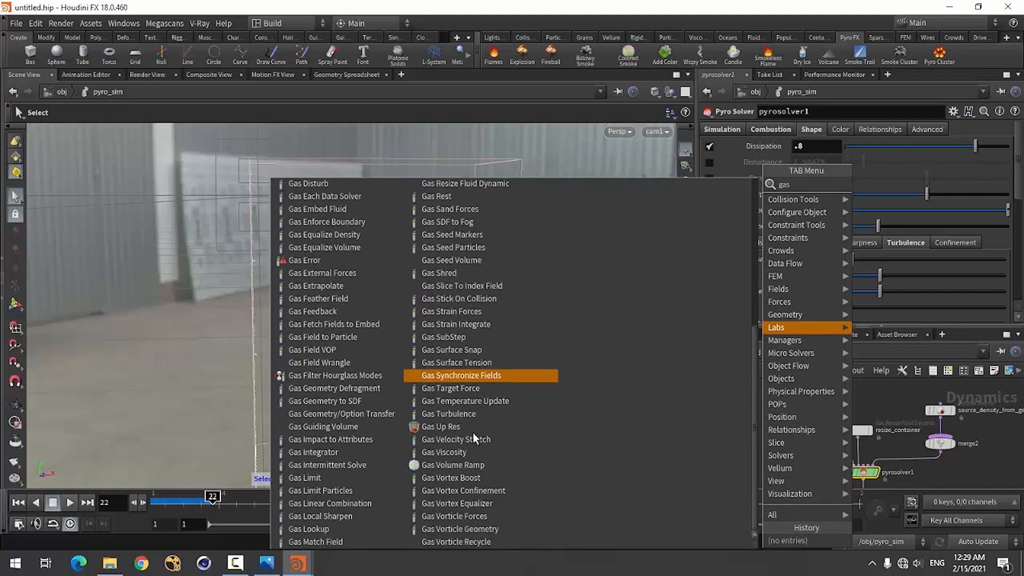
{"action": "left_click", "coordinate": [451, 416]}
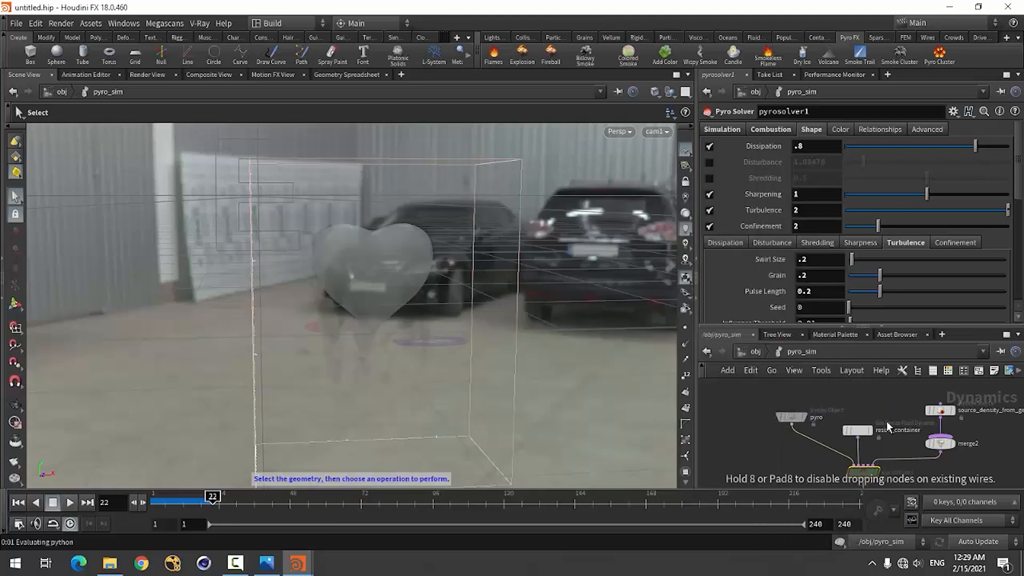
{"action": "left_click", "coordinate": [18, 503]}
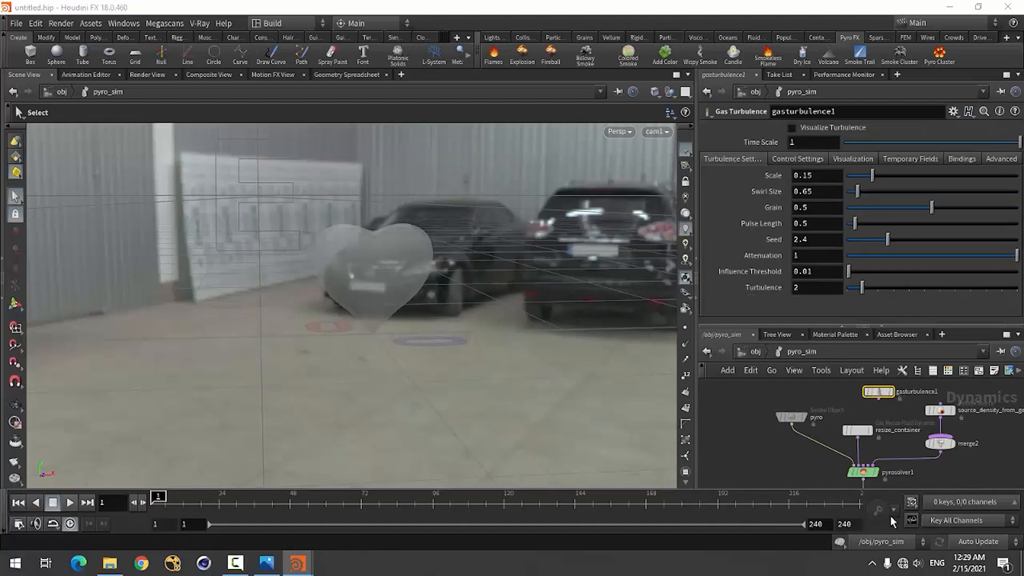
{"action": "left_click_drag", "start_coordinate": [880, 402], "coordinate": [864, 430]}
{"action": "left_click", "coordinate": [868, 425]}
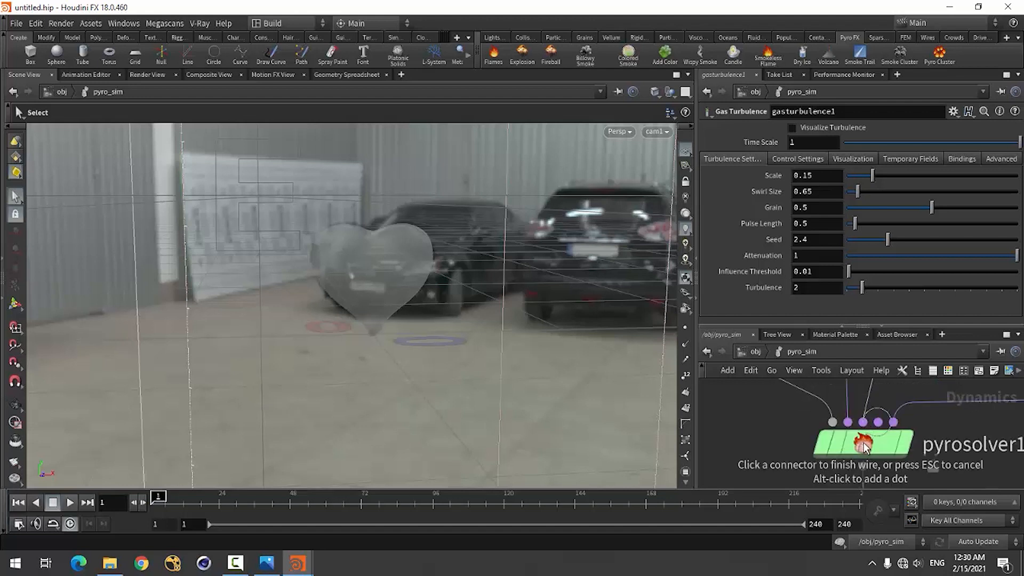
{"action": "left_click", "coordinate": [892, 399]}
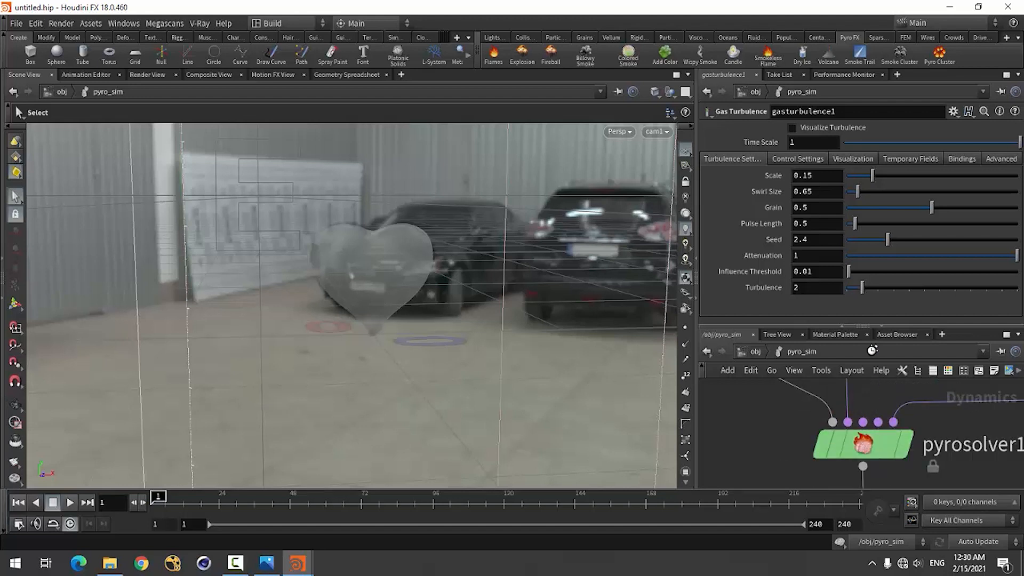
{"action": "left_click", "coordinate": [841, 323]}
{"action": "scroll", "coordinate": [864, 344], "scroll_direction": "down", "scroll_amount": 4}
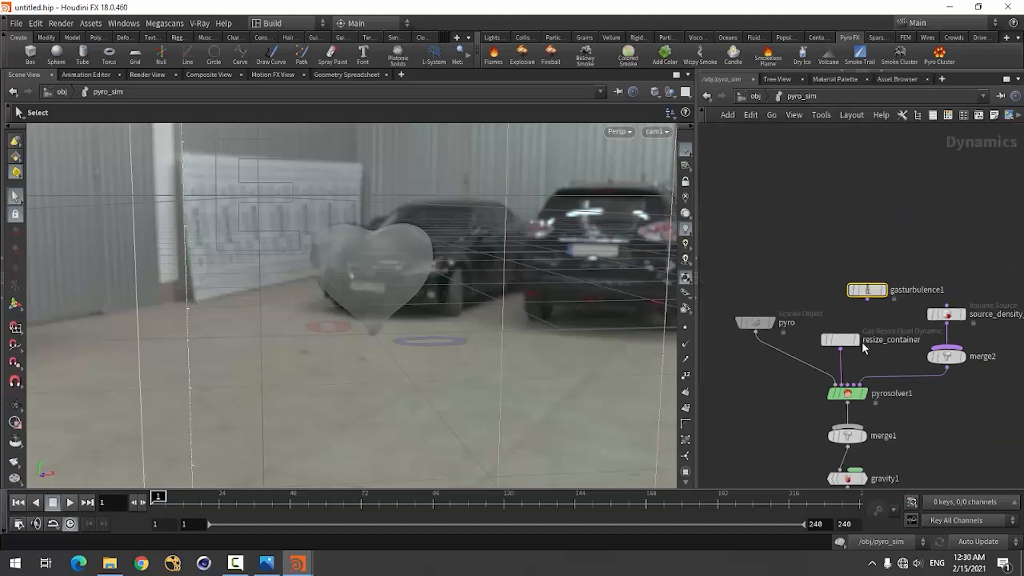
{"action": "left_click_drag", "start_coordinate": [859, 348], "coordinate": [848, 386]}
{"action": "left_click", "coordinate": [848, 385]}
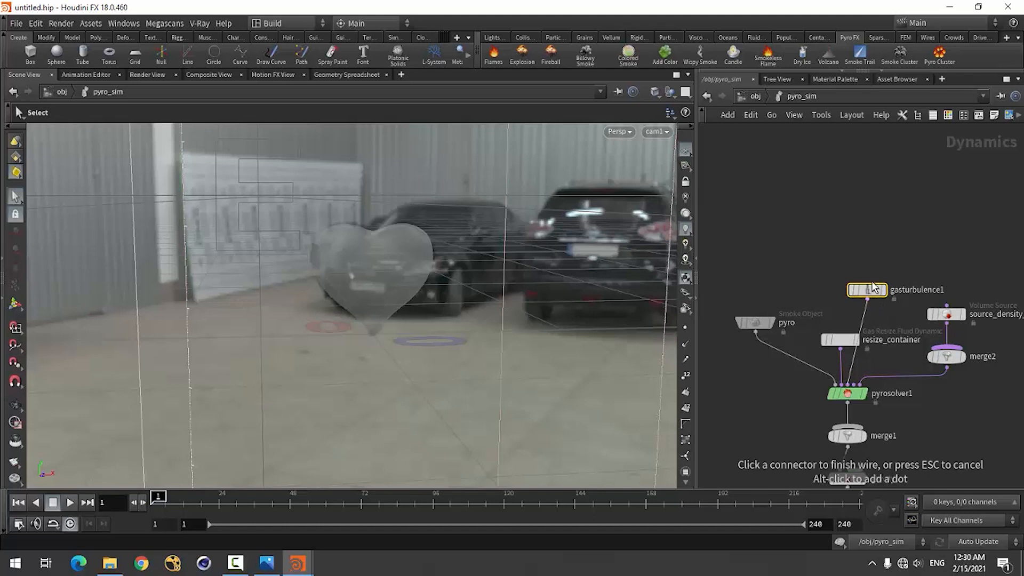
{"action": "key", "text": "Escape"}
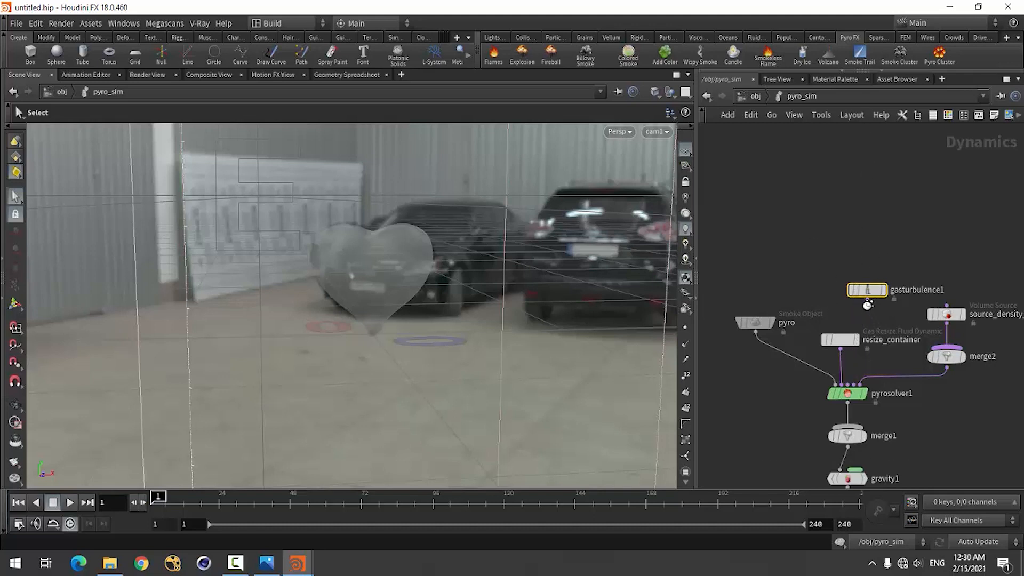
Connect gasturbulence1's output to the Velocity Update input of pyrosolver1 and reposition the gasturbulence1 node beside resize_container
{"action": "scroll", "coordinate": [856, 308], "scroll_direction": "up", "scroll_amount": 3}
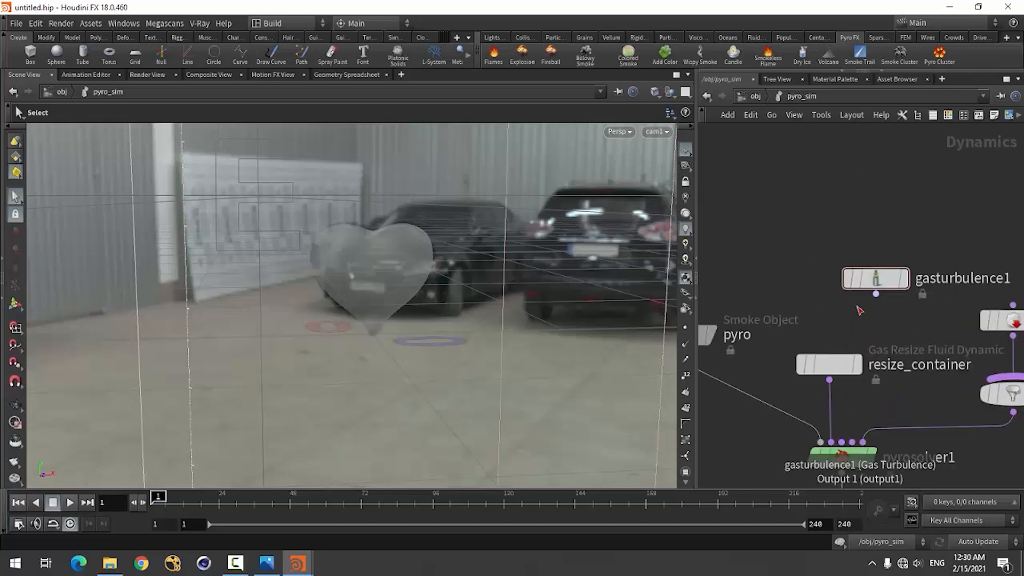
{"action": "left_click", "coordinate": [842, 442]}
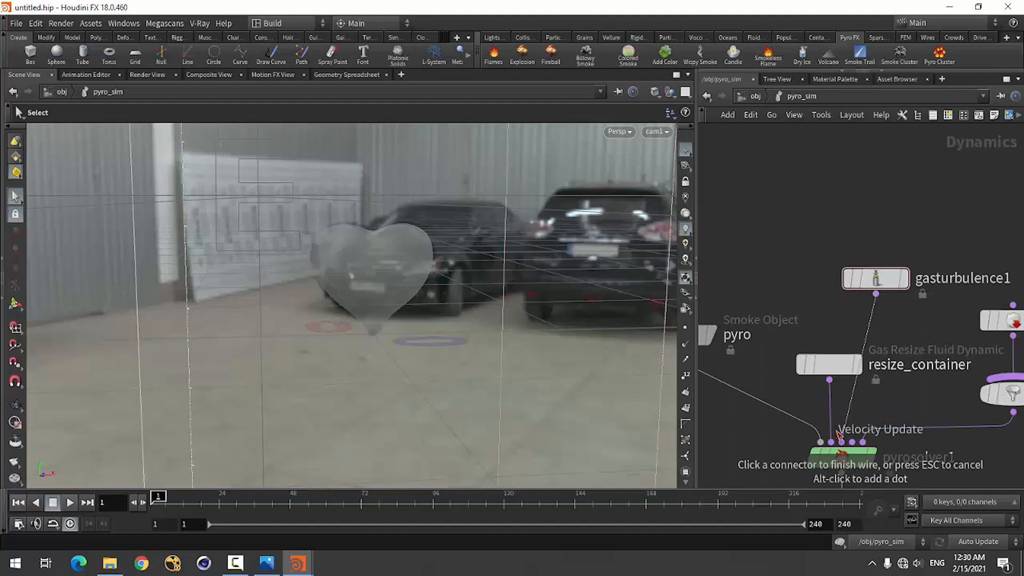
{"action": "left_click", "coordinate": [876, 294]}
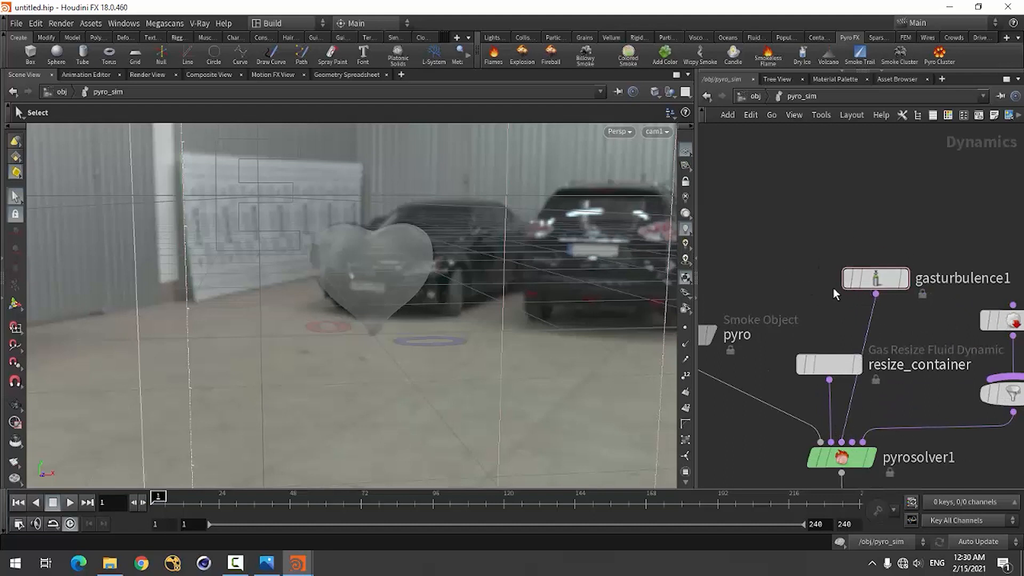
{"action": "left_click_drag", "start_coordinate": [873, 290], "coordinate": [901, 333]}
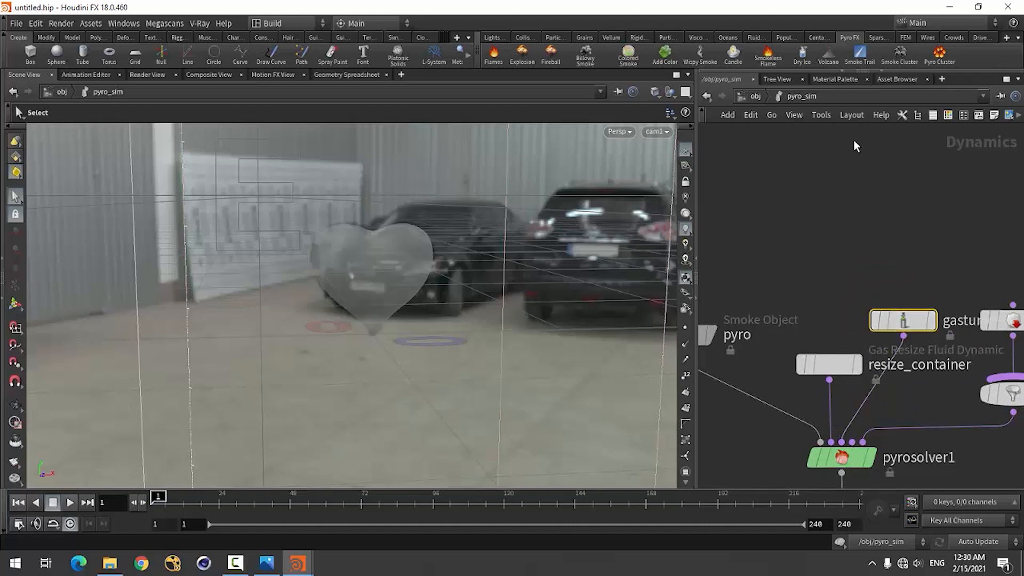
Examine the add_noise node in the geo1 network, return to object level, and reopen the pyro_sim network
{"action": "left_click", "coordinate": [882, 70]}
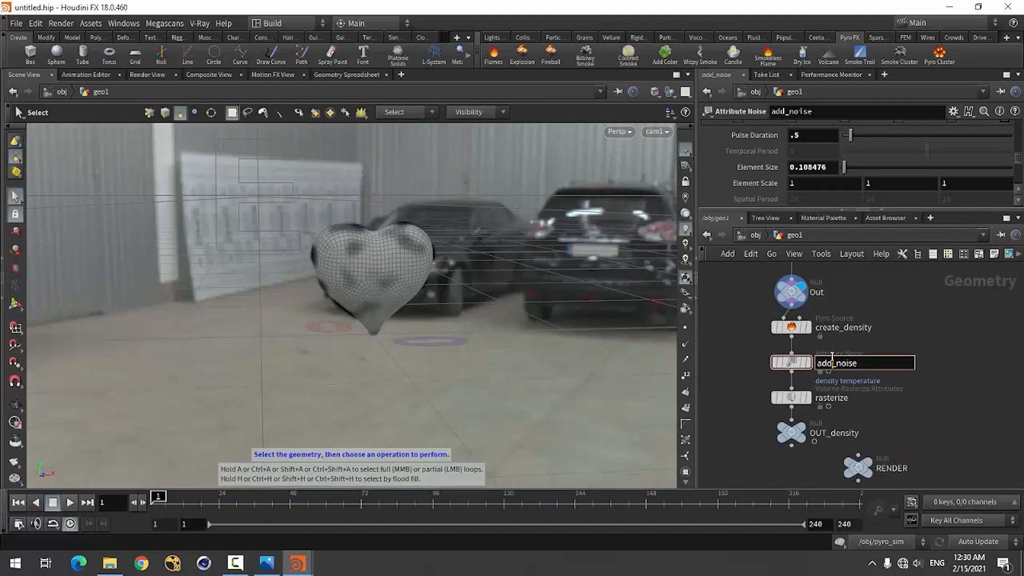
{"action": "left_click", "coordinate": [963, 367]}
{"action": "left_click", "coordinate": [754, 236]}
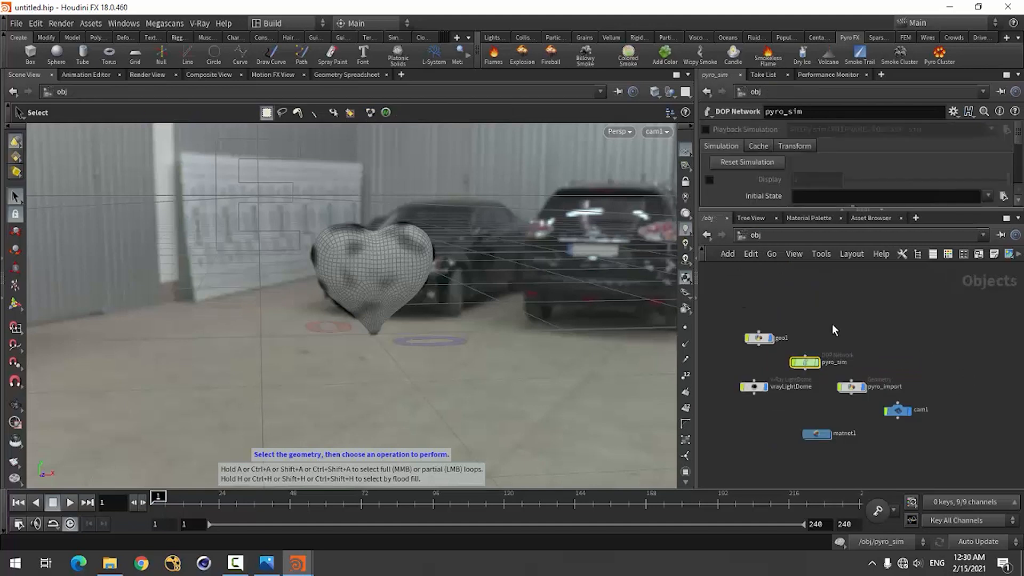
{"action": "scroll", "coordinate": [781, 352], "scroll_direction": "up", "scroll_amount": 3}
{"action": "double_click", "coordinate": [782, 352]}
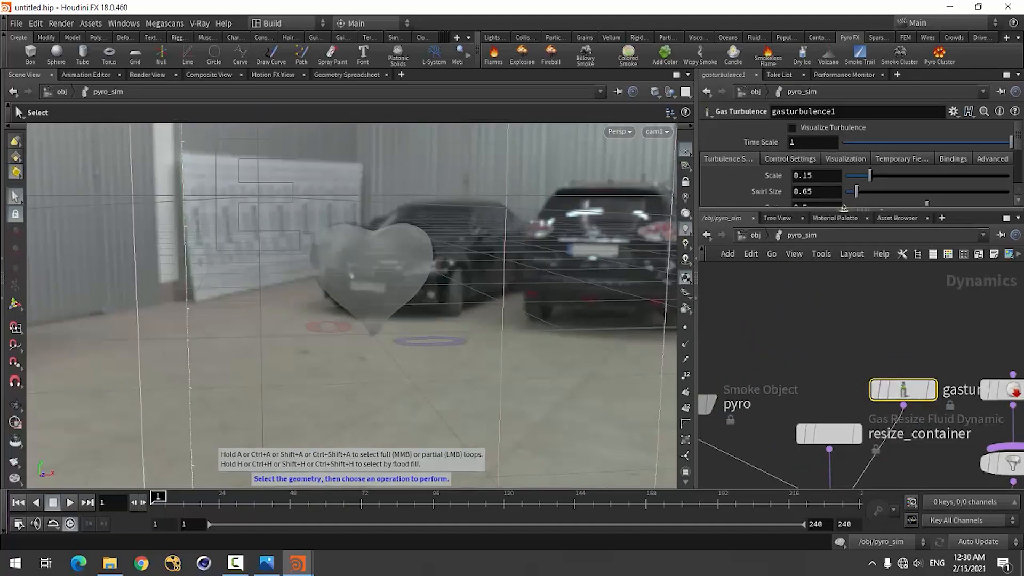
Play the simulation from frame 1 to frame 15 to cook the smoke with gas turbulence
{"action": "left_click", "coordinate": [840, 305]}
{"action": "left_click_drag", "start_coordinate": [842, 210], "coordinate": [841, 215]}
{"action": "left_click", "coordinate": [842, 235]}
{"action": "left_click", "coordinate": [747, 328]}
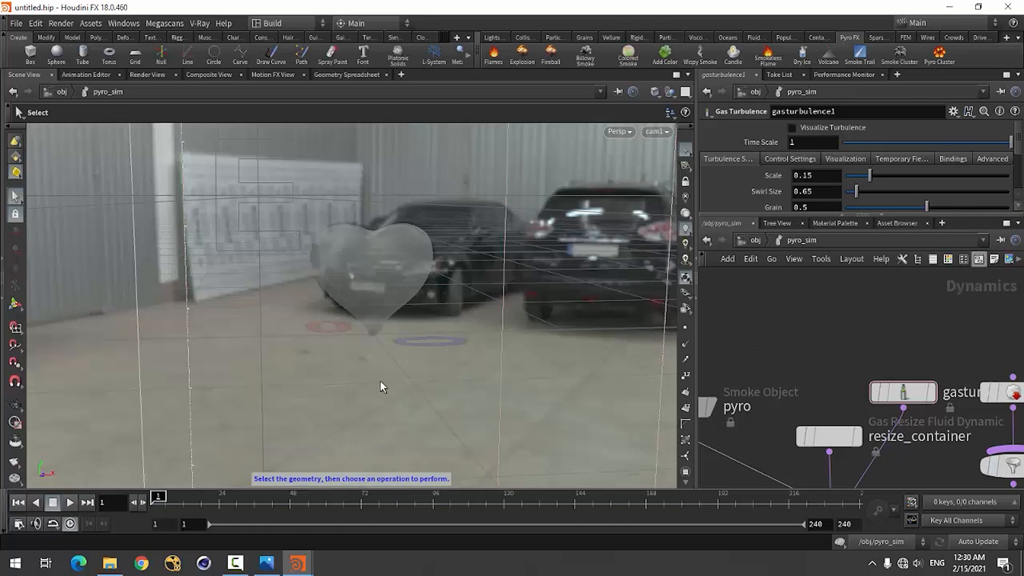
{"action": "left_click", "coordinate": [67, 502]}
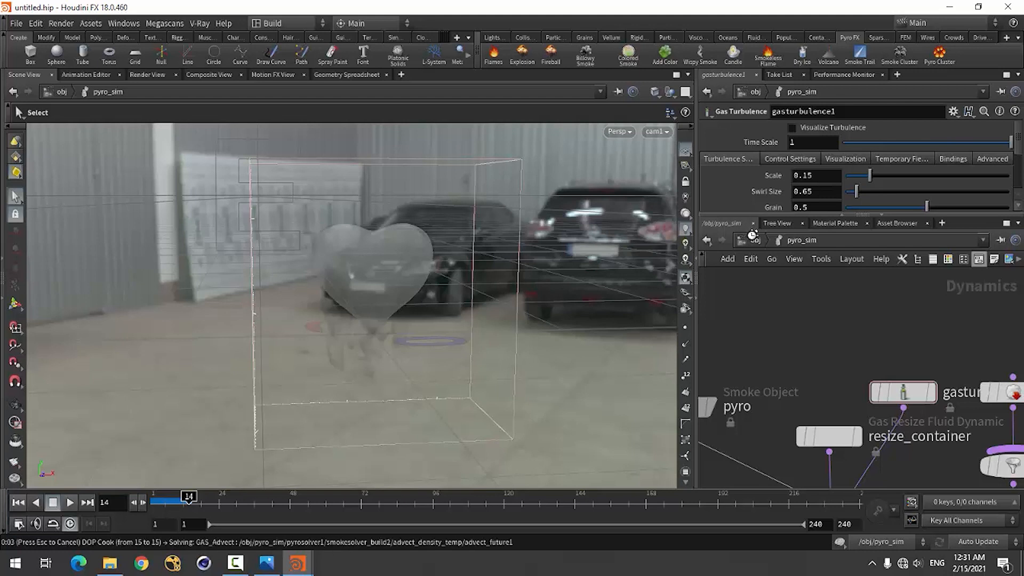
Return to object level and show the V-Ray frame buffer
{"action": "left_click", "coordinate": [755, 239]}
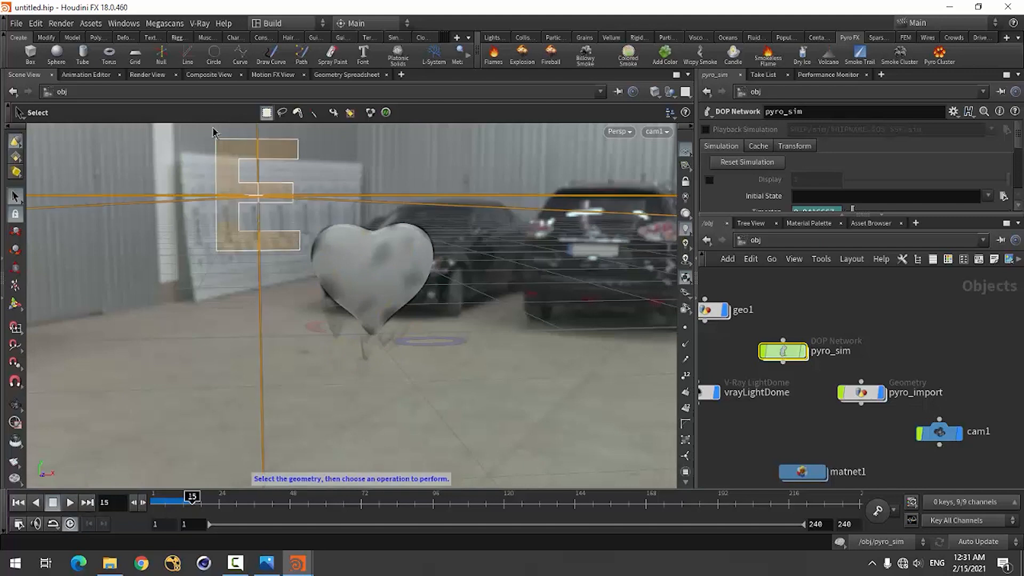
{"action": "left_click", "coordinate": [205, 24]}
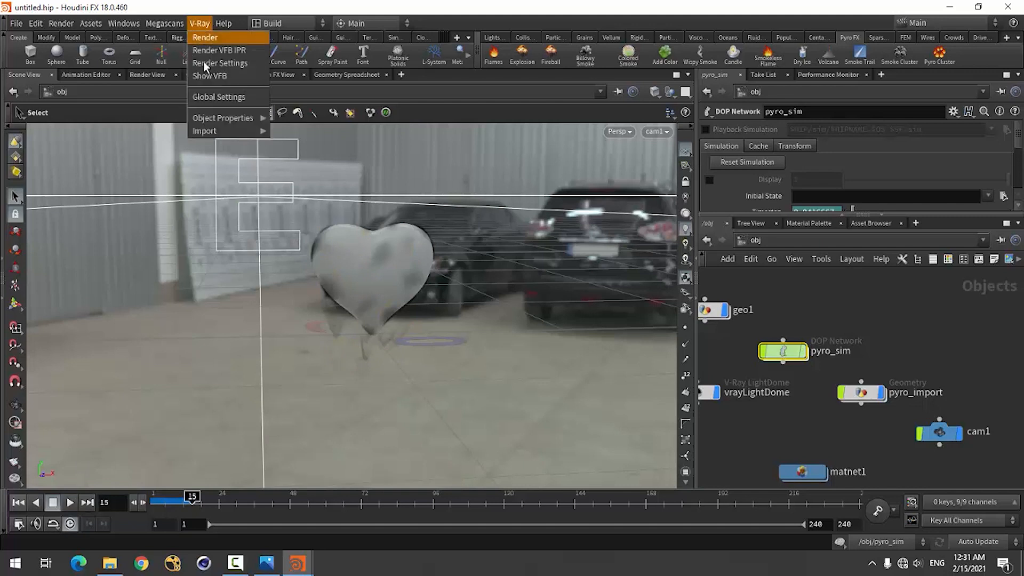
{"action": "left_click", "coordinate": [210, 76]}
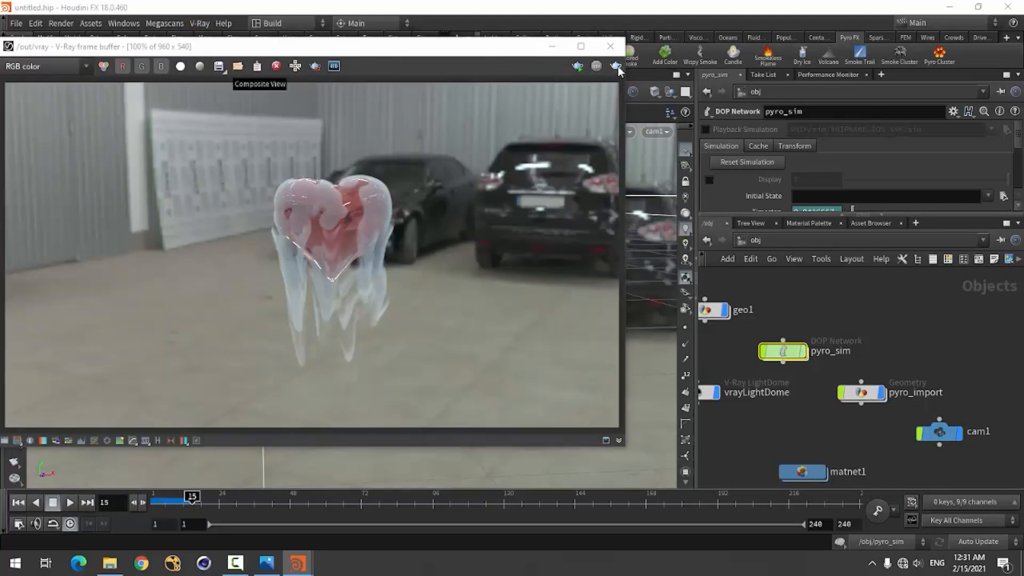